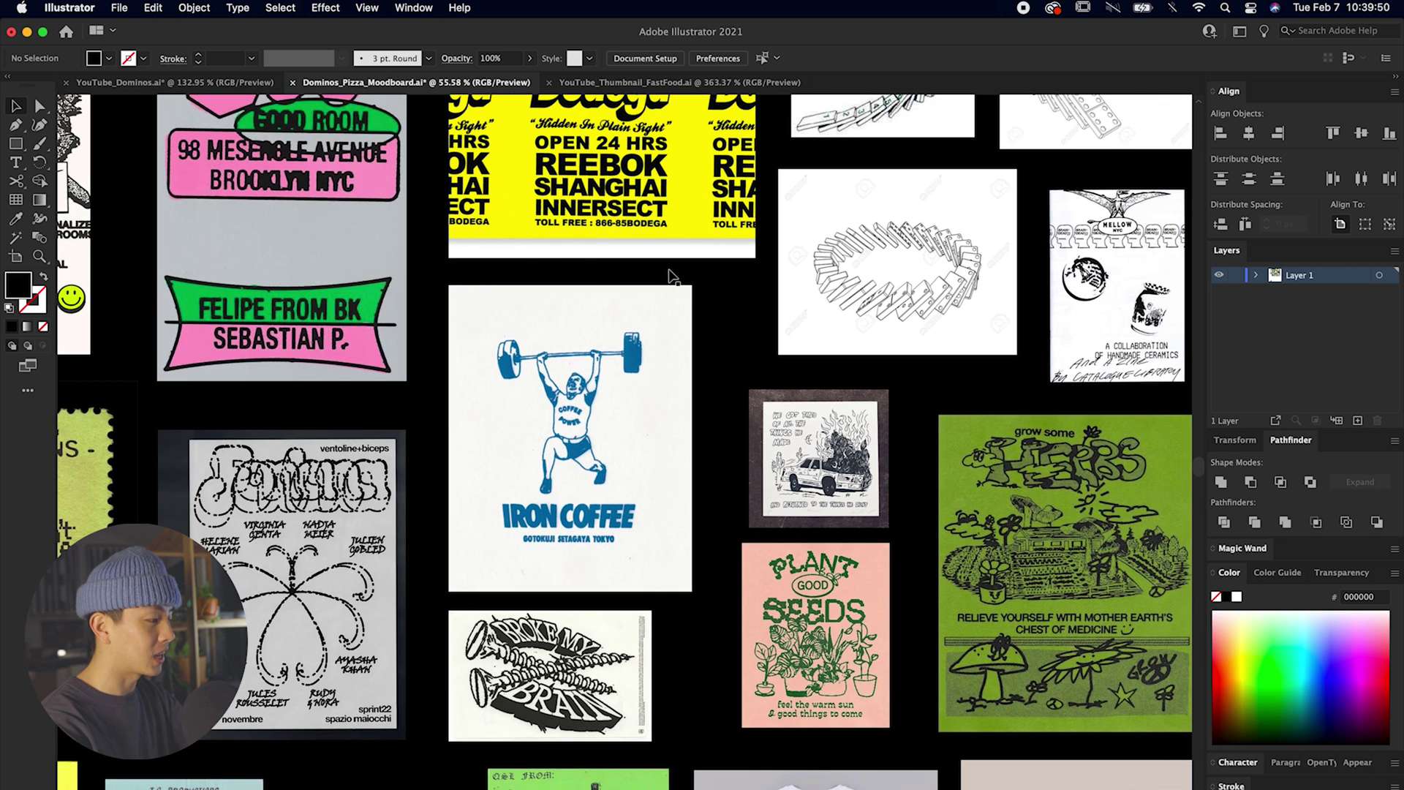
Cover the word COFFEE on the weightlifter's shirt with an ellipse about 33 × 18 px in the sampled shirt colour
scroll(592, 348, "left", 3)
scroll(655, 472, "up", 6)
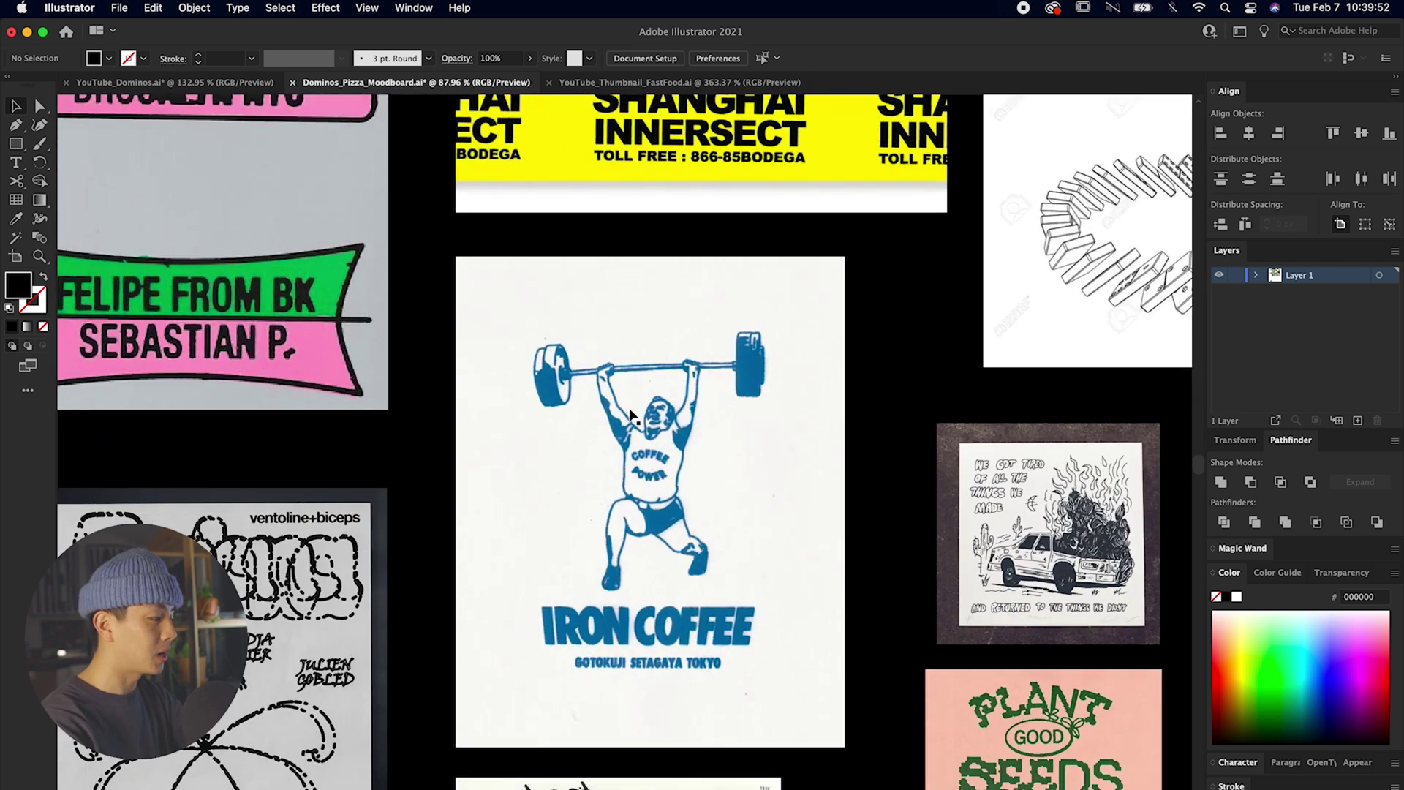
scroll(587, 479, "down", 1)
scroll(587, 479, "right", 1)
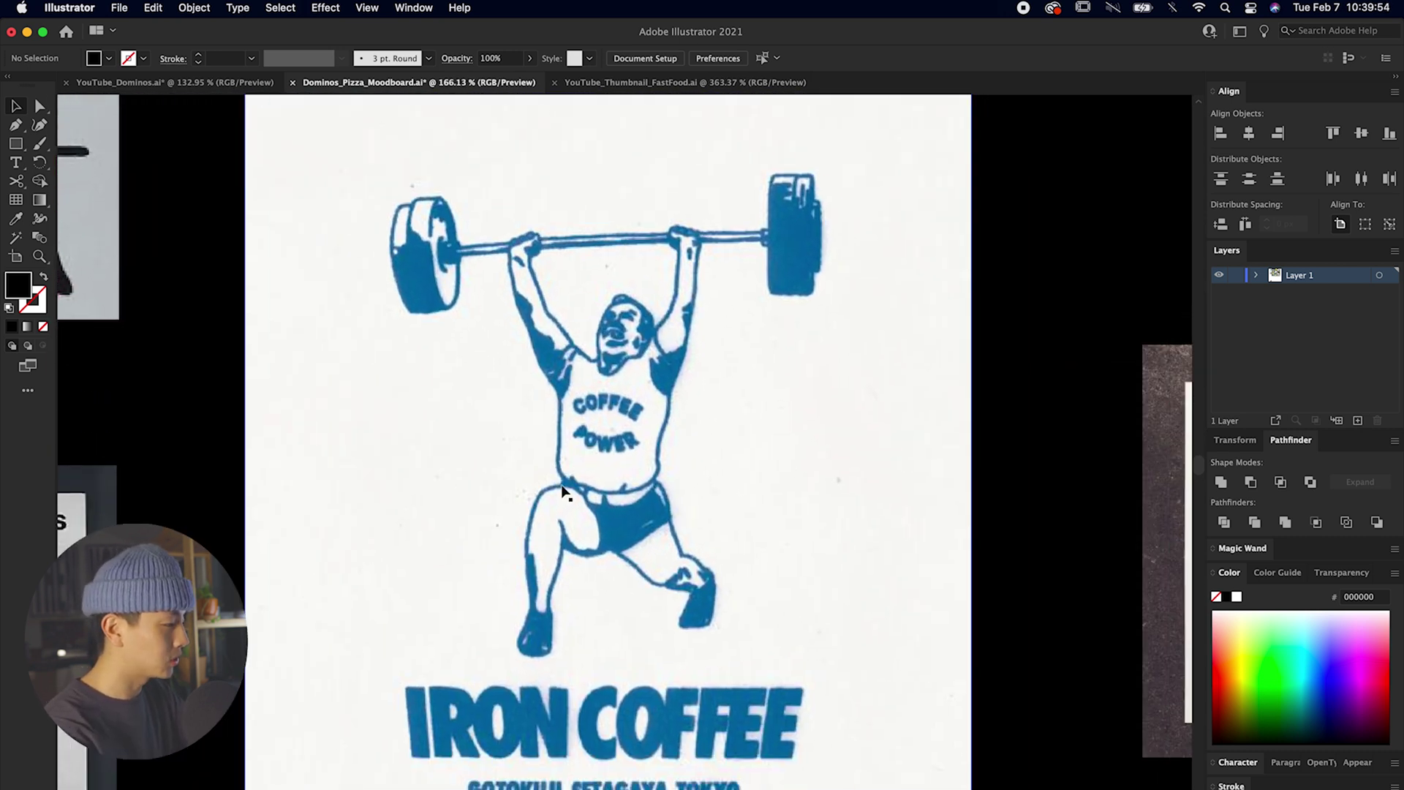
scroll(579, 453, "up", 1)
left_click_drag(16, 145, 65, 163)
left_click_drag(572, 376, 661, 422)
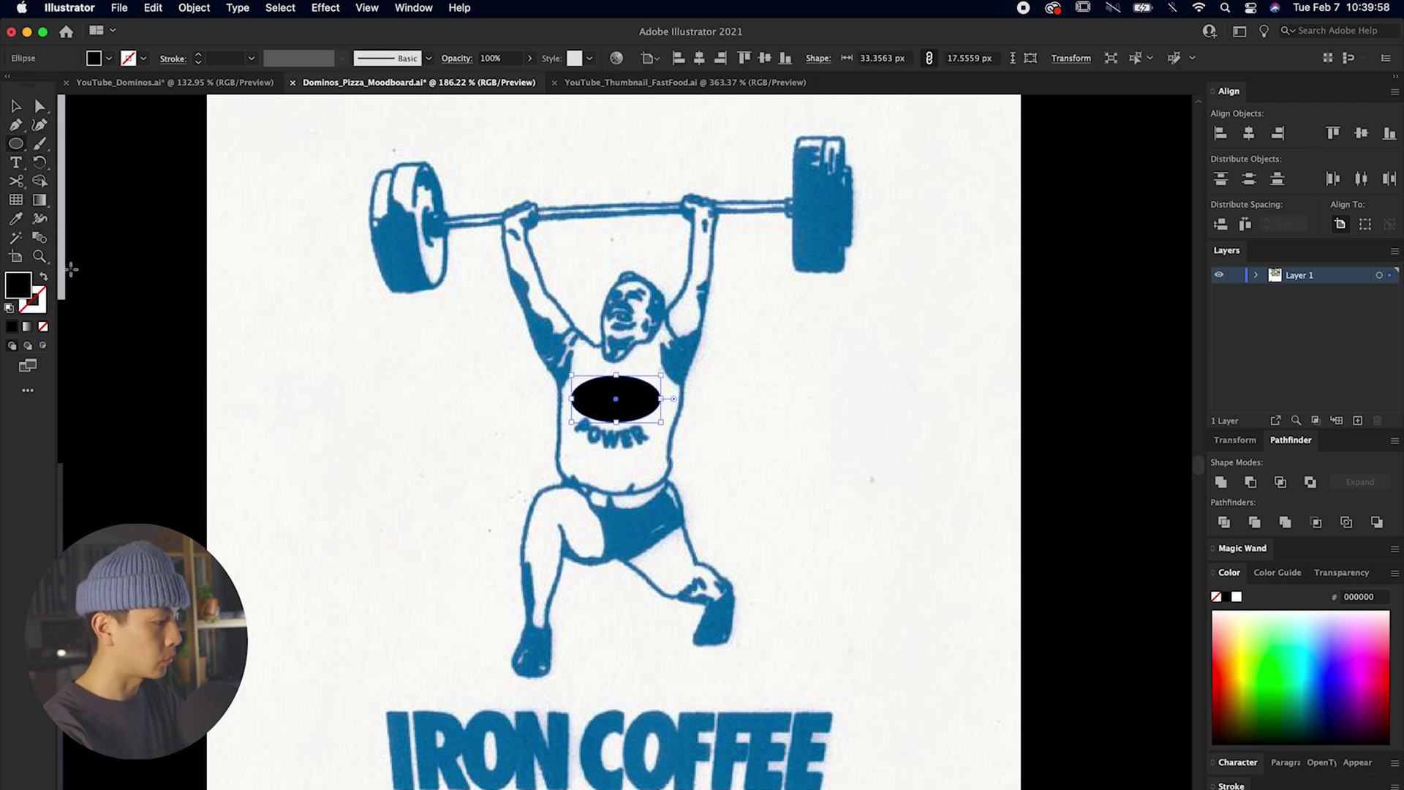
left_click(16, 220)
left_click(493, 442)
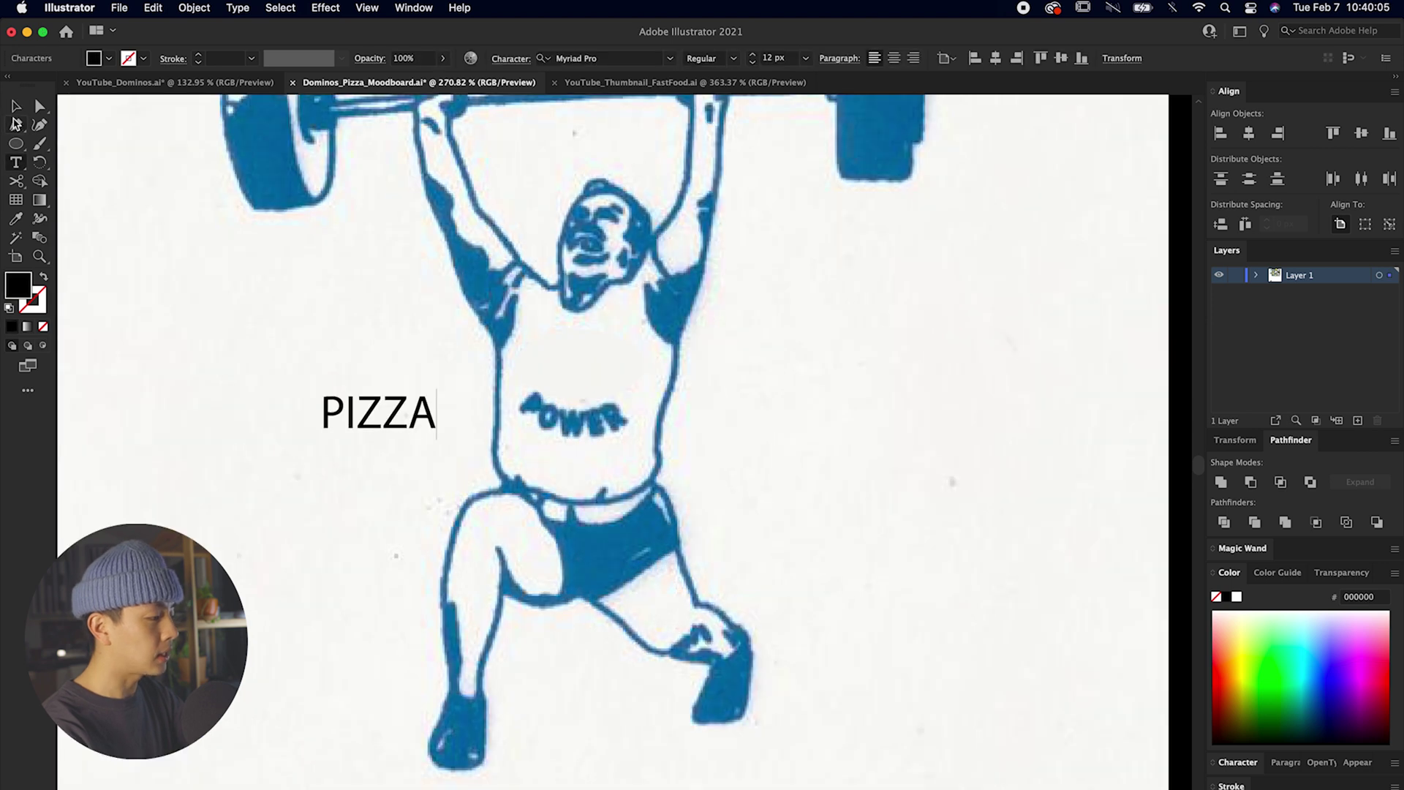
Style the PIZZA text beside the figure in Gotham Rounded Bold, 12 px, with −85 tracking and the artwork's sampled blue
key("Escape")
left_click(16, 219)
left_click(477, 276)
left_click(15, 106)
left_click_drag(389, 435, 602, 381)
scroll(591, 382, "up", 3)
Draw a circle over the shirt's chest as a text path and copy the PIZZA text
key("l")
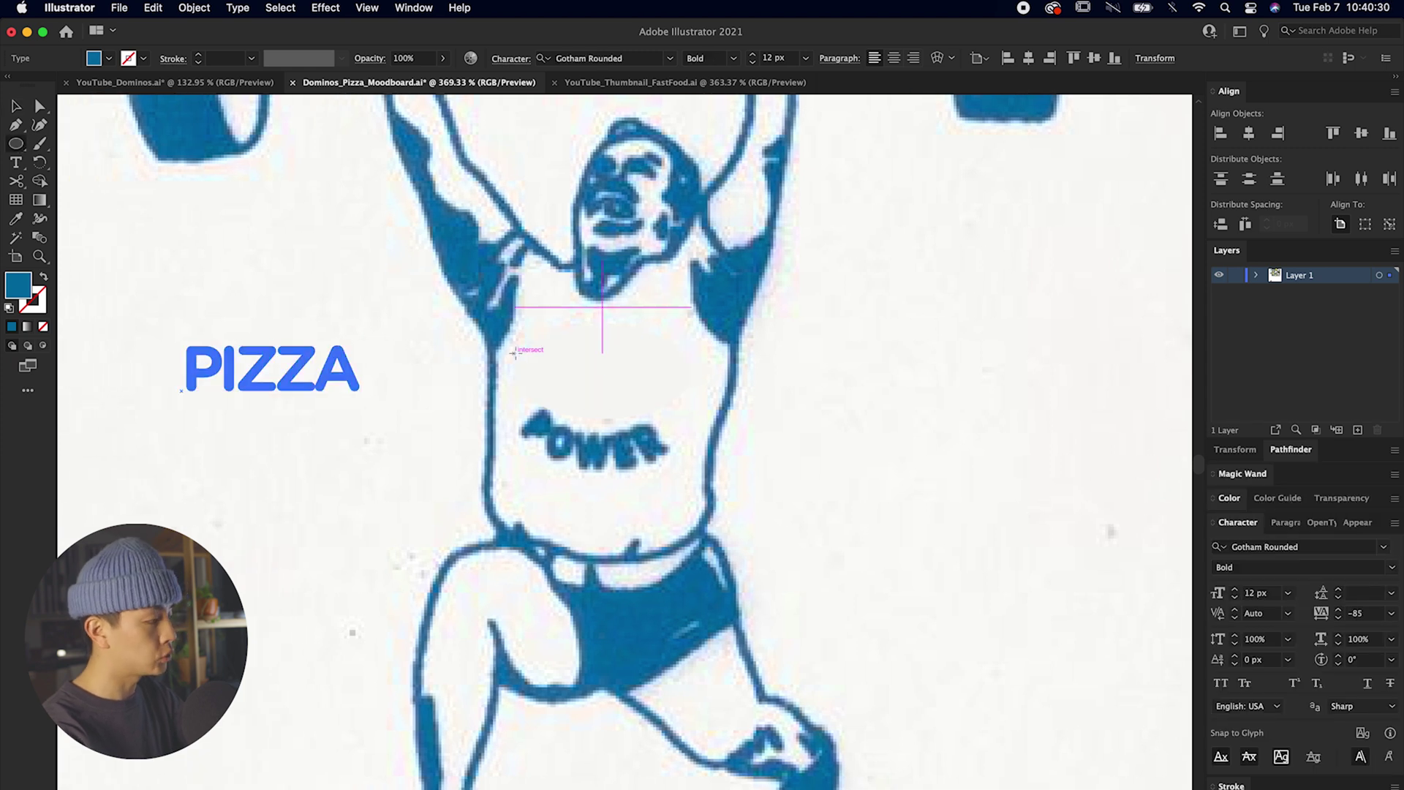
left_click_drag(514, 353, 684, 523)
left_click(23, 107)
double_click(264, 382)
key("super+a")
key("super+c")
left_click(15, 108)
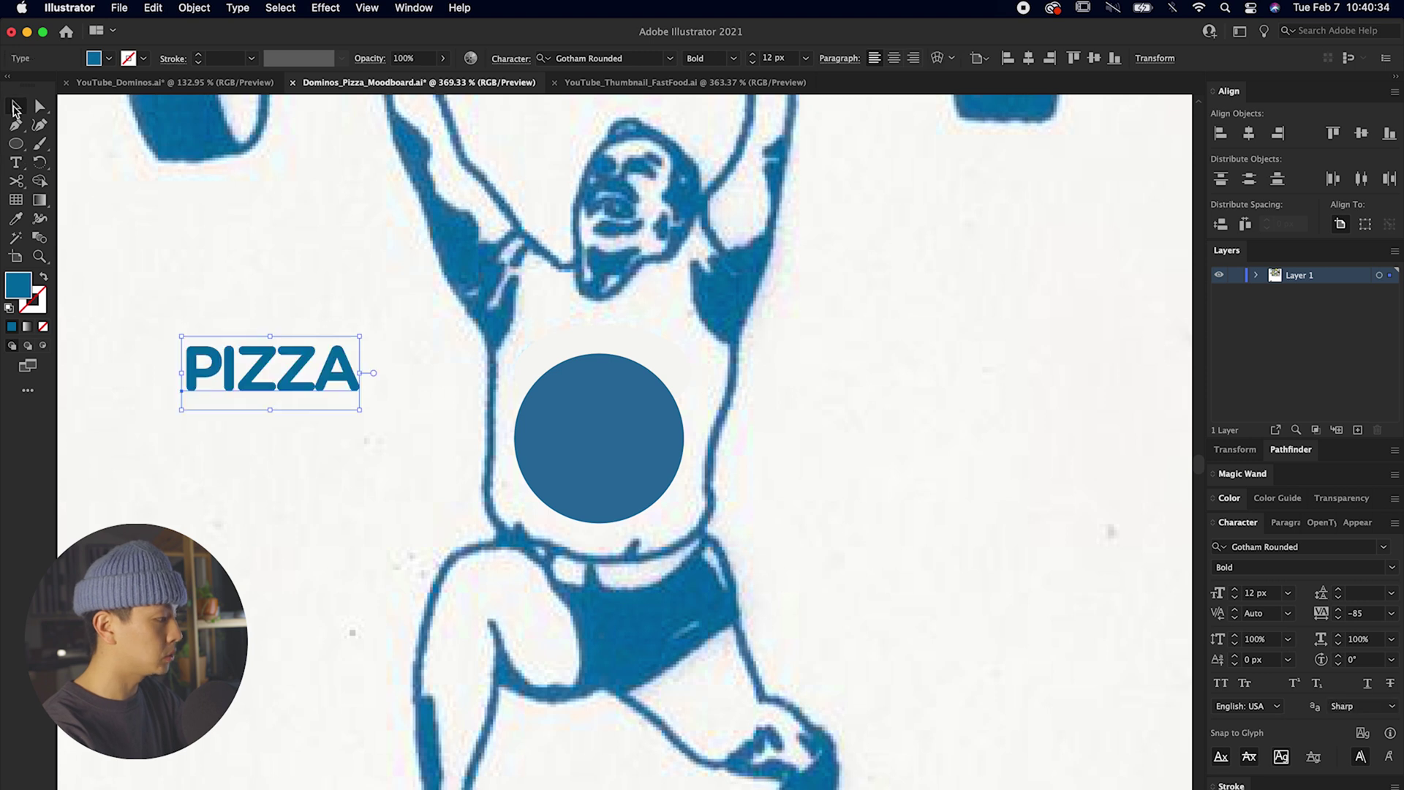
Convert the circle into a type path and paste PIZZA along its upper arc
left_click_drag(15, 163, 65, 187)
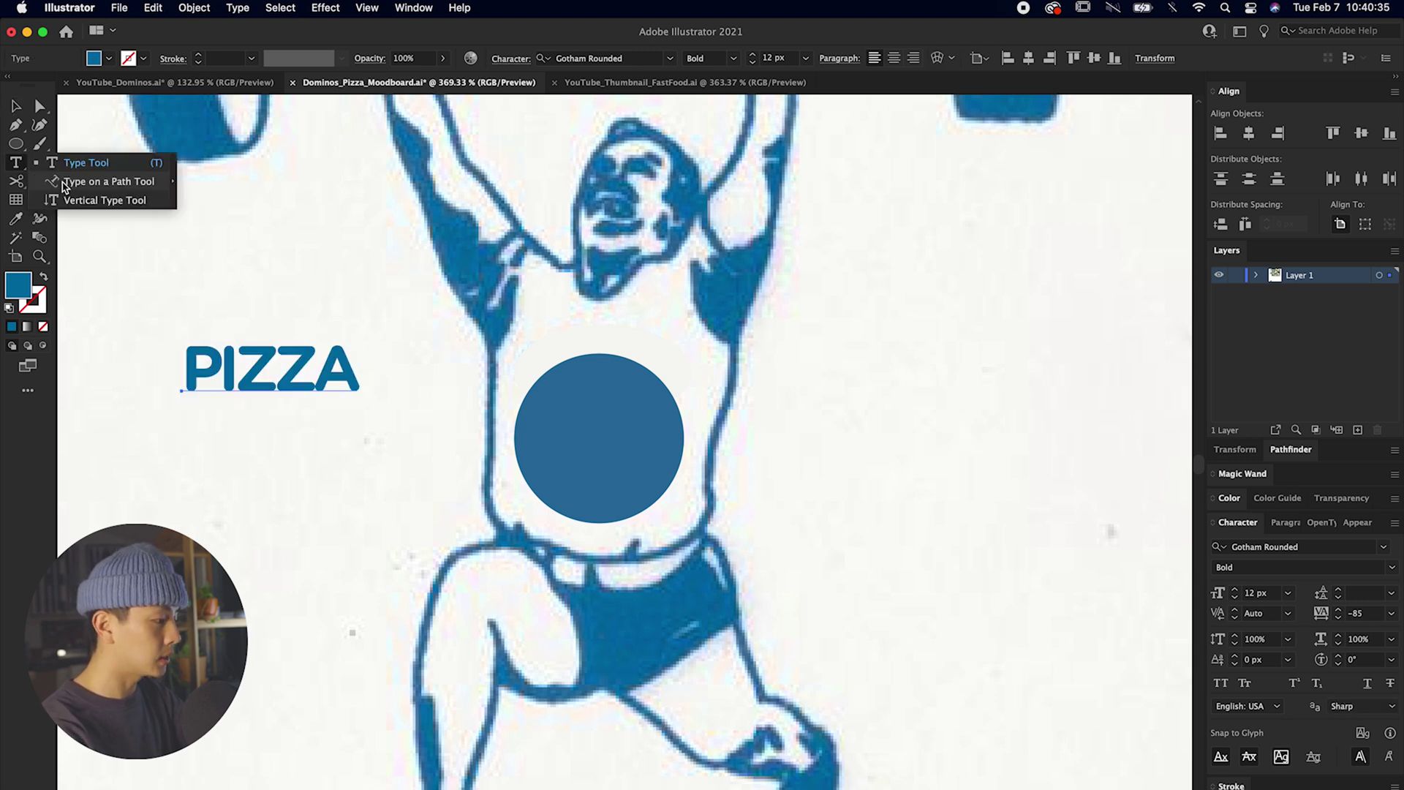
left_click(64, 186)
left_click(538, 377)
key("super+v")
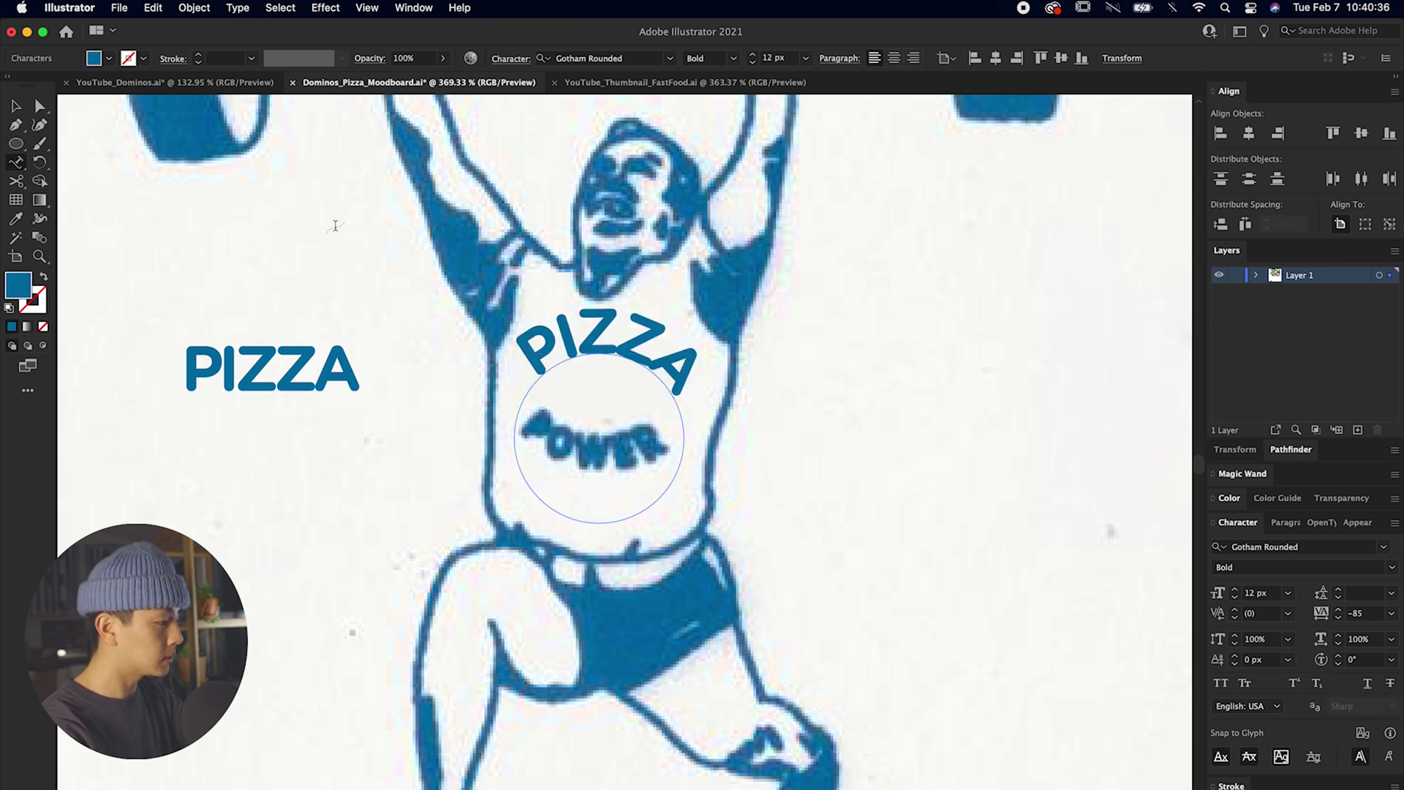
key("Escape")
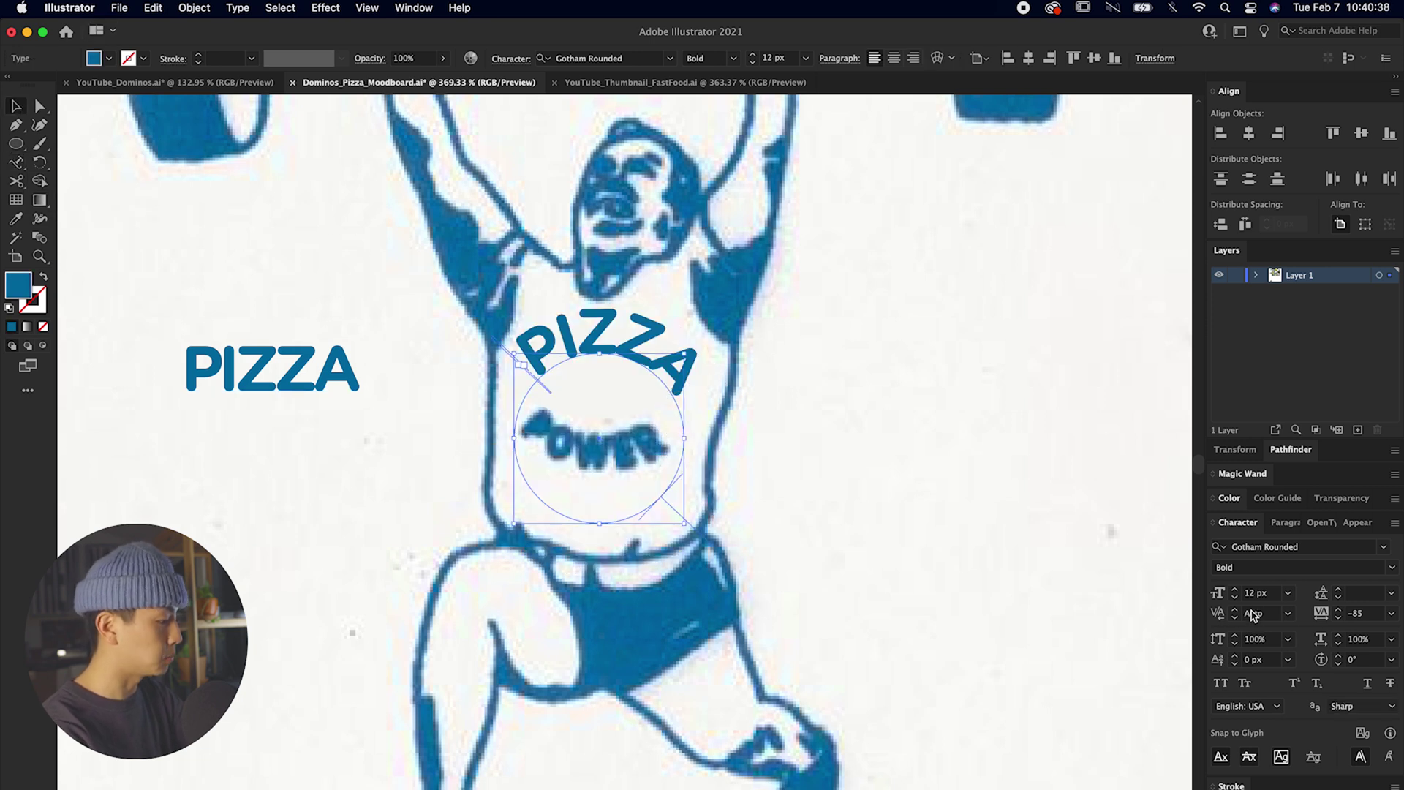
Reduce the curved PIZZA text to 8 px, then rotate and position it centred above POWER on the shirt
left_click(1236, 597)
left_click(1235, 597)
left_click(1235, 596)
left_click(1235, 597)
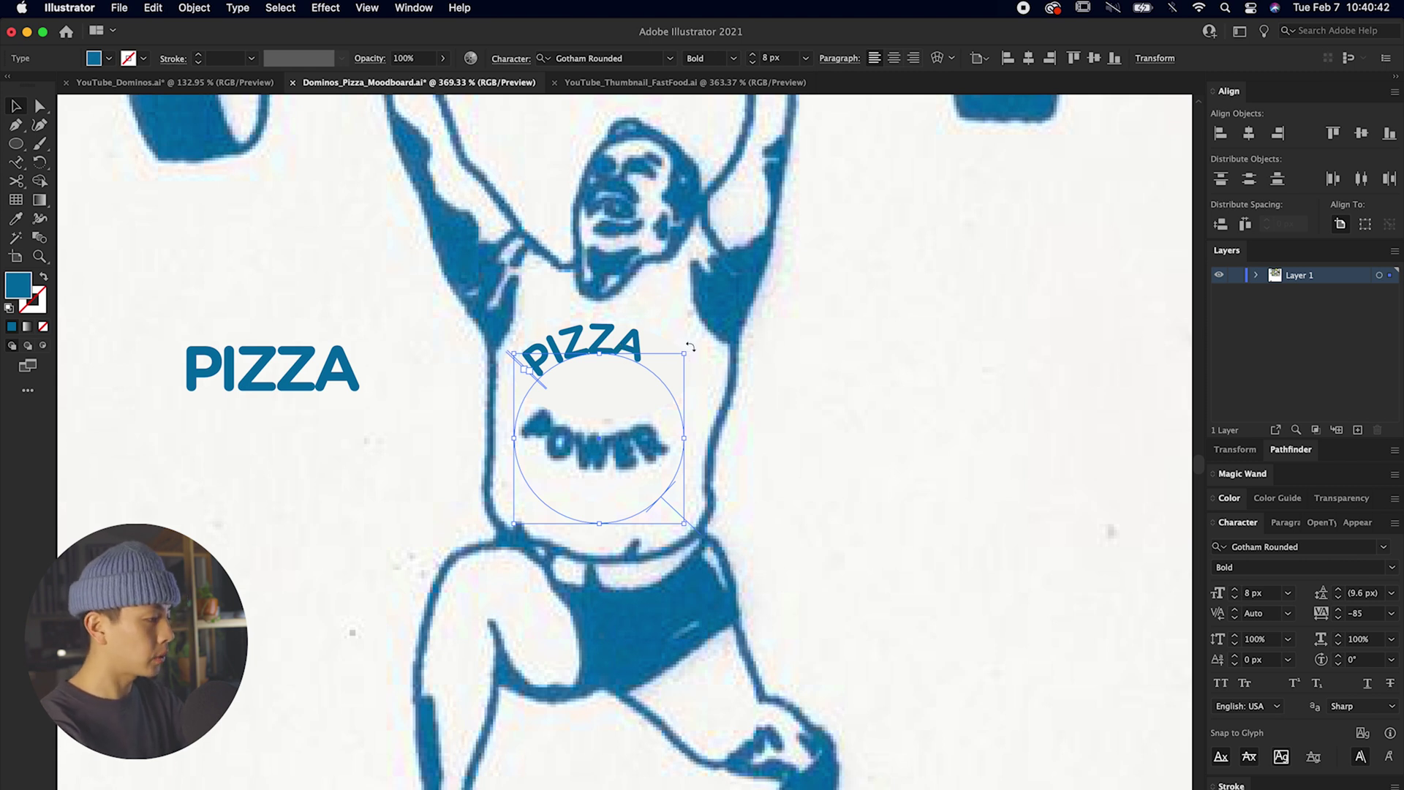
left_click_drag(689, 347, 711, 375)
left_click_drag(708, 373, 708, 372)
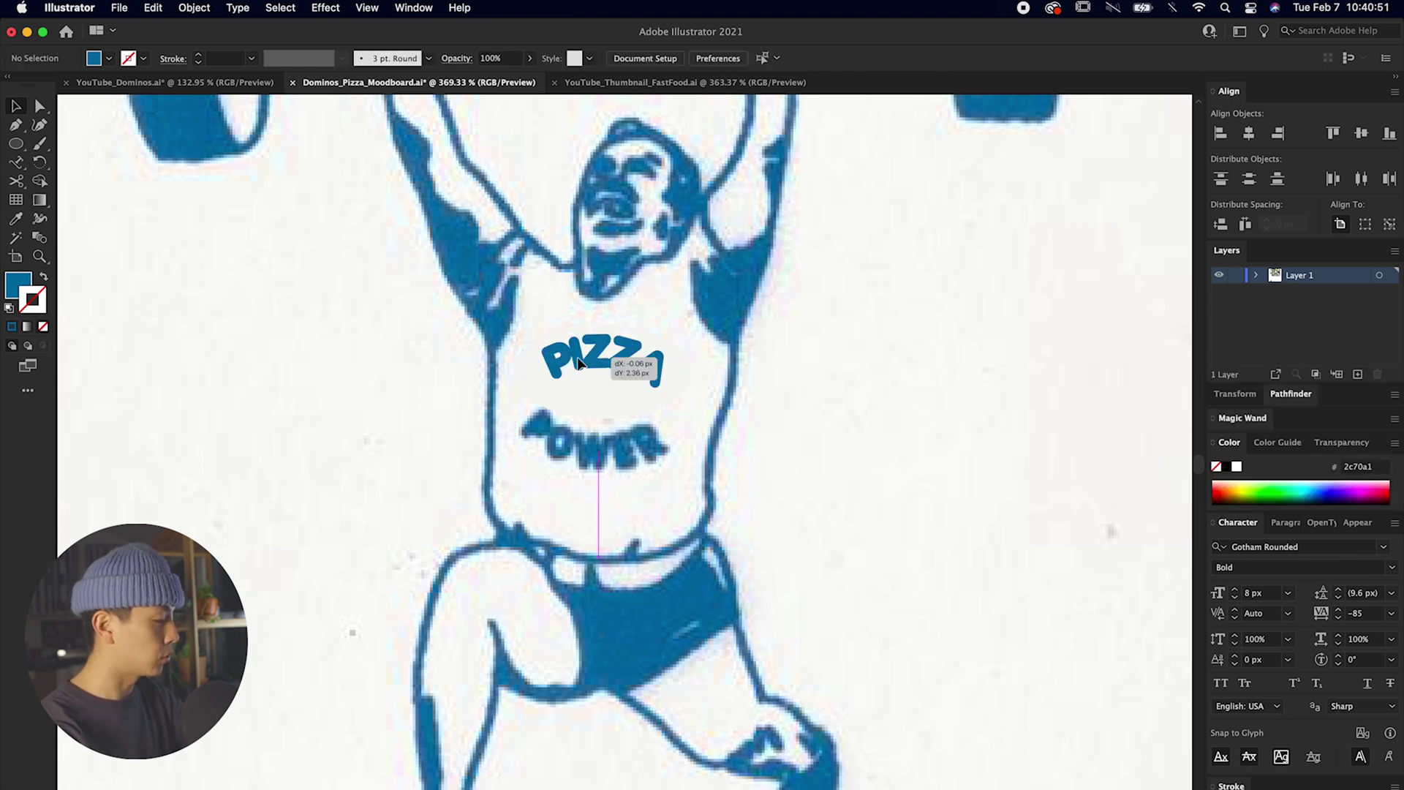
left_click_drag(580, 361, 575, 368)
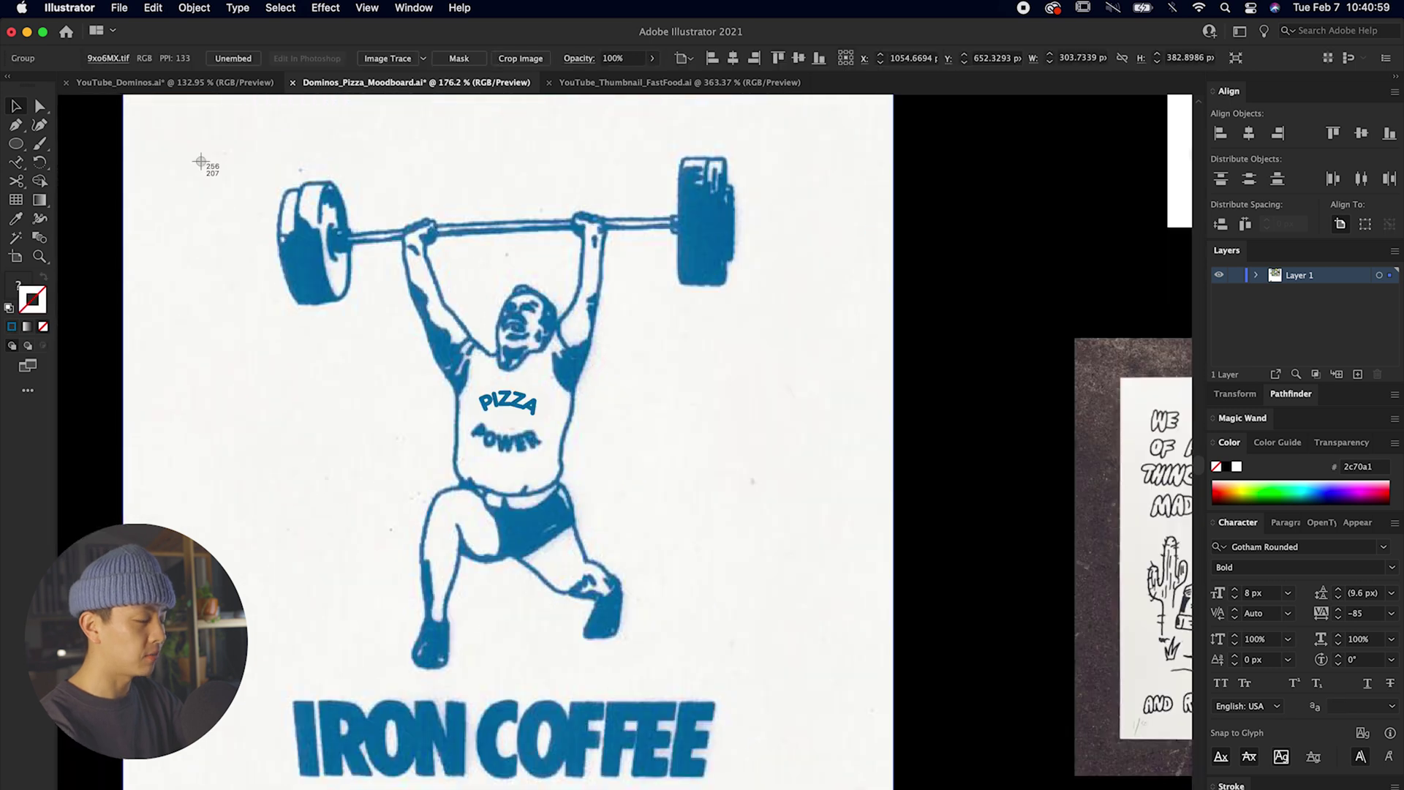
Capture the weightlifter as a screenshot and, in Photoshop, apply Gaussian Blur to an elliptical selection around PIZZA
left_click_drag(245, 112, 773, 680)
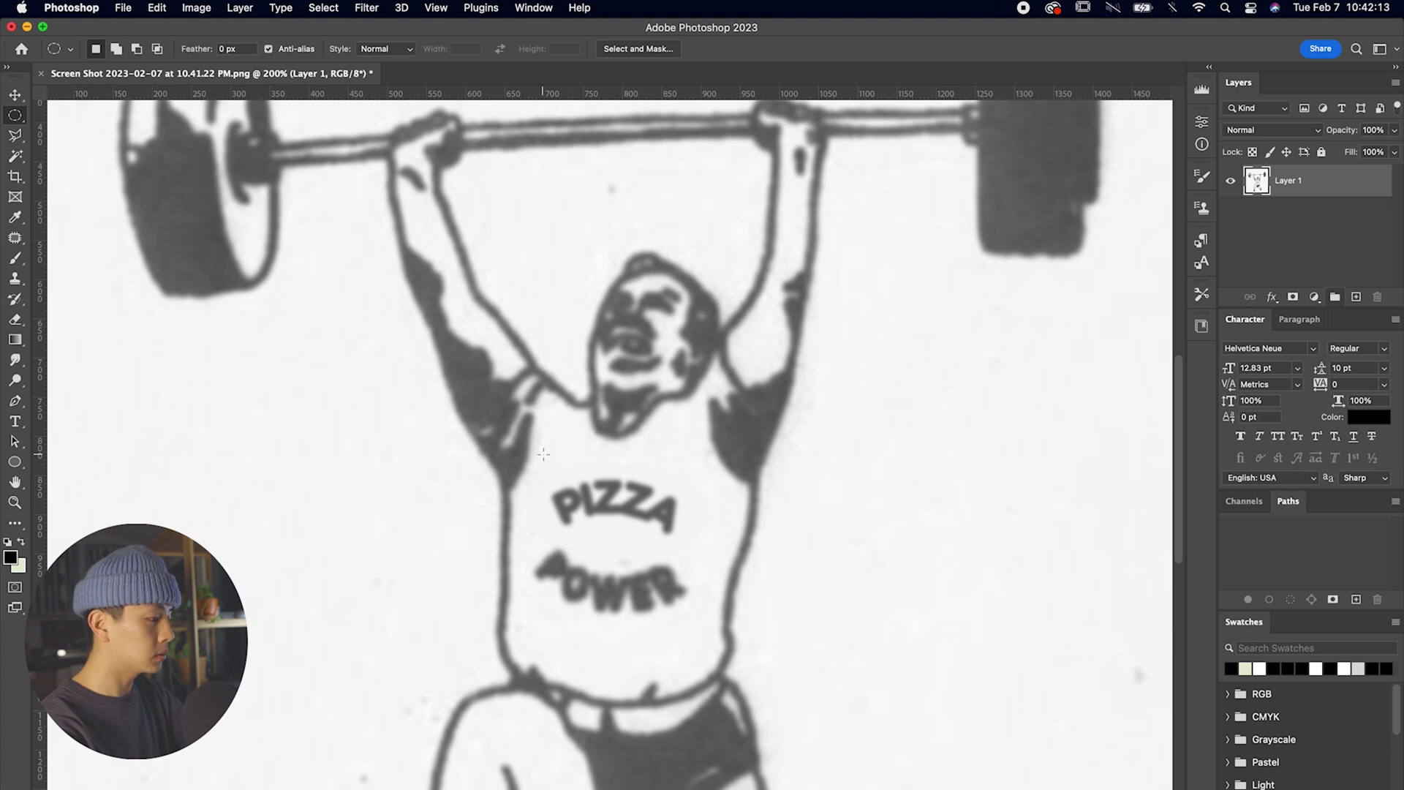
left_click_drag(544, 454, 728, 569)
key("shift+Left")
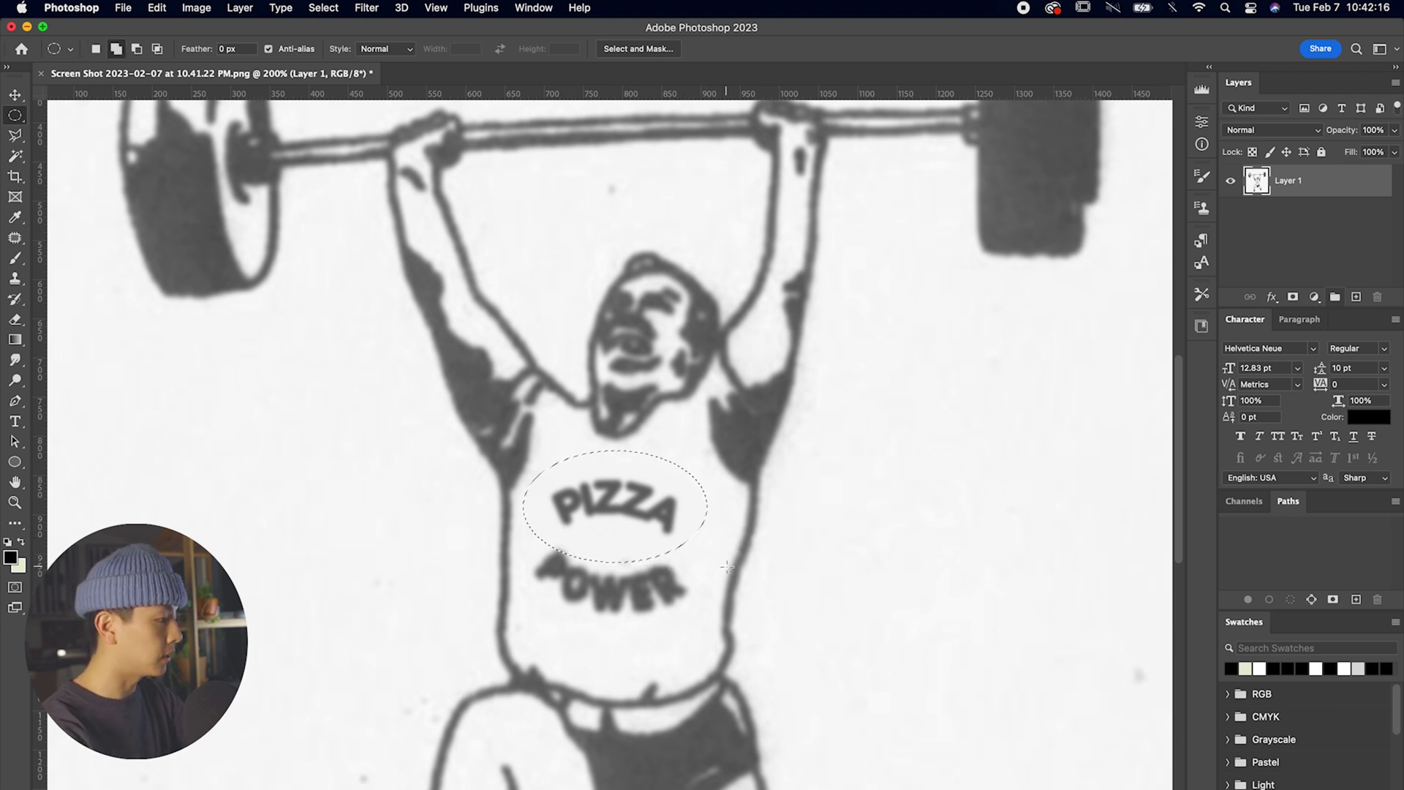
left_click(367, 7)
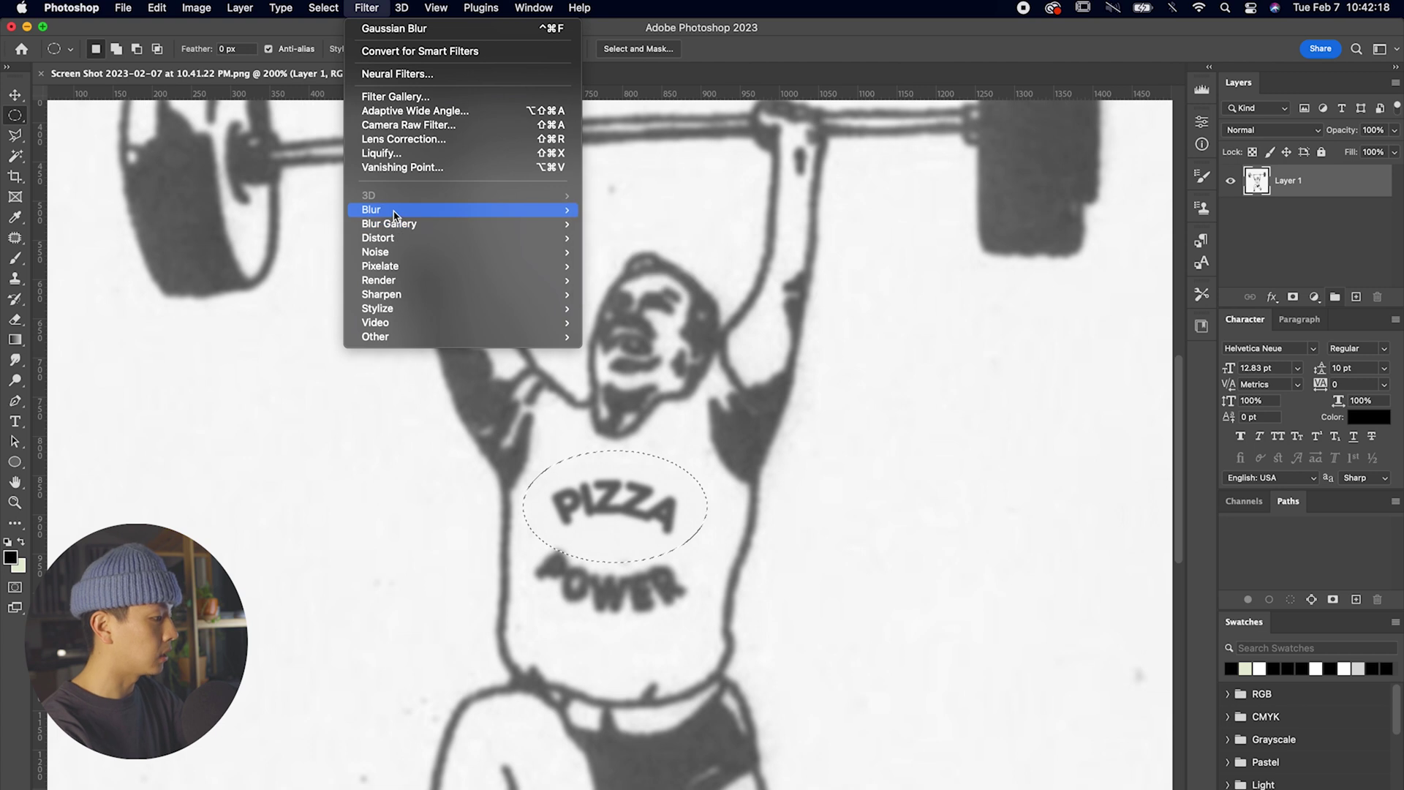
mouse_move(395, 210)
left_click(680, 268)
Increase the image's contrast with Levels, using input values 73, 0.78 and 222
left_click(196, 7)
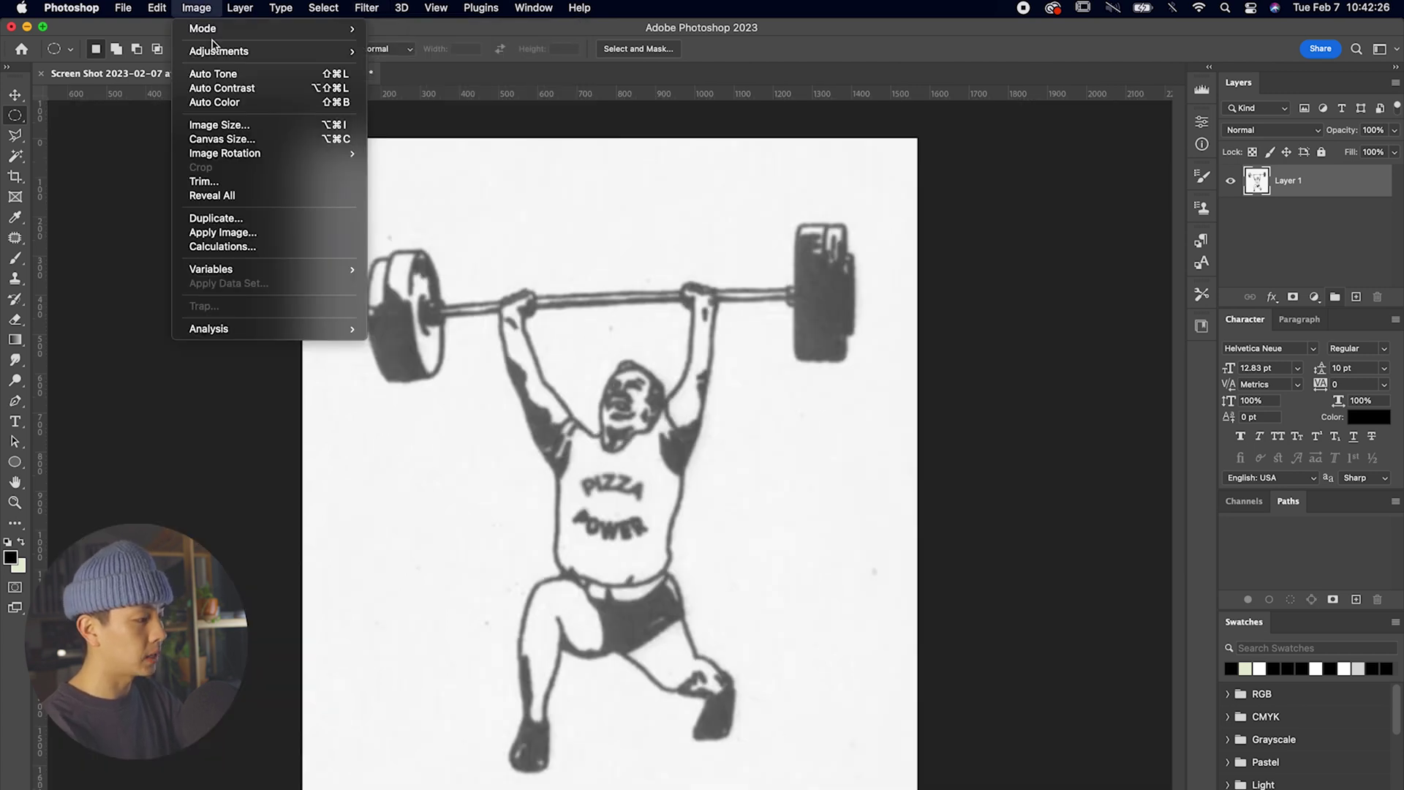
mouse_move(344, 51)
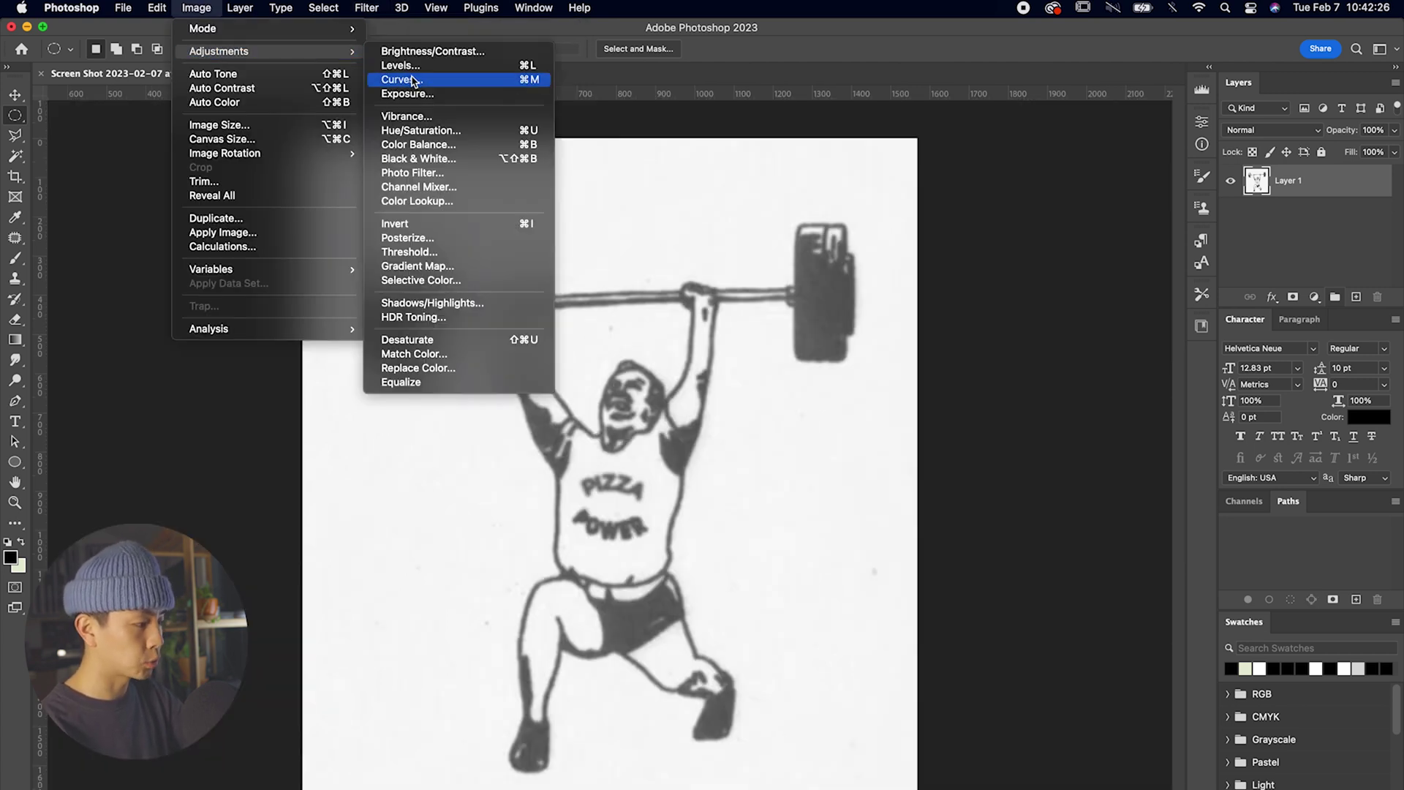
left_click(401, 65)
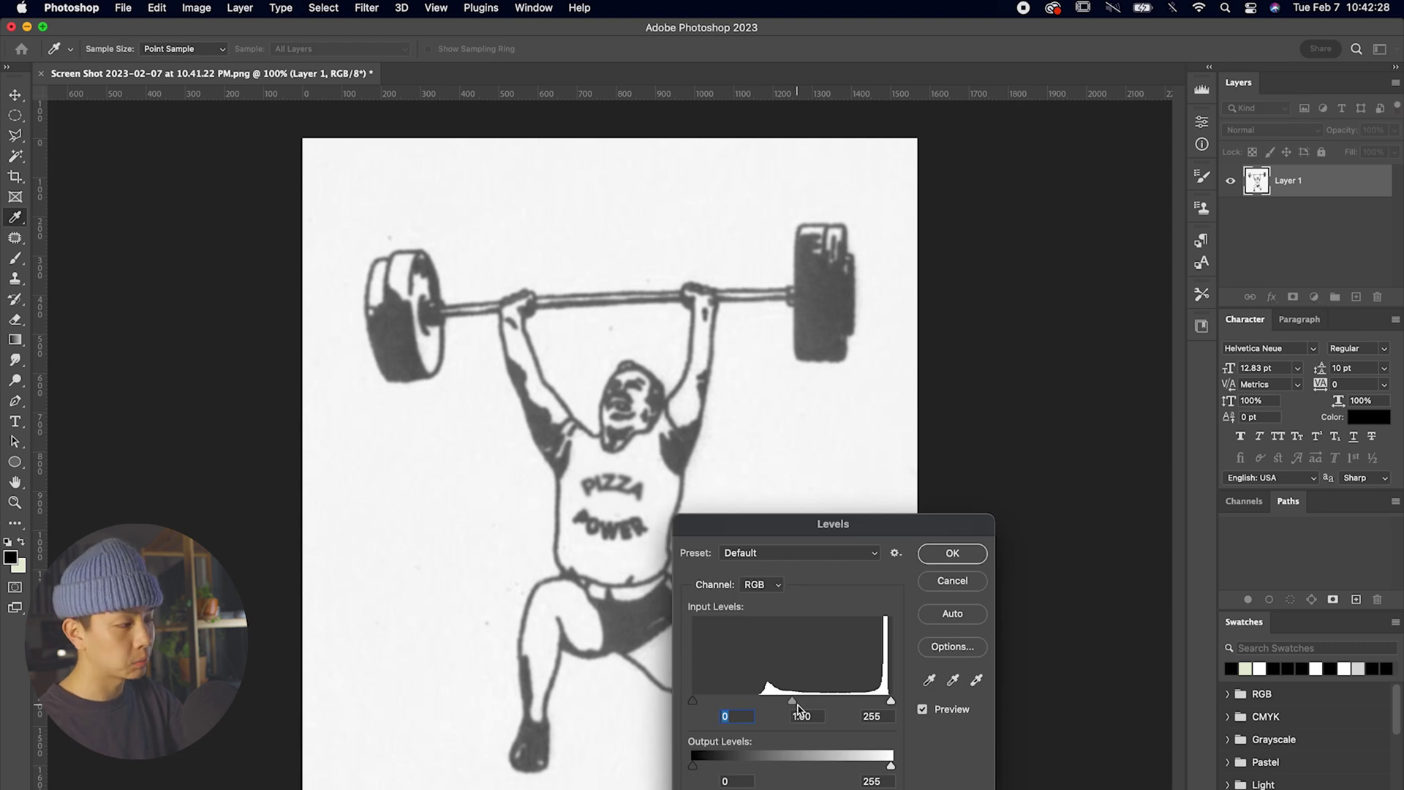
left_click_drag(796, 705, 815, 705)
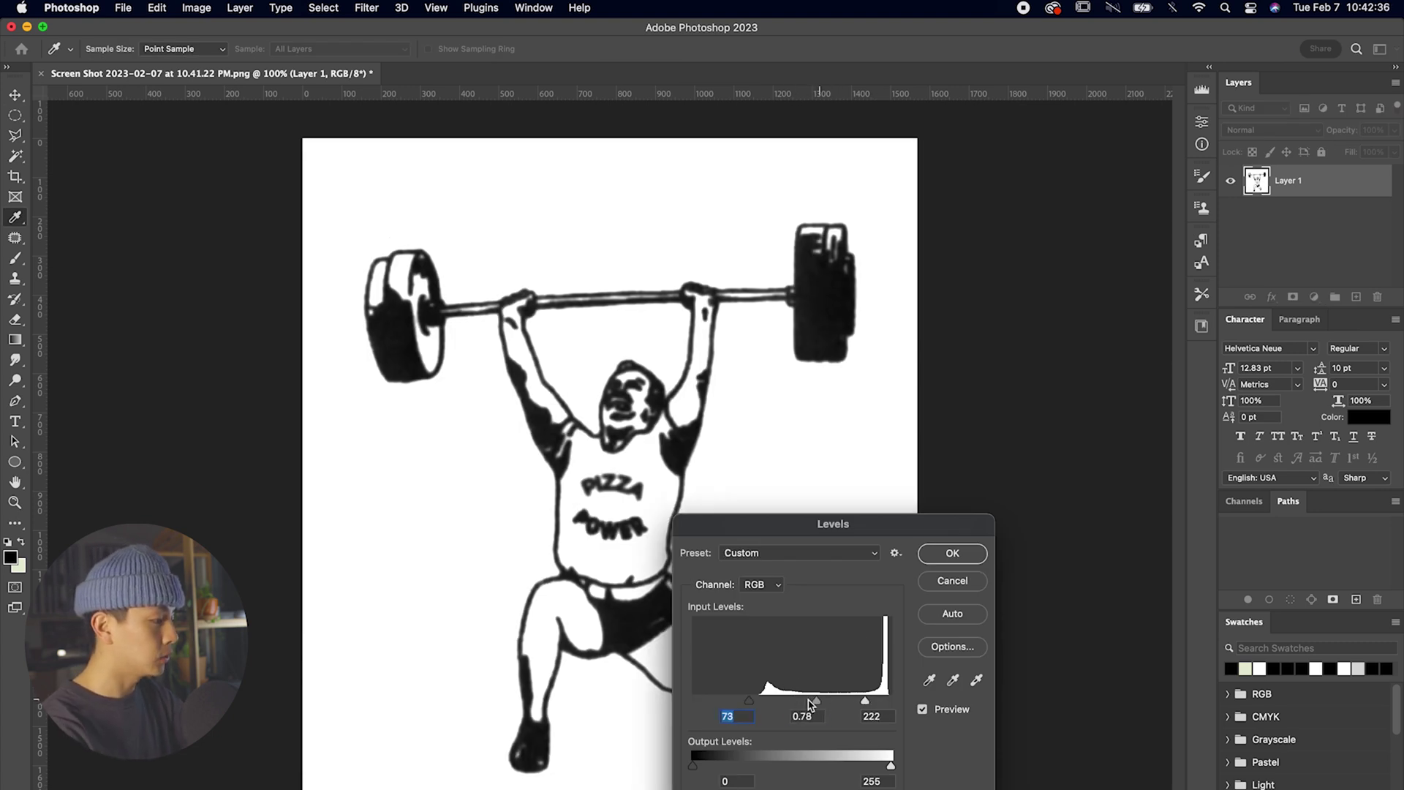
key("Tab")
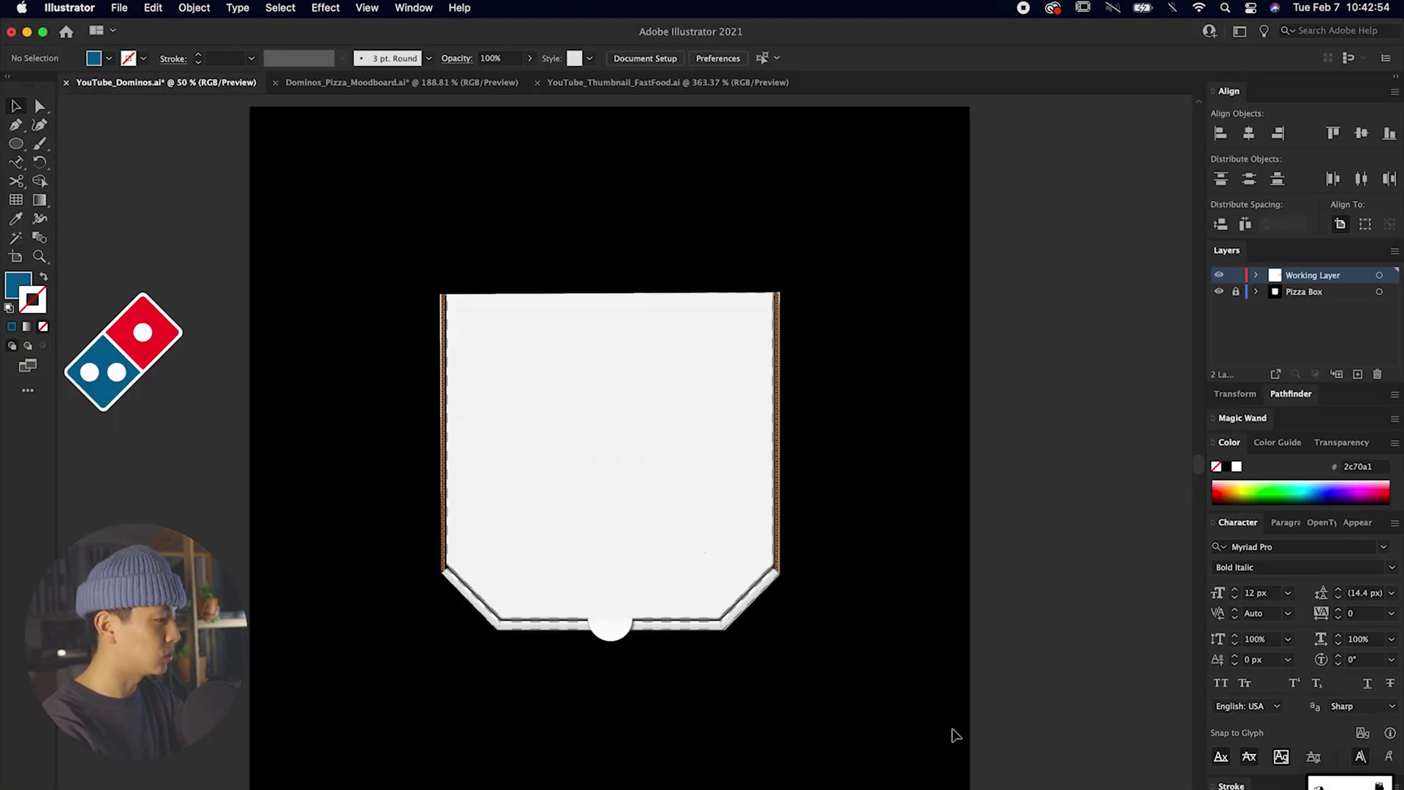
Place the captured weightlifter image on the pizza box in Illustrator, scaled to about 277 × 292 px and centred on the lid
left_click_drag(1350, 784, 627, 482)
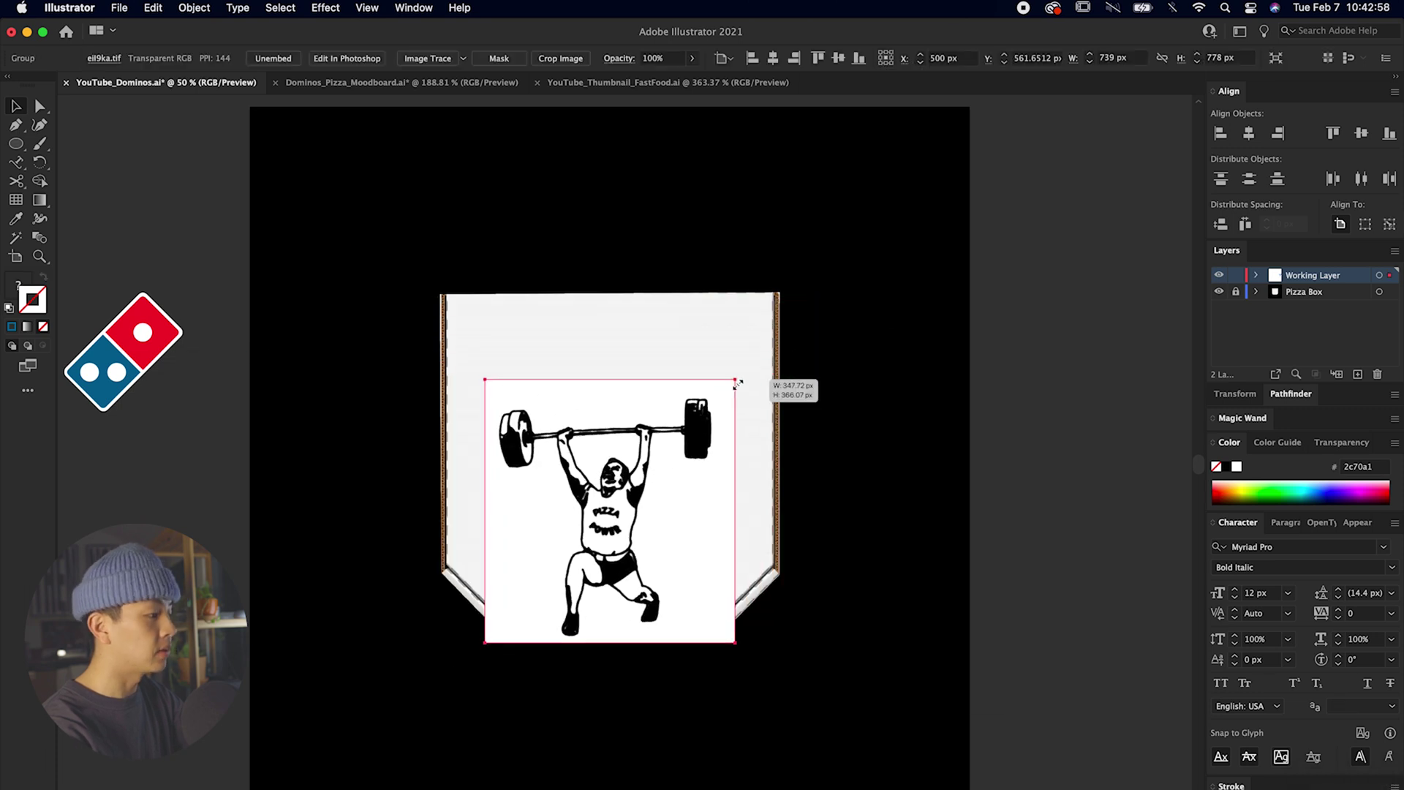
left_click_drag(737, 381, 712, 404)
left_click_drag(629, 523, 621, 488)
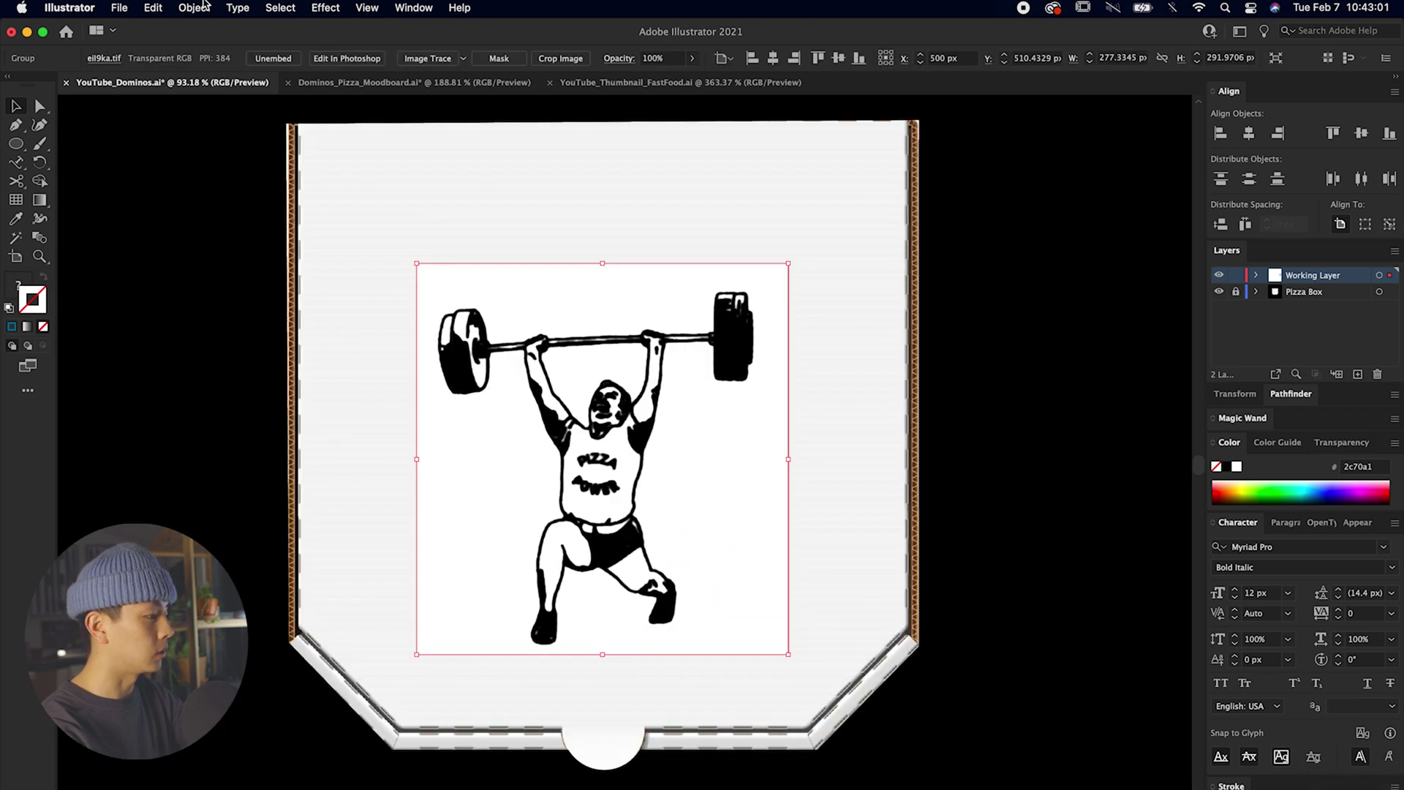
Convert the weightlifter image to vector paths with Image Trace, Make and Expand
left_click(194, 8)
mouse_move(219, 540)
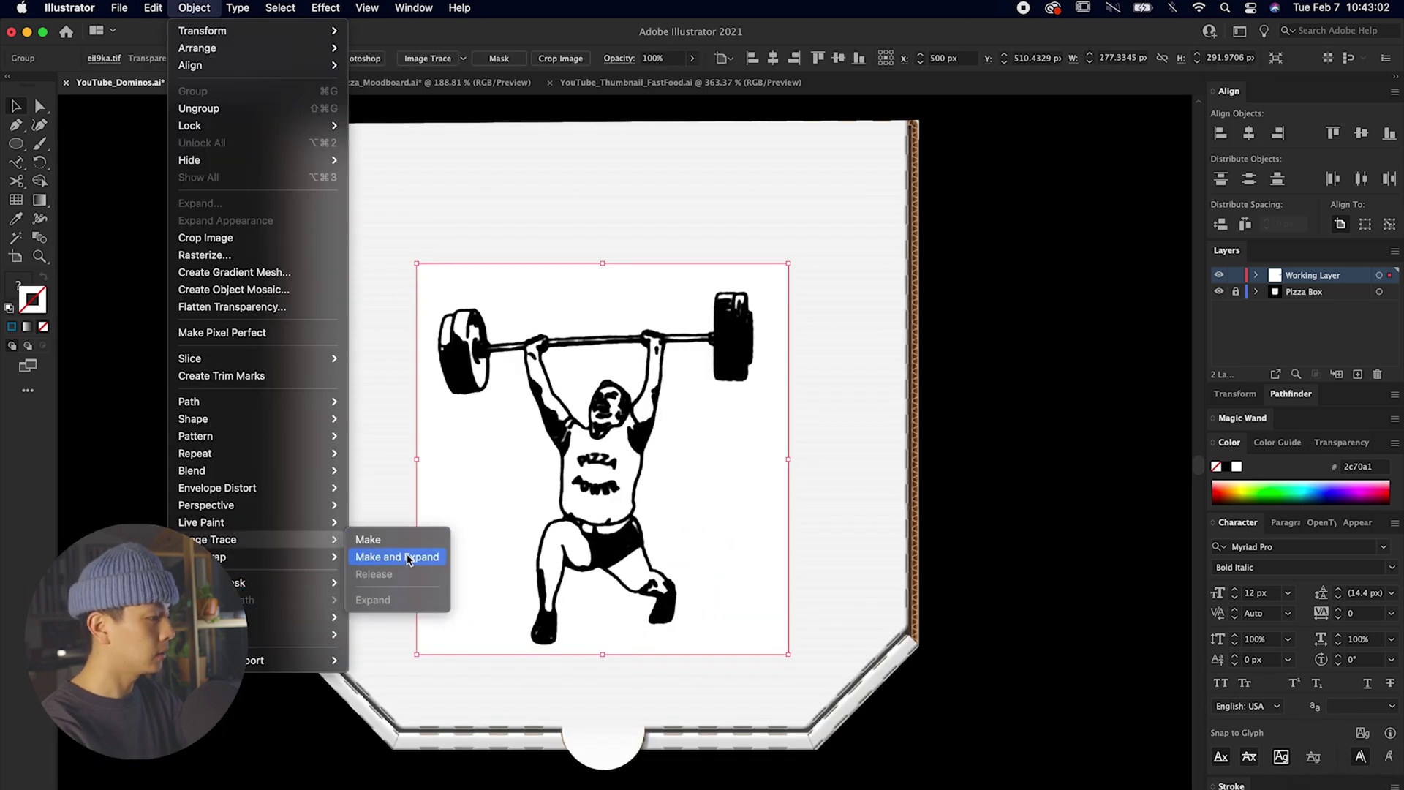
left_click(410, 558)
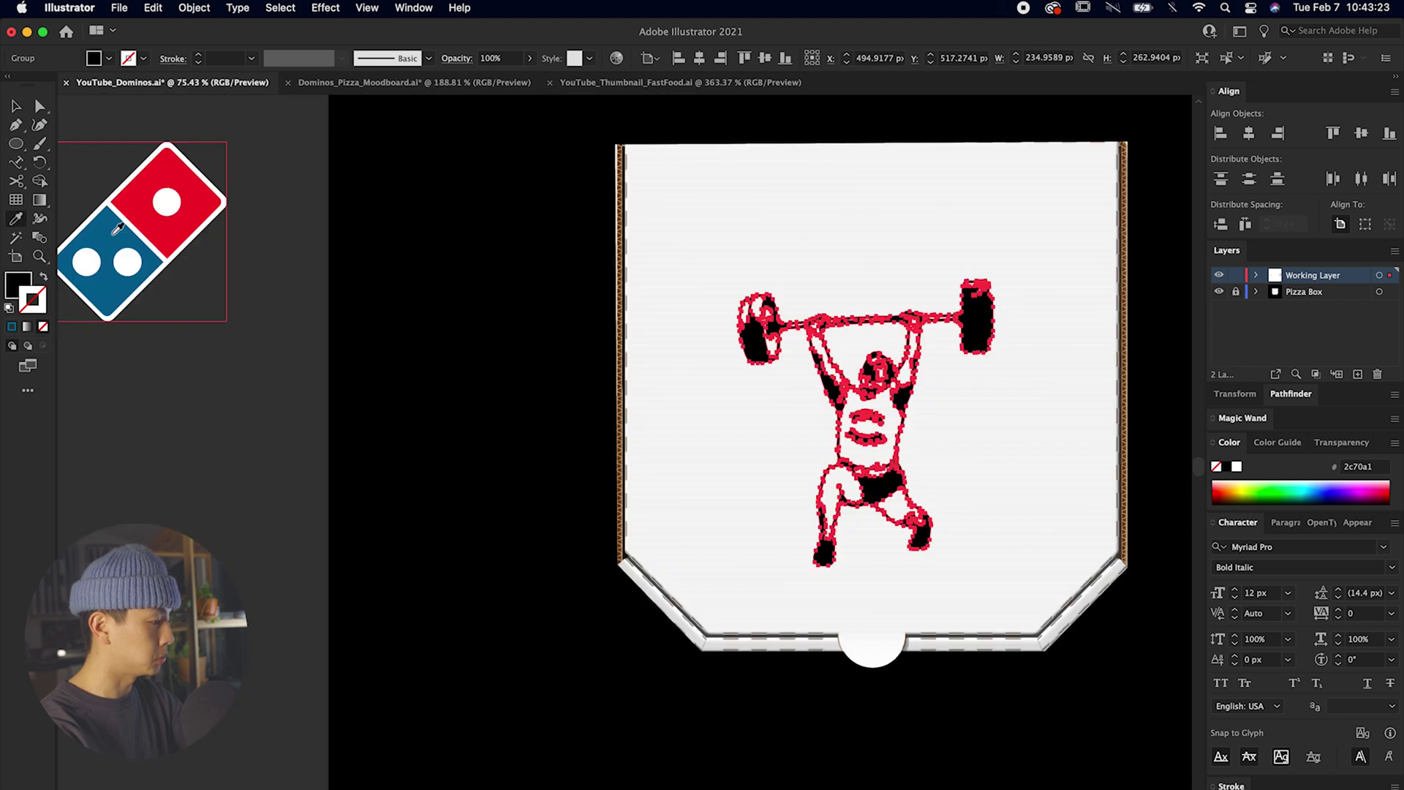
Recolour the traced weightlifter with the blue of the Domino's logo
left_click_drag(470, 276, 437, 272)
key("v")
left_click(278, 219)
Delete the weight plates from both ends of the weightlifter's barbell
left_click_drag(193, 190, 151, 427)
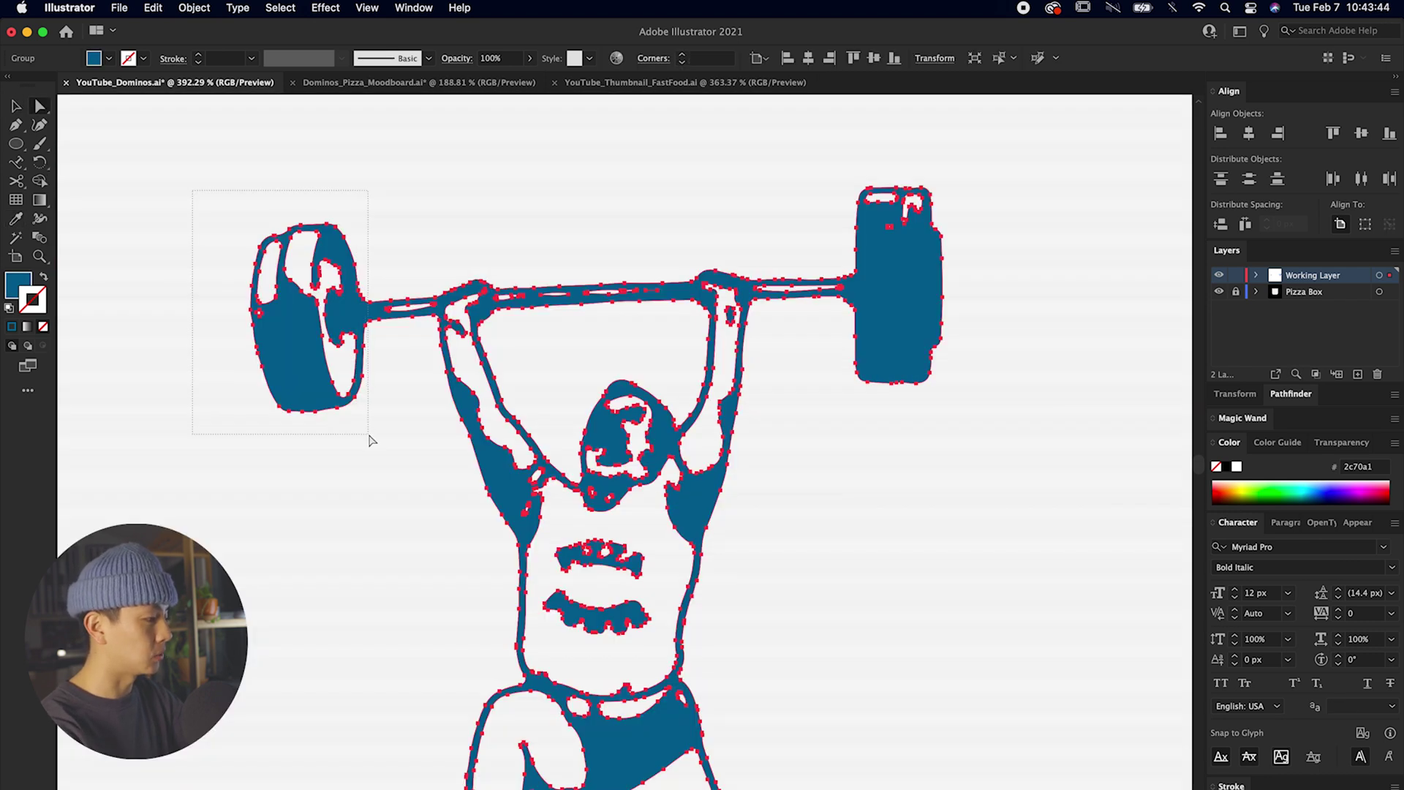
key("Delete")
left_click(571, 169)
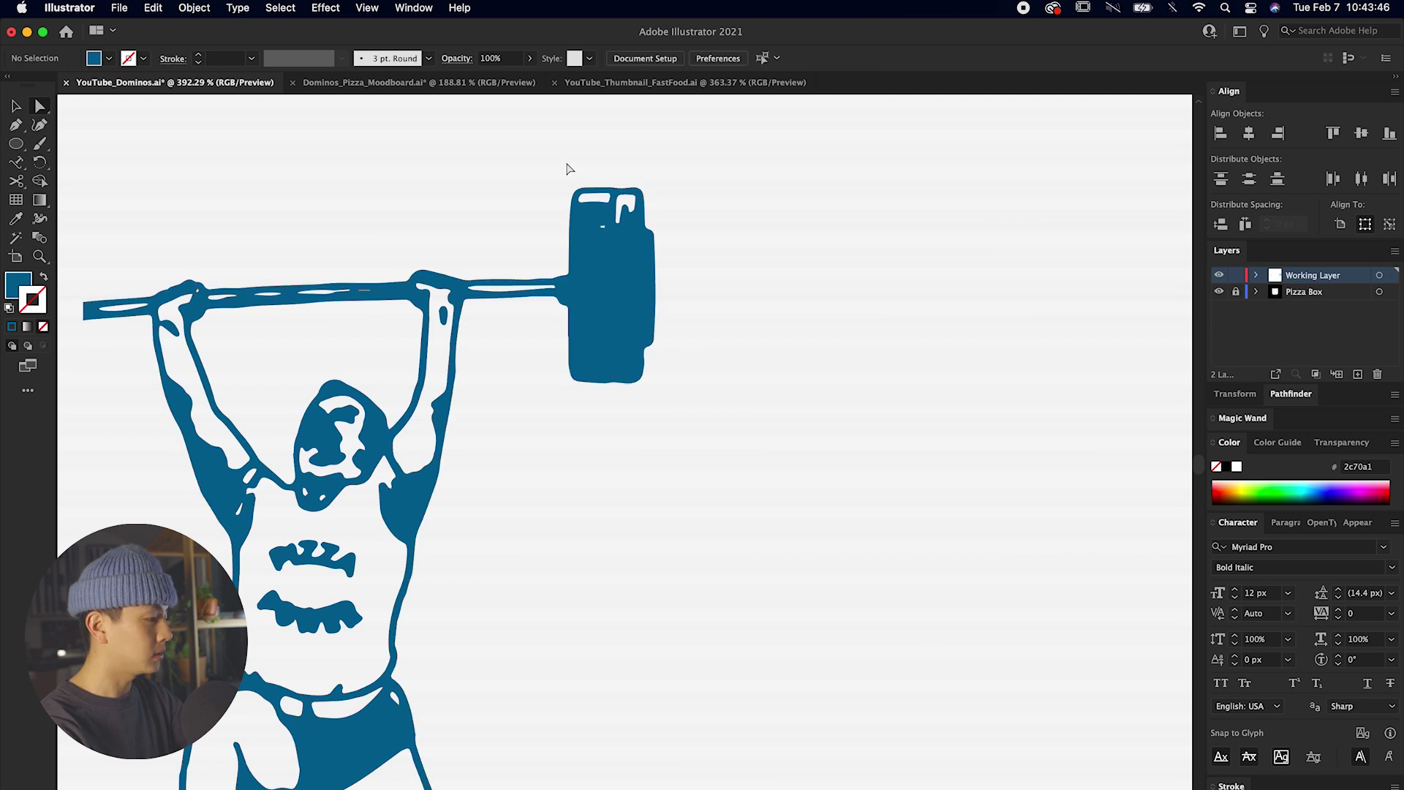
left_click_drag(688, 459, 689, 456)
key("Delete")
Close the barbell's open end beside the raised hand with the Pen tool
scroll(698, 435, "up", 5)
key("p")
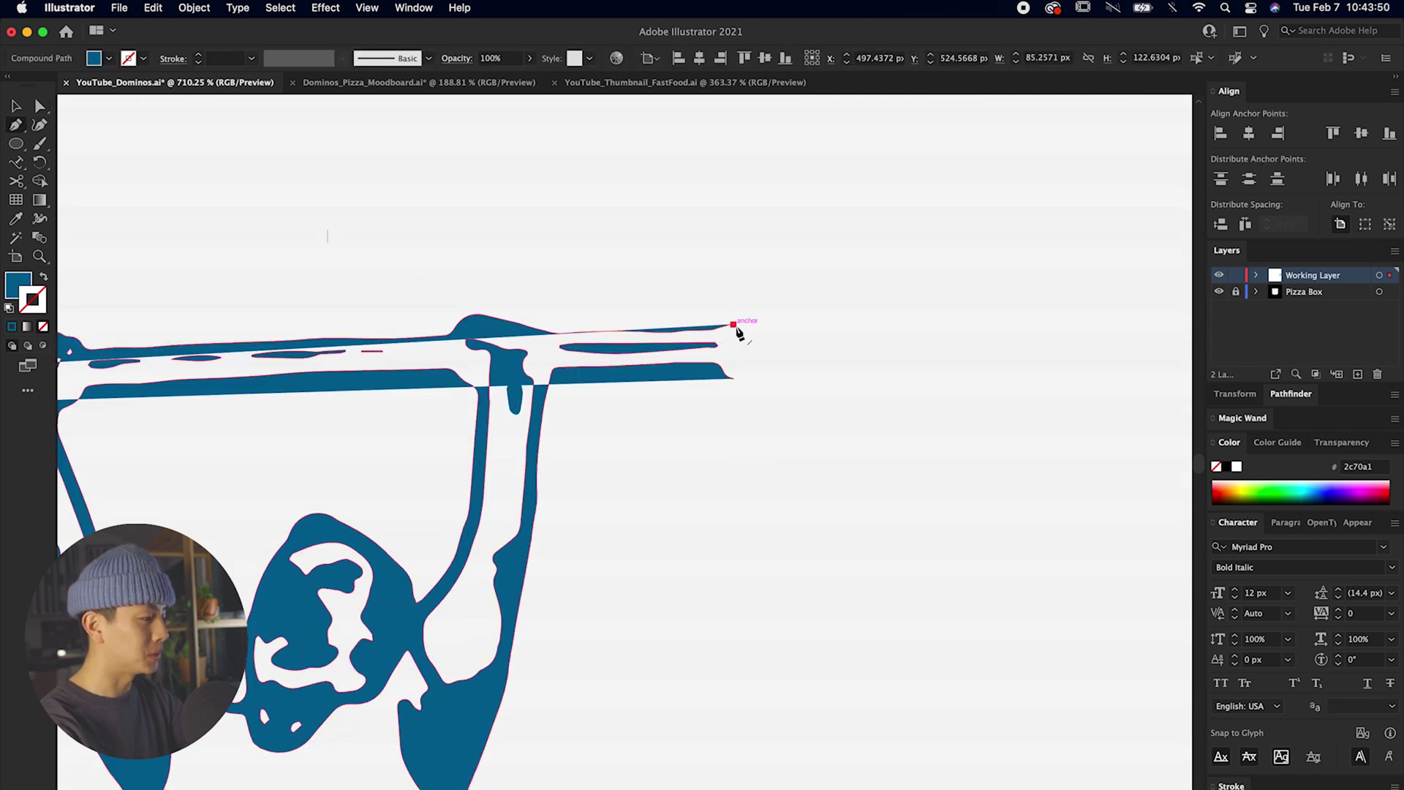
scroll(738, 382, "left", 10)
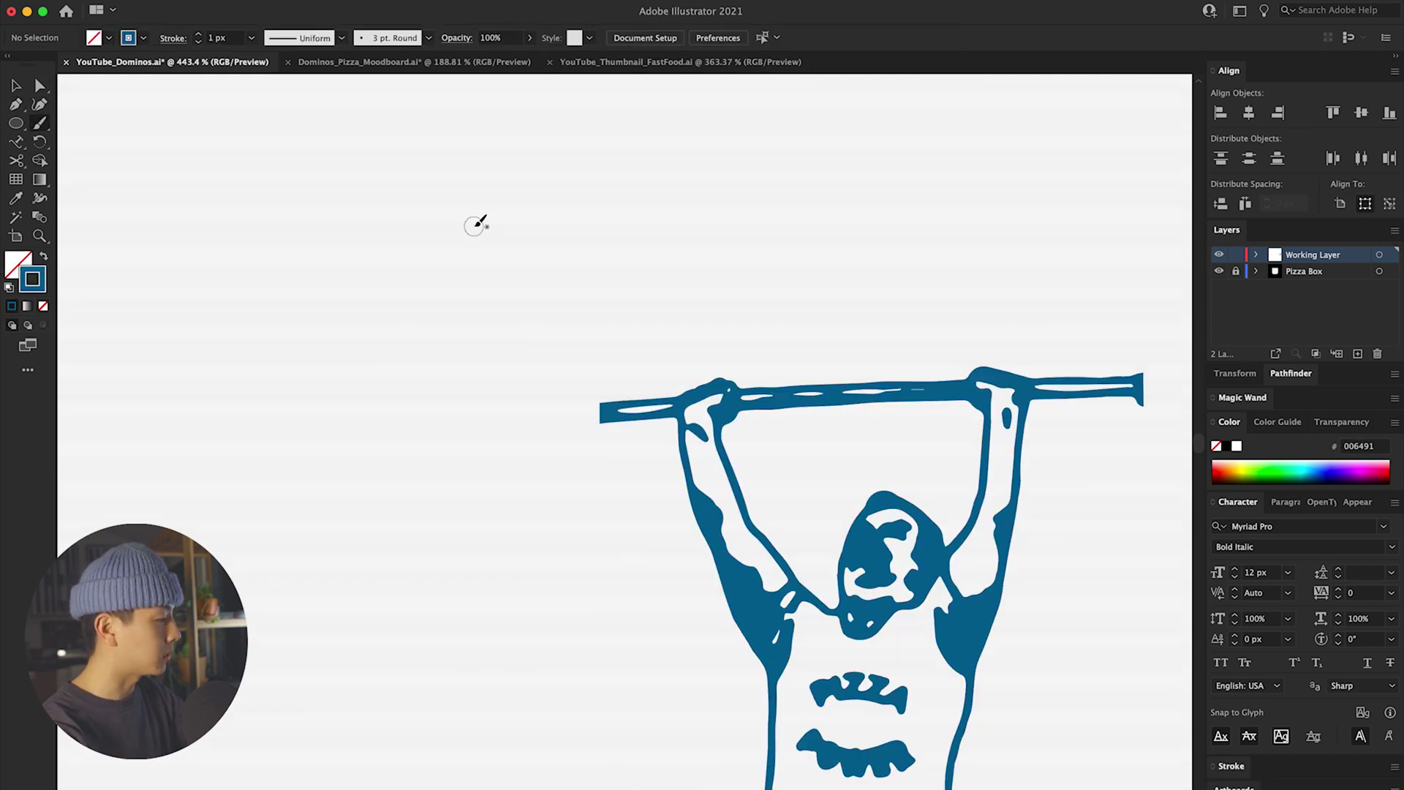
Paint a pizza slice with crust and round toppings at the barbell's left end using the Paintbrush
mouse_move(437, 233)
left_mouse_down()
mouse_move(378, 499)
mouse_move(459, 520)
mouse_move(563, 505)
mouse_move(590, 464)
mouse_move(464, 199)
left_mouse_up()
scroll(464, 199, "down", 2)
left_click_drag(384, 421, 526, 393)
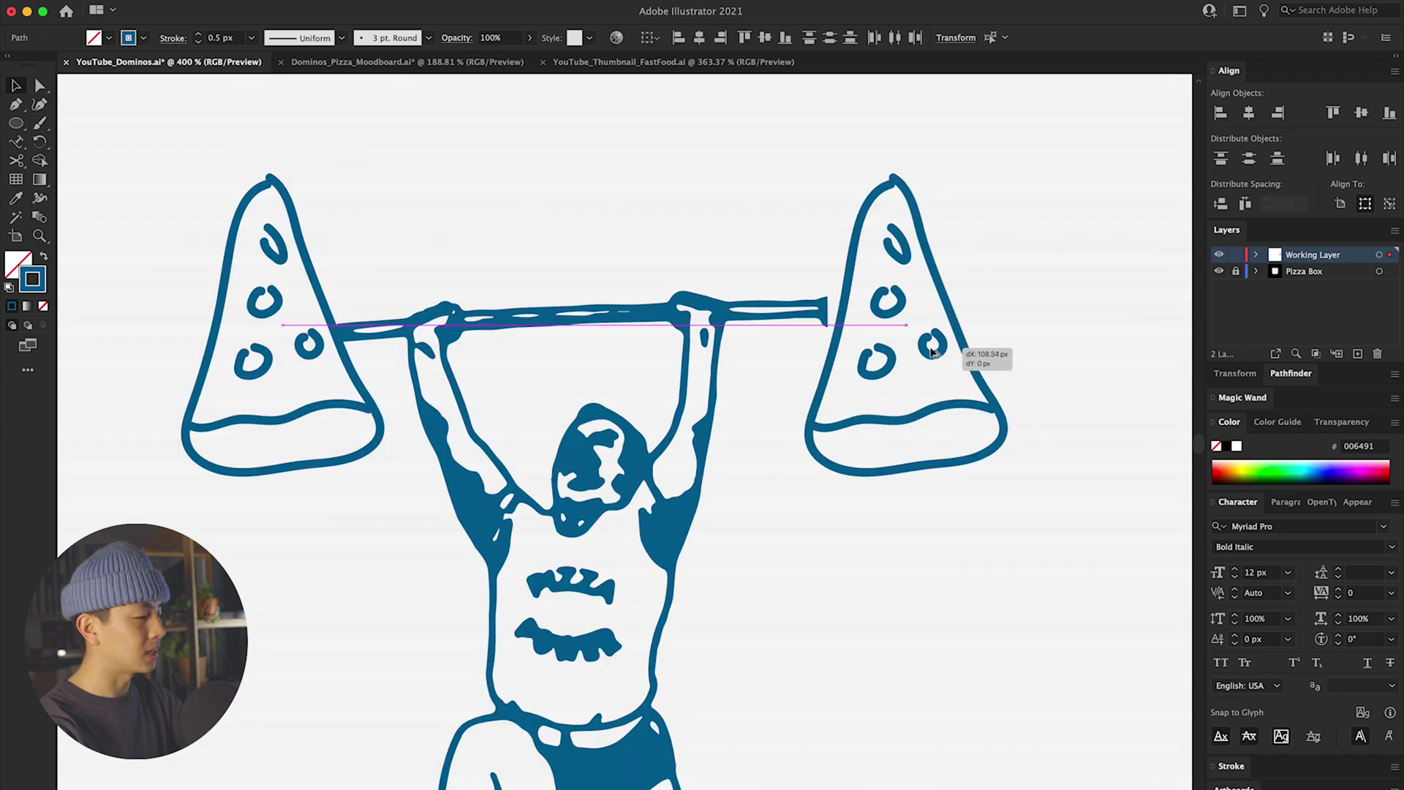
Duplicate the pizza slice onto the barbell's right end and deselect the artwork
left_click_drag(929, 348, 920, 333)
scroll(929, 320, "down", 4)
left_click(1014, 303)
scroll(1046, 294, "down", 6)
left_click_drag(1047, 294, 992, 297)
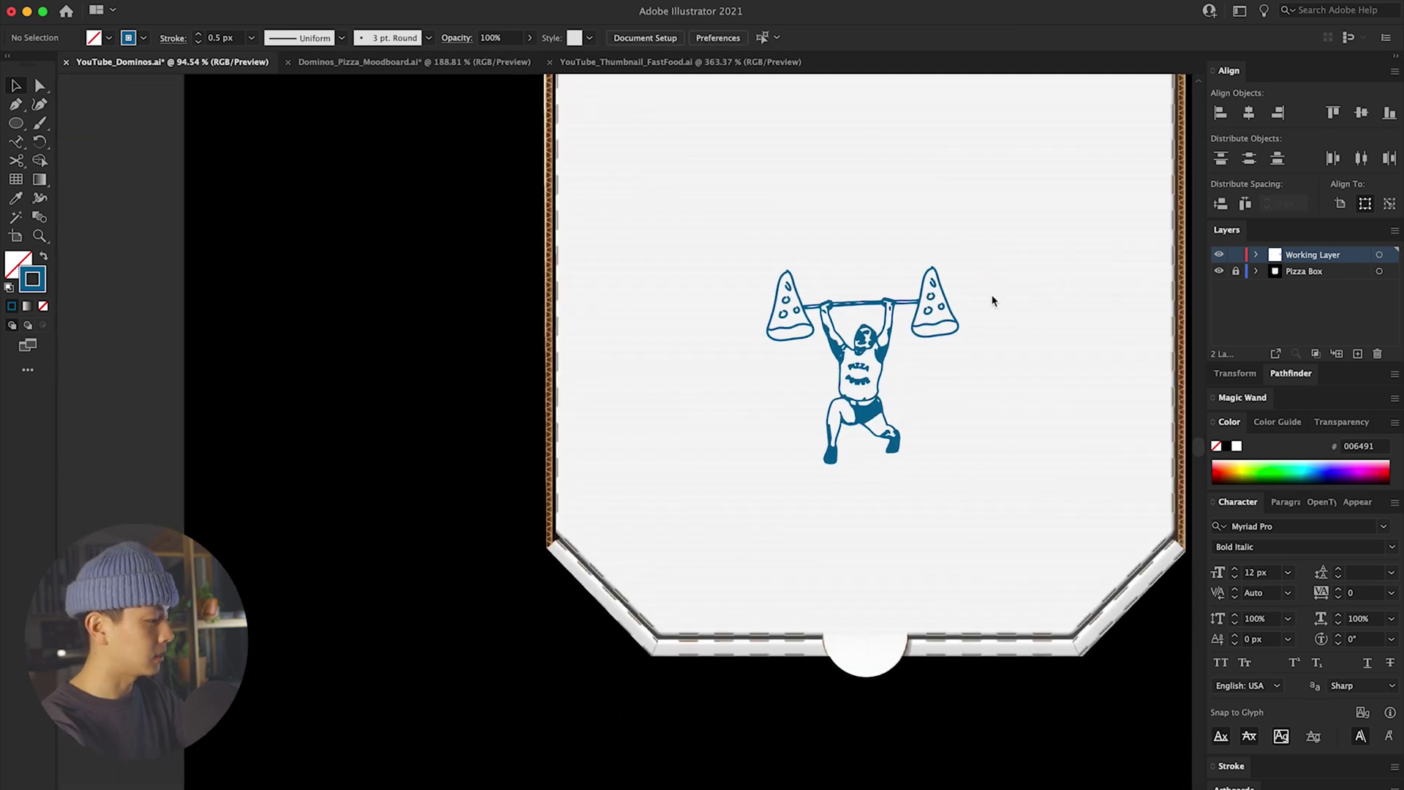
Paint a solid blue cast shadow of the weightlifter, extending from his feet across the ground, with a 1 px brush stroke
scroll(954, 289, "up", 10)
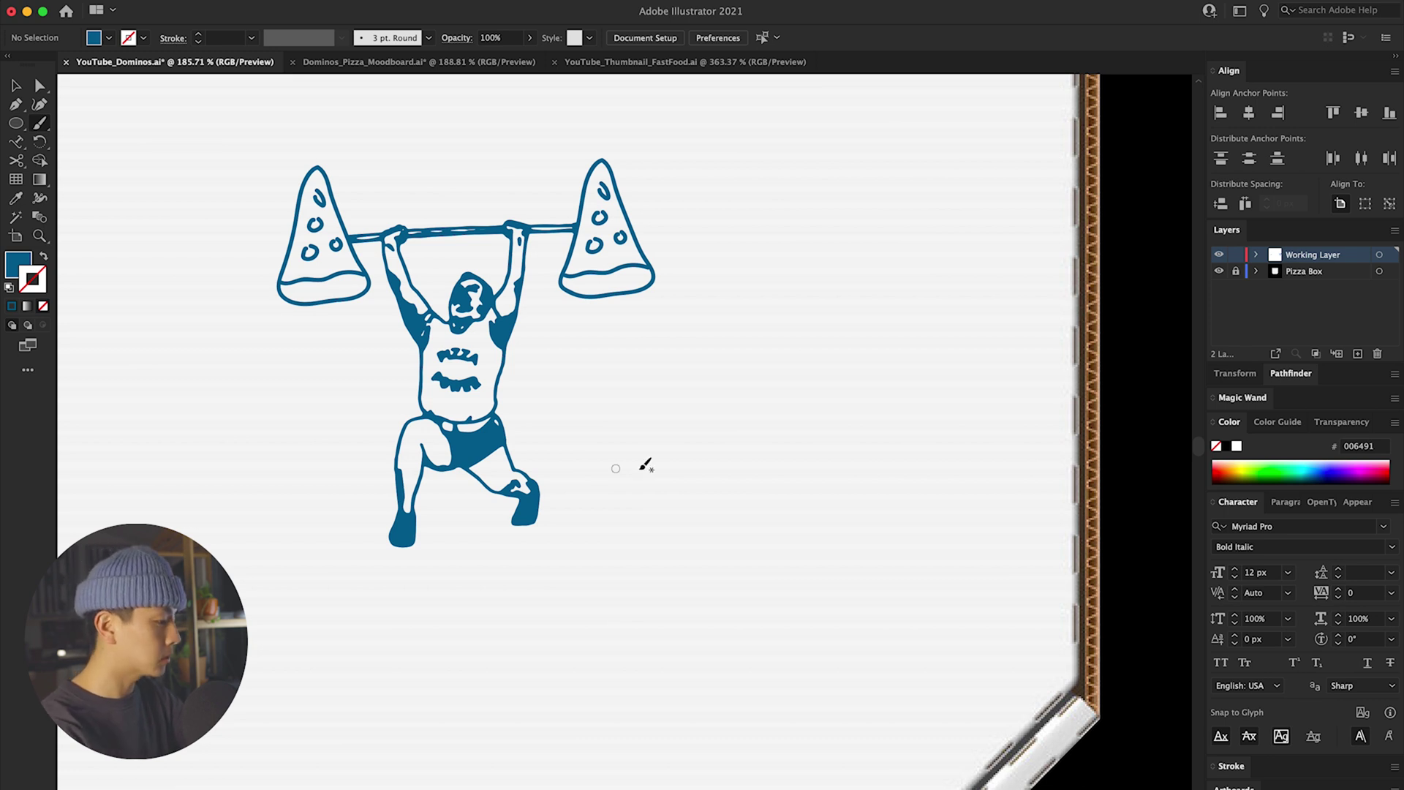
scroll(541, 527, "up", 5)
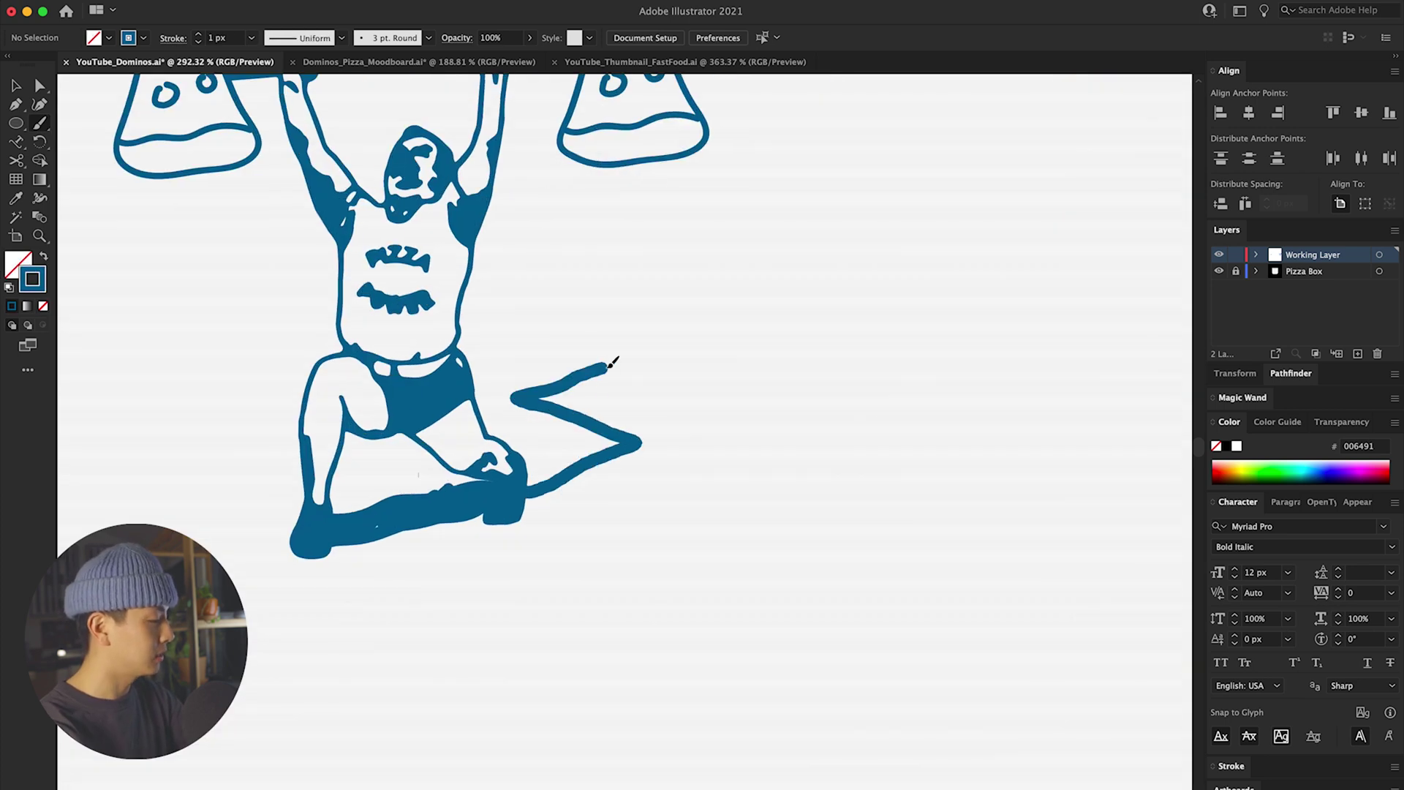
left_click_drag(541, 399, 659, 450)
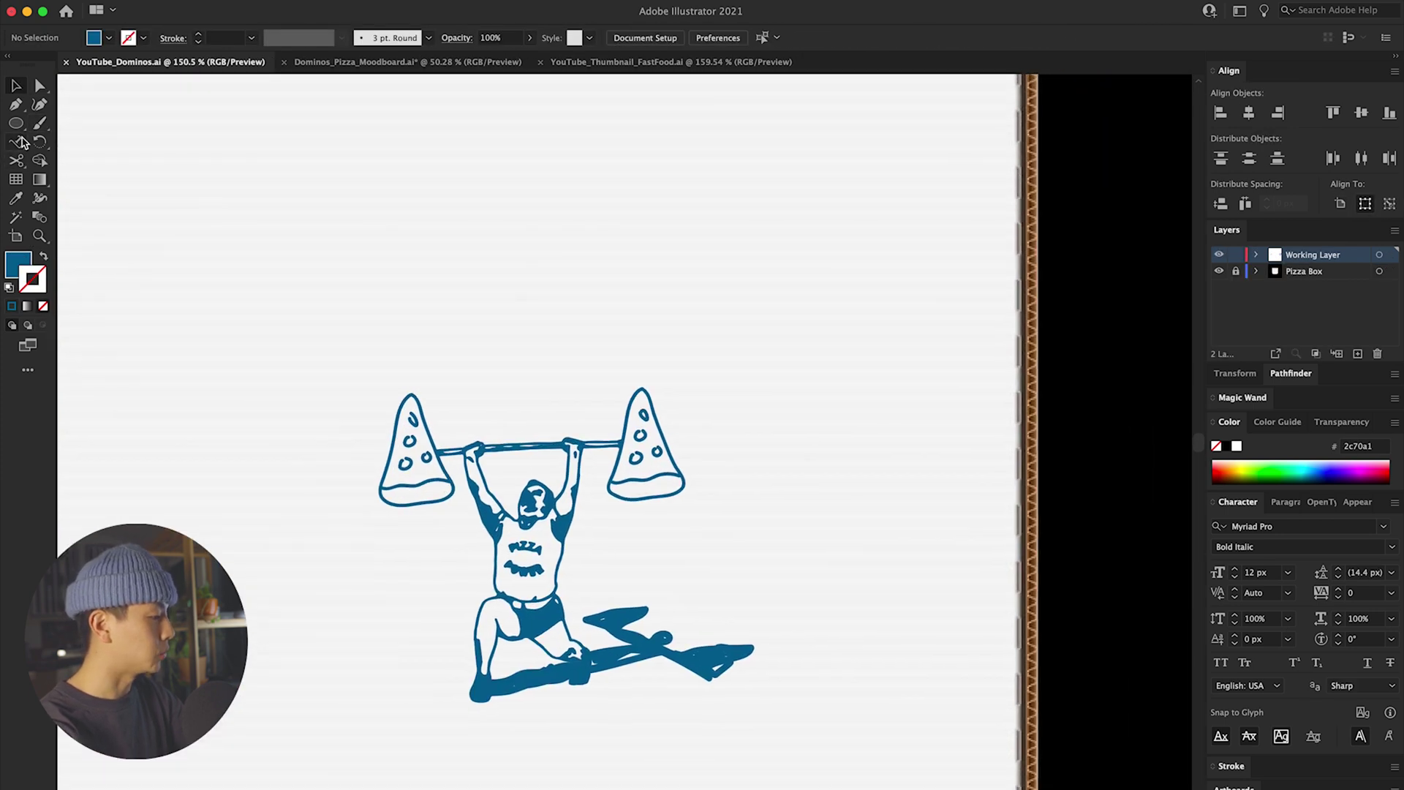
Add the text "DOMINOS" on the blank area above the weightlifter with the Type tool
left_click(17, 142)
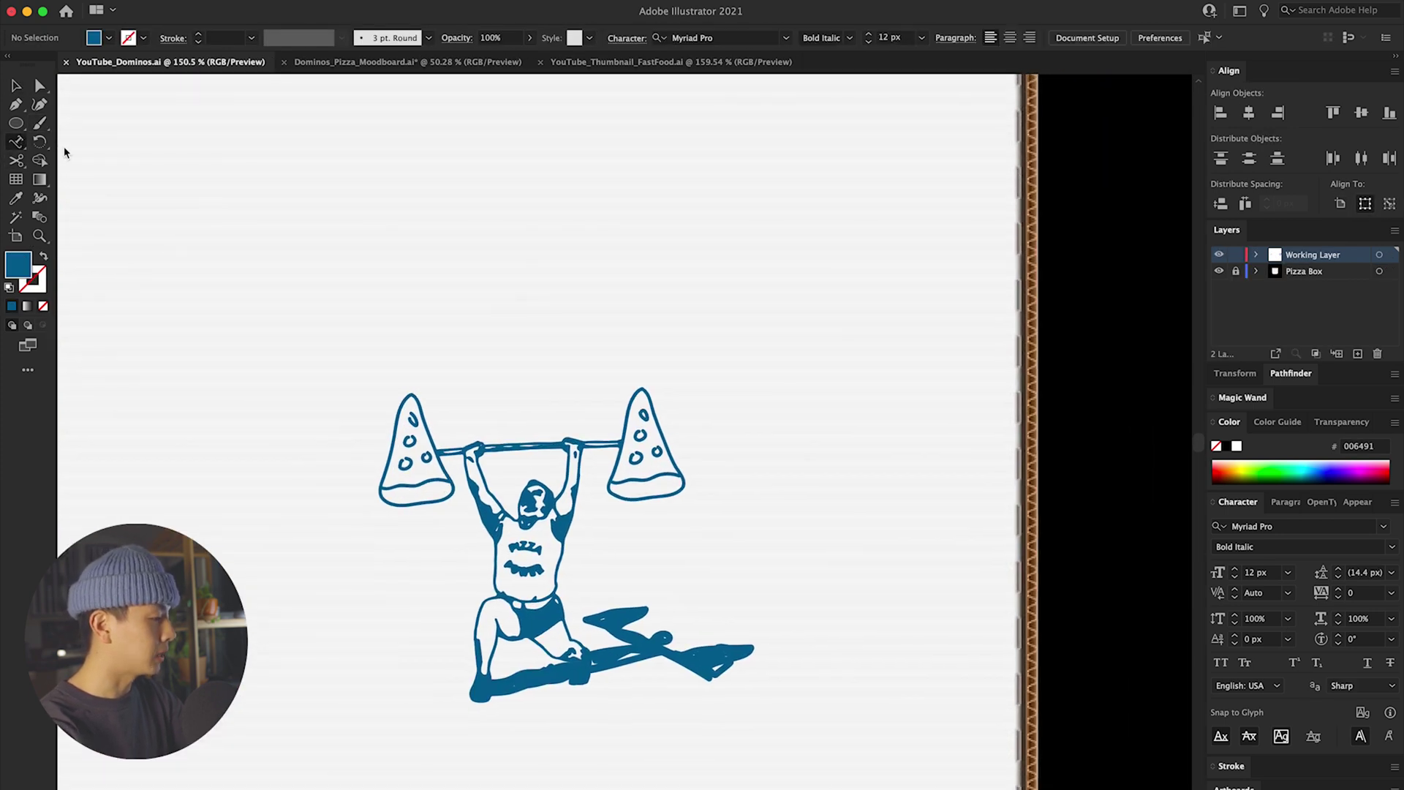
left_click_drag(18, 142, 73, 143)
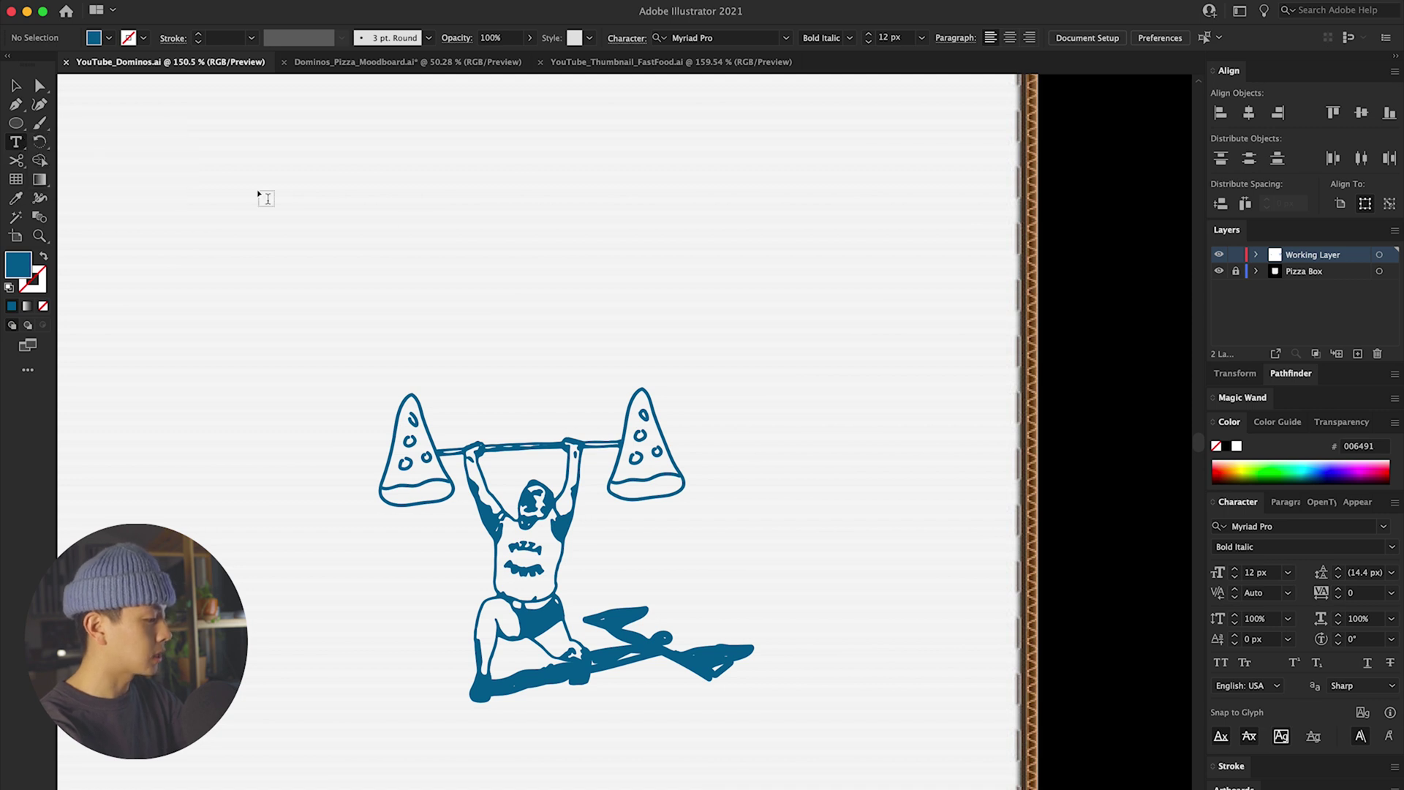
left_click(469, 242)
type("MINOS")
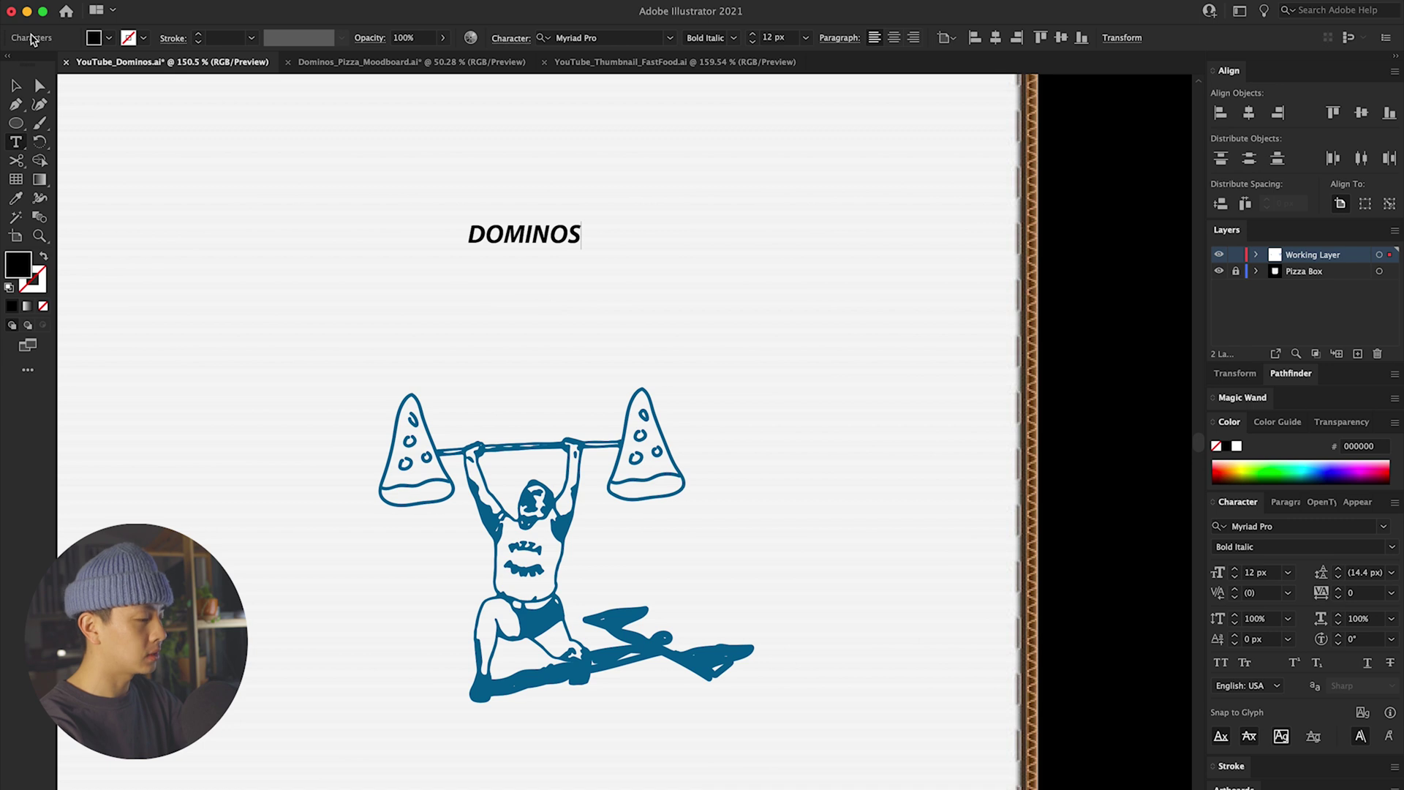
key("Escape")
Browse the font previews for the DOMINOS text and set it in Judgement Territory
key("super+equal")
key("super+equal")
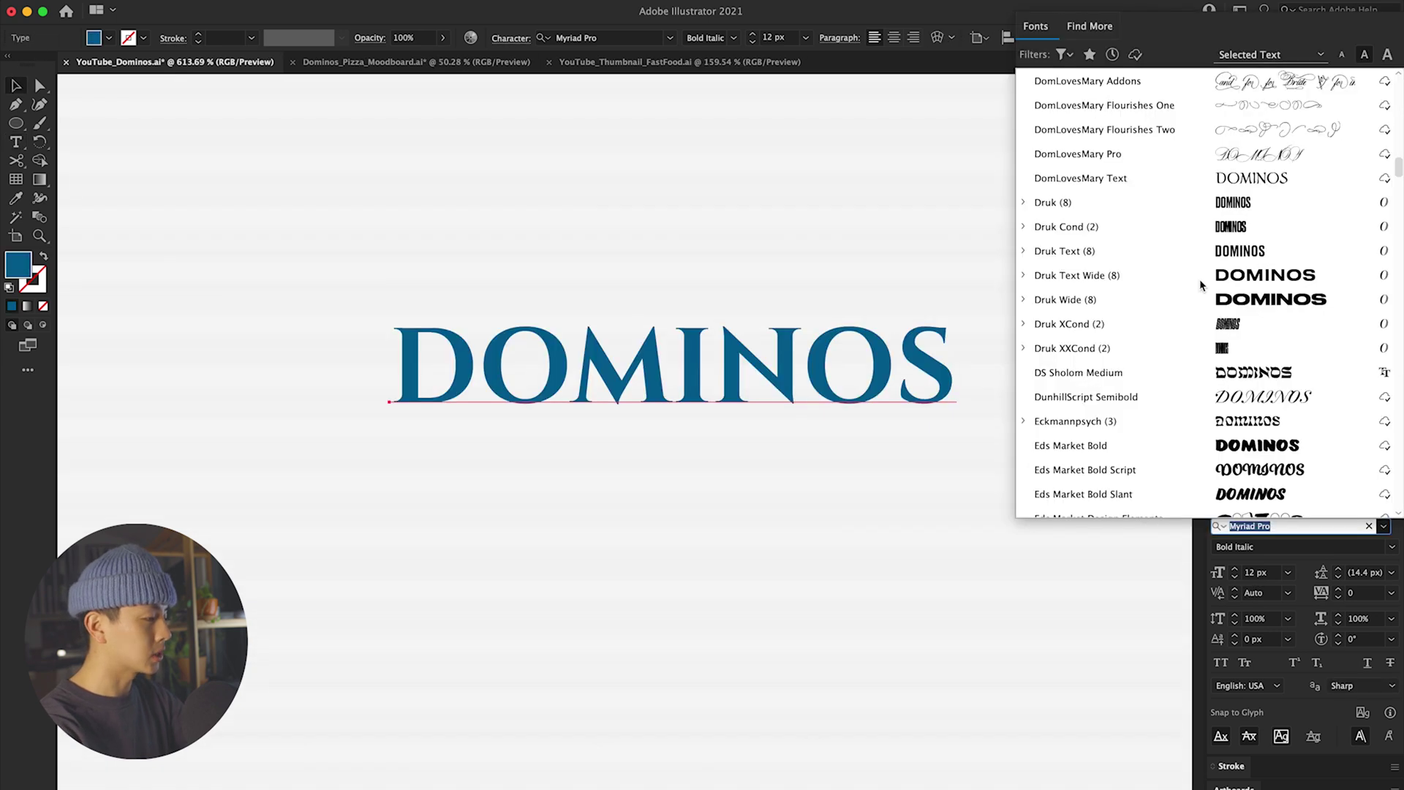
scroll(1199, 279, "down", 20)
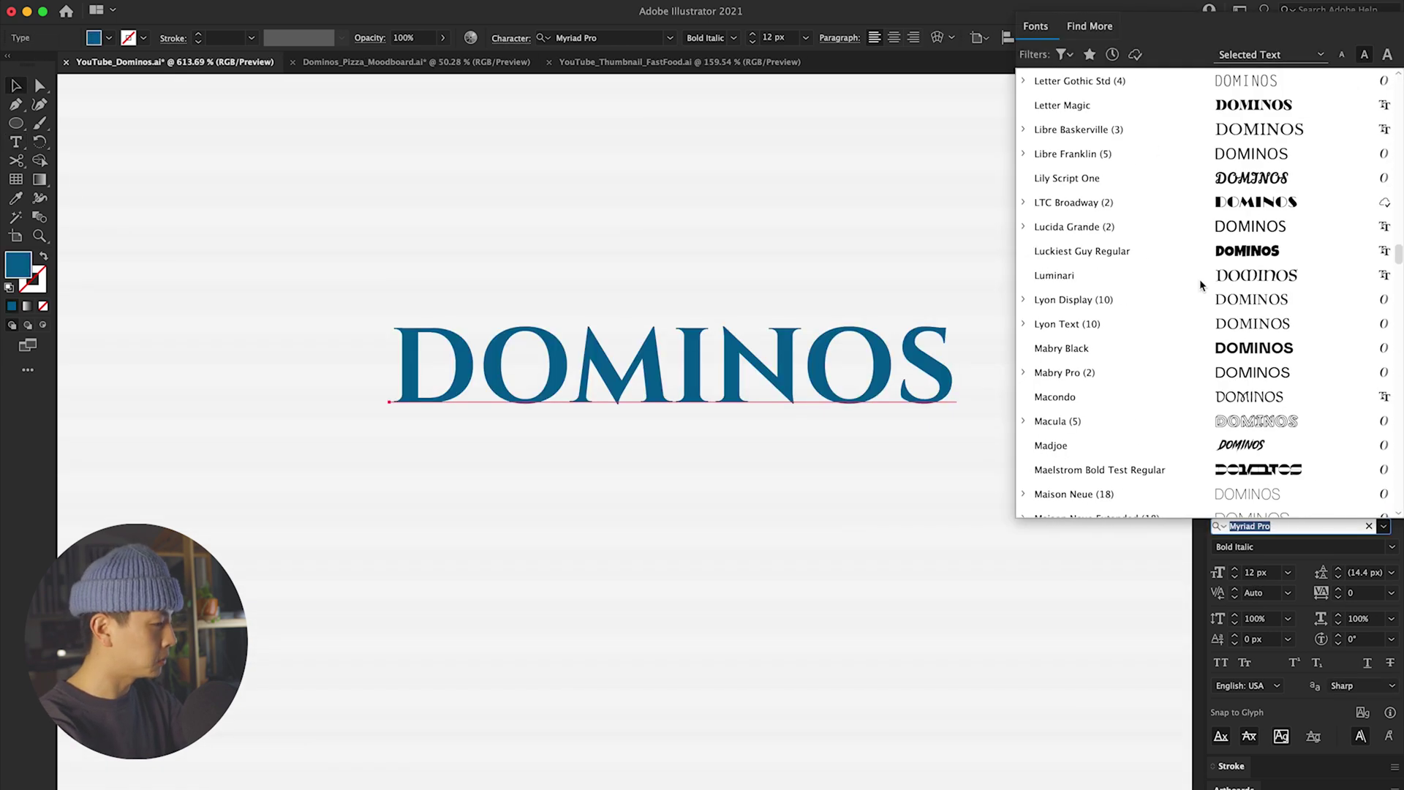
scroll(1200, 278, "down", 15)
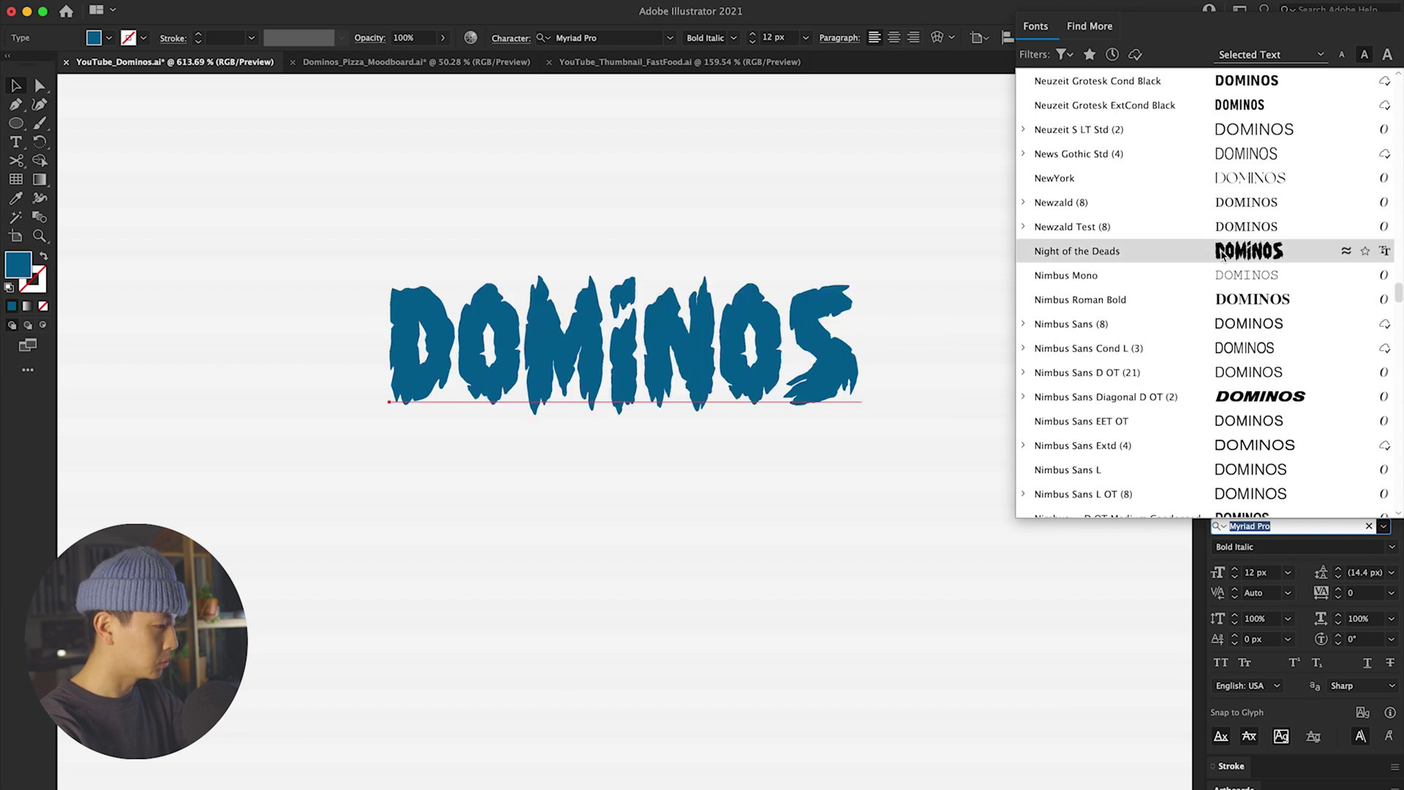
scroll(1224, 254, "down", 3)
scroll(1228, 329, "up", 20)
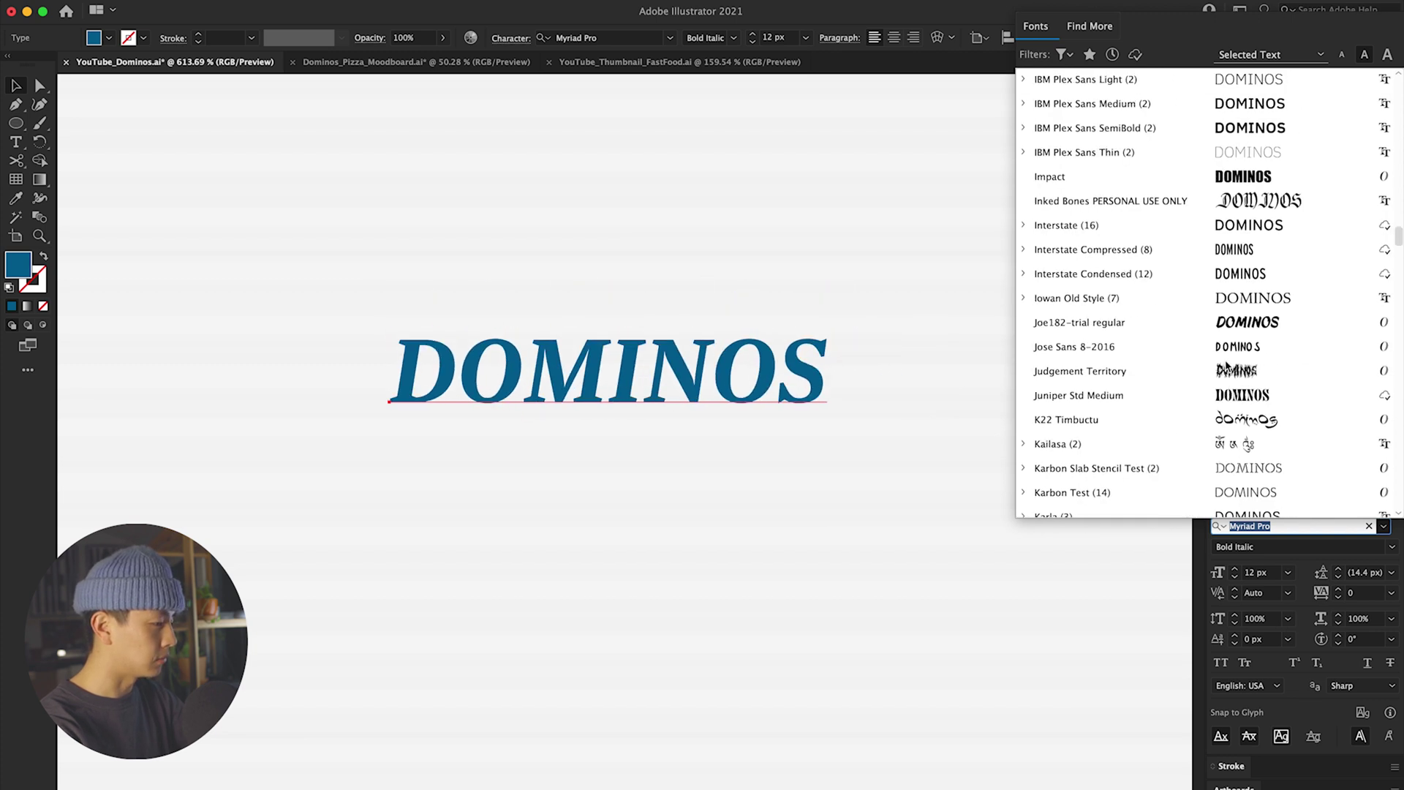
left_click(1235, 371)
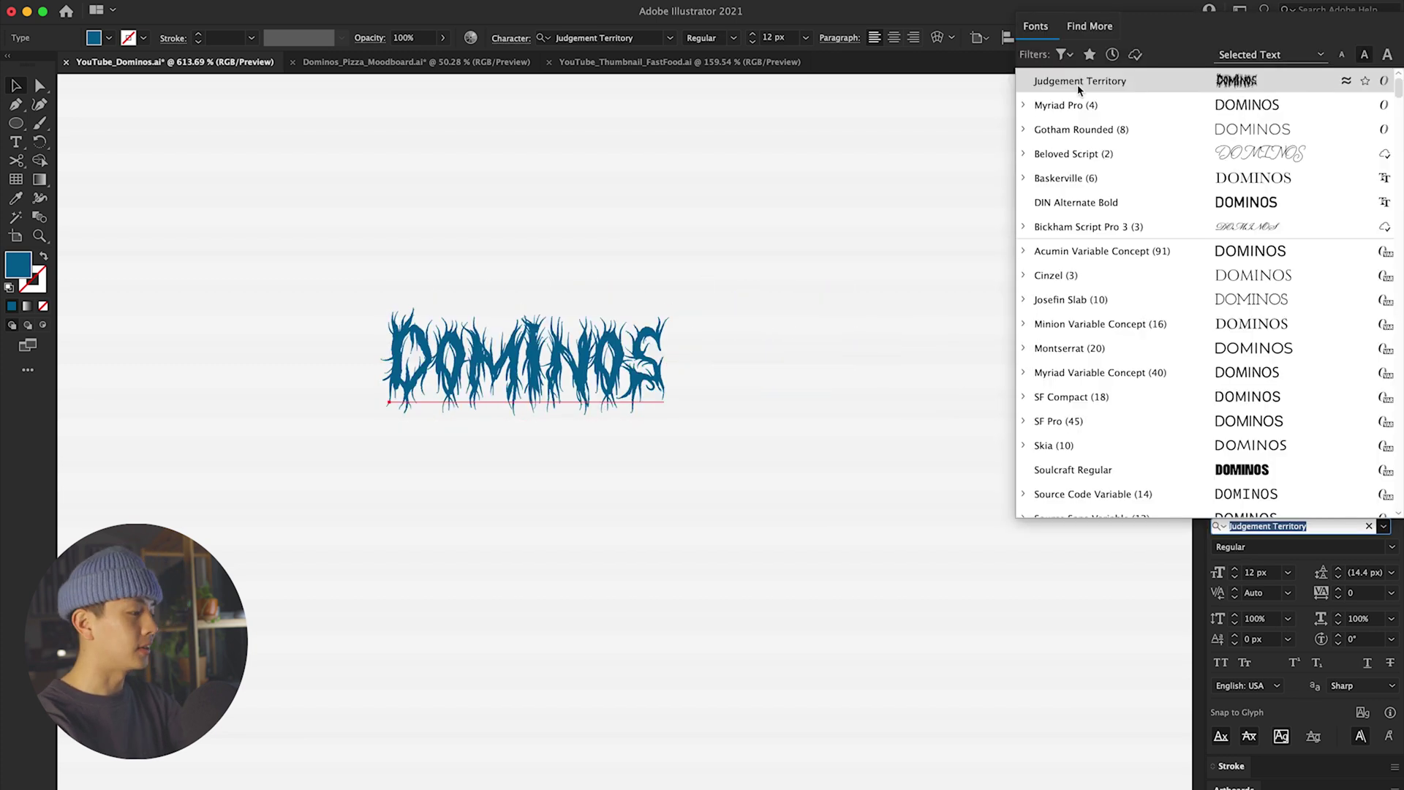
Enlarge the DOMINOS text to about 47.5 px
scroll(490, 344, "down", 5)
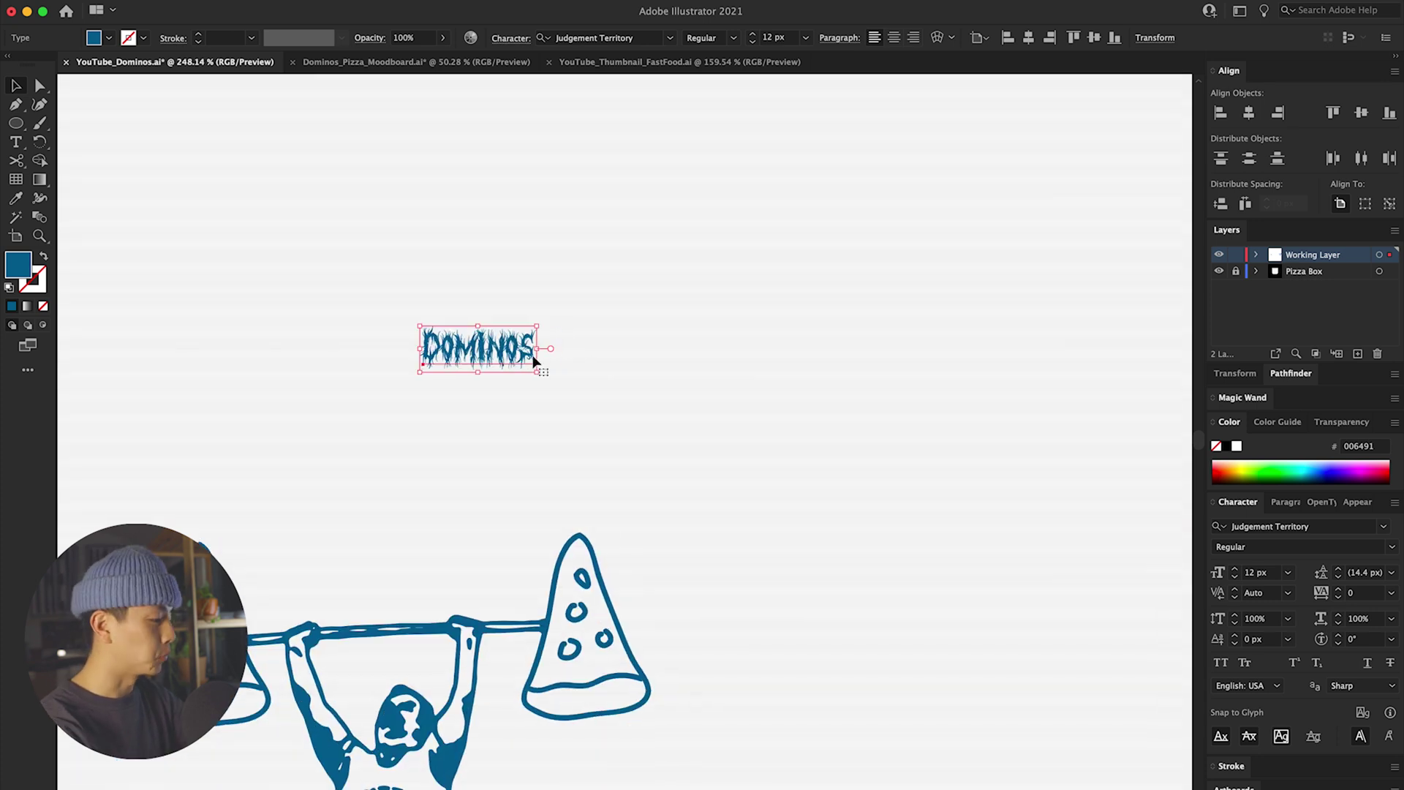
left_click_drag(540, 354, 887, 369)
scroll(622, 341, "up", 5)
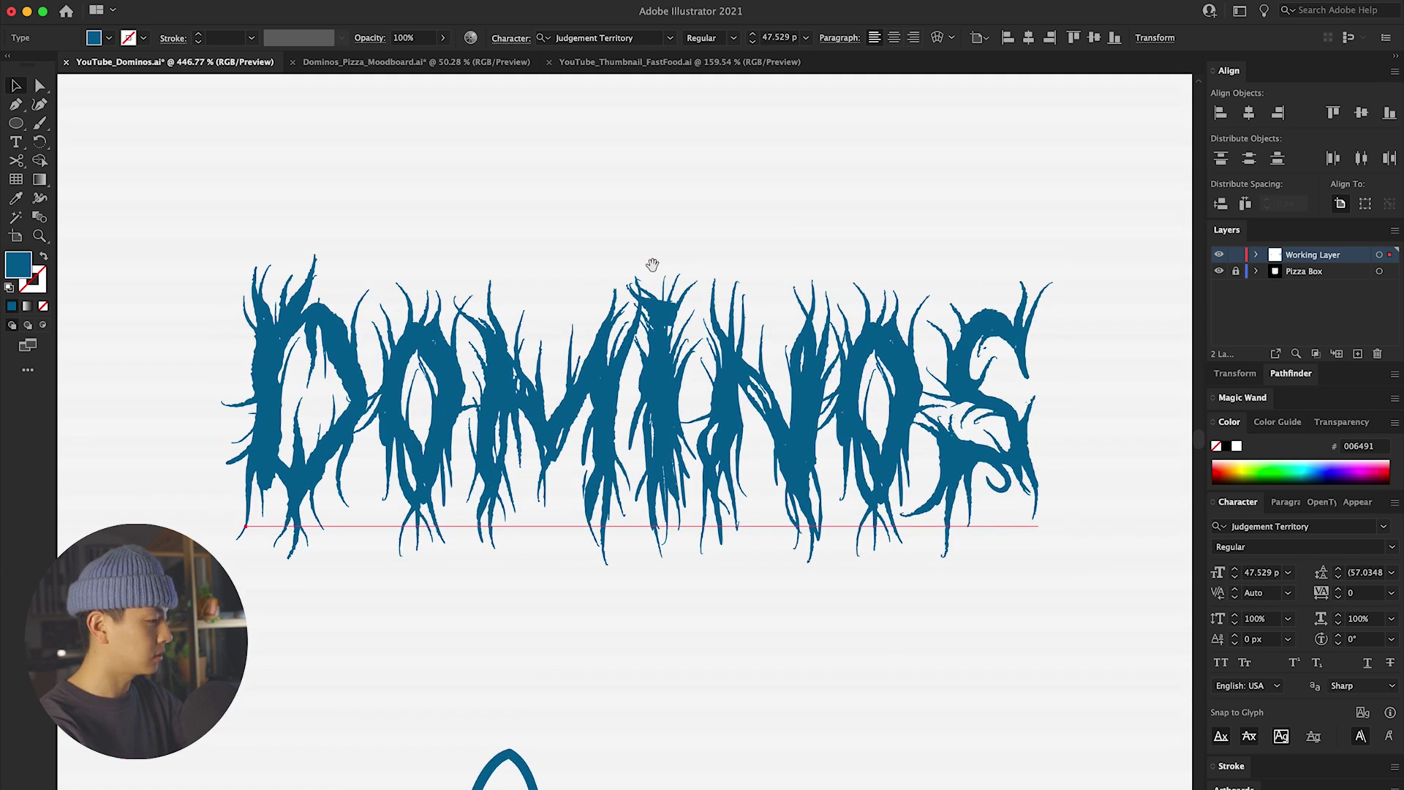
left_click_drag(622, 340, 567, 341)
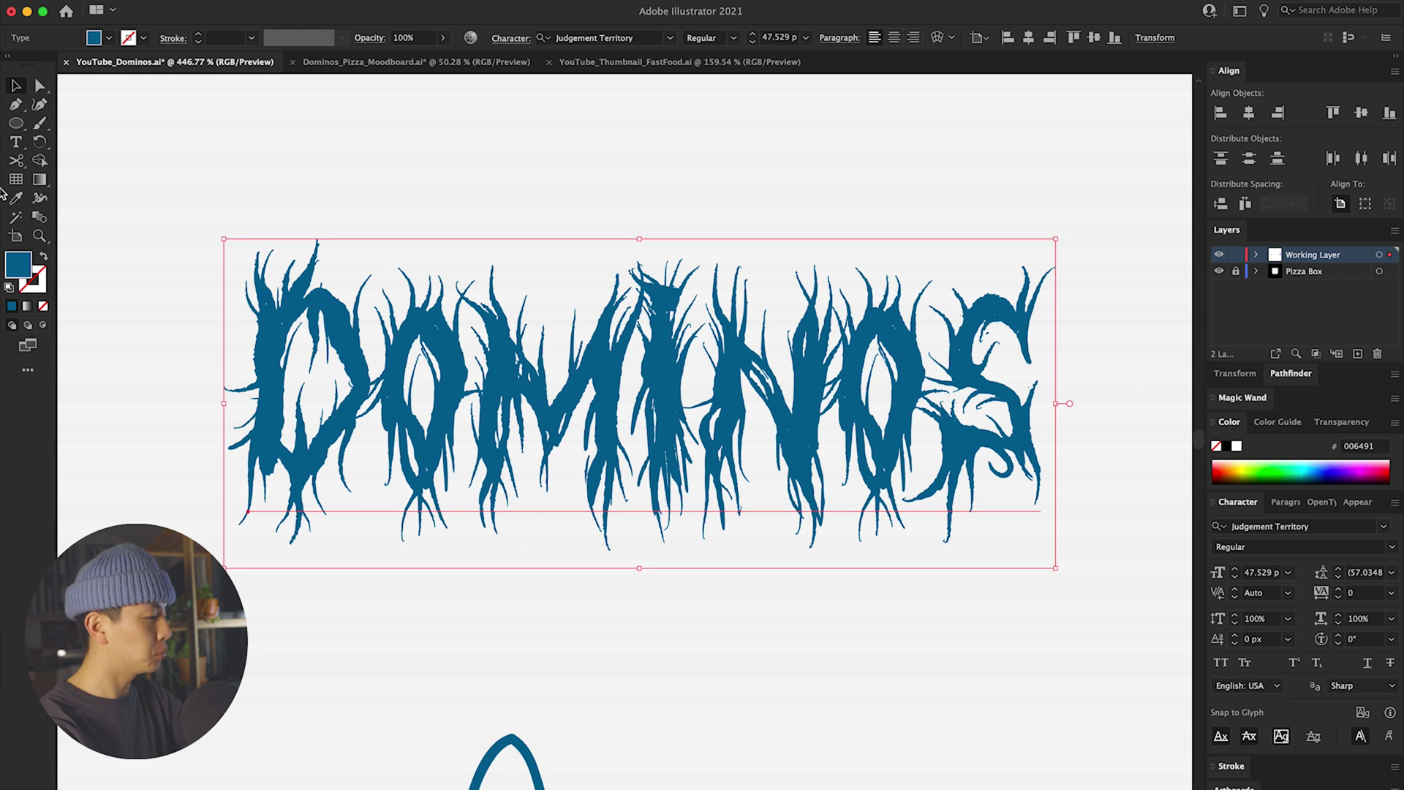
Swap the DOMINOS text's fill and stroke for a 0.75 px blue outline, then resize and deselect it
left_click(43, 256)
scroll(470, 317, "down", 2)
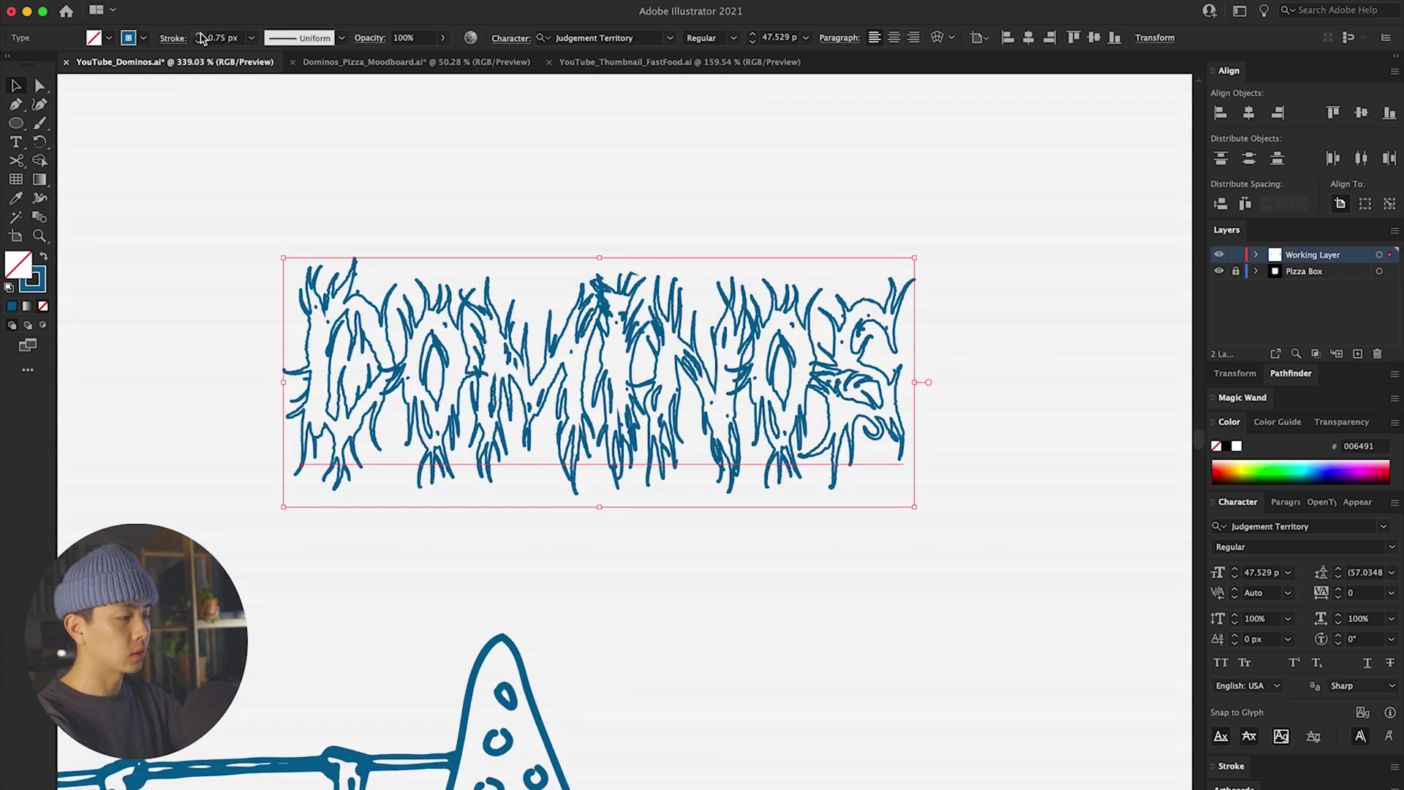
left_click_drag(600, 257, 616, 298)
left_click(633, 123)
Examine the falling-domino reference images in the Dominos_Pizza_Moodboard document
scroll(632, 124, "down", 4)
left_click(608, 335)
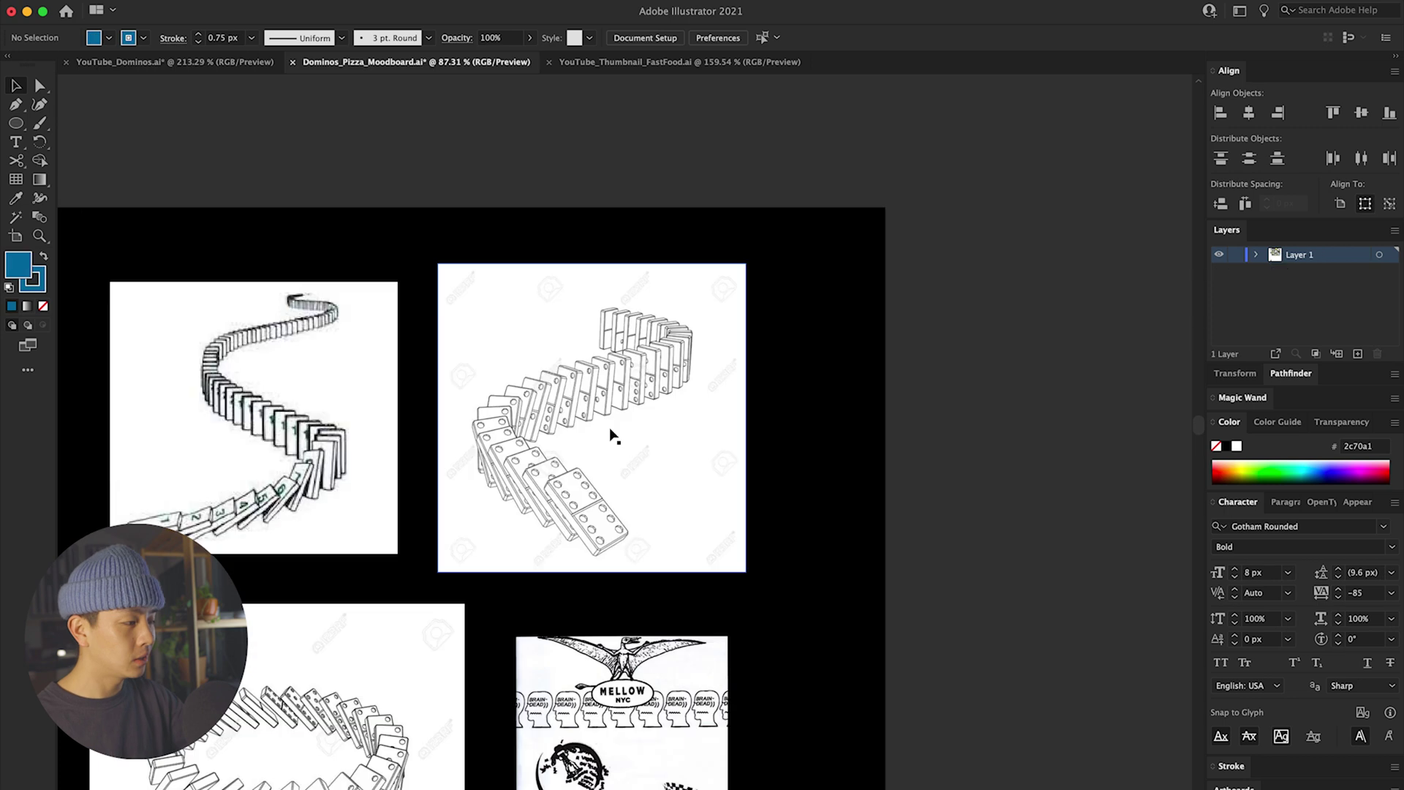
scroll(611, 430, "up", 5)
left_click_drag(518, 437, 941, 392)
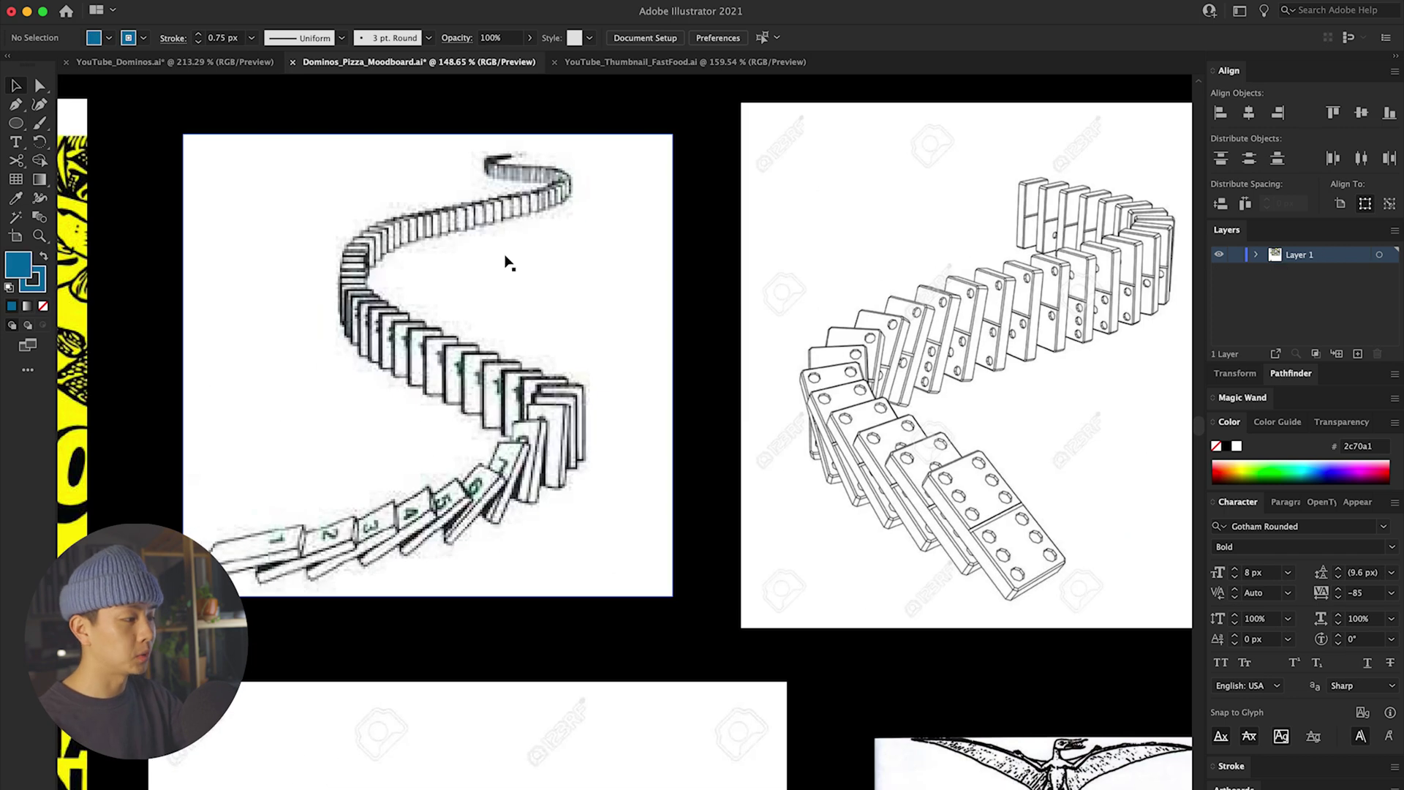
left_click_drag(507, 484, 471, 536)
left_click_drag(636, 492, 309, 551)
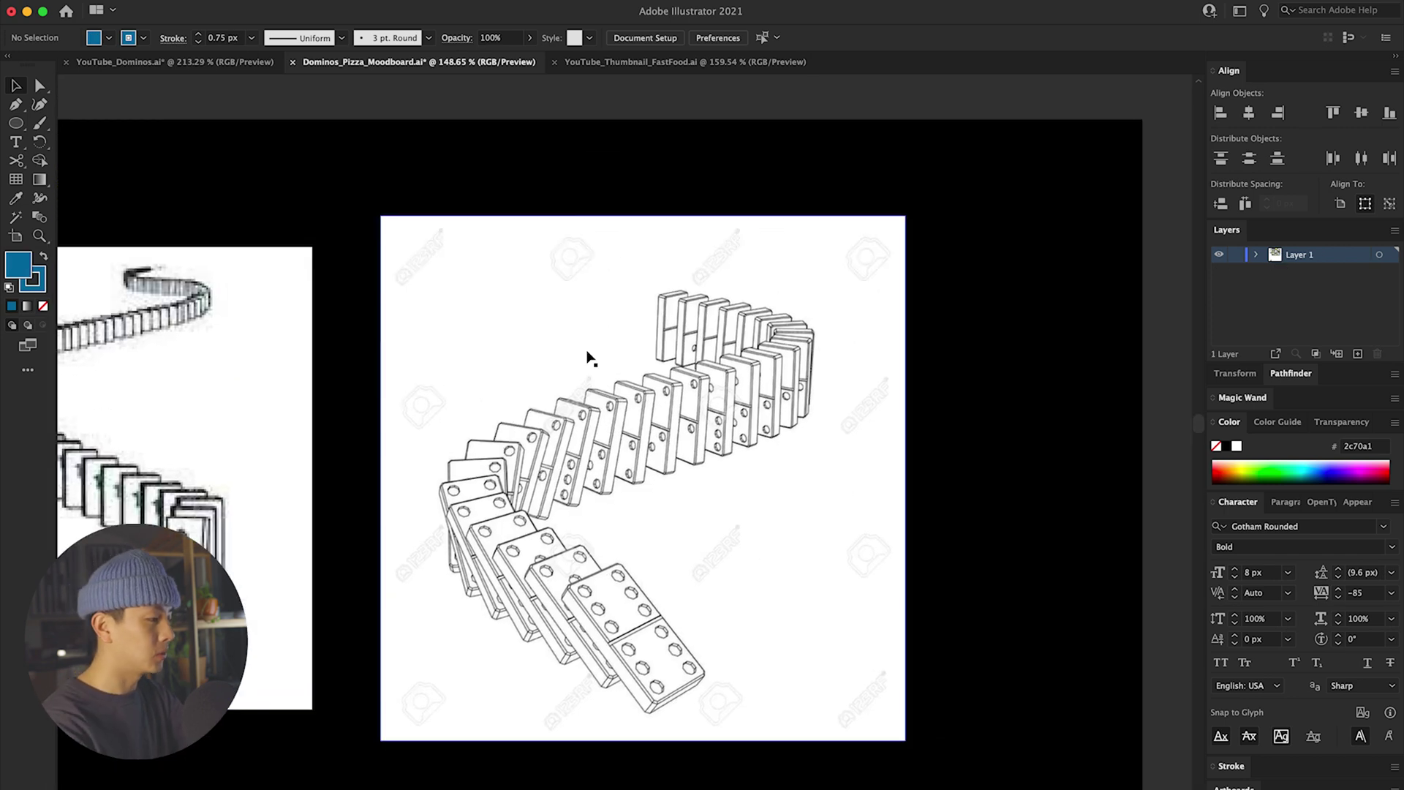
scroll(595, 497, "down", 3)
left_click_drag(572, 511, 814, 161)
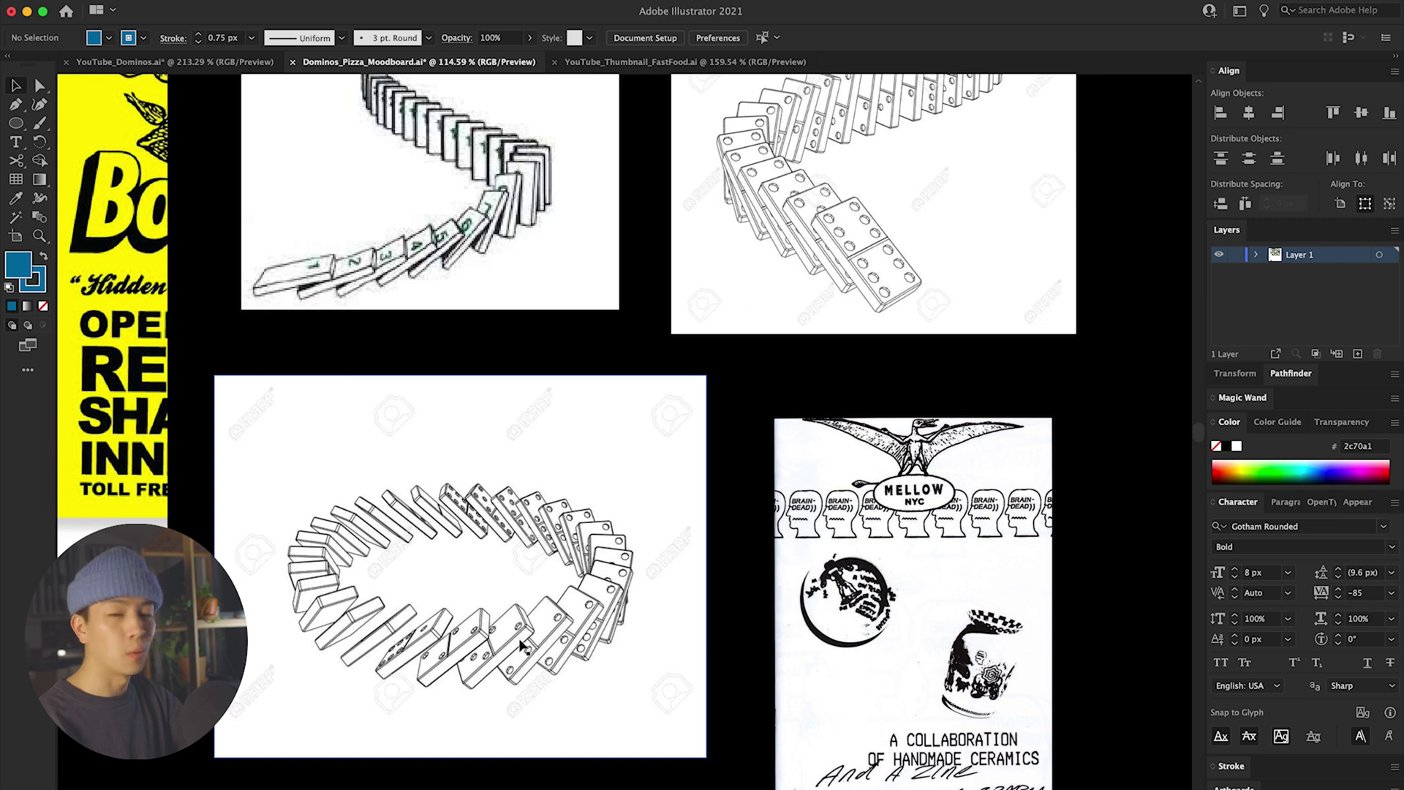
Copy the winding row of dotted dominoes from the moodboard into the YouTube_Dominos document, beside the DOMINOS lettering
scroll(628, 541, "up", 5)
scroll(628, 541, "right", 4)
left_click(762, 493)
scroll(762, 492, "up", 2)
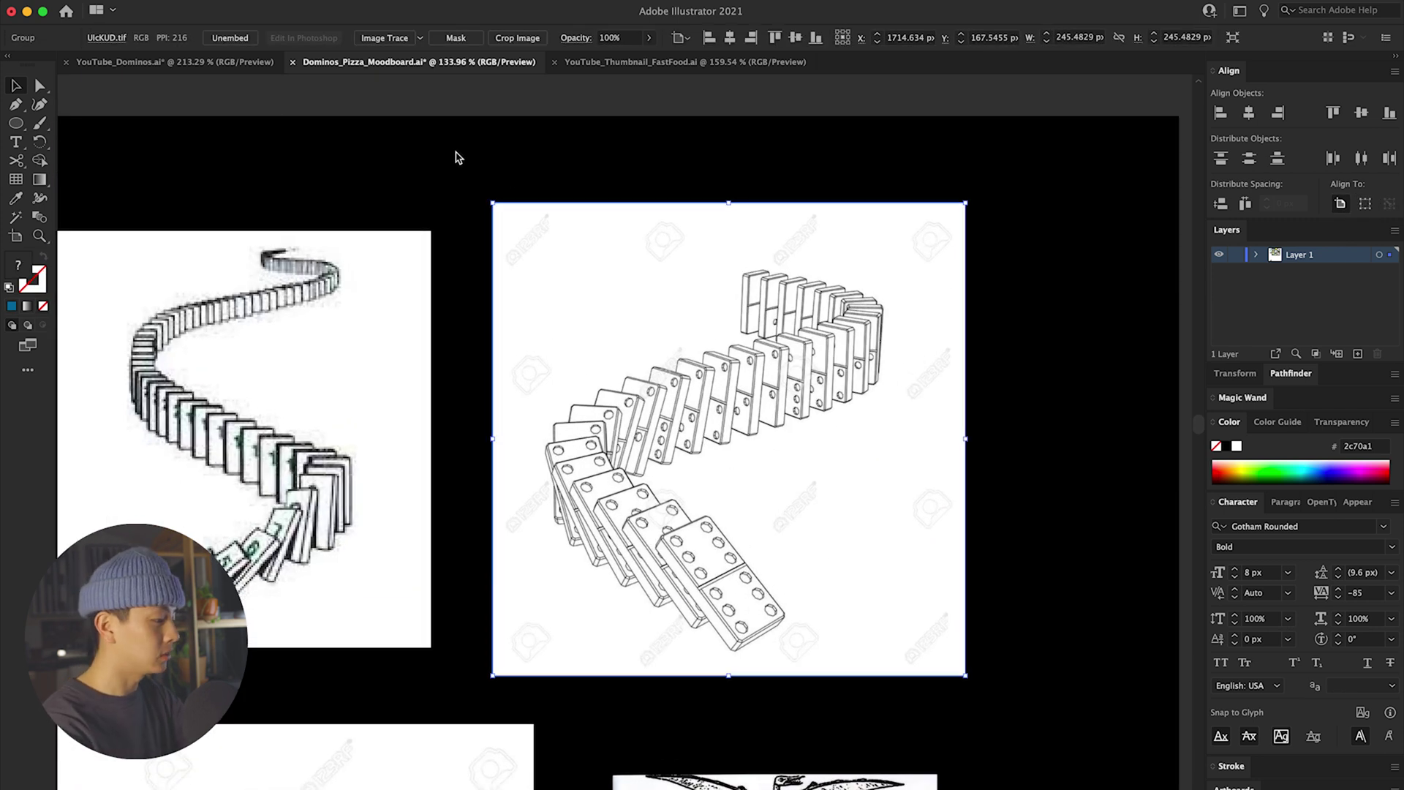
left_click(187, 63)
scroll(446, 415, "down", 3)
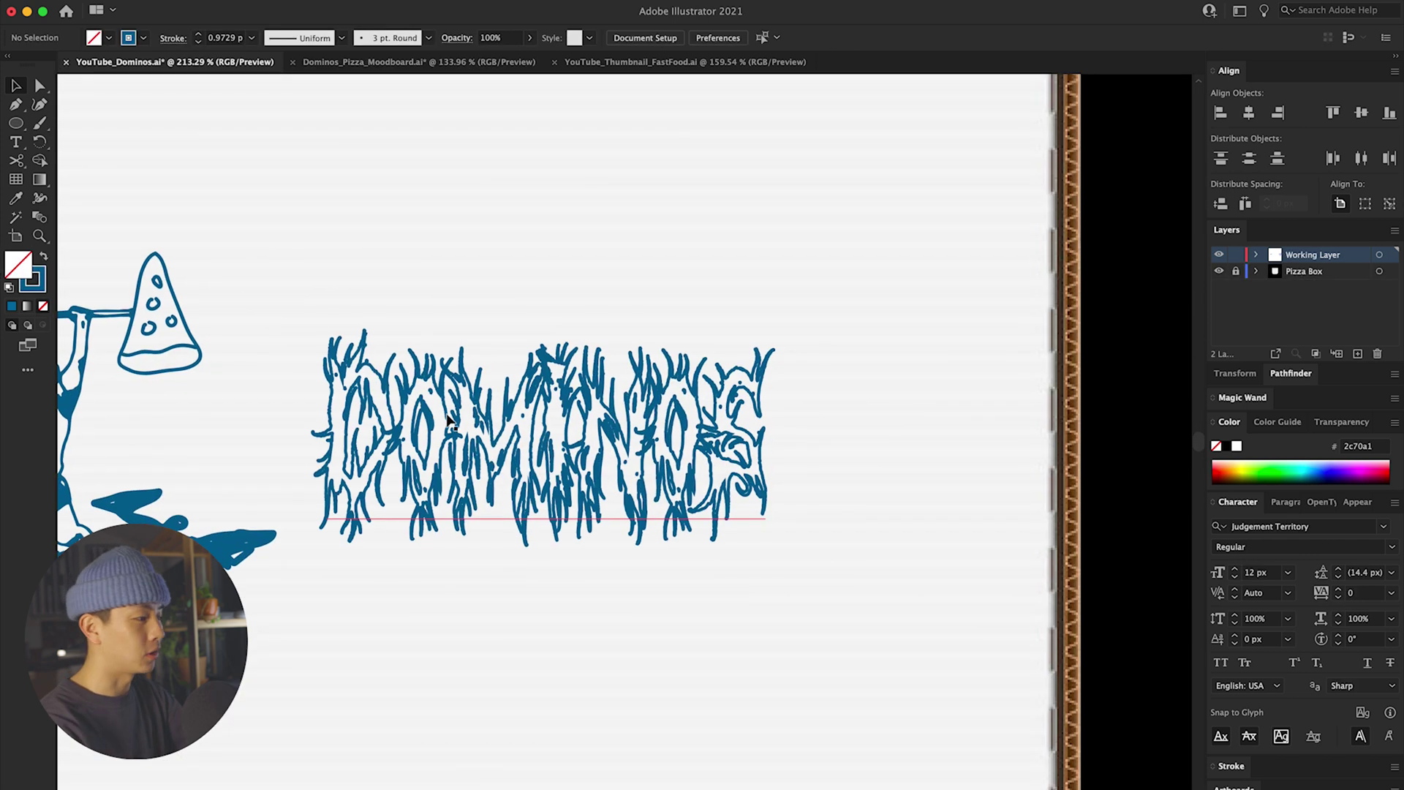
left_click_drag(446, 415, 500, 365)
key("super+v")
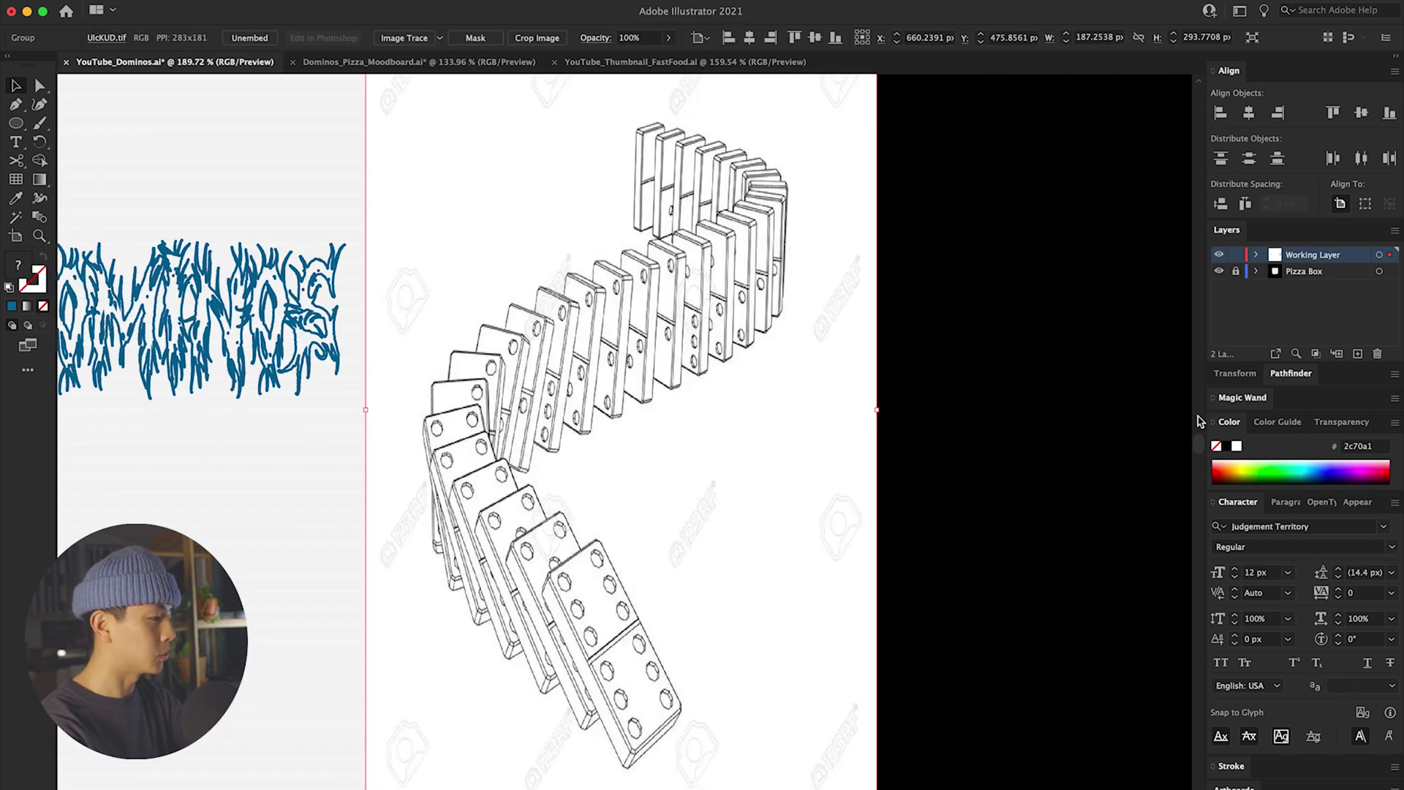
Set the domino reference image's opacity to 30%
left_click_drag(817, 496, 840, 463)
left_click(1354, 424)
type("30")
key("Return")
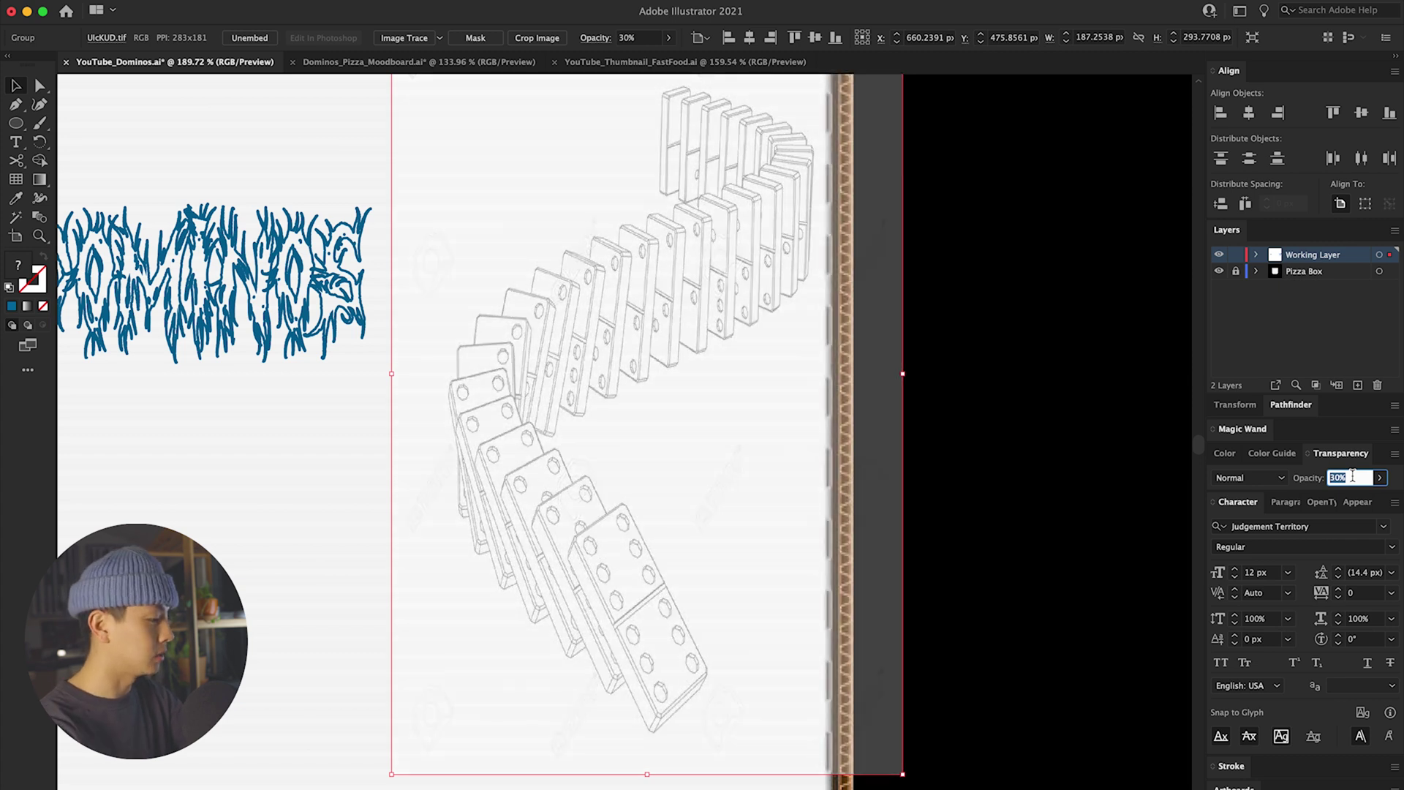
Paint overlapping pizza slices over the front dominoes of the faded reference using the Paintbrush with a 1 px blue stroke
left_click_drag(529, 626, 526, 502)
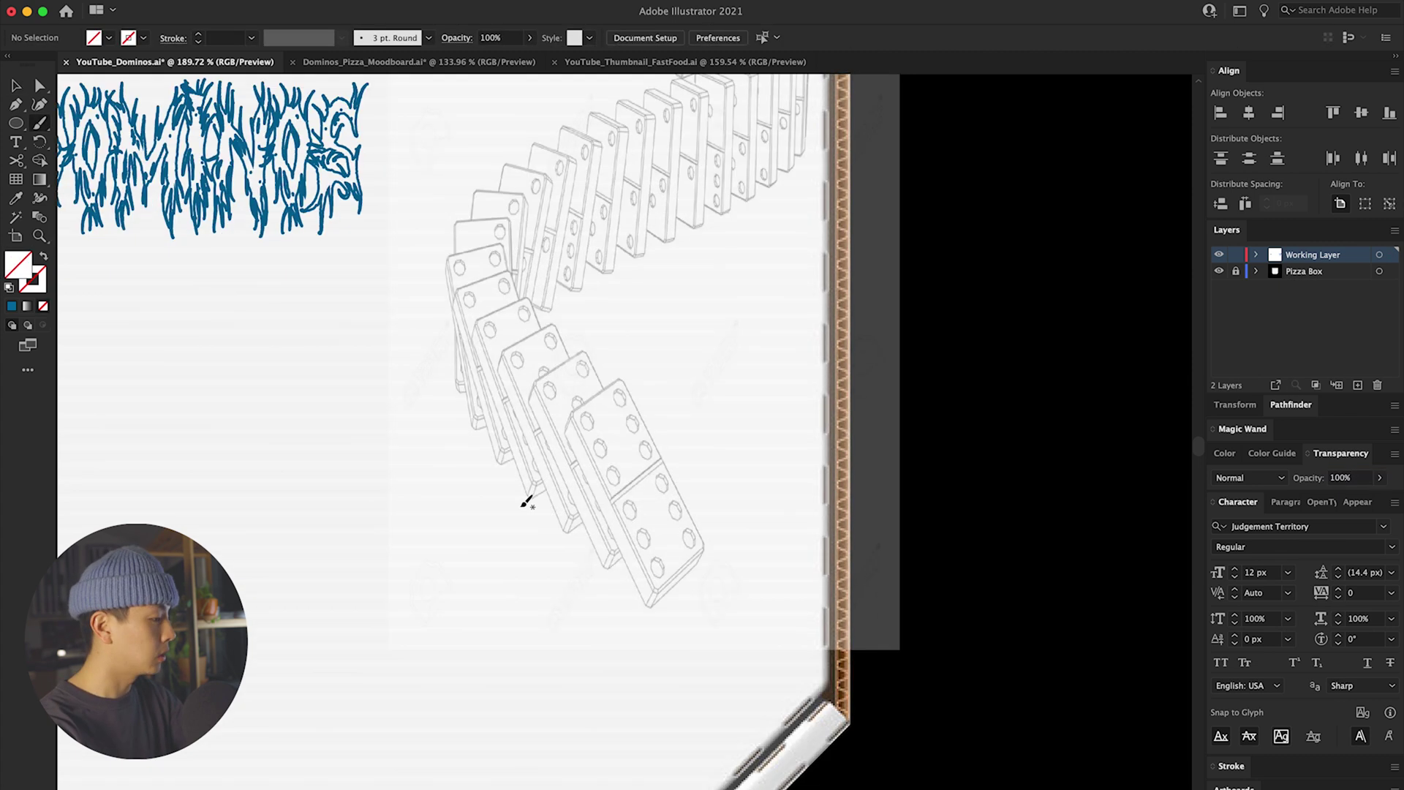
scroll(655, 521, "up", 5)
mouse_move(680, 559)
left_mouse_down()
mouse_move(722, 589)
mouse_move(624, 464)
left_mouse_up()
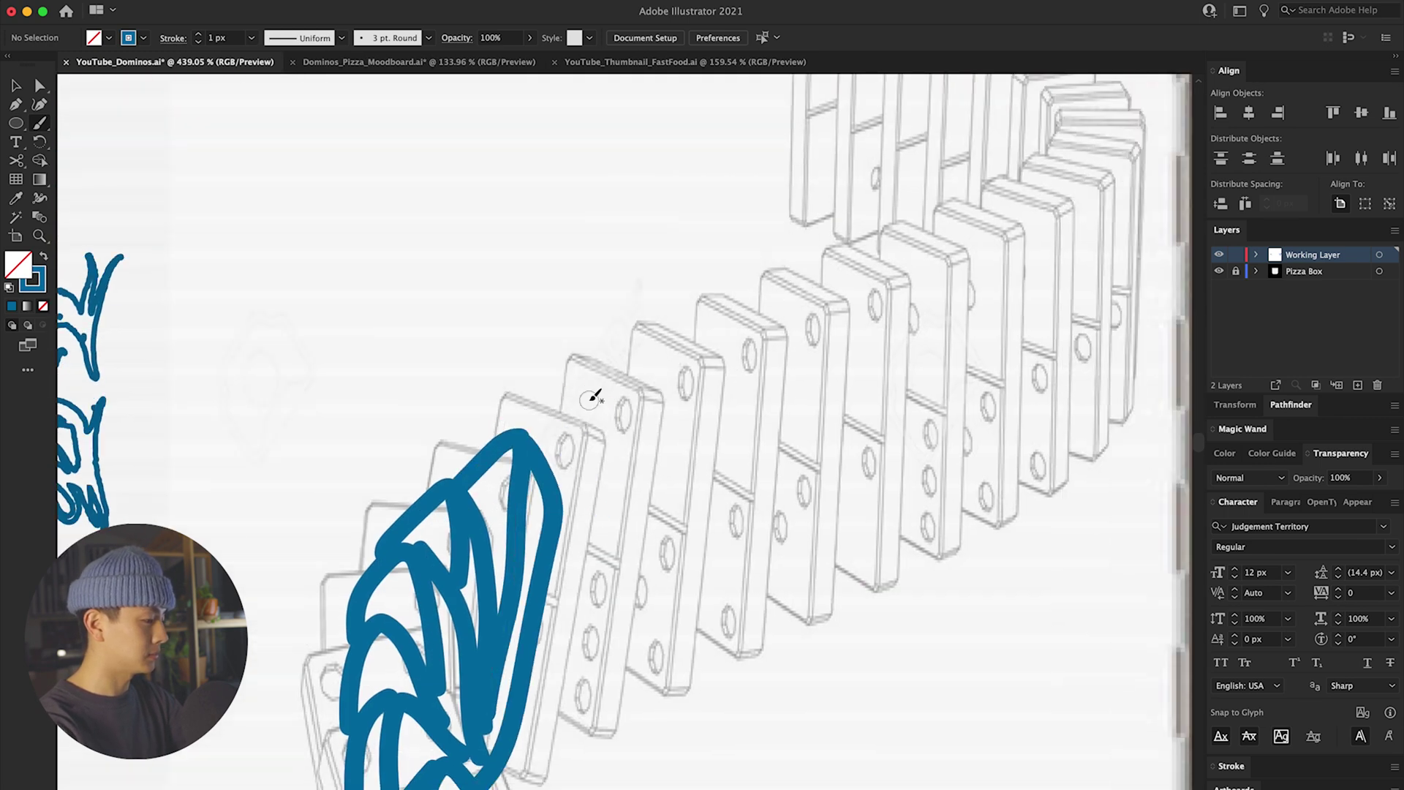
left_click_drag(592, 397, 554, 502)
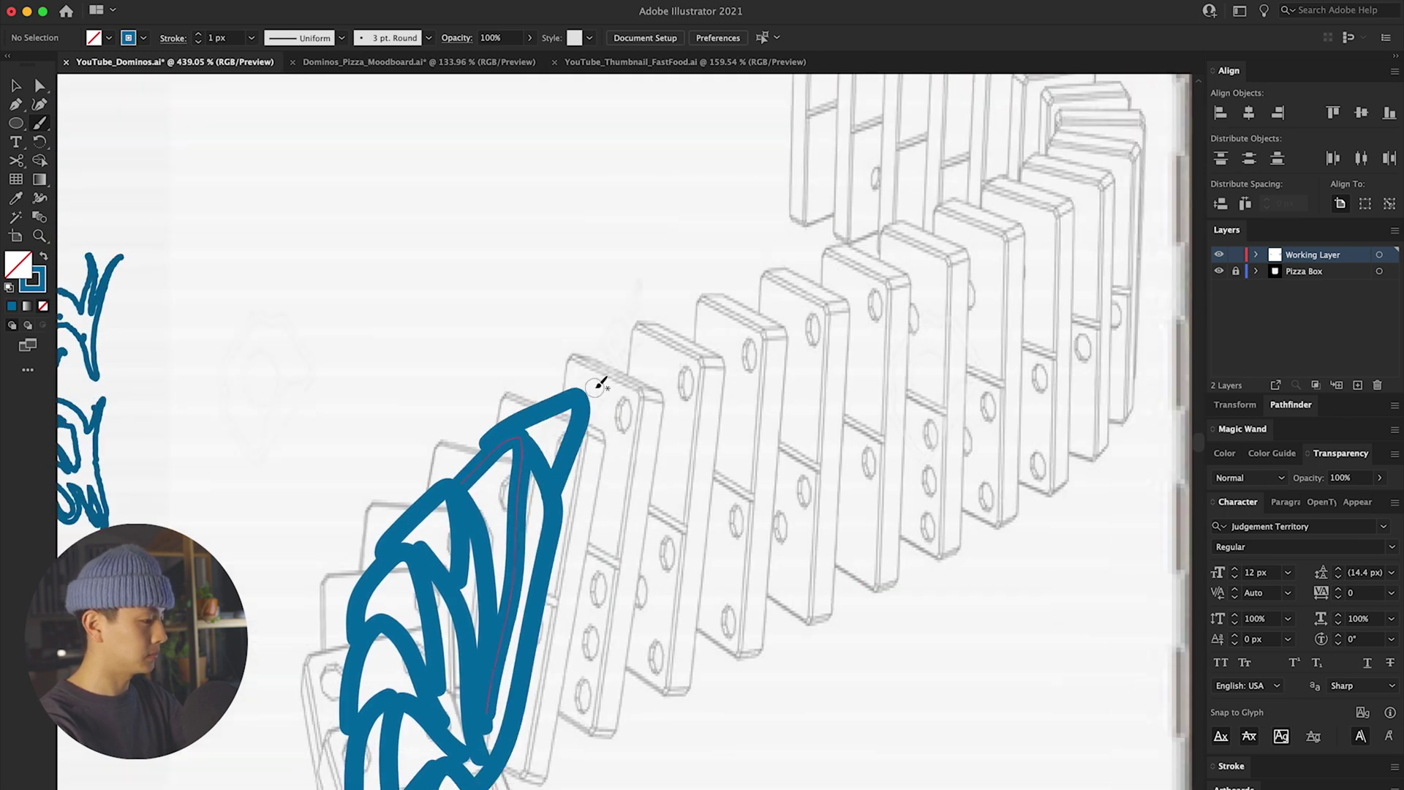
mouse_move(613, 413)
left_mouse_down()
mouse_move(542, 743)
mouse_move(516, 761)
left_mouse_up()
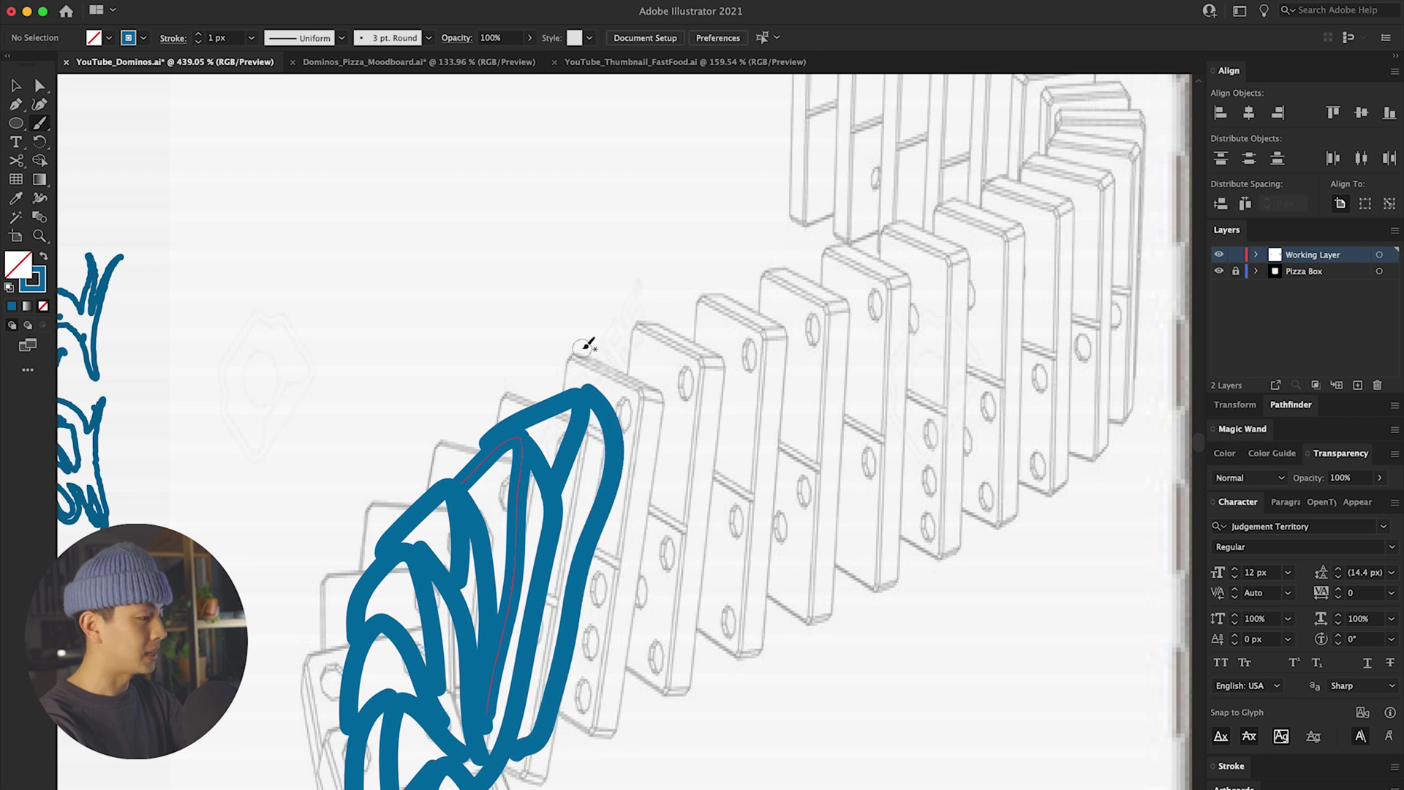
key("super+z")
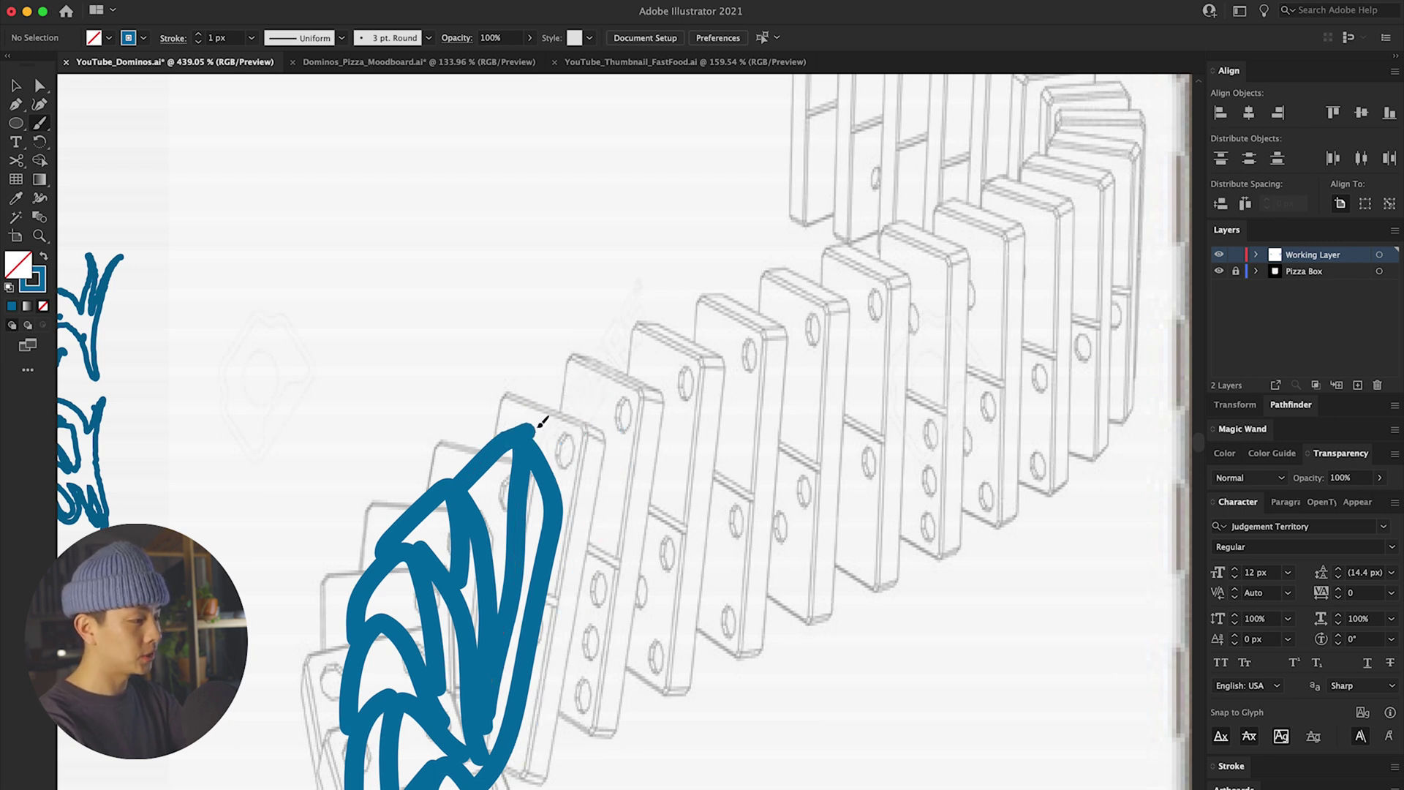
Continue painting overlapping pizza slice outlines along the remaining dominoes, around the bend to the far end of the row
mouse_move(584, 404)
left_mouse_down()
mouse_move(608, 448)
mouse_move(521, 735)
left_mouse_up()
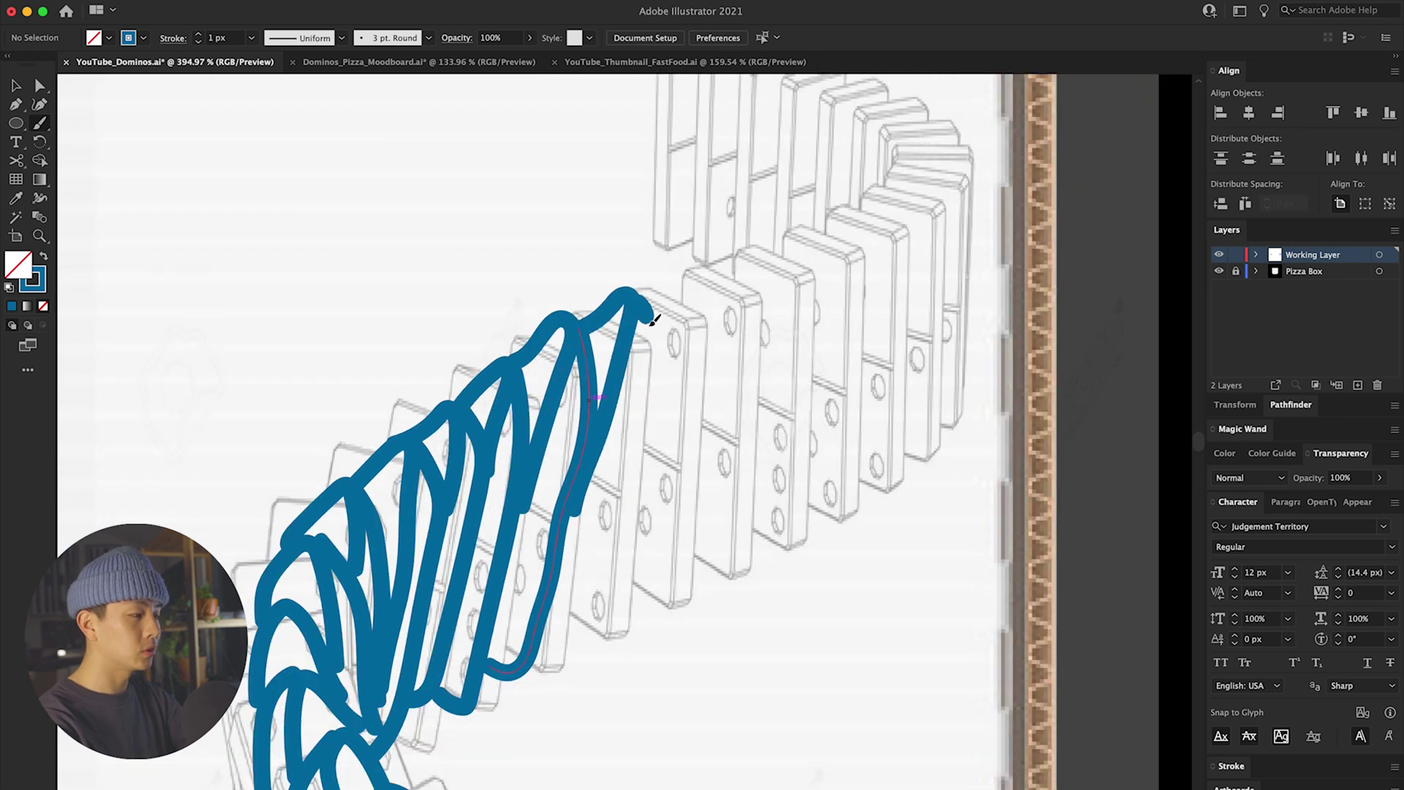
left_click_drag(671, 364, 643, 661)
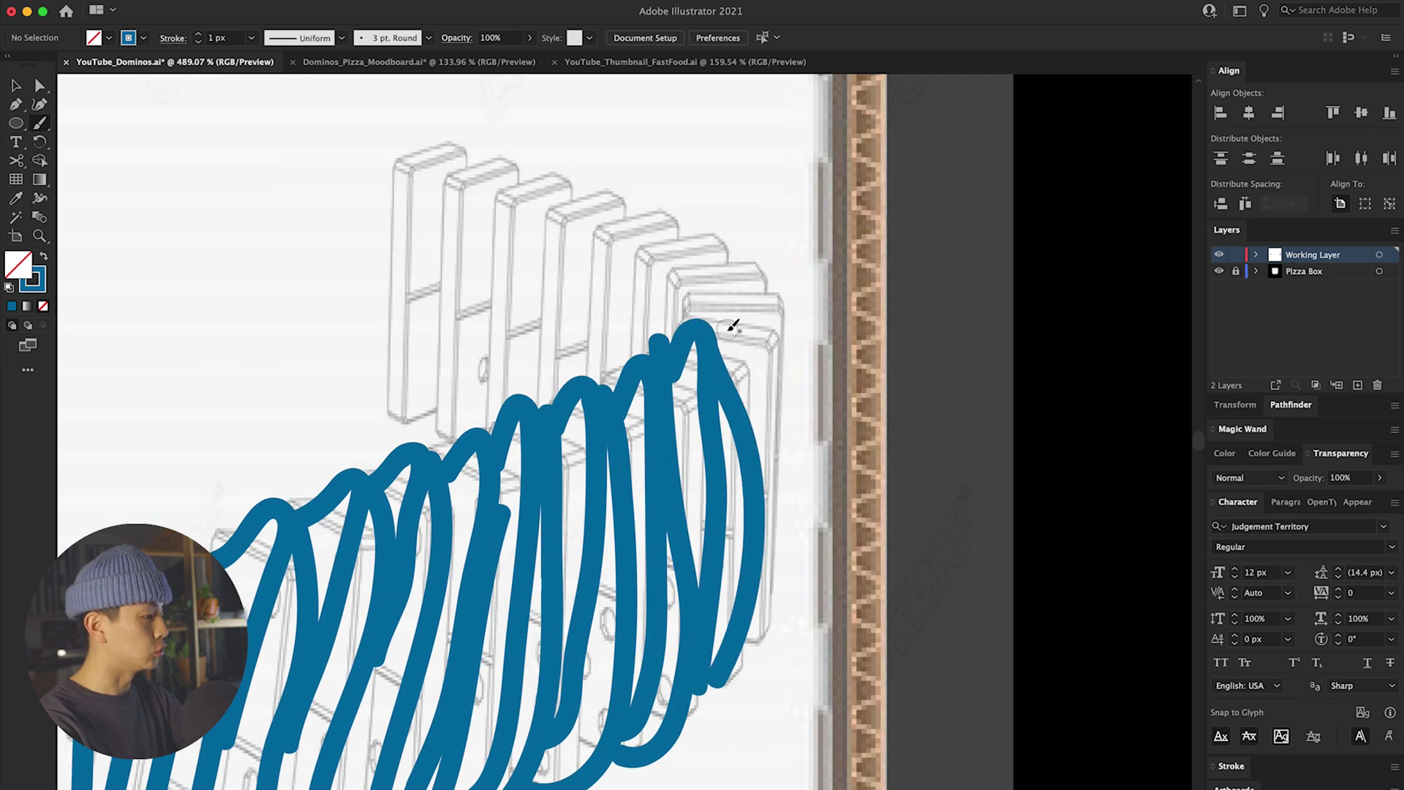
mouse_move(730, 326)
left_mouse_down()
mouse_move(702, 267)
mouse_move(556, 219)
left_mouse_up()
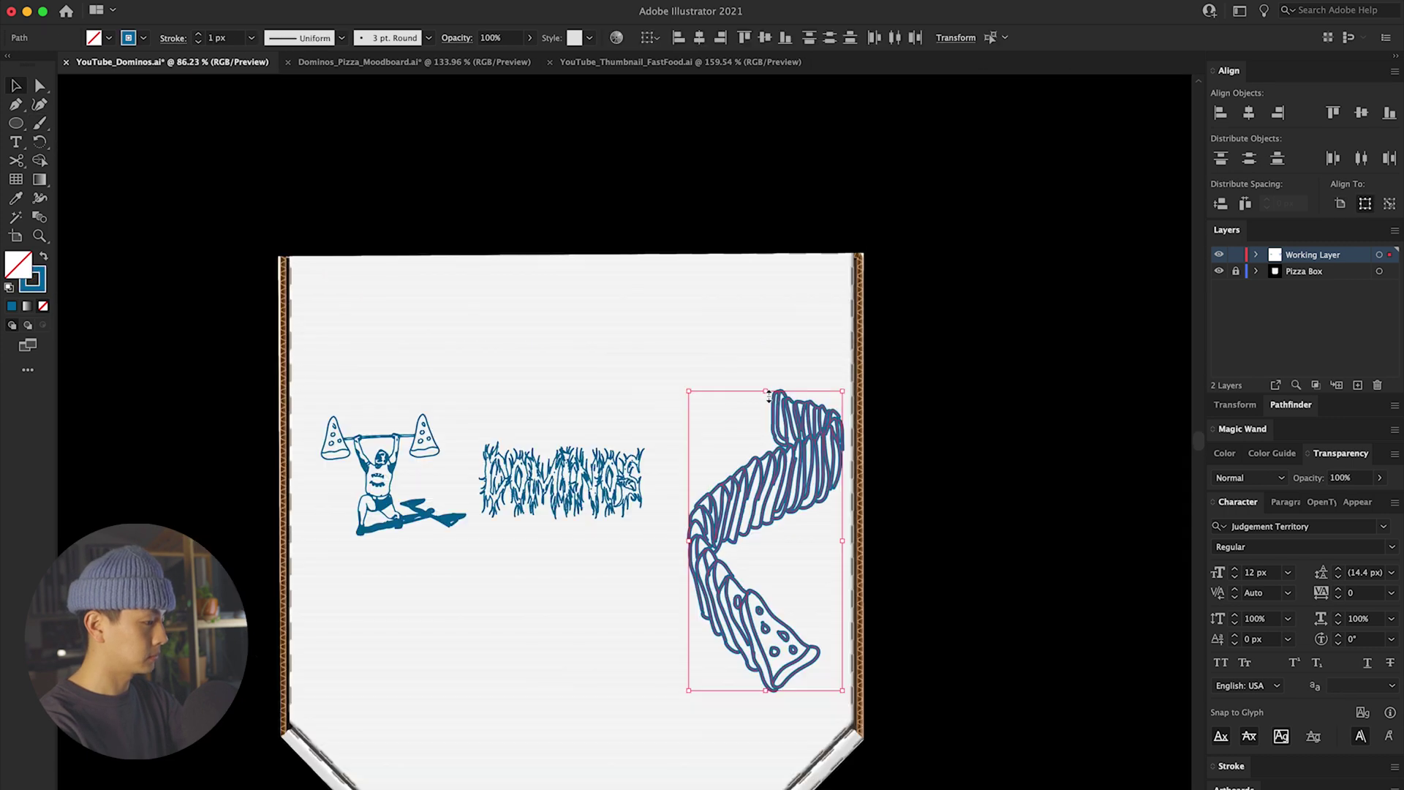
Stretch the winding pizza slice trail taller and nudge it into position along the box's right side
left_click_drag(766, 392, 765, 306)
key("shift+Down")
key("shift+Down")
key("shift+Left")
key("shift+Left")
key("shift+Down")
key("shift+Right")
key("shift+Right")
key("shift+Left")
key("shift+Down")
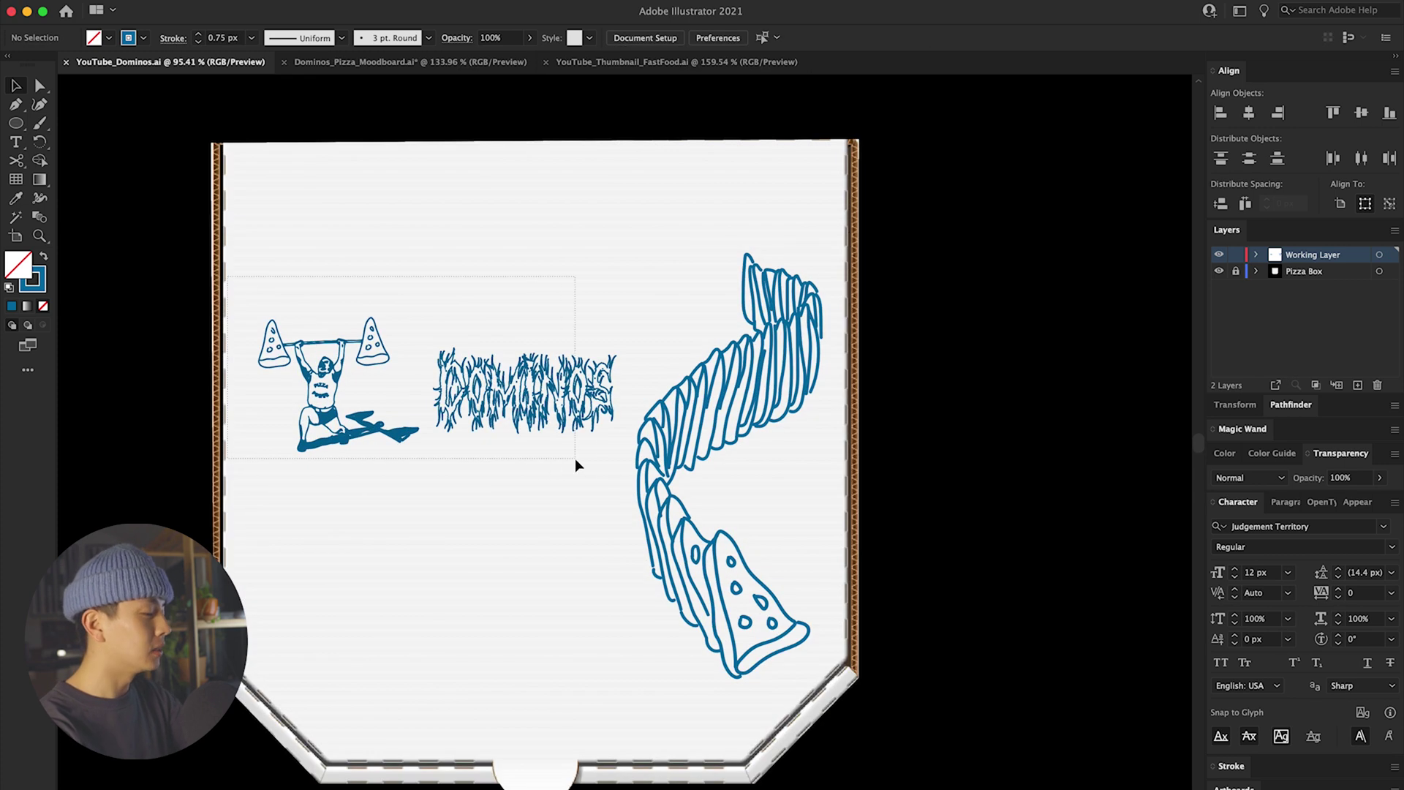
Add a second DOMINOS text above the weightlifter, enlarged to about 61 px and set in Beloved Script
left_click_drag(575, 459, 581, 457)
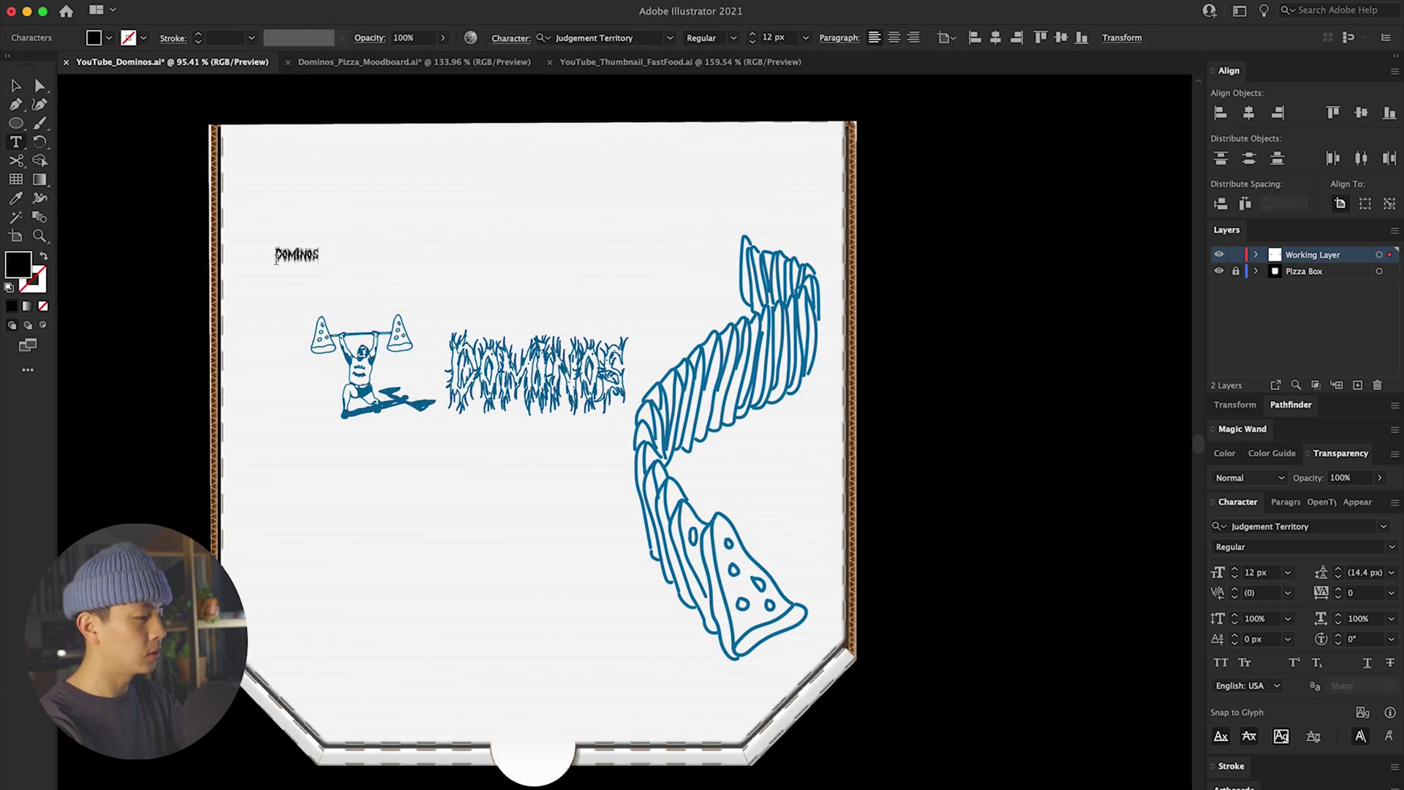
left_click(16, 86)
left_click_drag(319, 246, 429, 180)
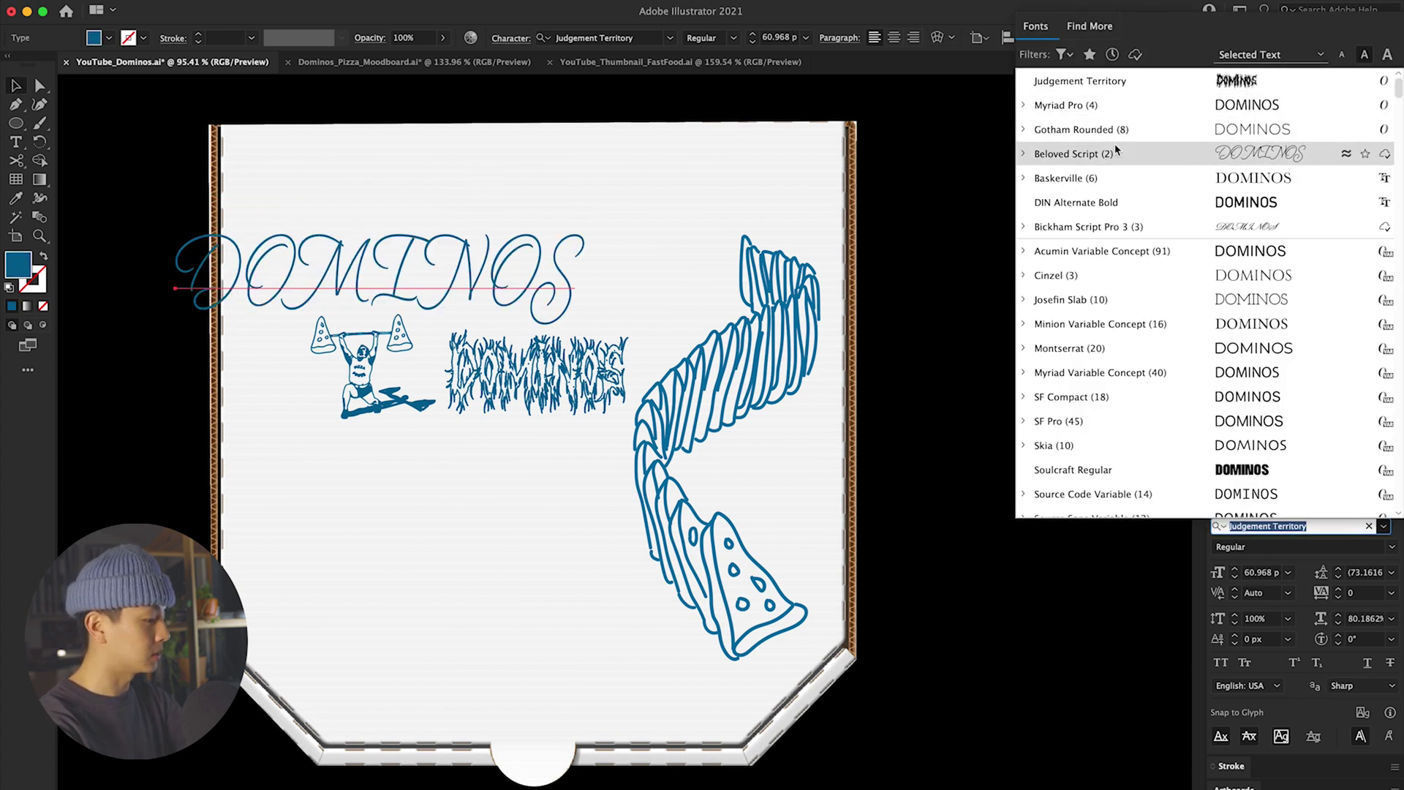
left_click(1117, 151)
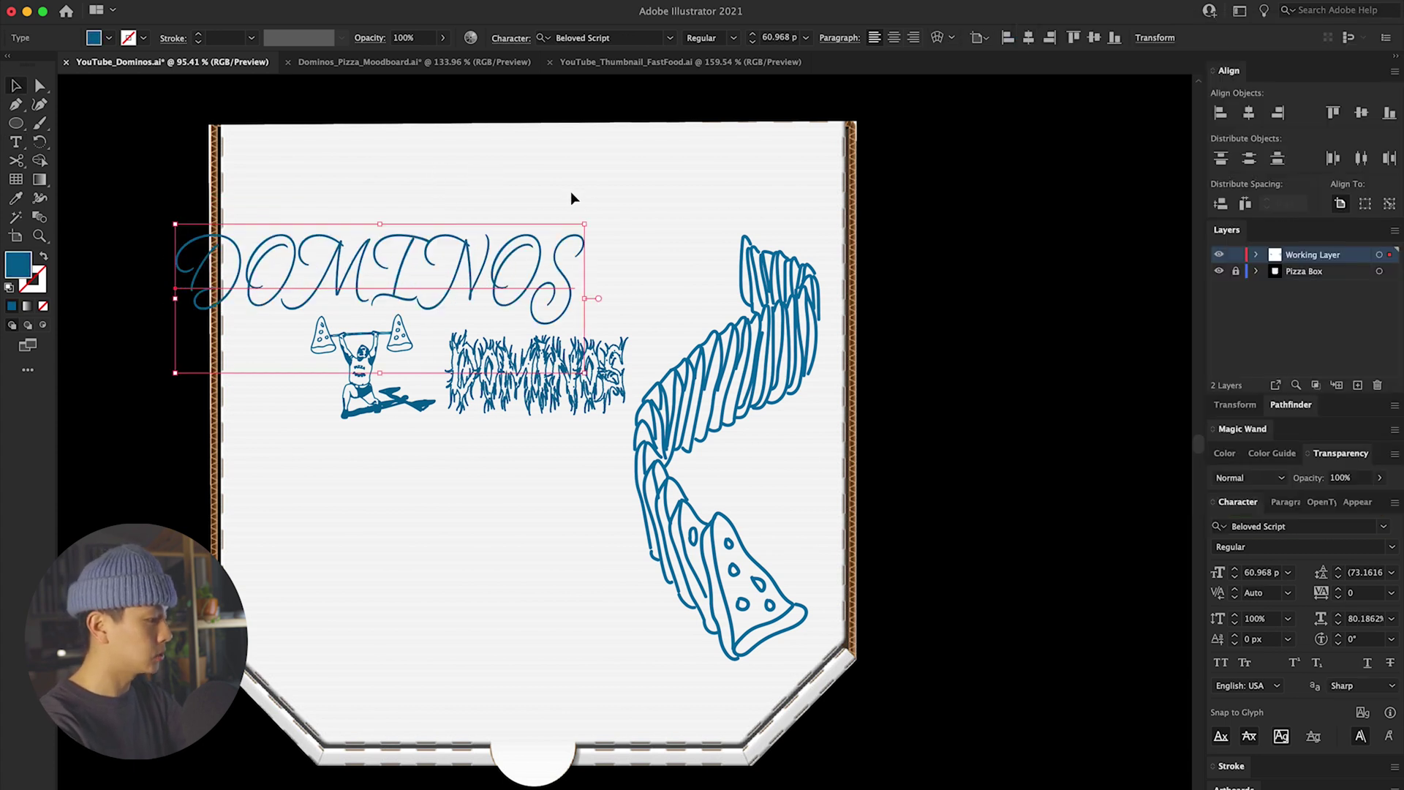
Rotate the script DOMINOS text 90° clockwise, stretch it lengthwise, and place it vertically along the pizza box's left edge
left_click_drag(596, 231, 447, 515)
left_click_drag(340, 426, 282, 490)
left_click_drag(261, 564, 289, 638)
left_click_drag(314, 354, 378, 319)
scroll(440, 454, "up", 3)
scroll(376, 320, "down", 5)
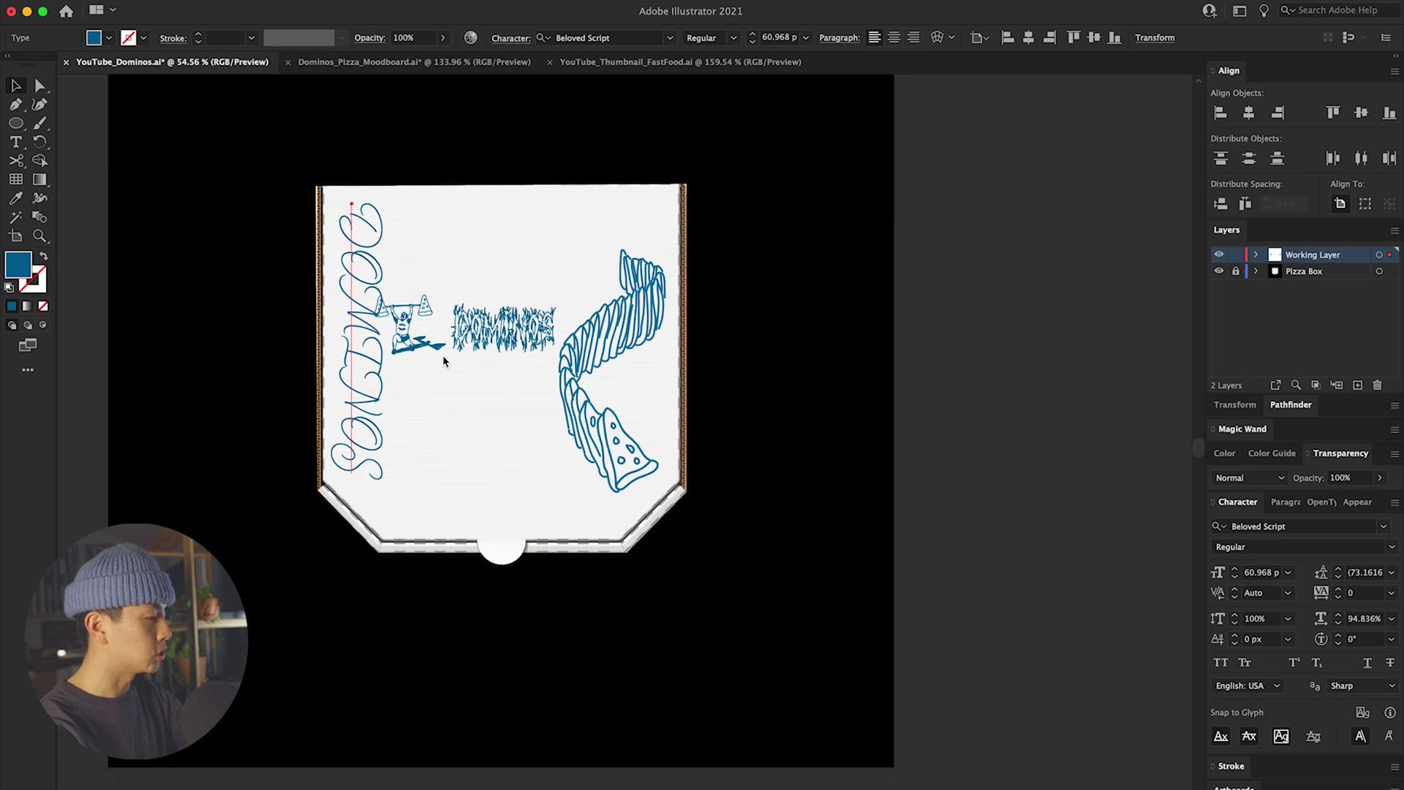
scroll(443, 359, "right", 3)
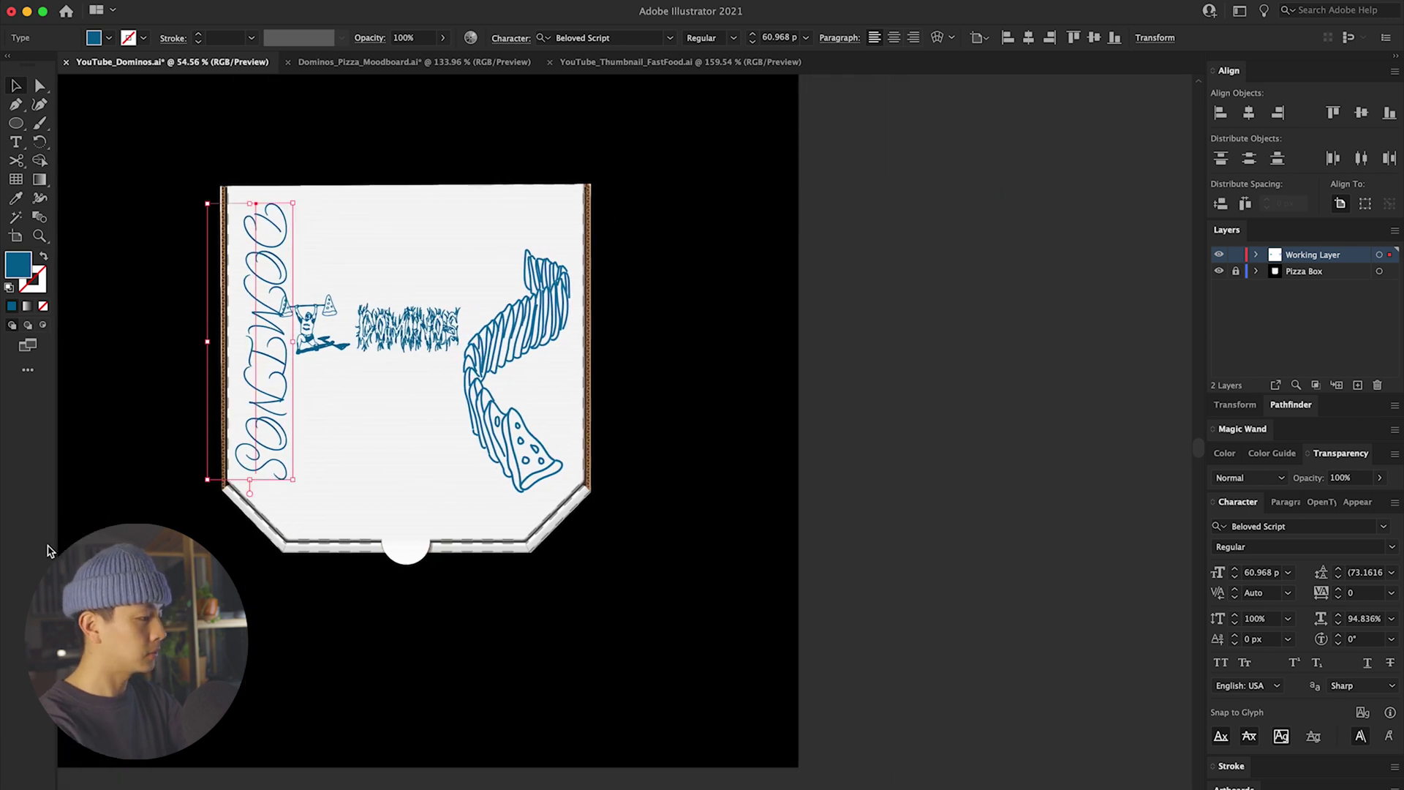
scroll(230, 527, "up", 2)
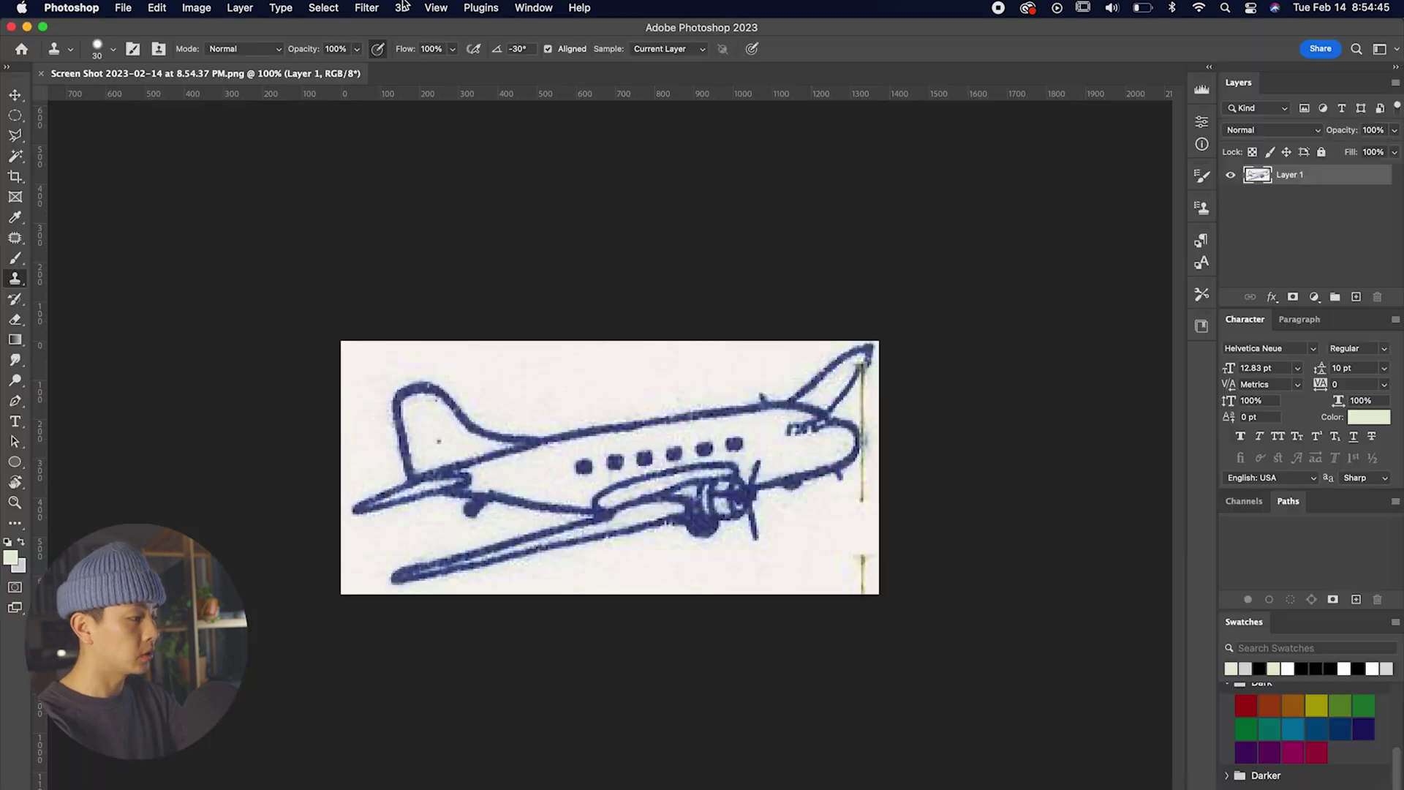
Desaturate the captured airplane drawing and soften its lines with a Gaussian Blur
left_click(196, 7)
mouse_move(219, 51)
left_click(420, 131)
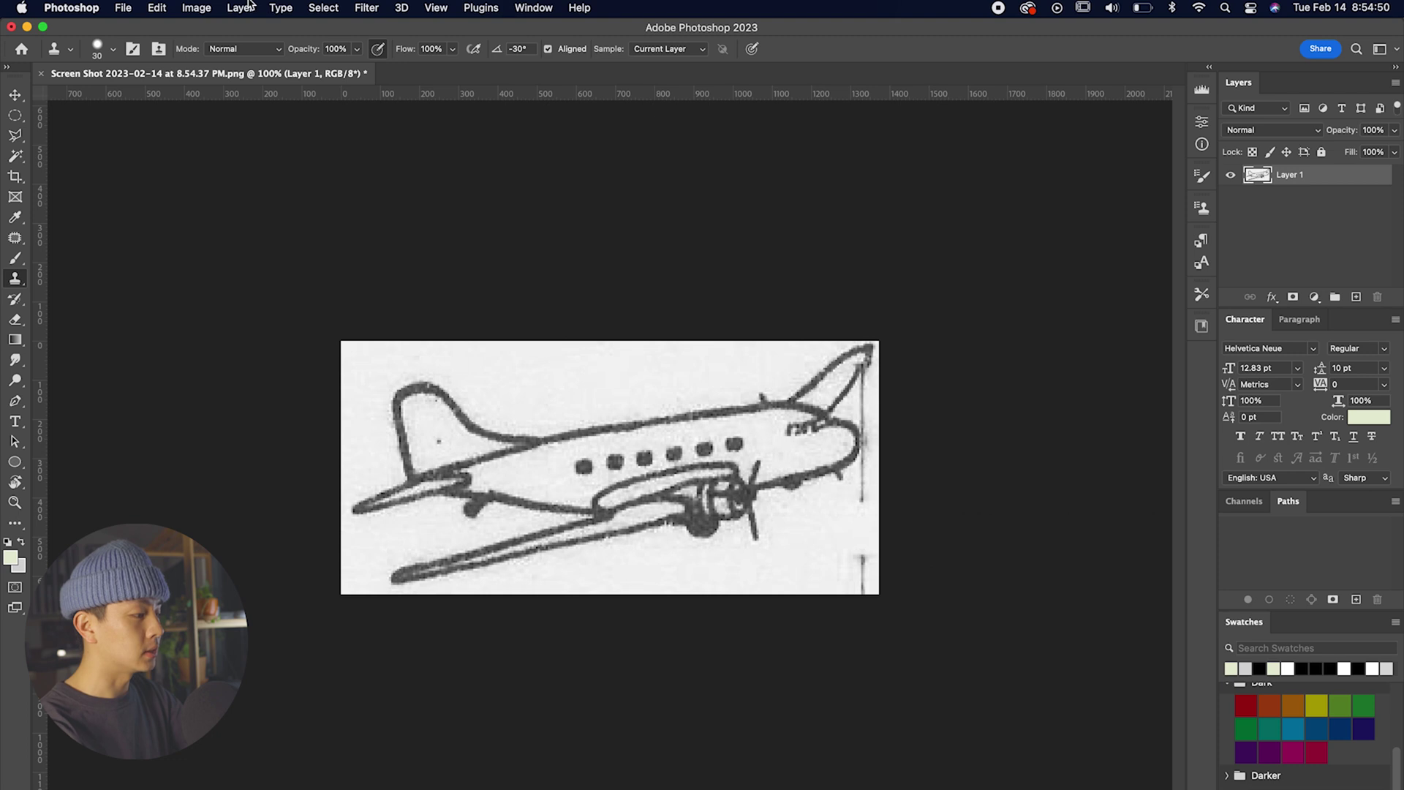
left_click(366, 7)
mouse_move(439, 209)
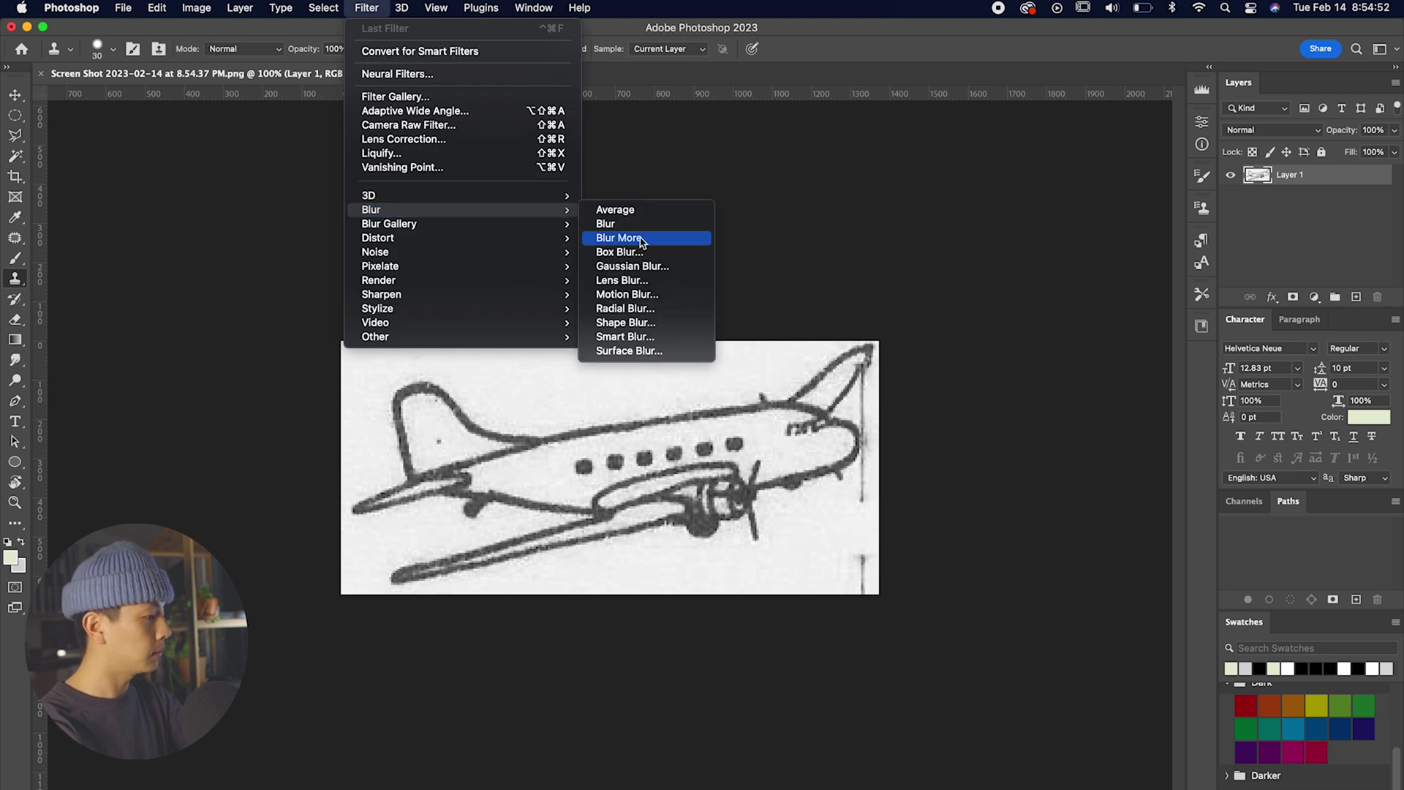
left_click(637, 268)
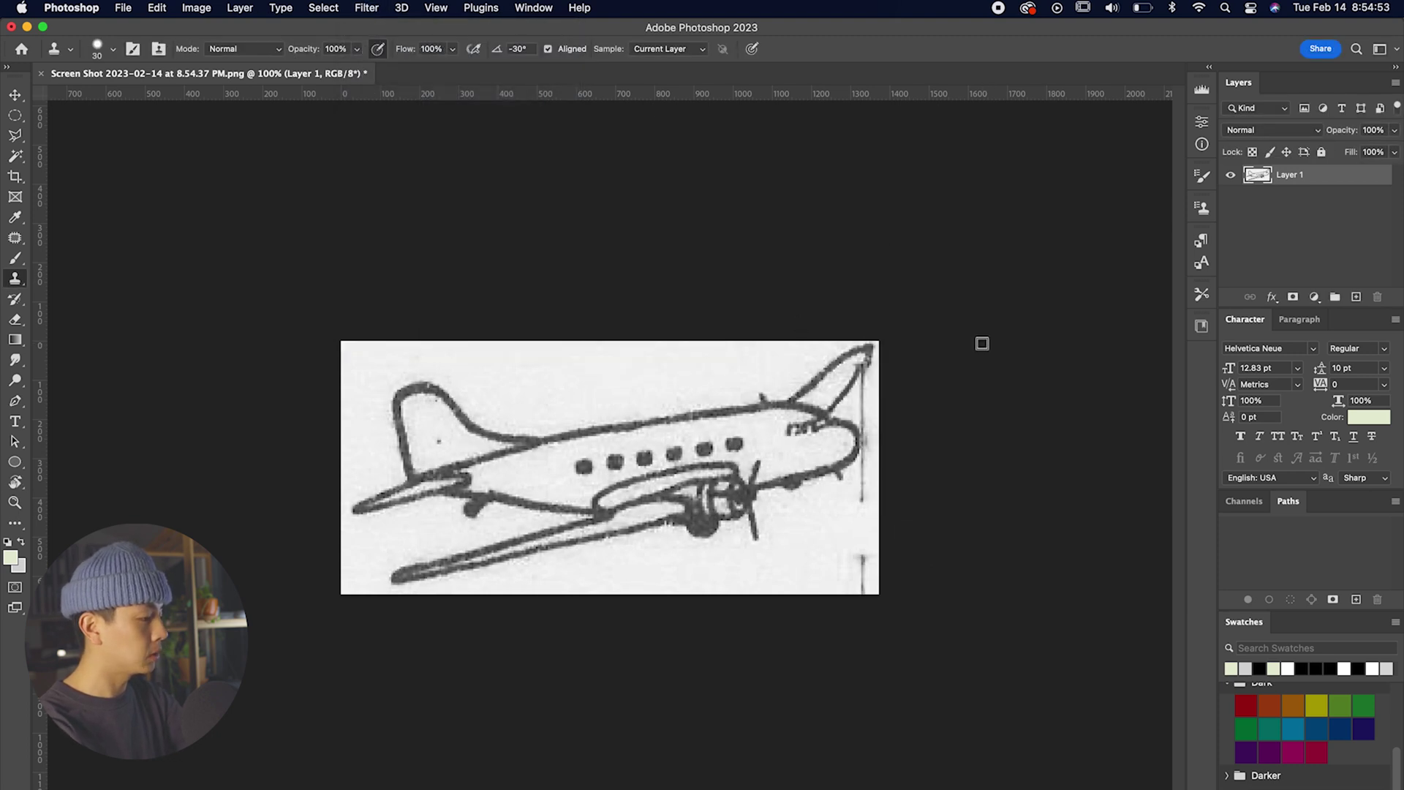
key("super+ctrl+f")
Push the airplane drawing's black, midtone and white input Levels inward to make solid high-contrast black-and-white lines
left_click(275, 8)
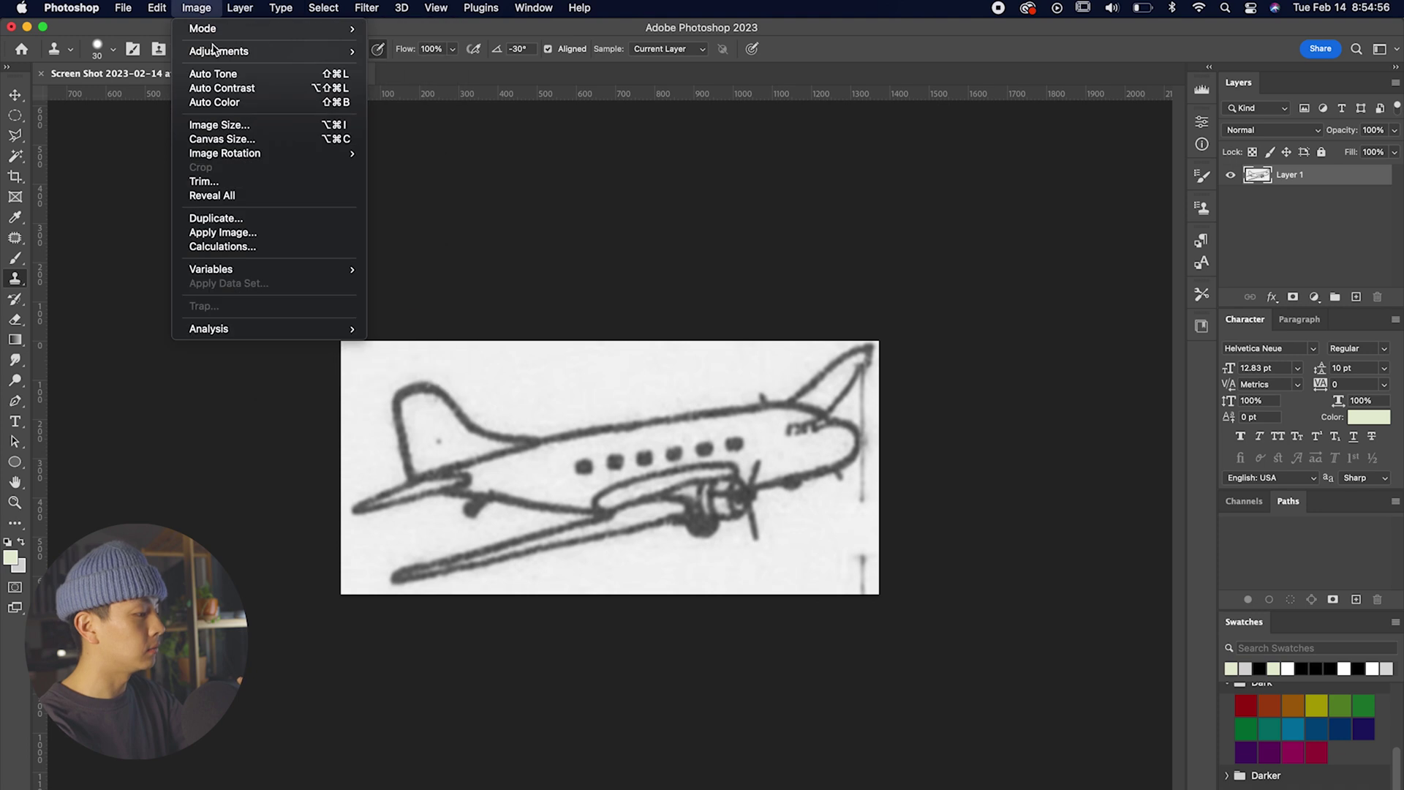
mouse_move(219, 53)
left_click(439, 69)
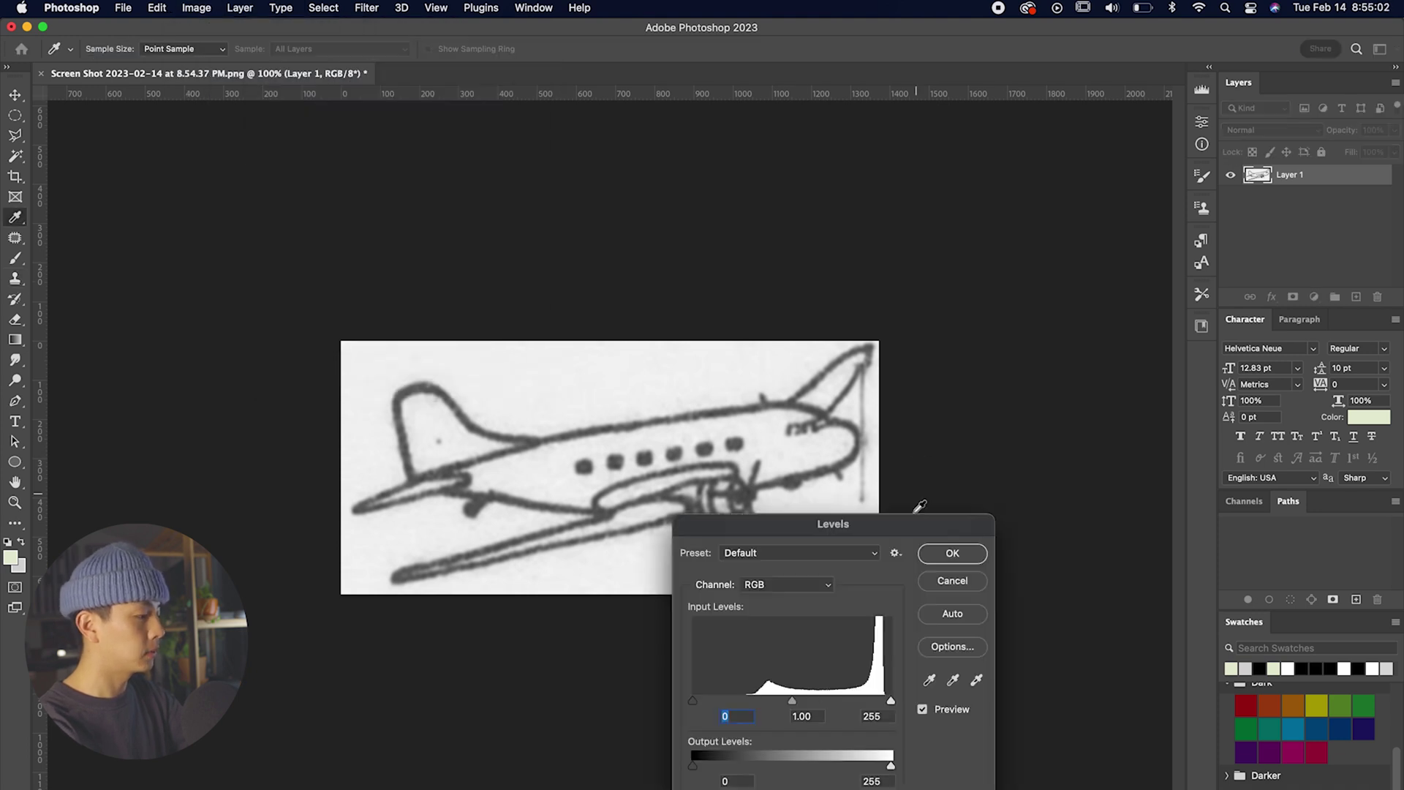
left_click_drag(792, 701, 831, 710)
left_click_drag(891, 701, 870, 700)
left_click_drag(693, 701, 851, 703)
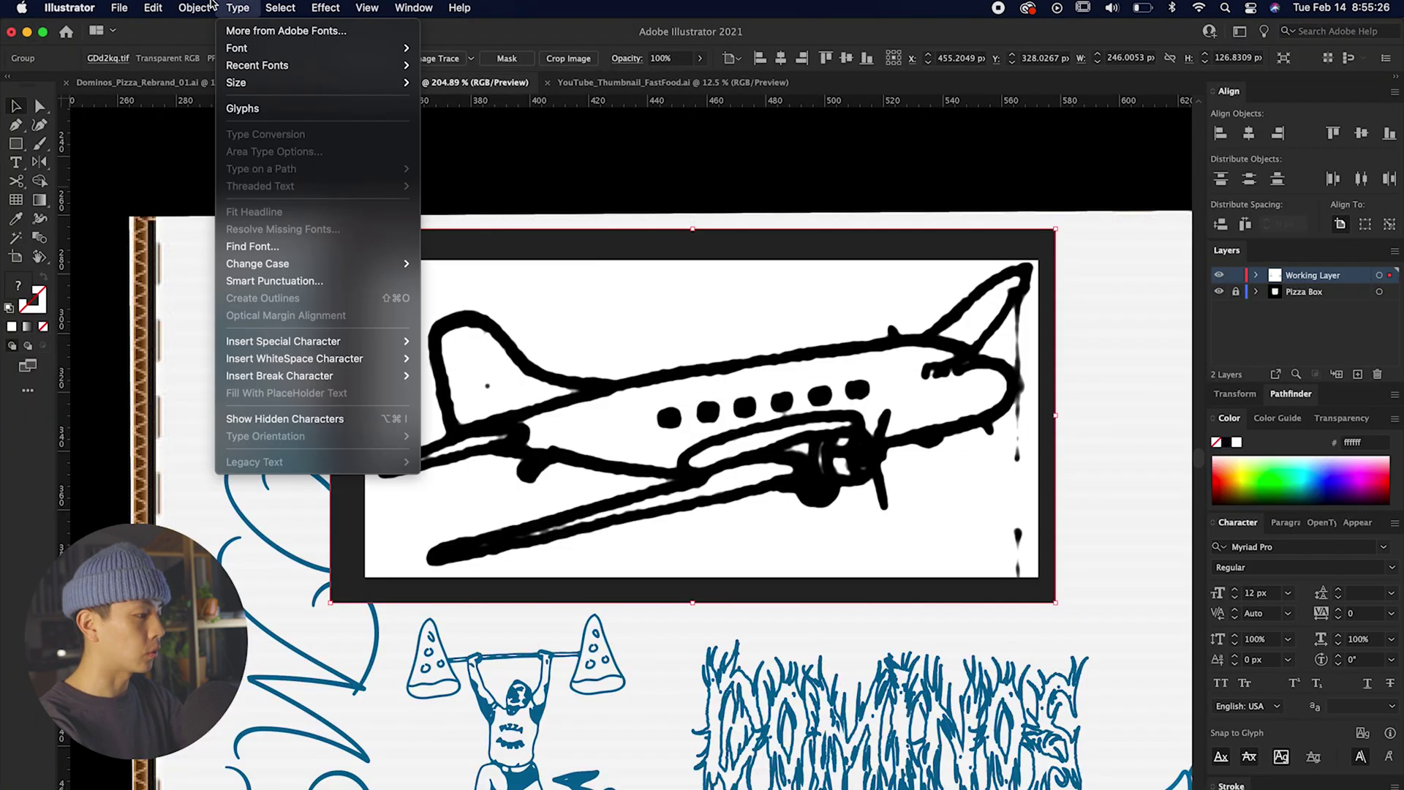
Image-trace and expand the airplane picture in Illustrator, and recolour it with the weightlifter's blue #006491
mouse_move(194, 7)
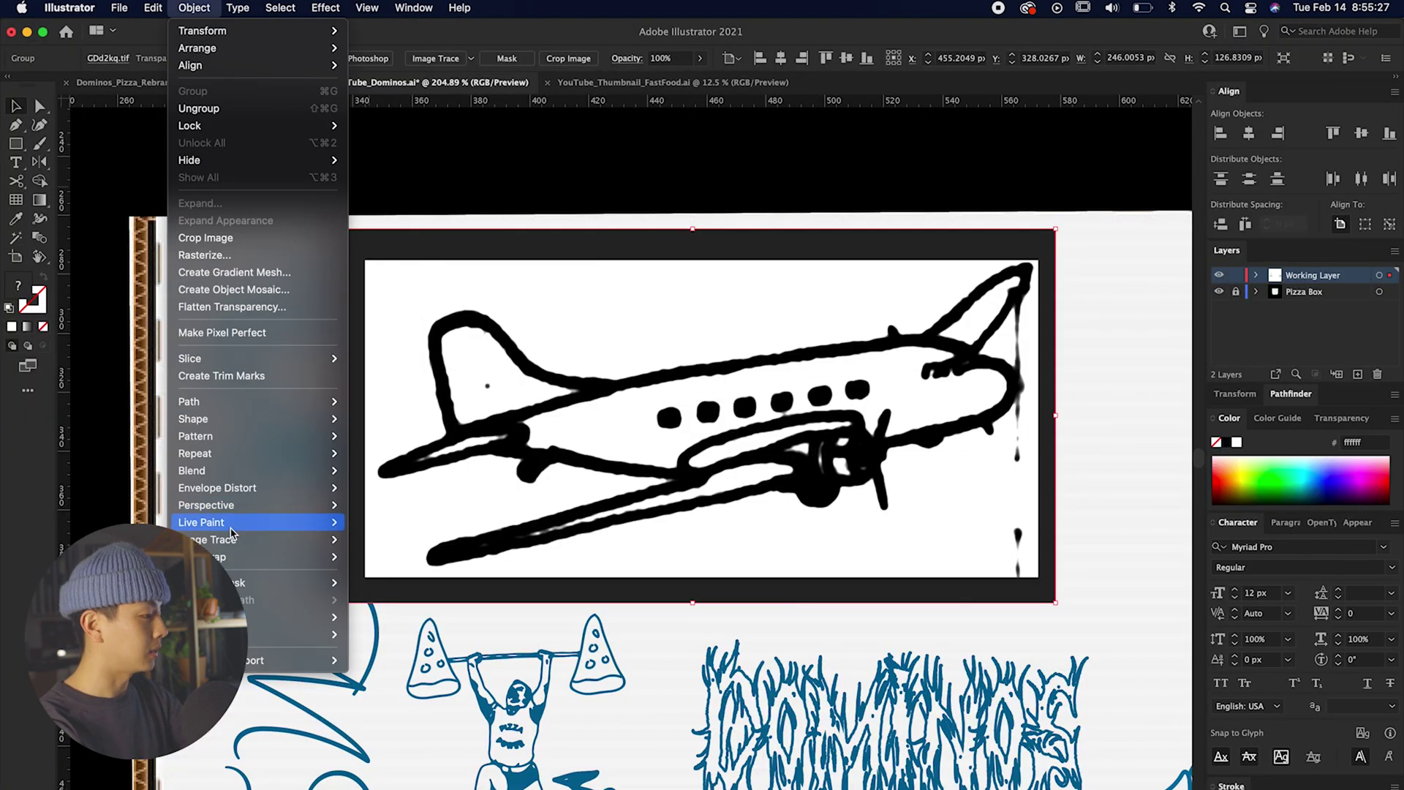
mouse_move(337, 540)
left_click(388, 557)
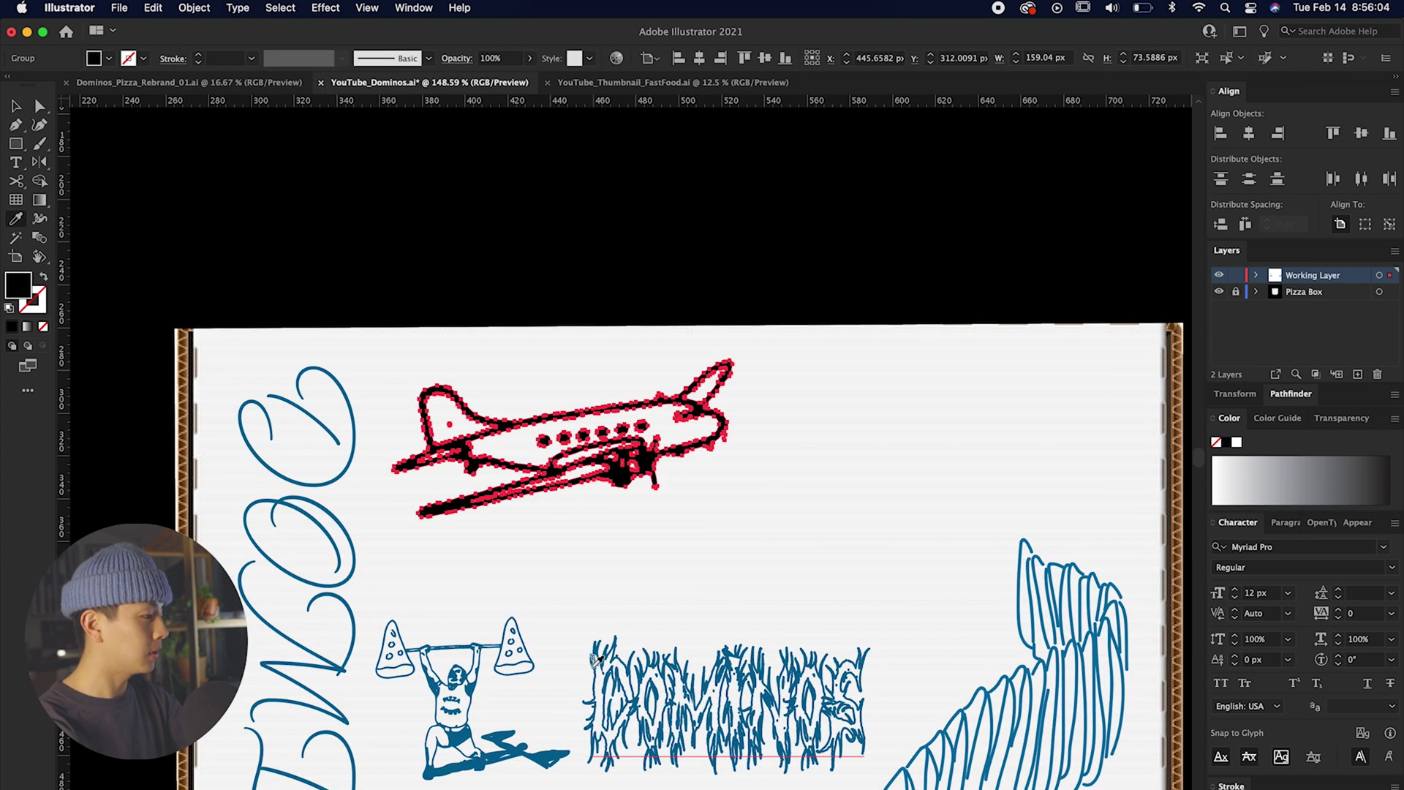
key("i")
left_click(453, 702)
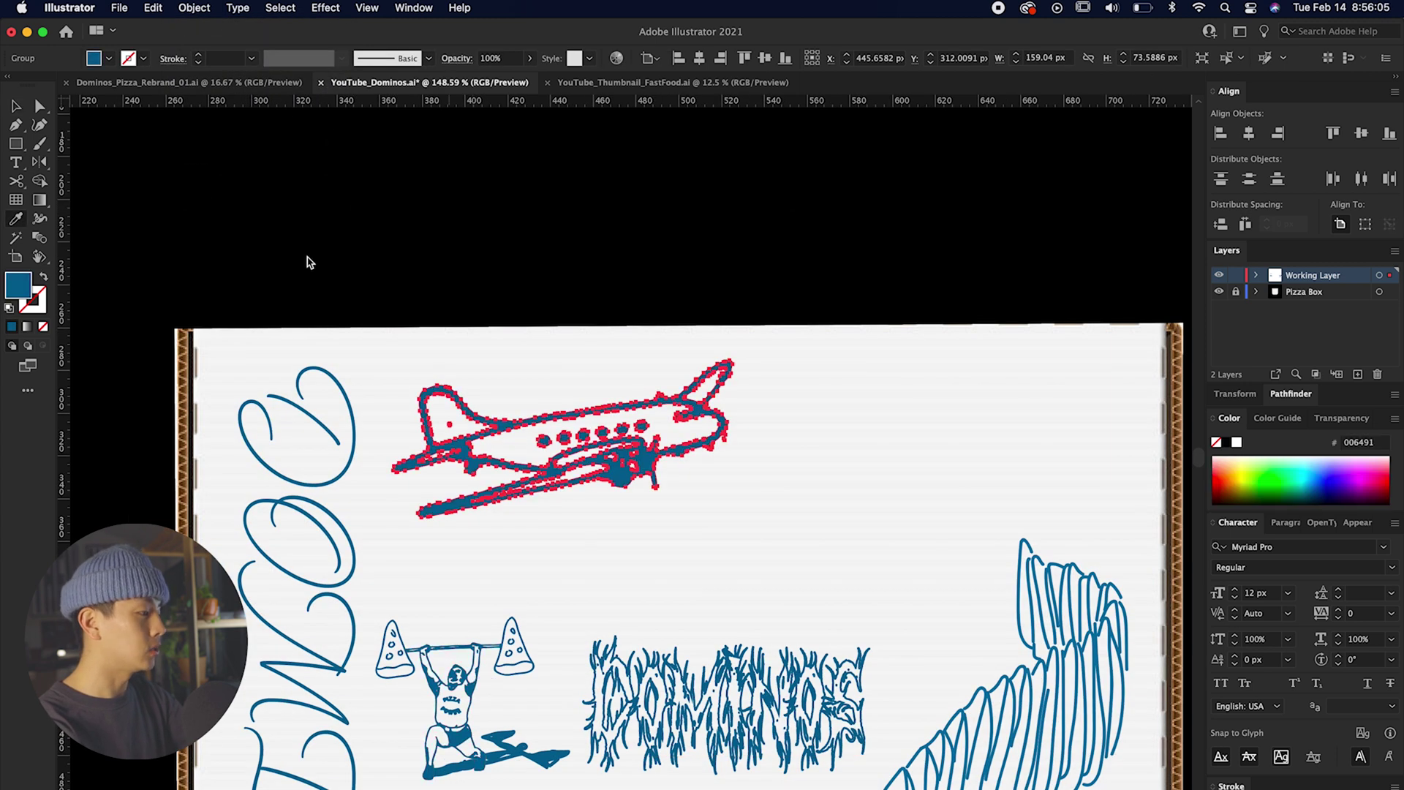
left_click(336, 261)
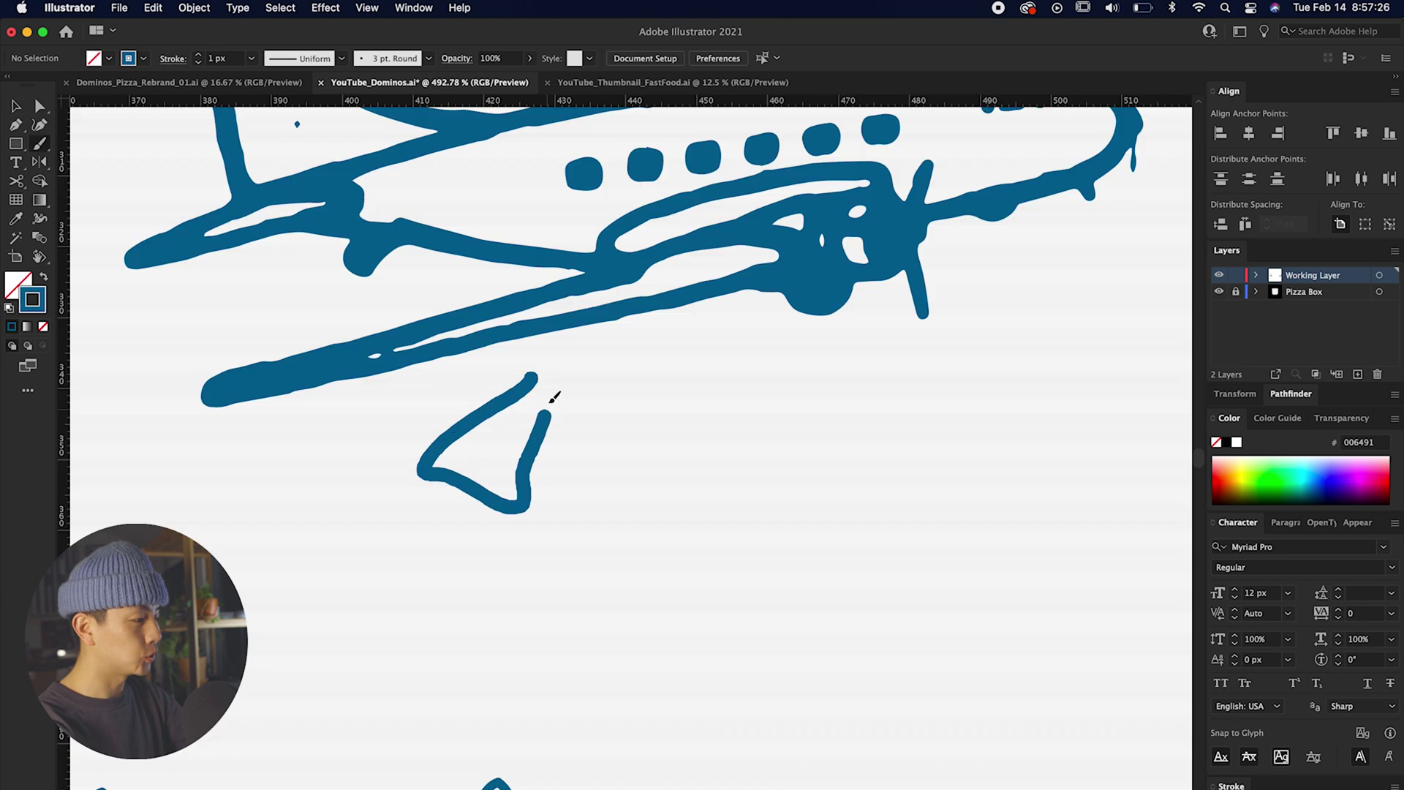
Paint a small pizza slice outline with a crust line and three toppings just below the airplane's wing
mouse_move(552, 399)
left_mouse_down()
mouse_move(469, 517)
mouse_move(523, 504)
left_mouse_up()
left_click_drag(473, 458, 511, 430)
key("super+minus")
key("super+minus")
key("super+minus")
key("super+minus")
left_click_drag(500, 458, 489, 433)
key("super+equal")
key("super+equal")
scroll(502, 439, "up", 5)
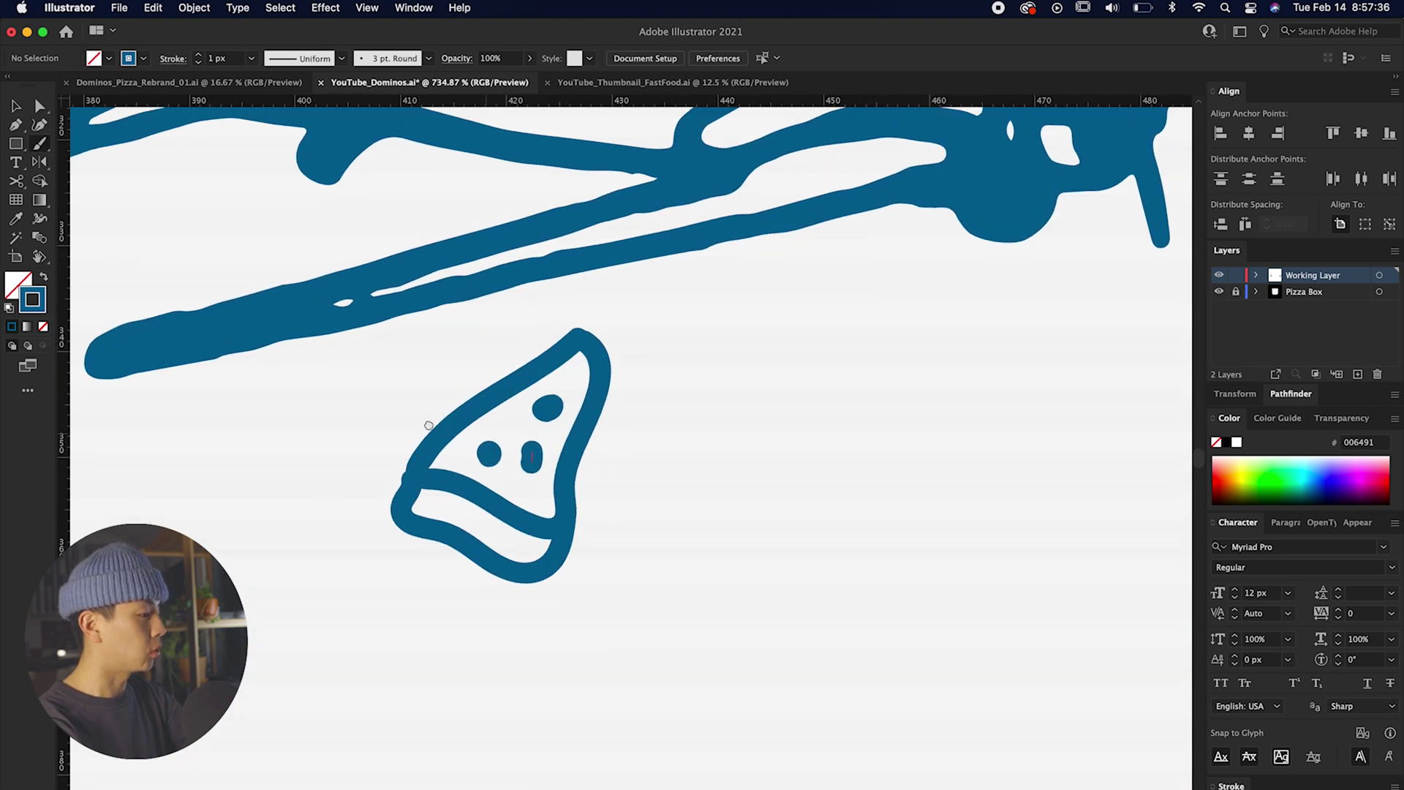
Duplicate the pizza slice below the wing, rotating and resizing the copies to form a falling trail
key("super+minus")
key("v")
left_click(516, 477)
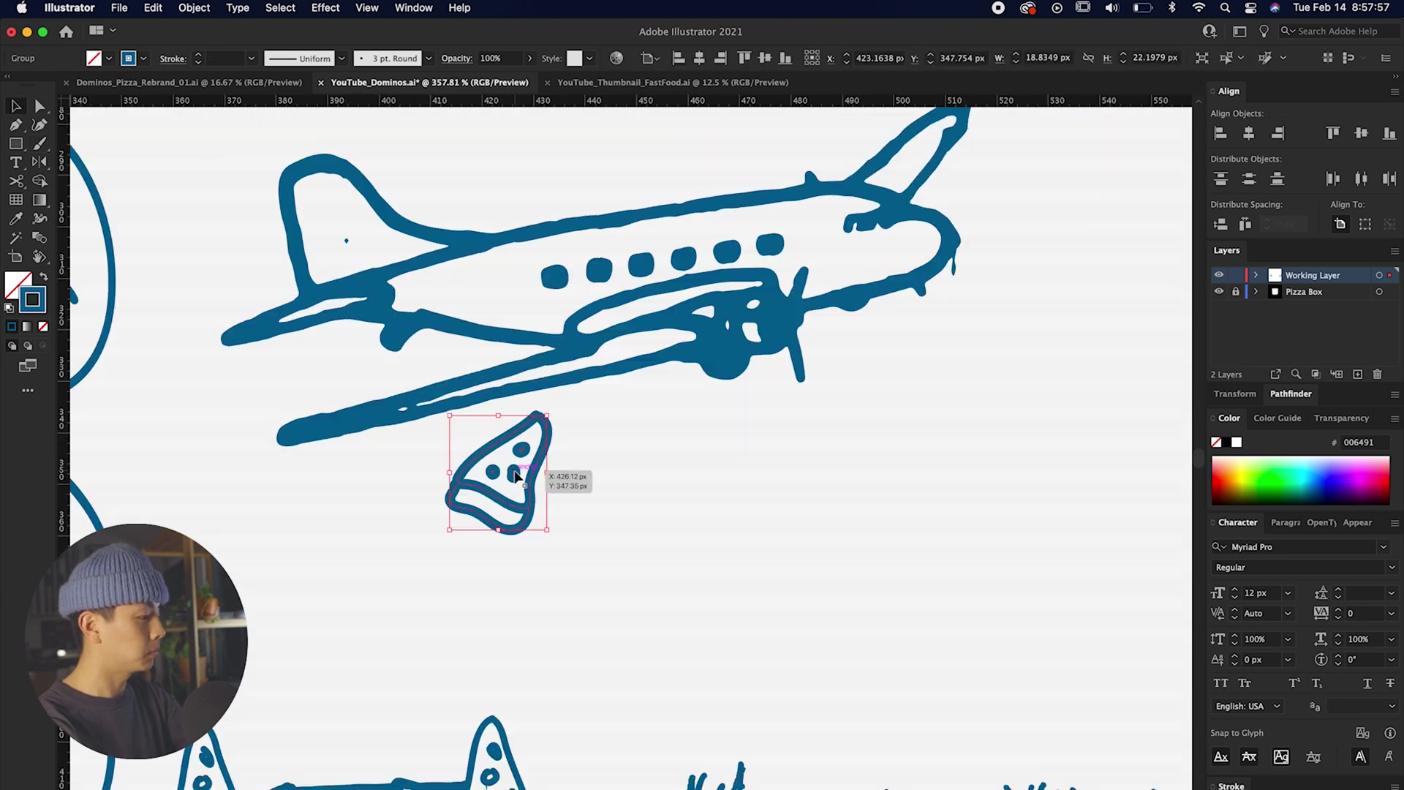
left_click_drag(516, 477, 404, 476)
left_click_drag(445, 411, 471, 469)
left_click_drag(387, 476, 388, 582)
left_click(495, 472)
left_click_drag(547, 530, 532, 523)
scroll(556, 468, "down", 1)
Extend the falling slice trail towards the propeller with smaller slices and two tiny painted fragments
left_click_drag(563, 418, 580, 424)
left_click_drag(563, 390, 565, 393)
left_click_drag(558, 425, 560, 428)
left_click_drag(637, 374, 640, 377)
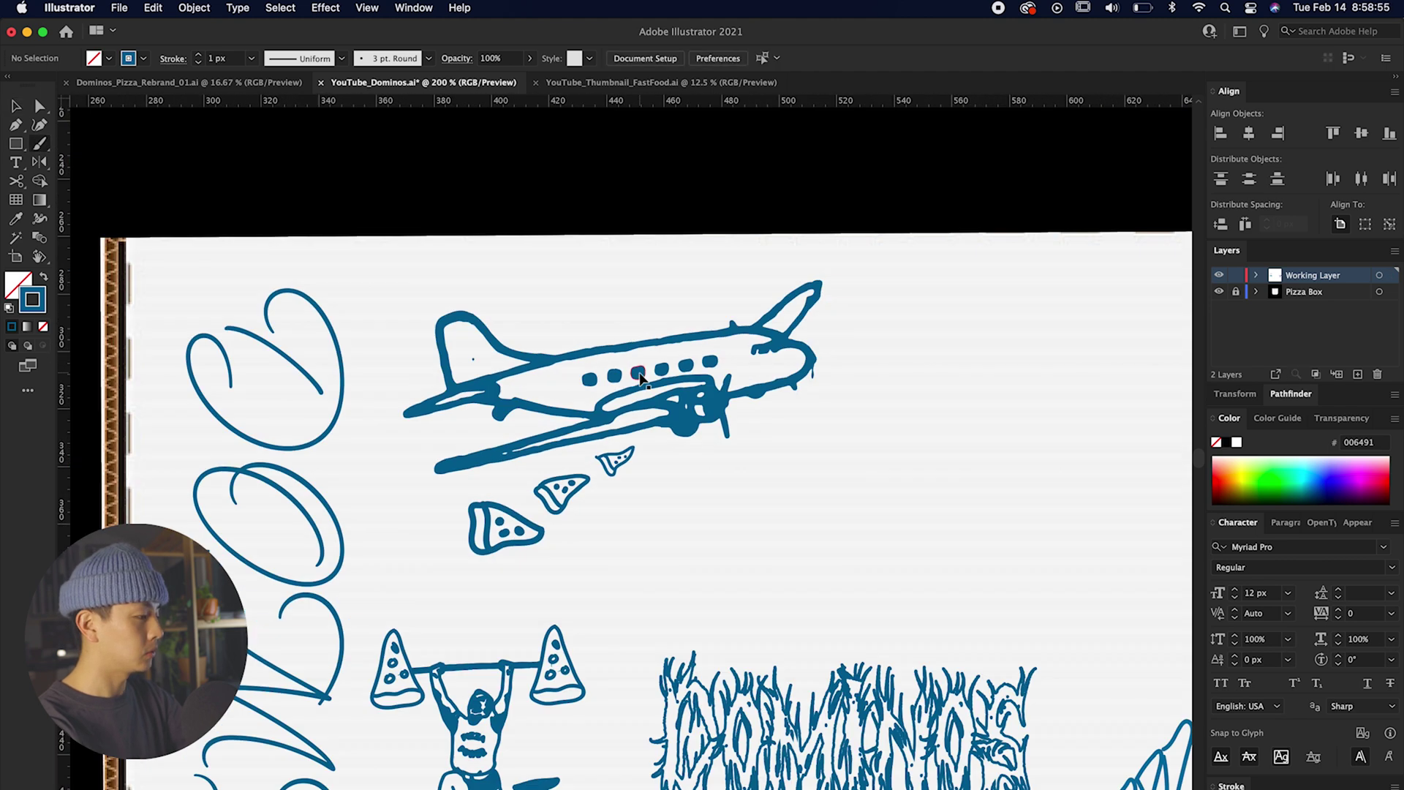
scroll(615, 469, "up", 5)
left_click_drag(649, 316, 647, 318)
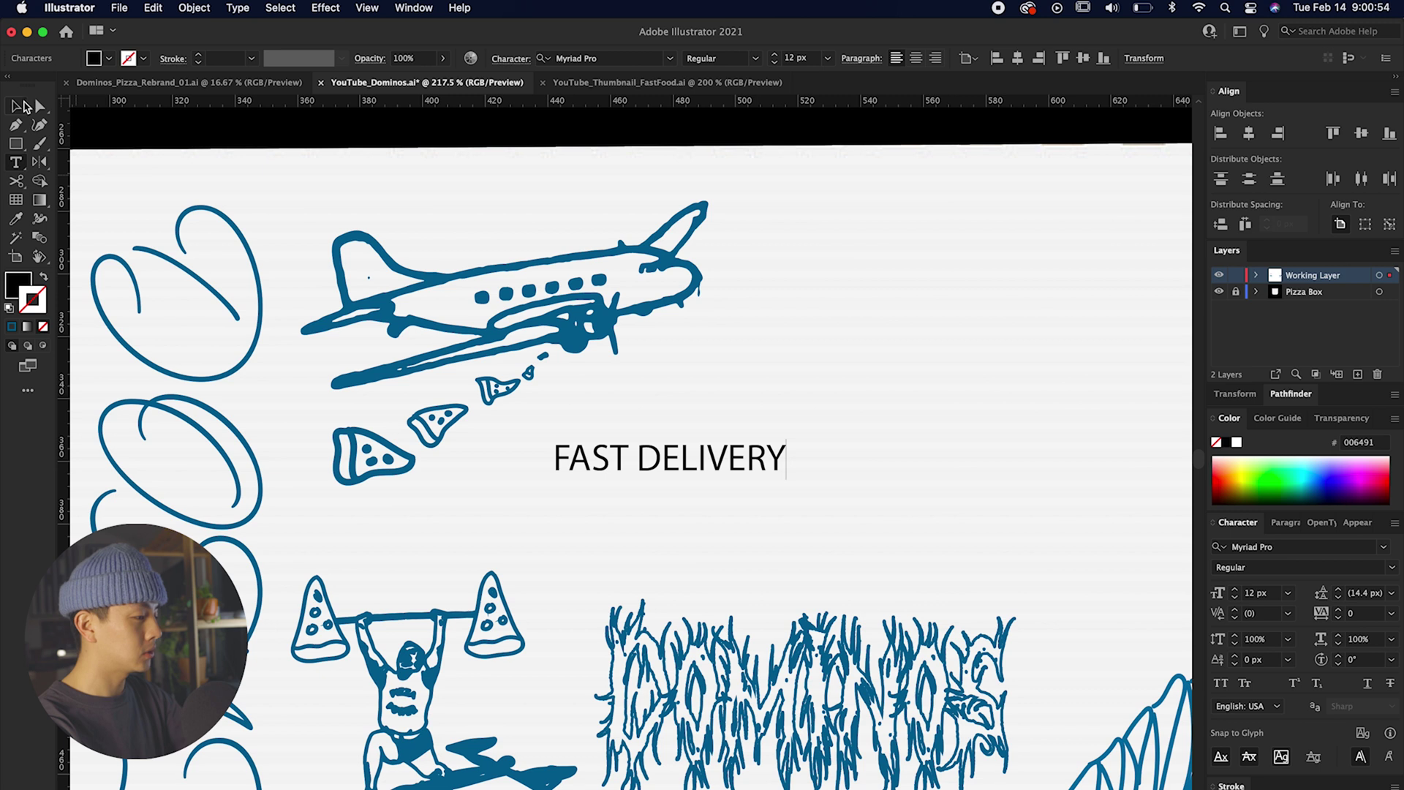
Colour the FAST DELIVERY text with the airplane's blue and set it in Akzidenz-Grotesk BQ Extended below the slices
left_click(22, 106)
left_click(15, 218)
left_click(506, 305)
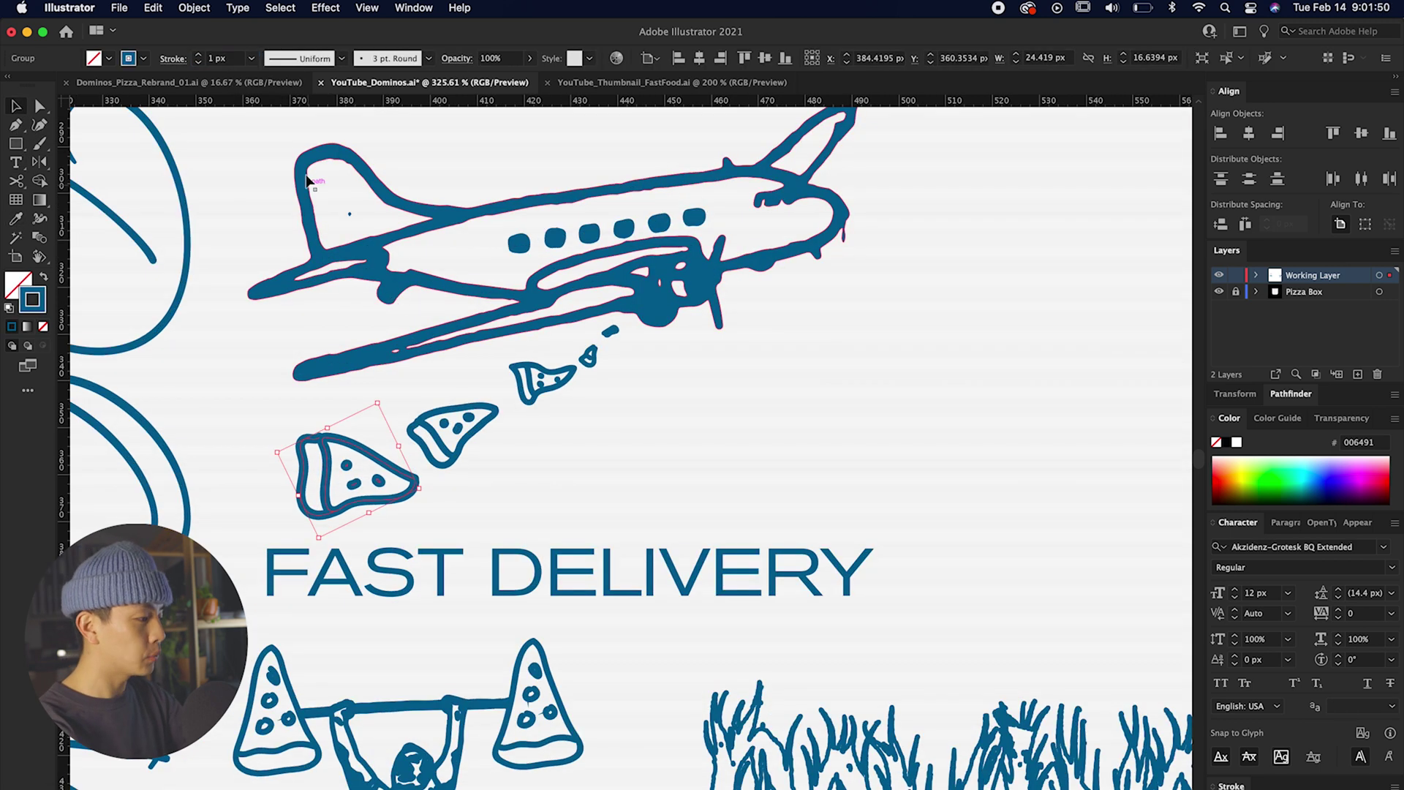
triple_click(236, 60)
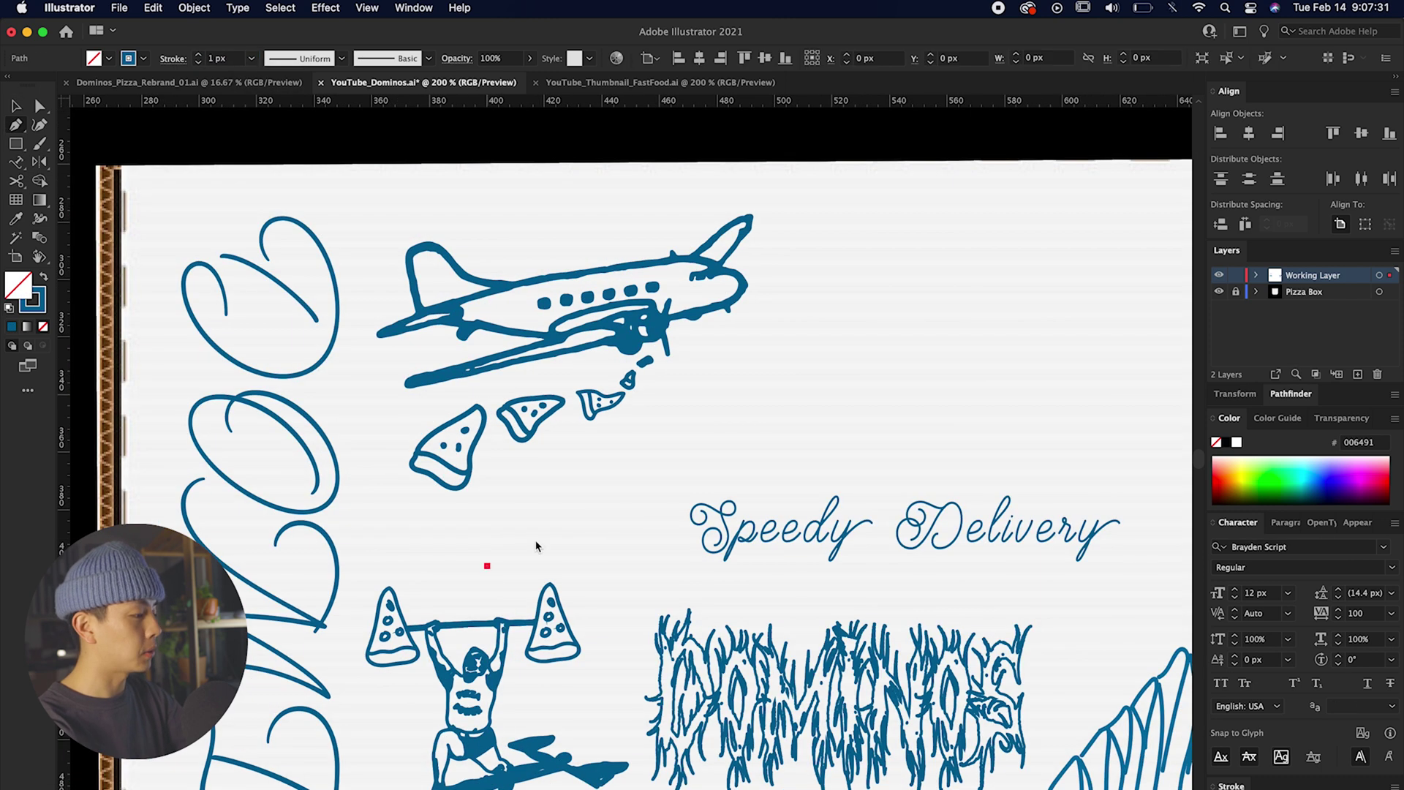
Draw an open curve sweeping up beneath the airplane and choose Type on a Path for the Speedy Delivery text
left_click_drag(646, 477, 717, 477)
left_click(820, 302)
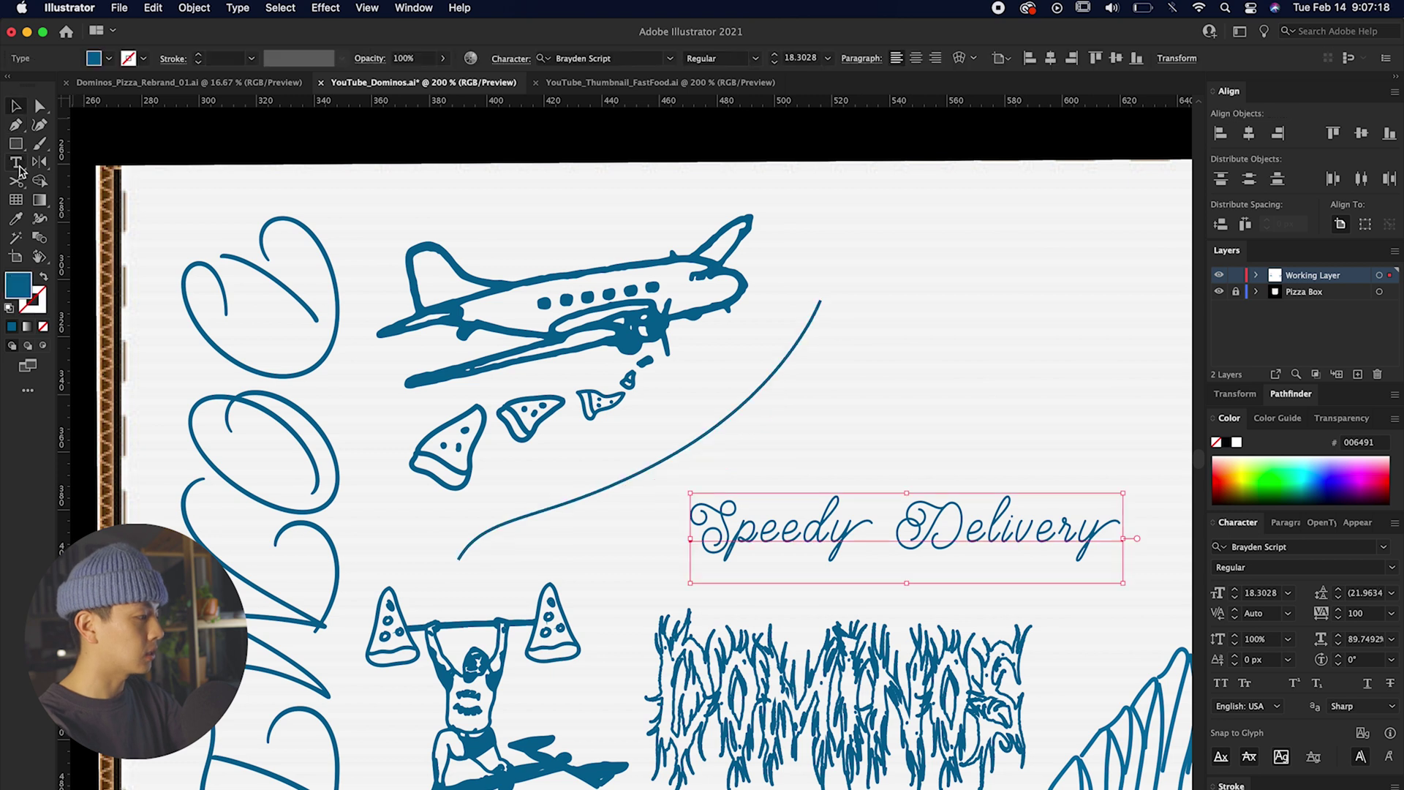
left_click(15, 163)
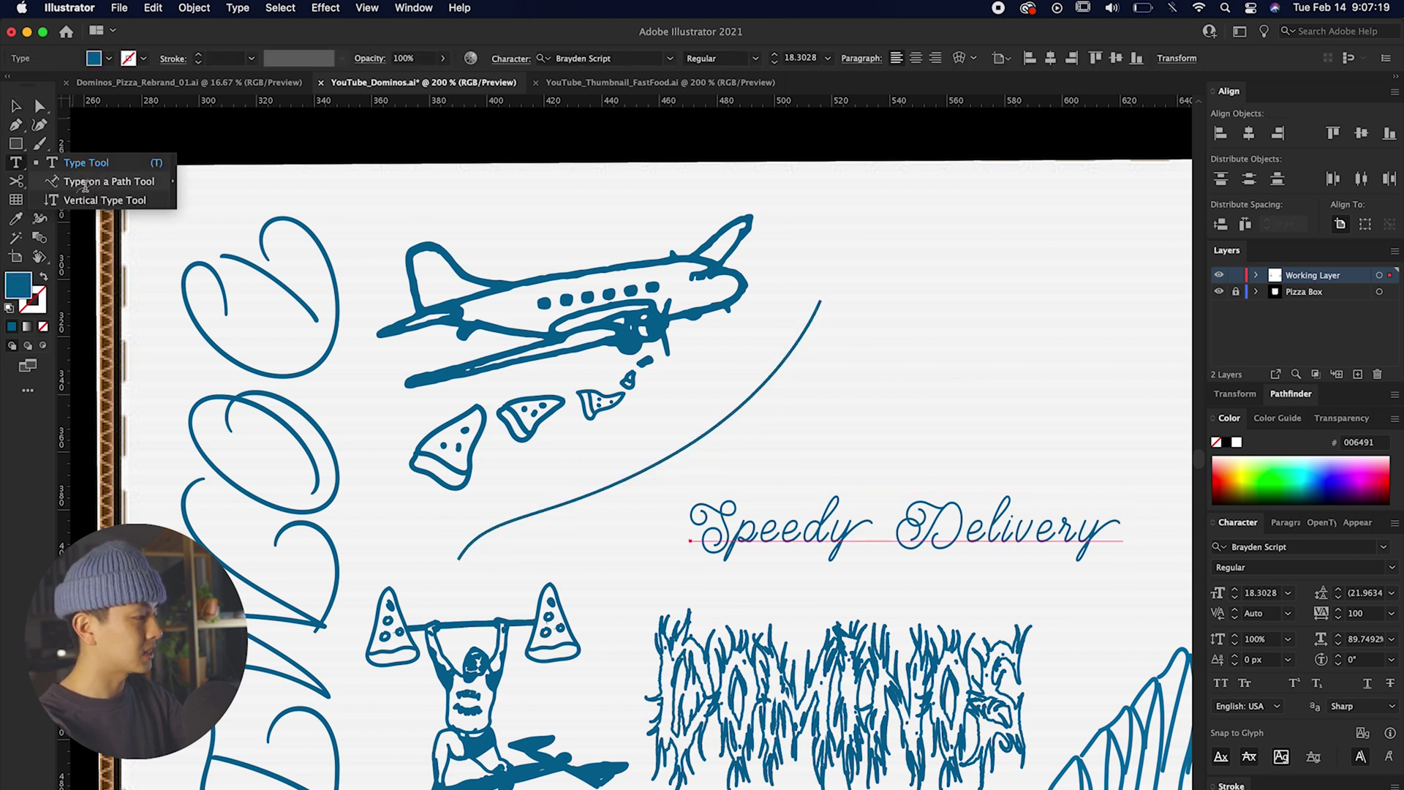
left_click(82, 181)
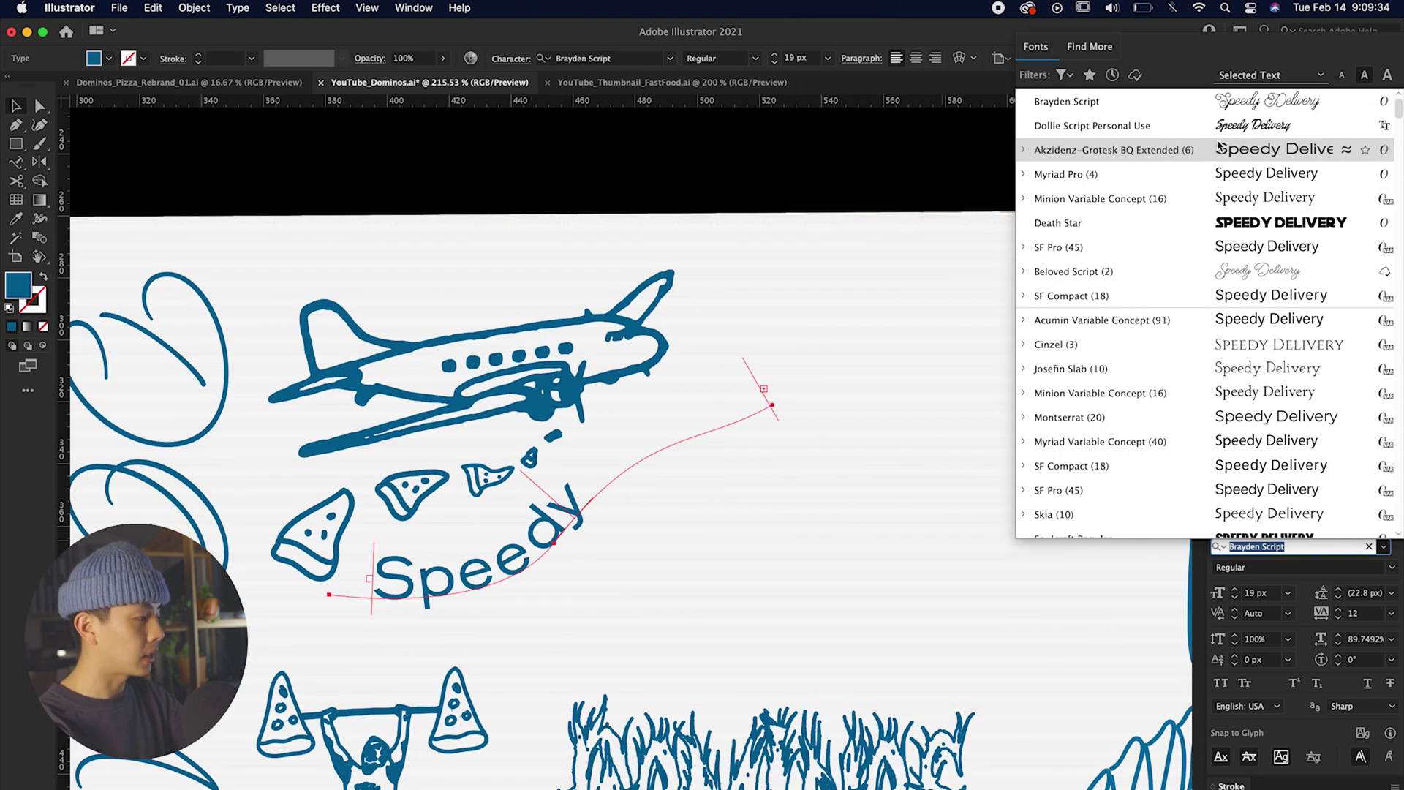
Set the curved Speedy Delivery text in Akzidenz-Grotesk BQ Extended with tracking of -81
left_click(1218, 148)
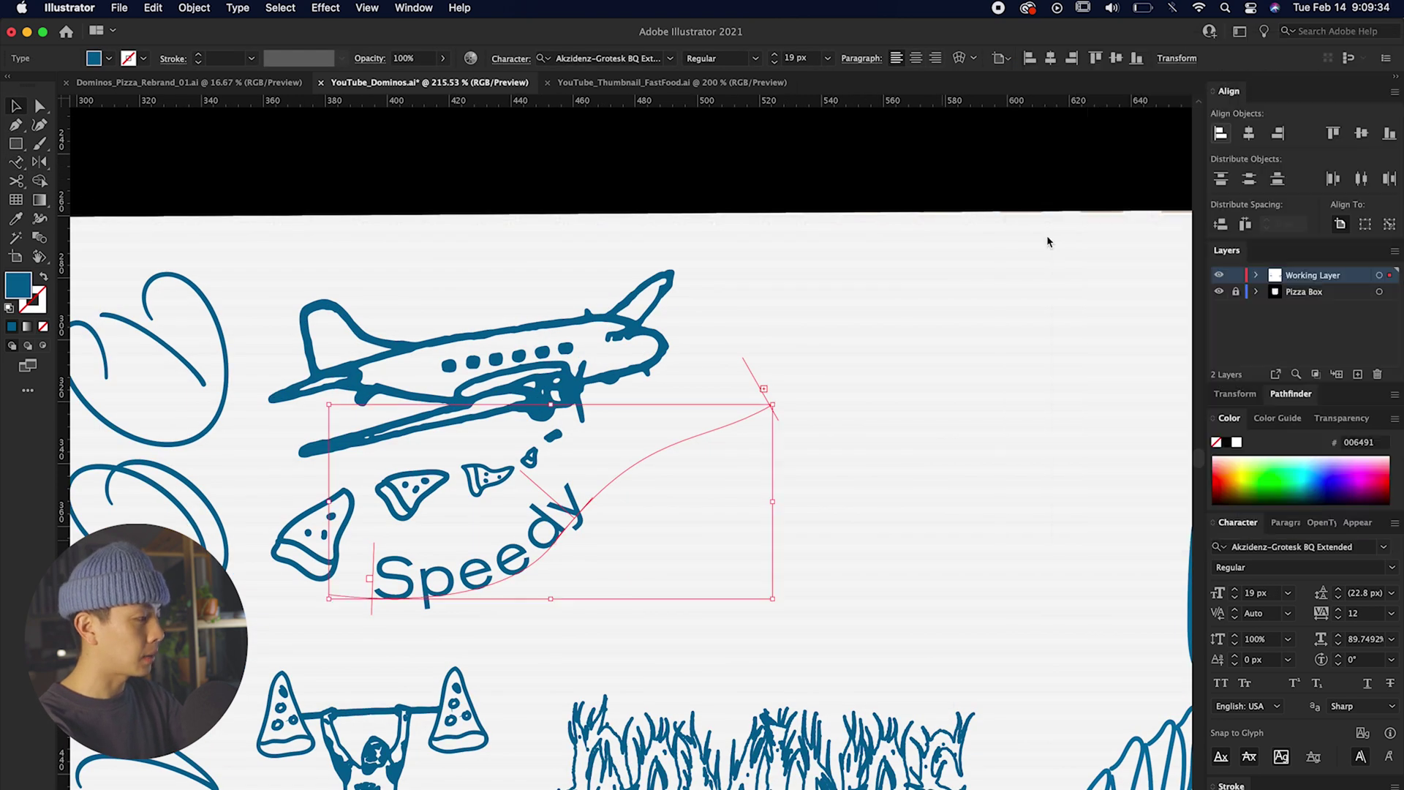
scroll(724, 417, "up", 3)
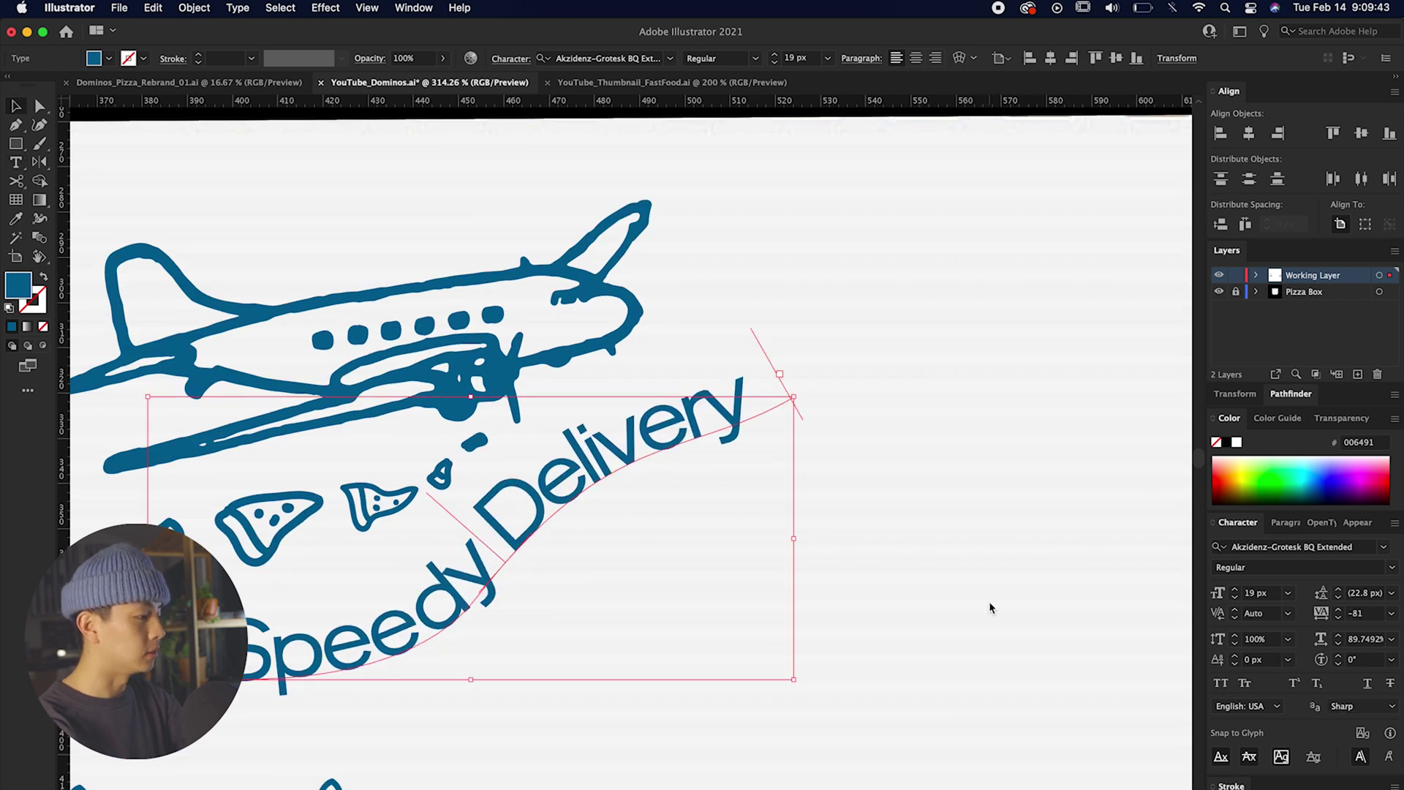
left_click(989, 602)
key("super+1")
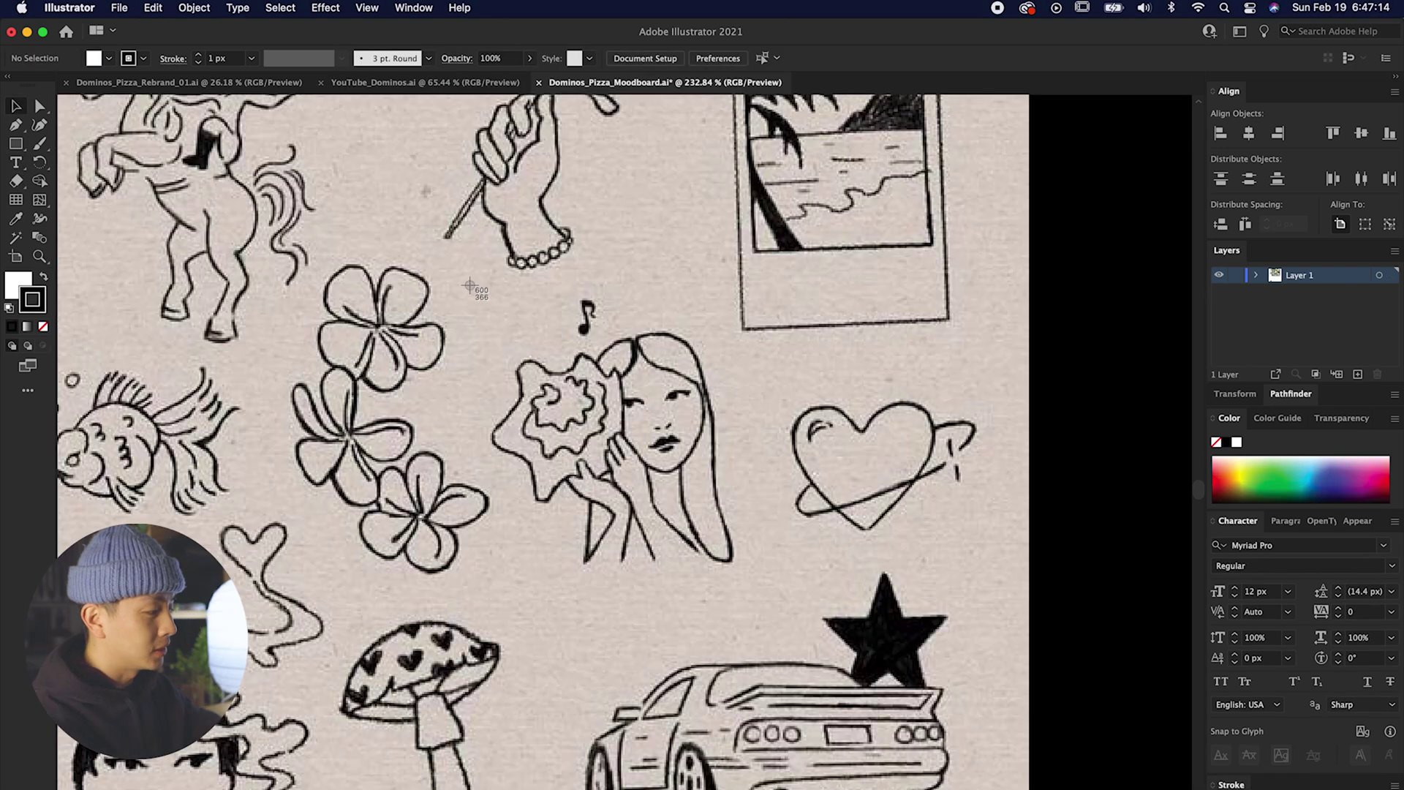
Capture the woman-with-shell drawing from the moodboard and convert it to high-contrast black and white in Photoshop
left_click_drag(470, 285, 784, 603)
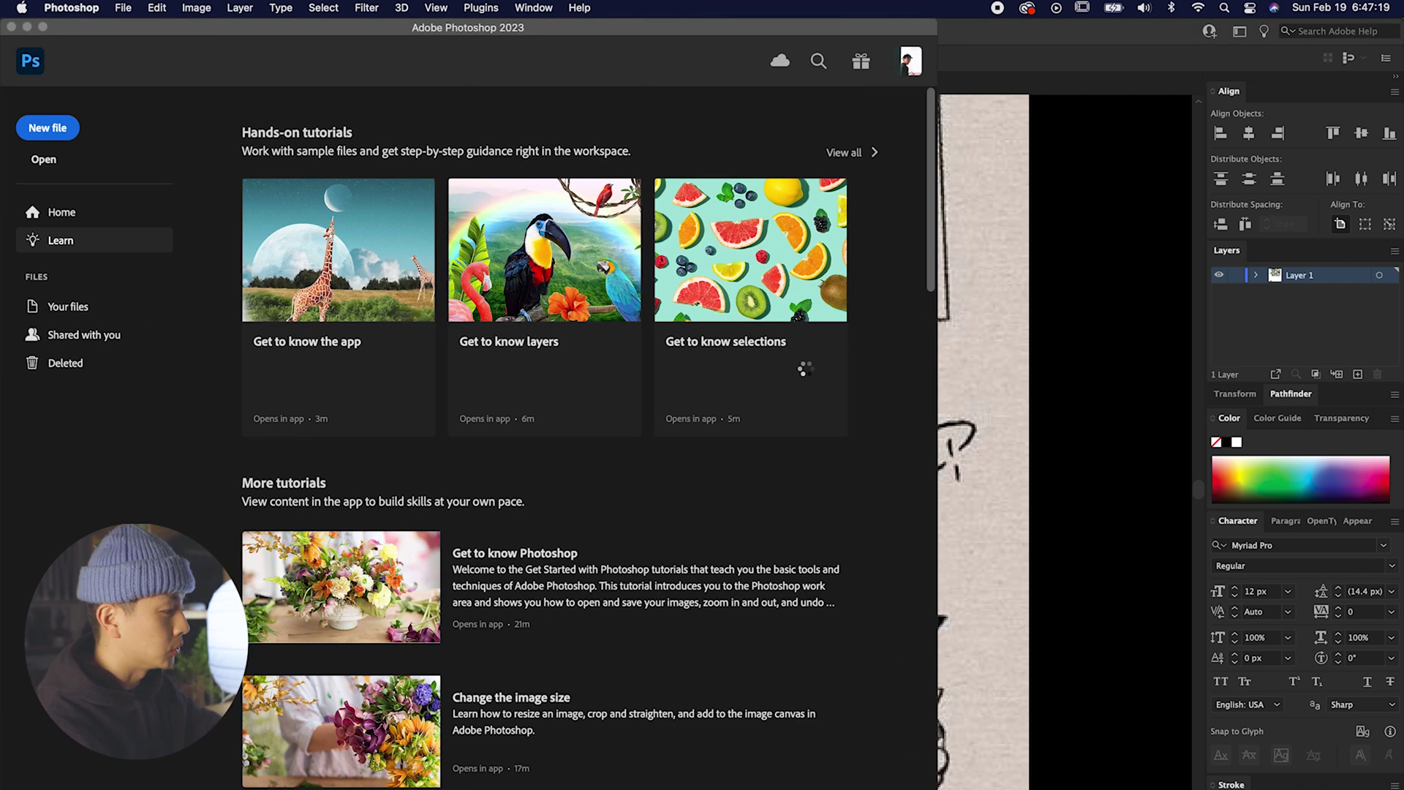
key("super+equal")
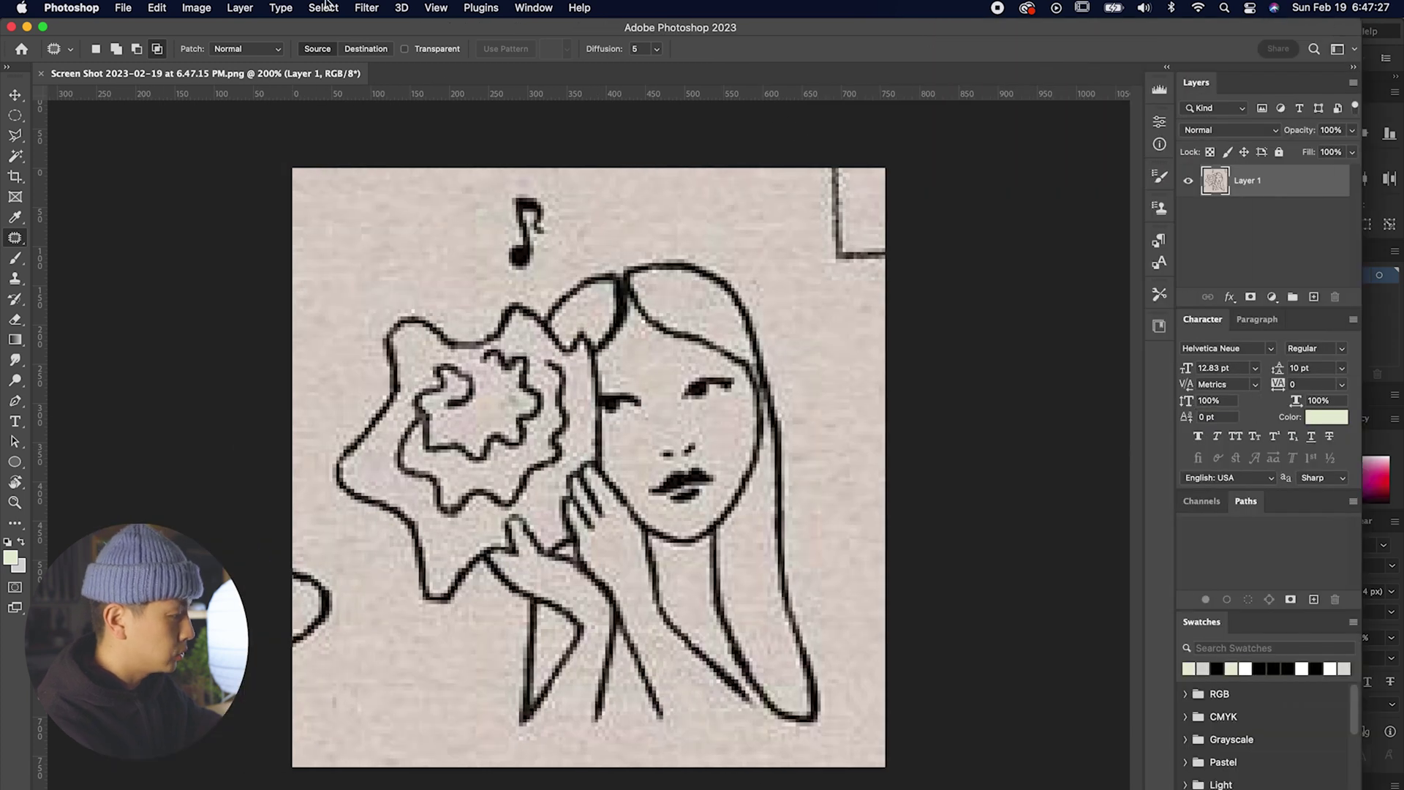
left_click(197, 7)
mouse_move(223, 44)
left_click(443, 63)
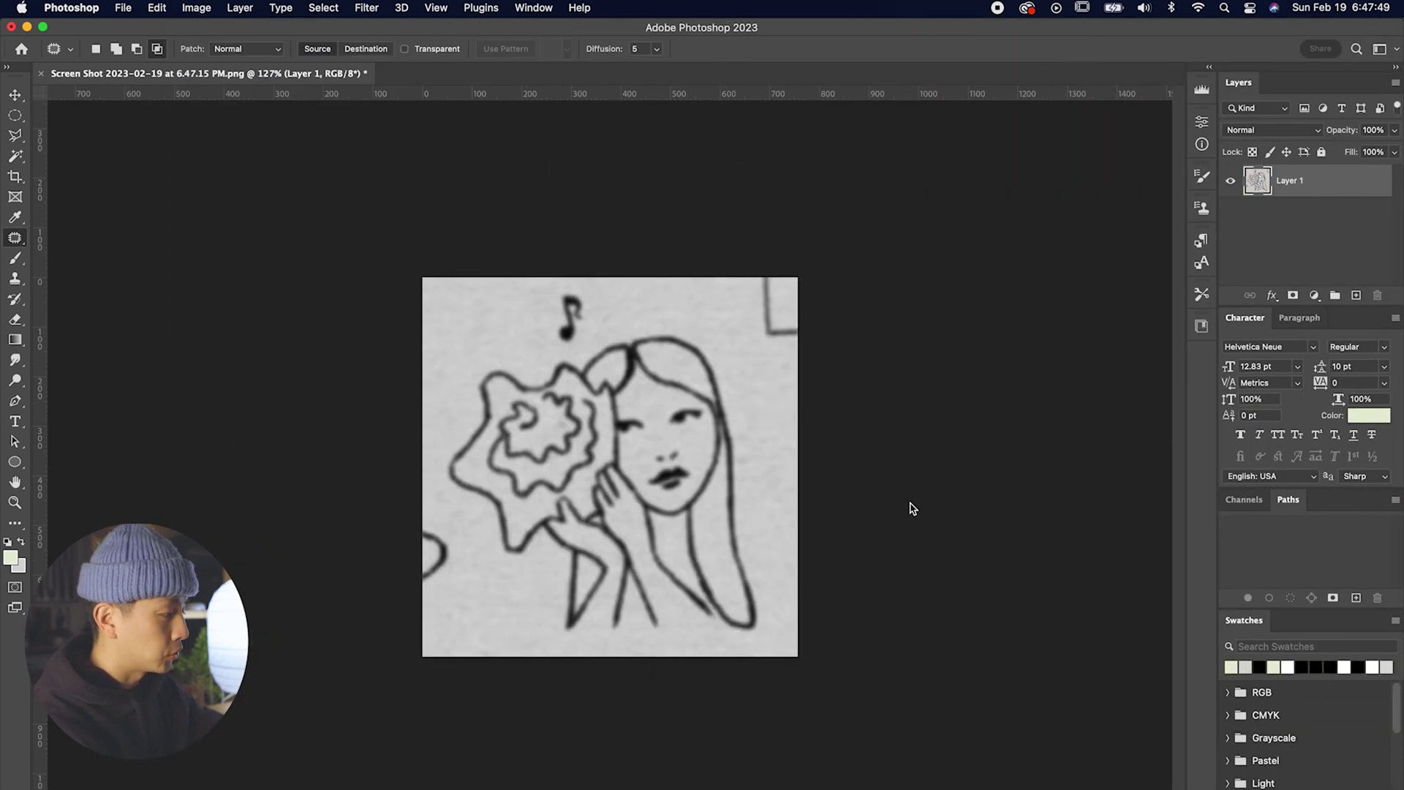
left_click_drag(890, 700, 834, 702)
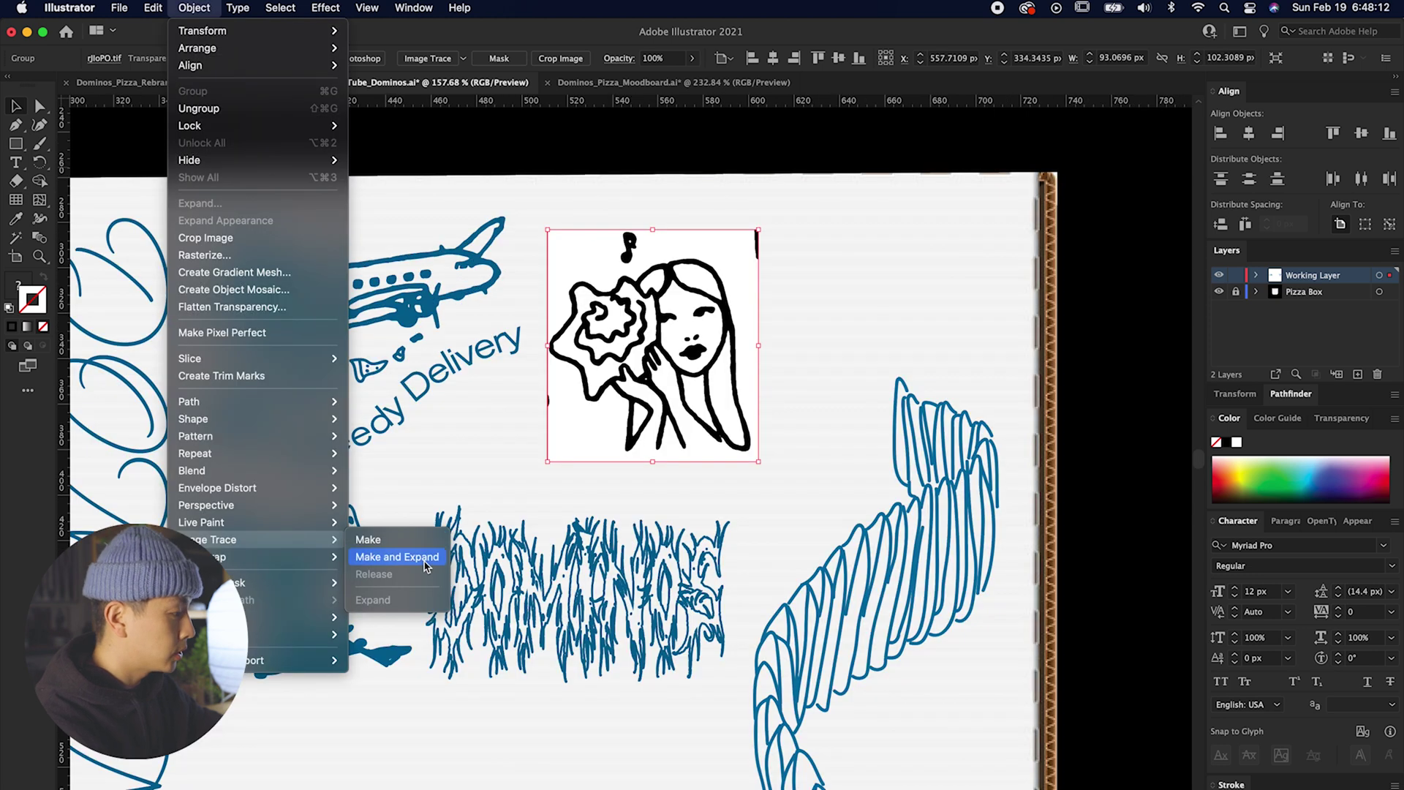
Image-trace and expand the woman drawing on the pizza box in Illustrator, and recolour its lines blue
left_click(428, 559)
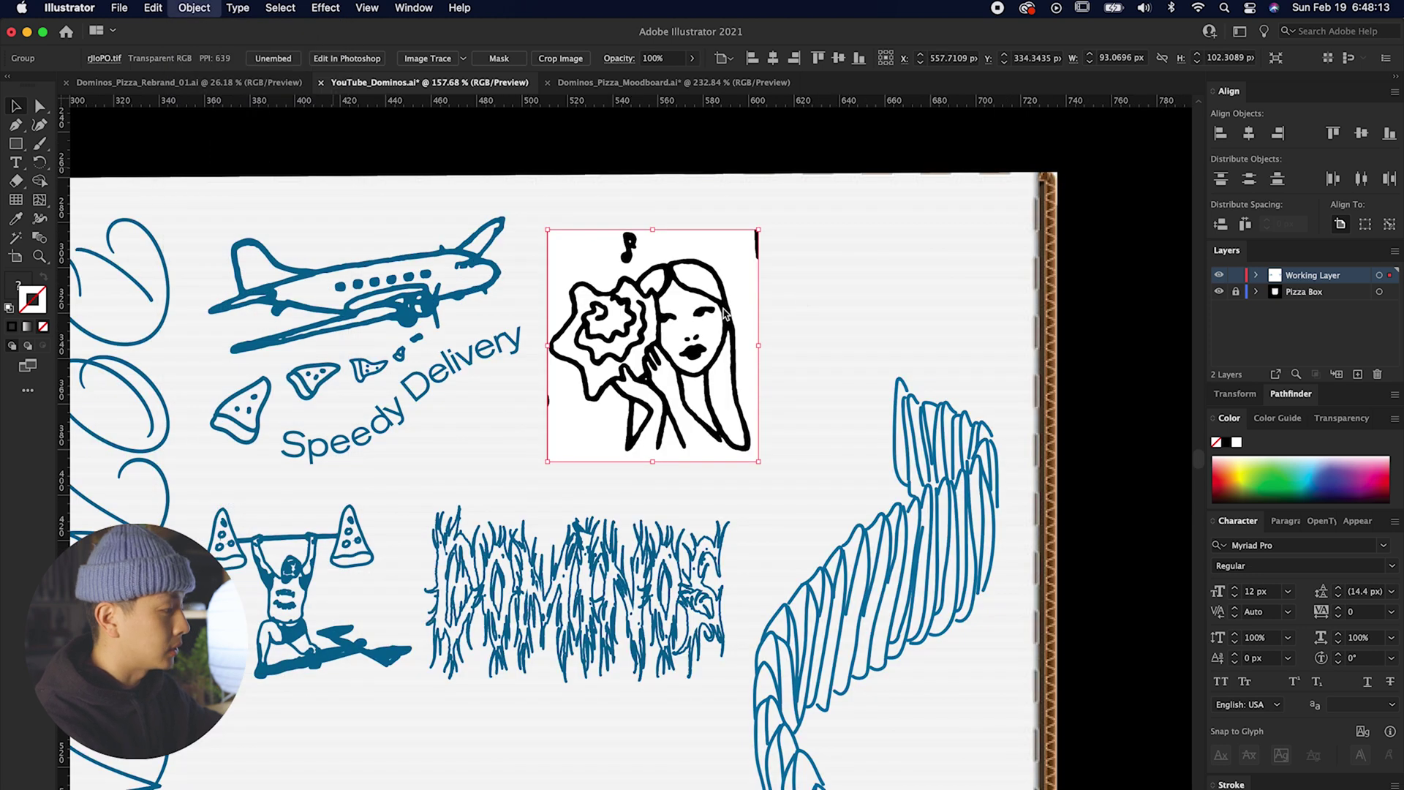
scroll(634, 316, "up", 5)
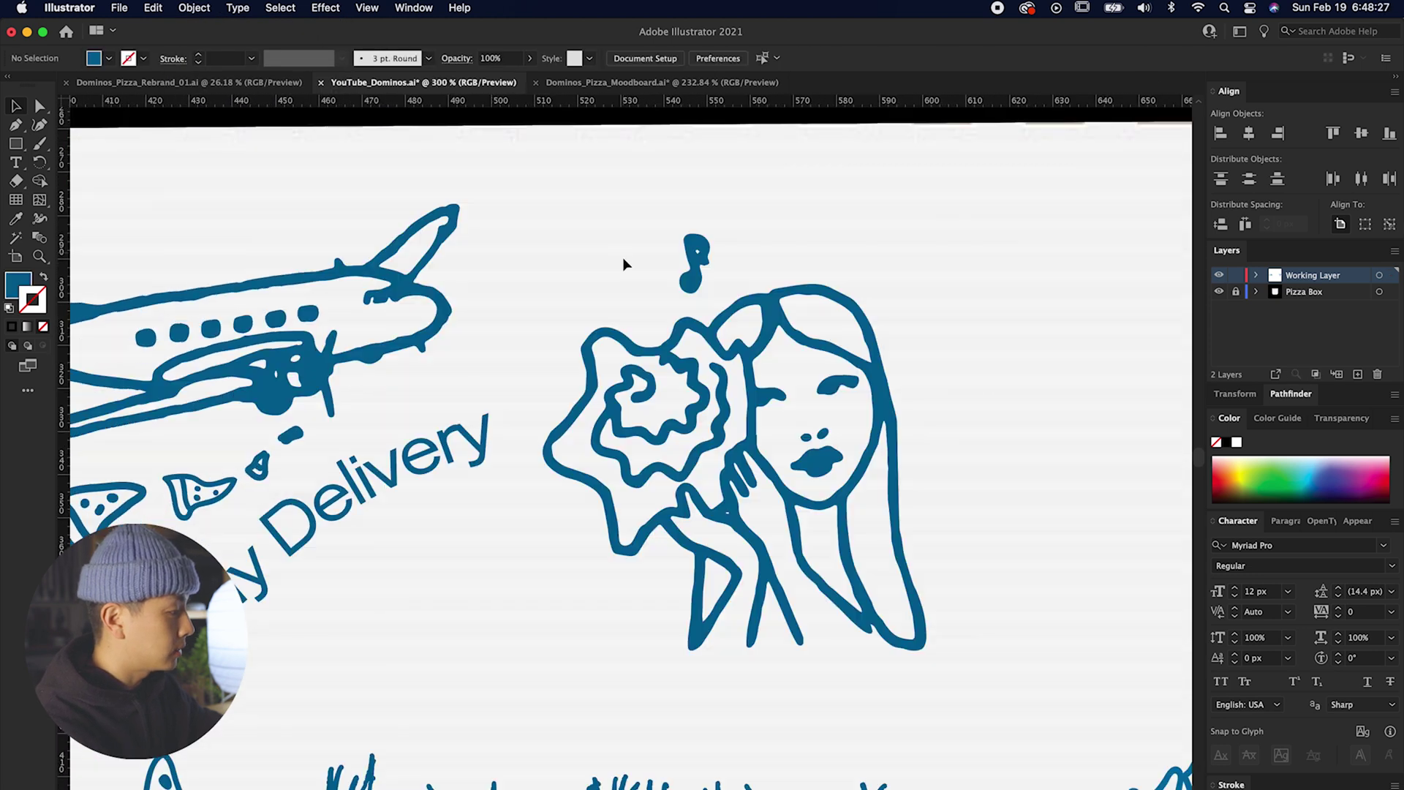
Delete the seashell's anchor points from the woman drawing, leaving her face, hair and hands
scroll(607, 322, "up", 4)
scroll(606, 322, "up", 3)
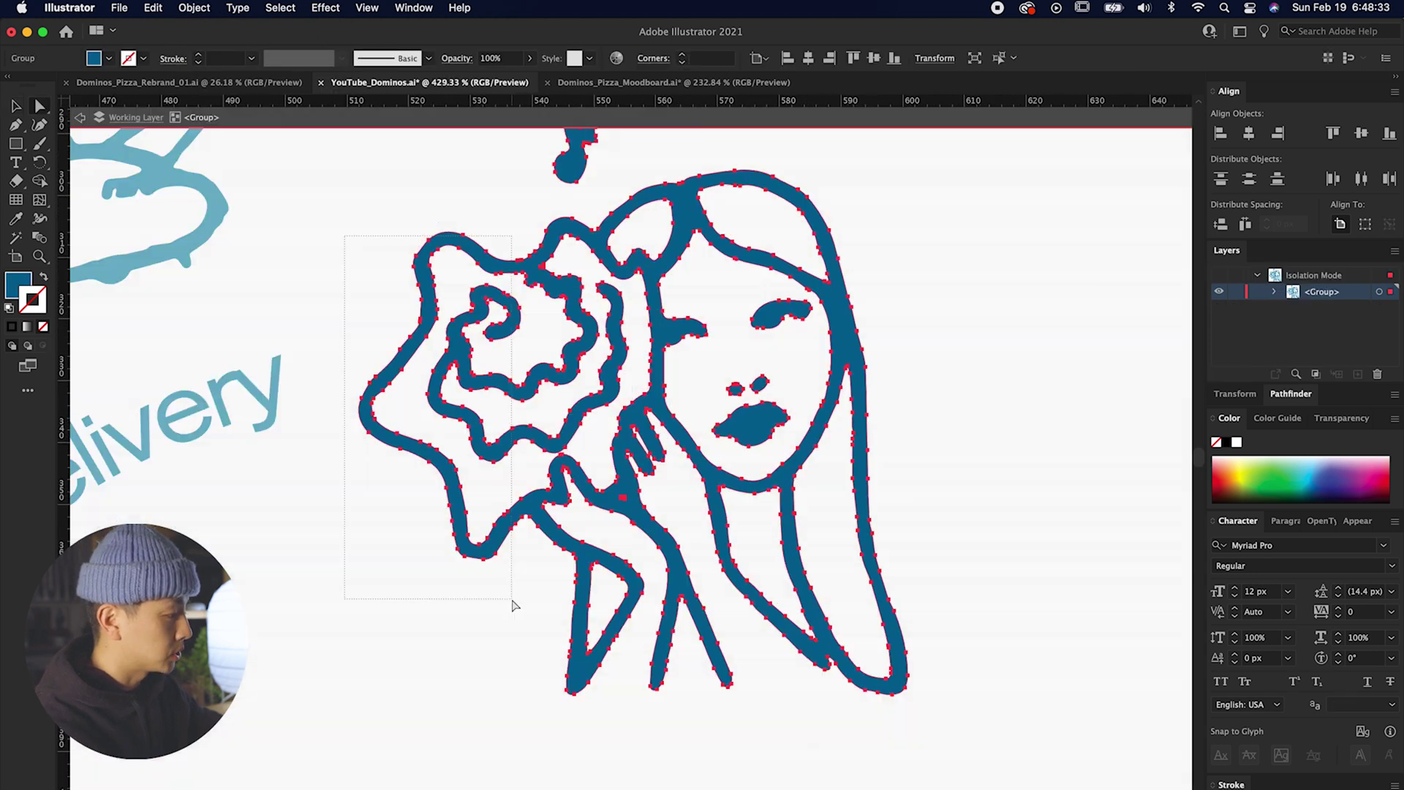
key("Delete")
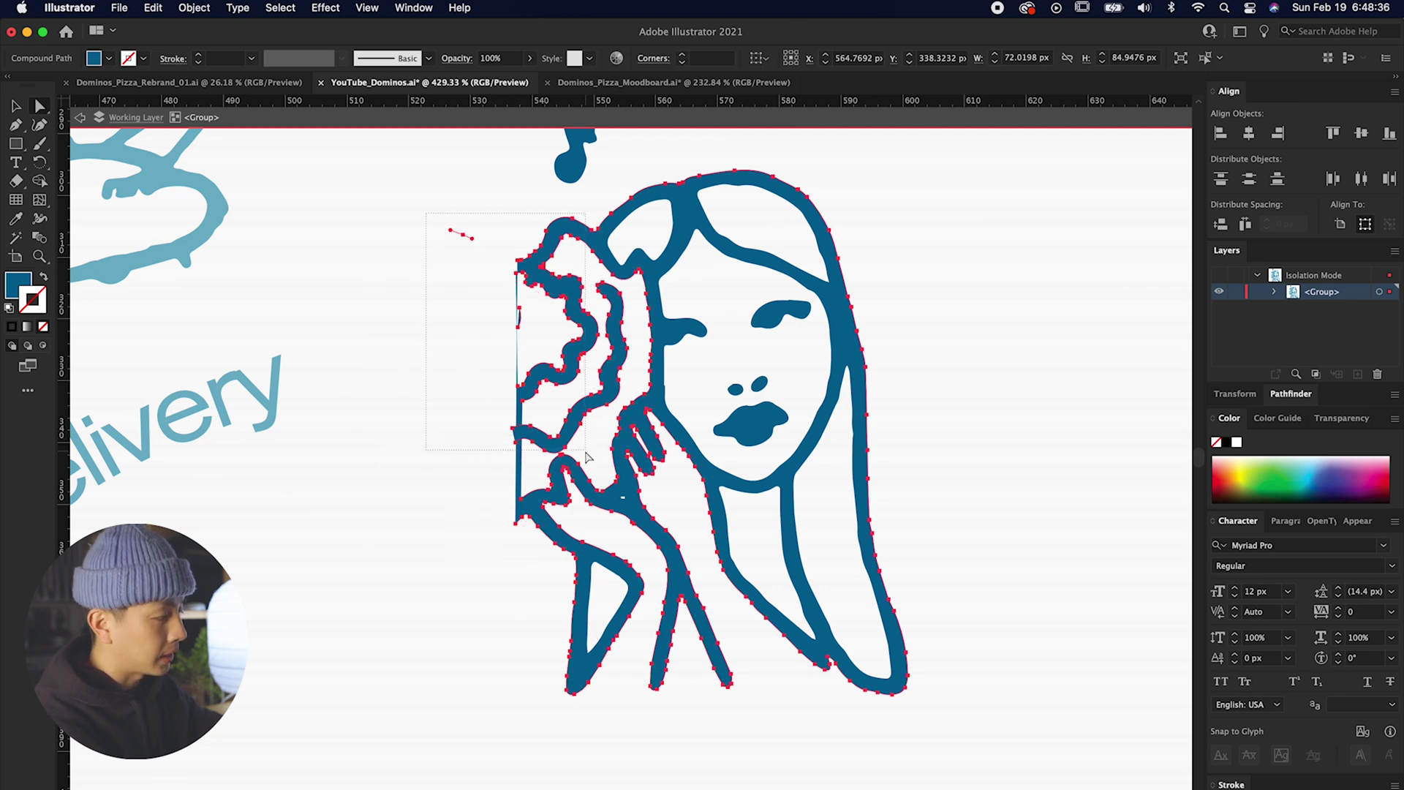
left_click_drag(585, 454, 586, 453)
key("Delete")
left_click_drag(613, 338, 614, 343)
key("Delete")
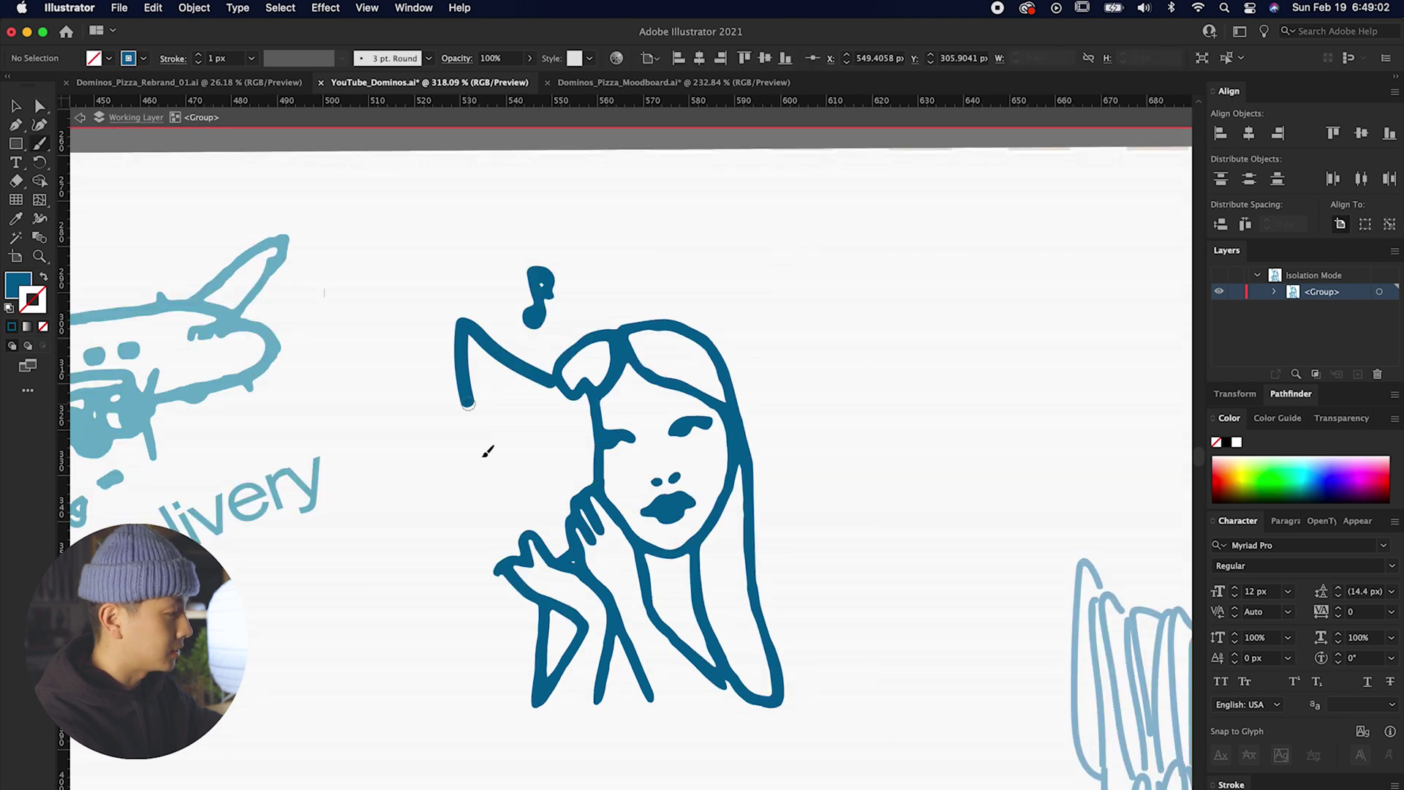
Paint a pizza slice with three ring toppings against the woman's ear and place a copied music note beside its tip
scroll(578, 437, "up", 3)
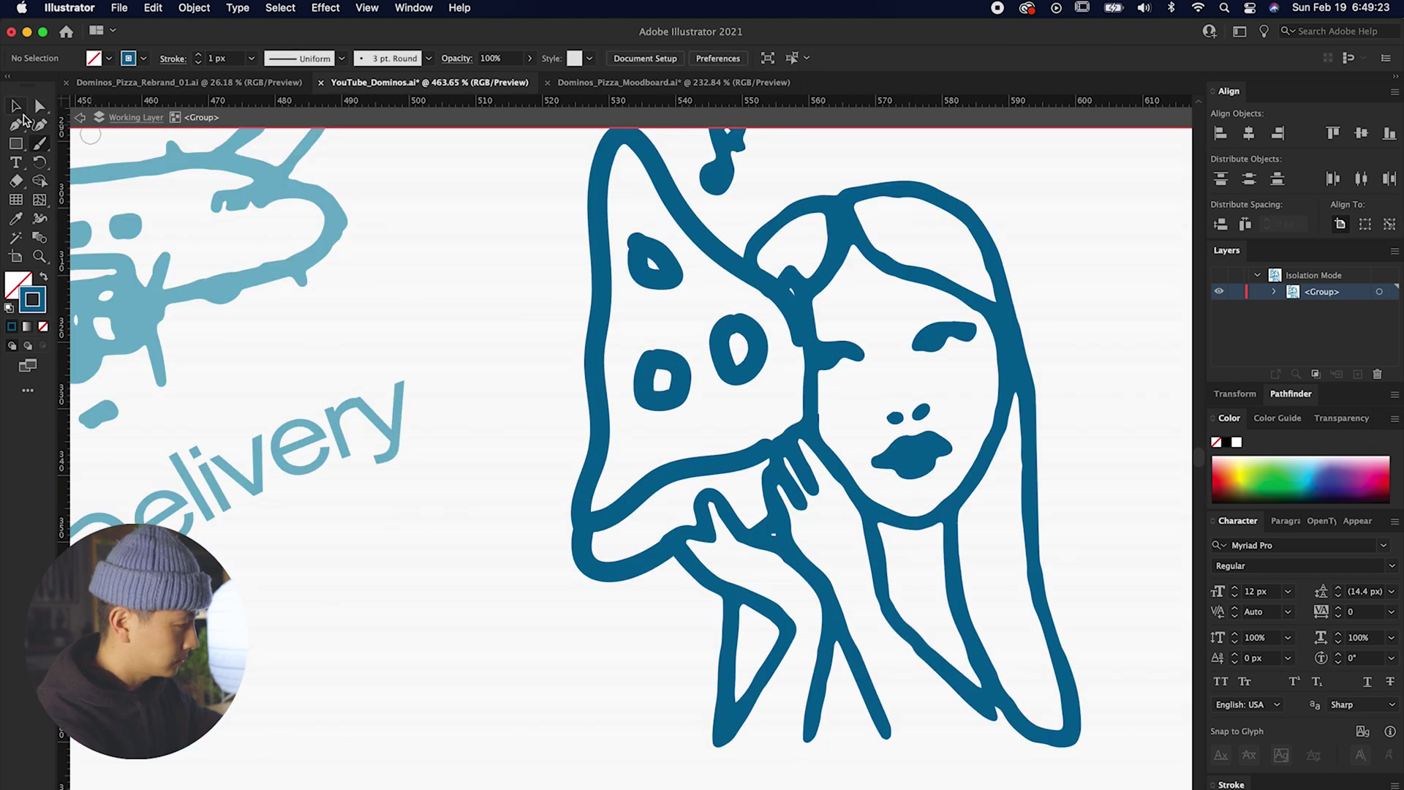
left_click(695, 302)
left_click_drag(694, 301, 541, 271)
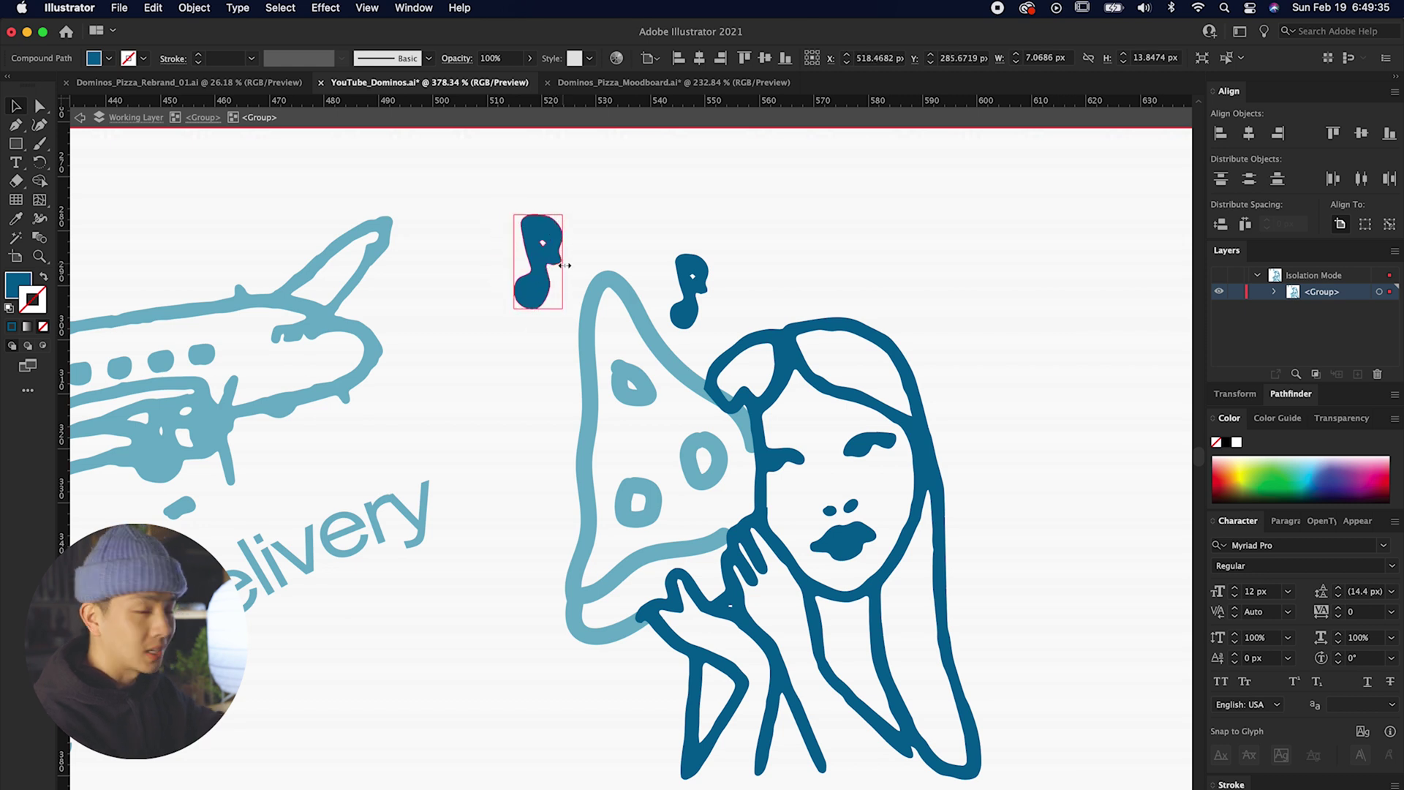
left_click(648, 218)
double_click(648, 218)
key("super+minus")
key("super+minus")
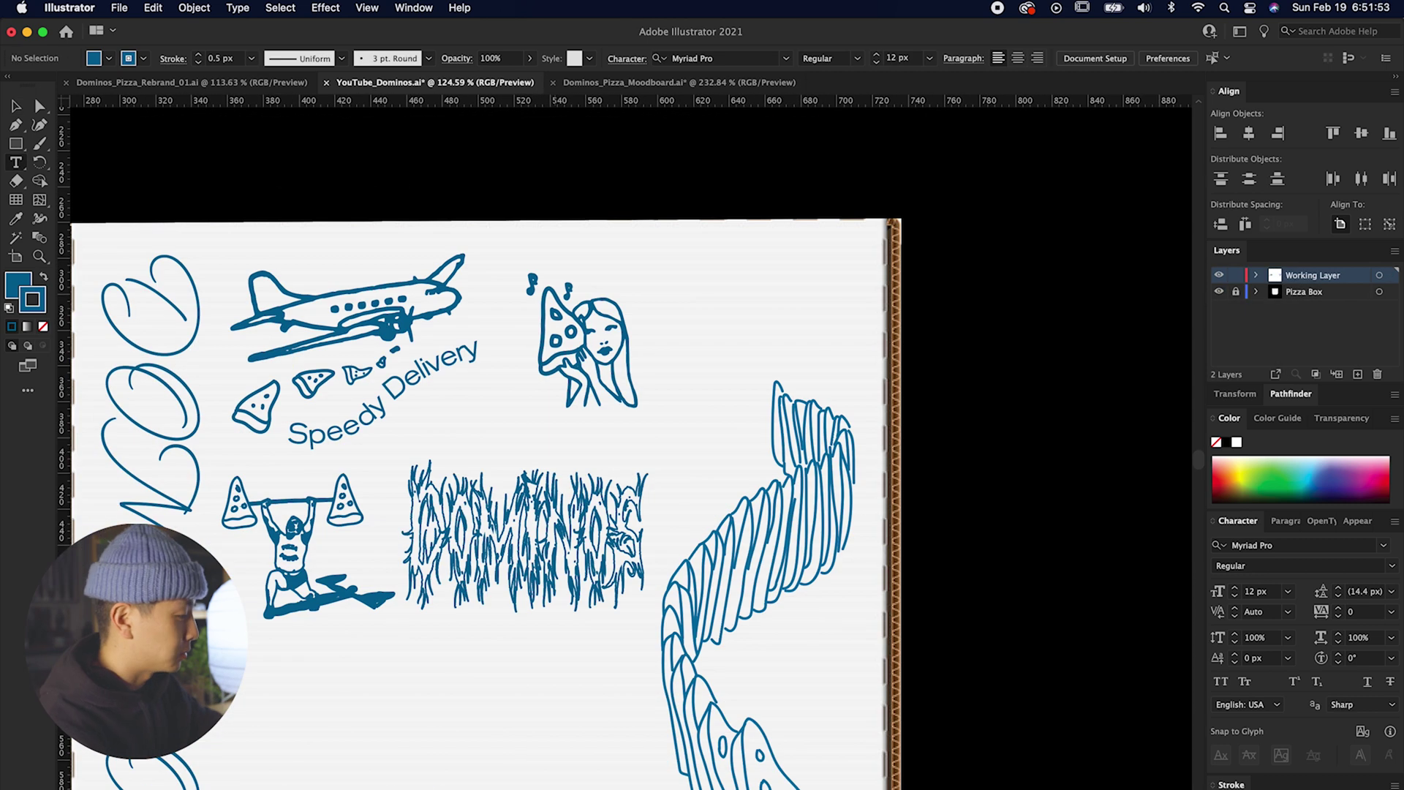
Add the blue caption "shhh, i can hear the pepperonis" above the woman drawing, set in Adobe Handwriting Ernie
left_click_drag(558, 477, 612, 480)
scroll(651, 407, "up", 5)
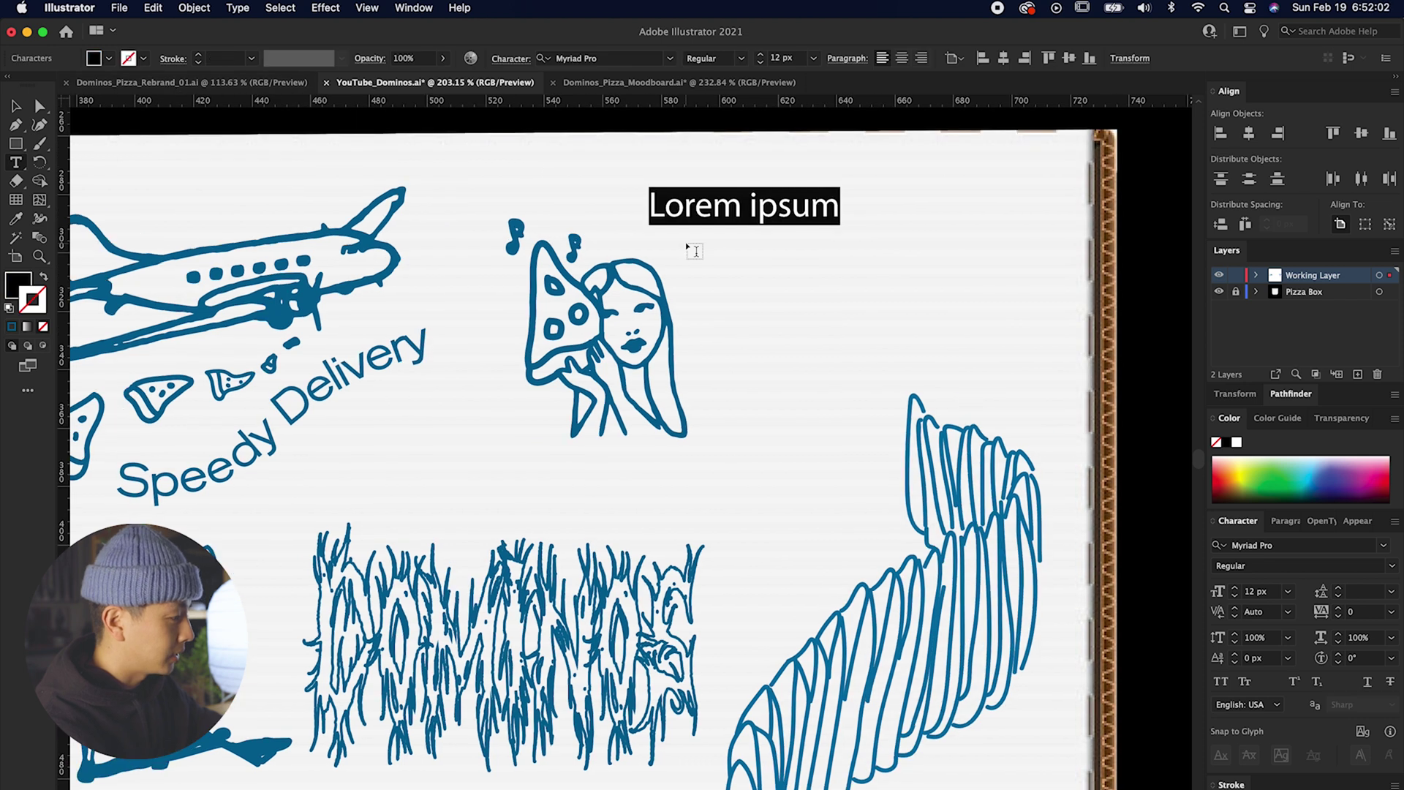
type("sjjj")
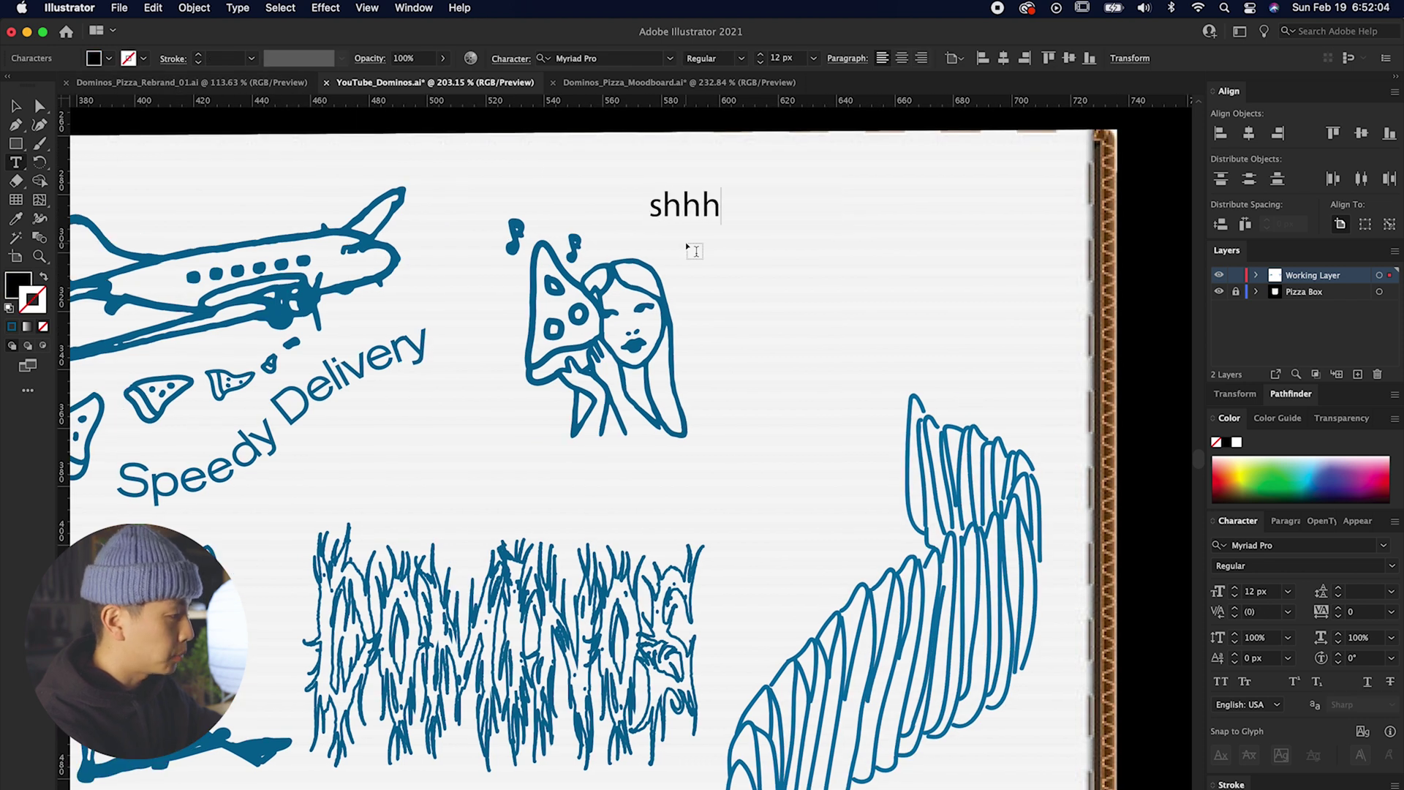
type(",")
scroll(686, 249, "down", 4)
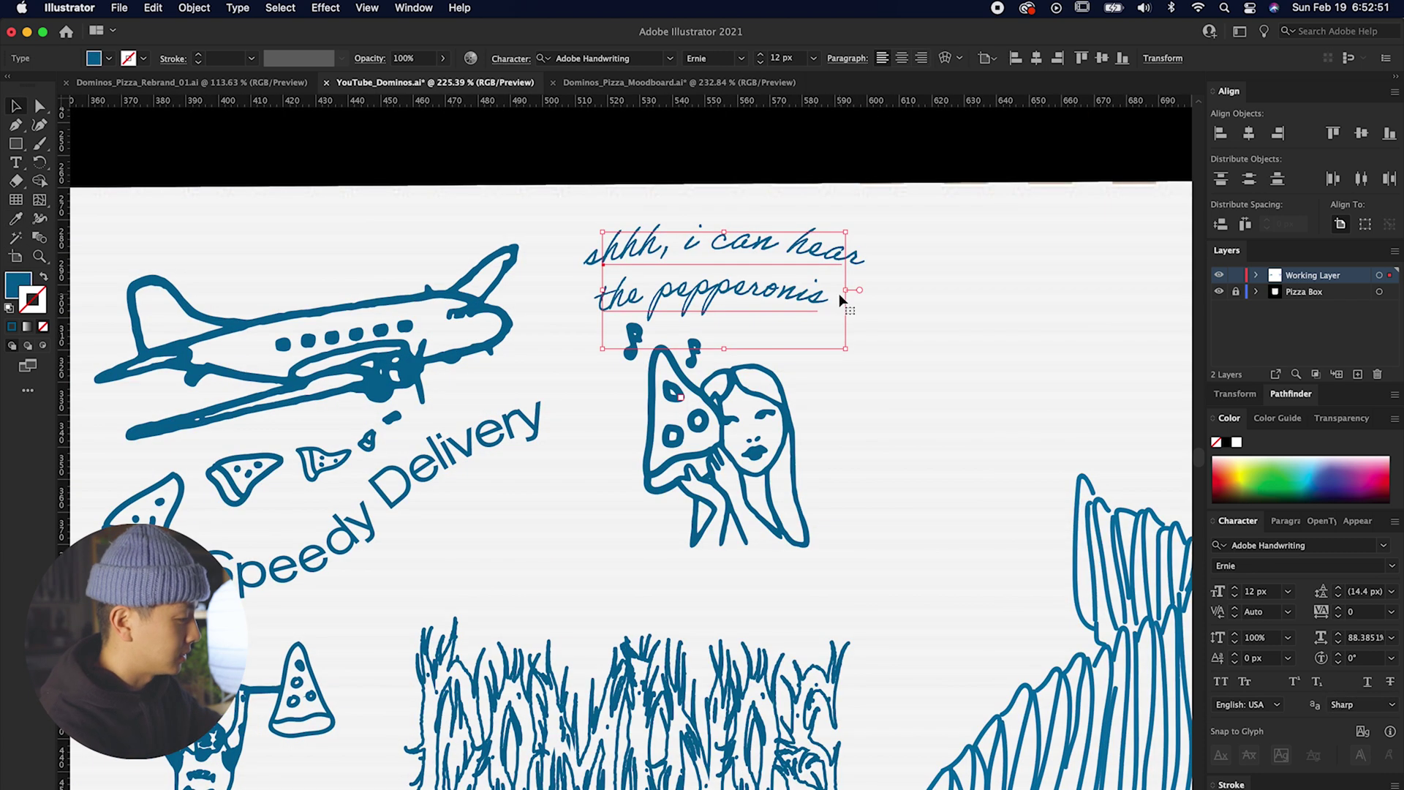
Narrow the pepperoni caption's text frame and nudge it into place over the woman with the slice
left_click_drag(846, 290, 810, 292)
key("shift+Right")
key("Down")
key("Down")
key("Left")
key("Left")
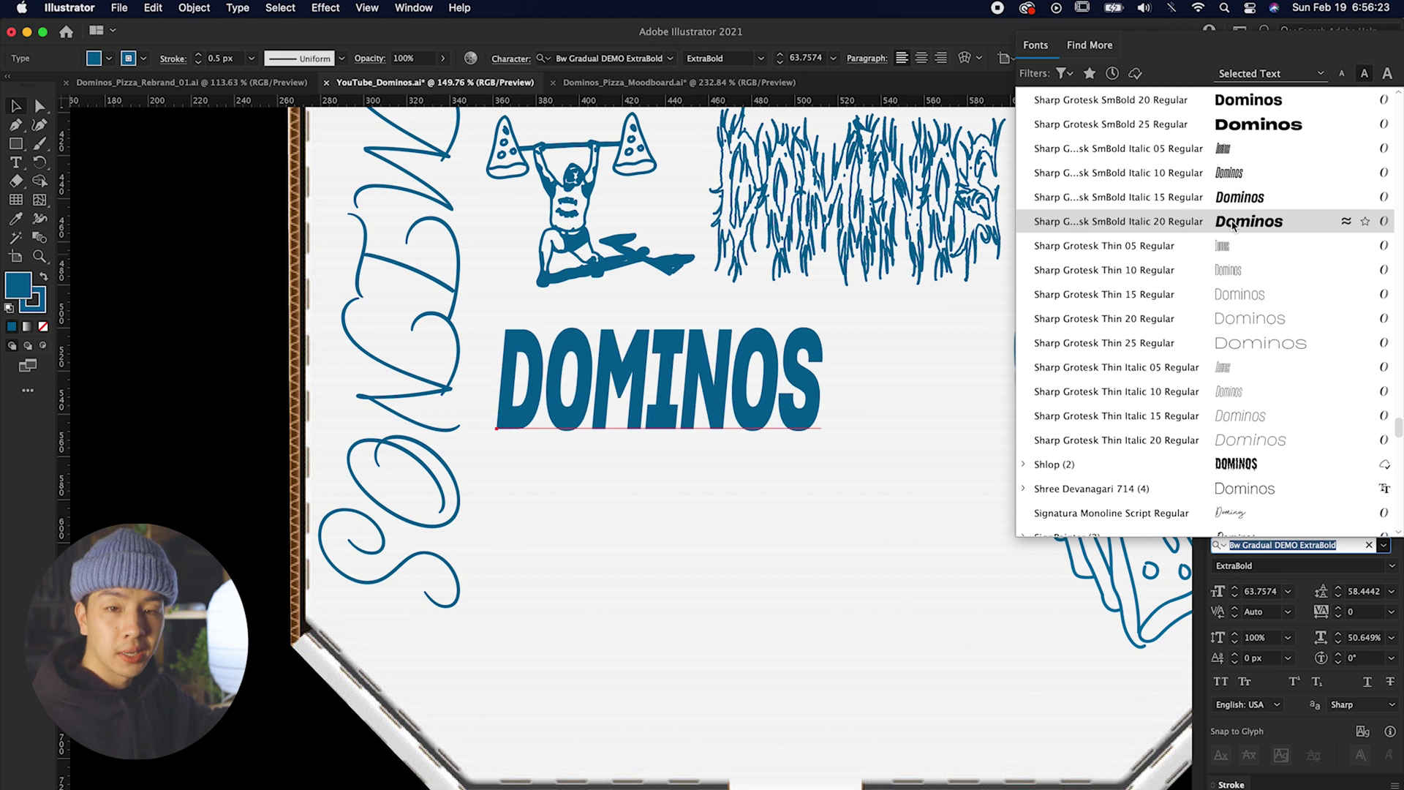
Set the DOMINOS word below the weightlifter in Sharp Grotesk SmBold Italic 20 and scale it down
left_click(1233, 222)
left_click_drag(826, 401, 697, 442)
scroll(662, 416, "up", 5)
Duplicate the DOMINOS word directly below and mask the copy with a rectangle that cuts off the tops of its letters
left_click_drag(554, 442, 542, 576)
scroll(438, 490, "up", 2)
scroll(404, 433, "down", 2)
key("m")
left_click_drag(264, 394, 937, 542)
key("v")
left_click(512, 347, "shift")
right_click(512, 347)
left_click(558, 486)
left_click(565, 726)
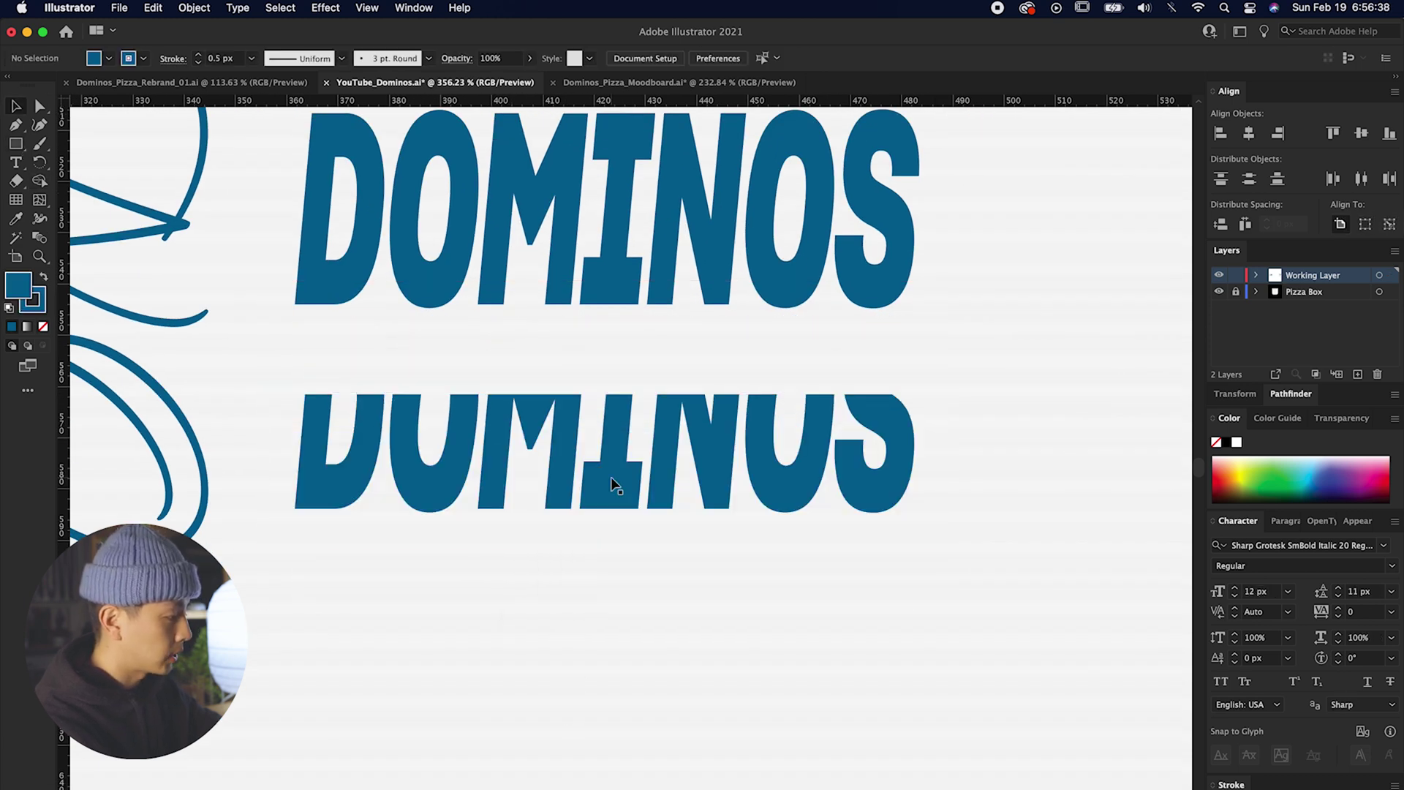
Stack further masked DOMINOS copies tightly underneath, shifting the contents of their clip groups so each row shows less of the letters
left_click_drag(611, 477, 612, 420)
left_click_drag(611, 422, 612, 398)
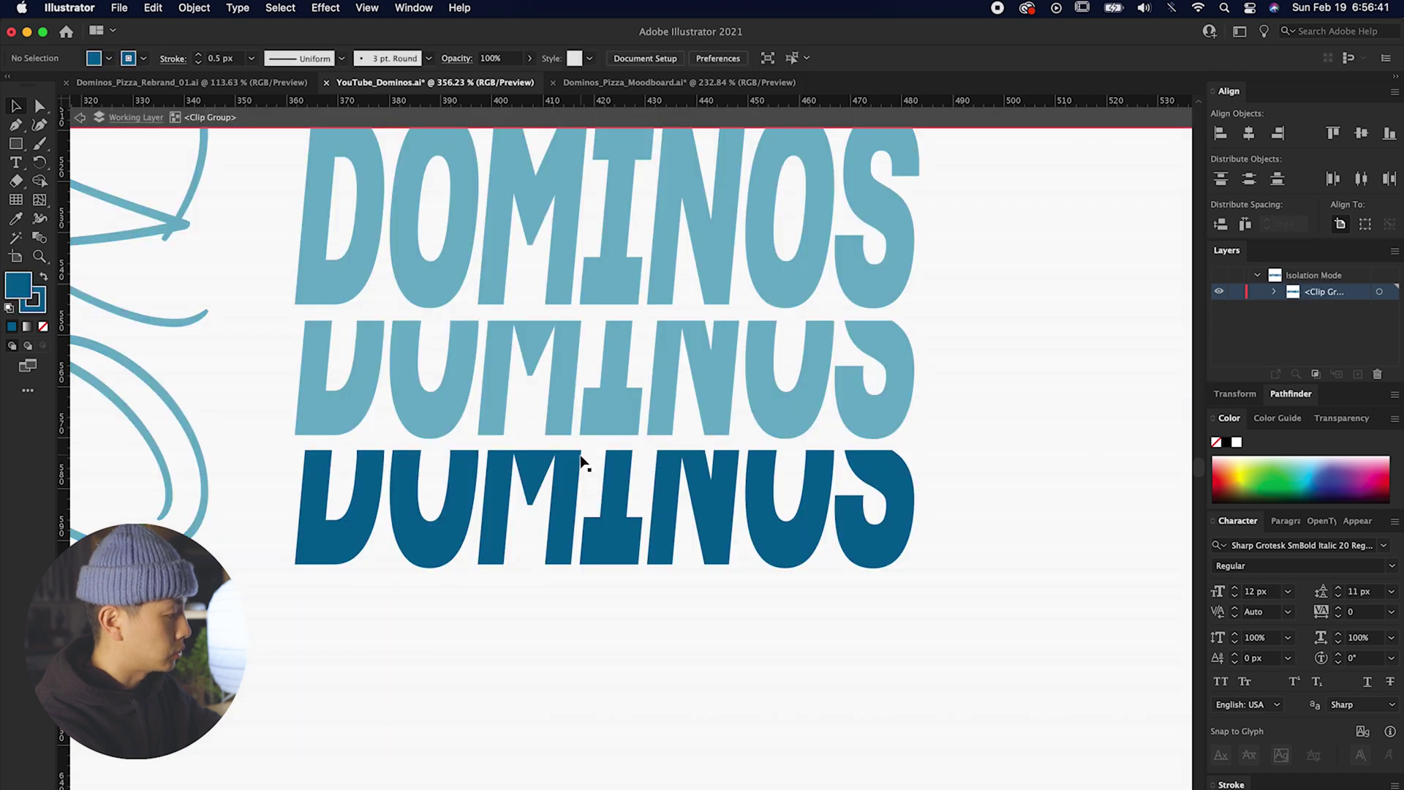
left_click(580, 449)
key("shift+Right")
key("shift+Down")
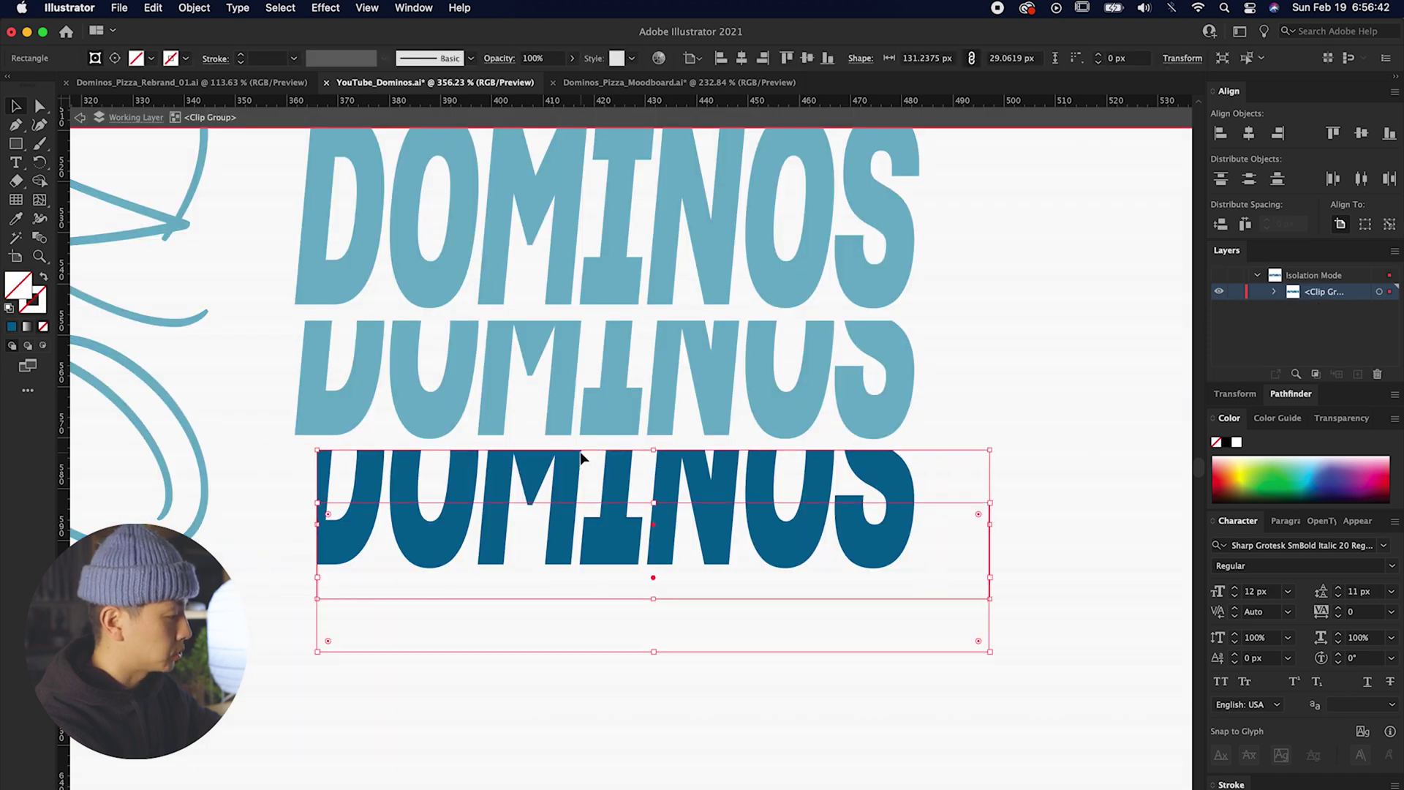
left_click_drag(757, 512, 720, 547)
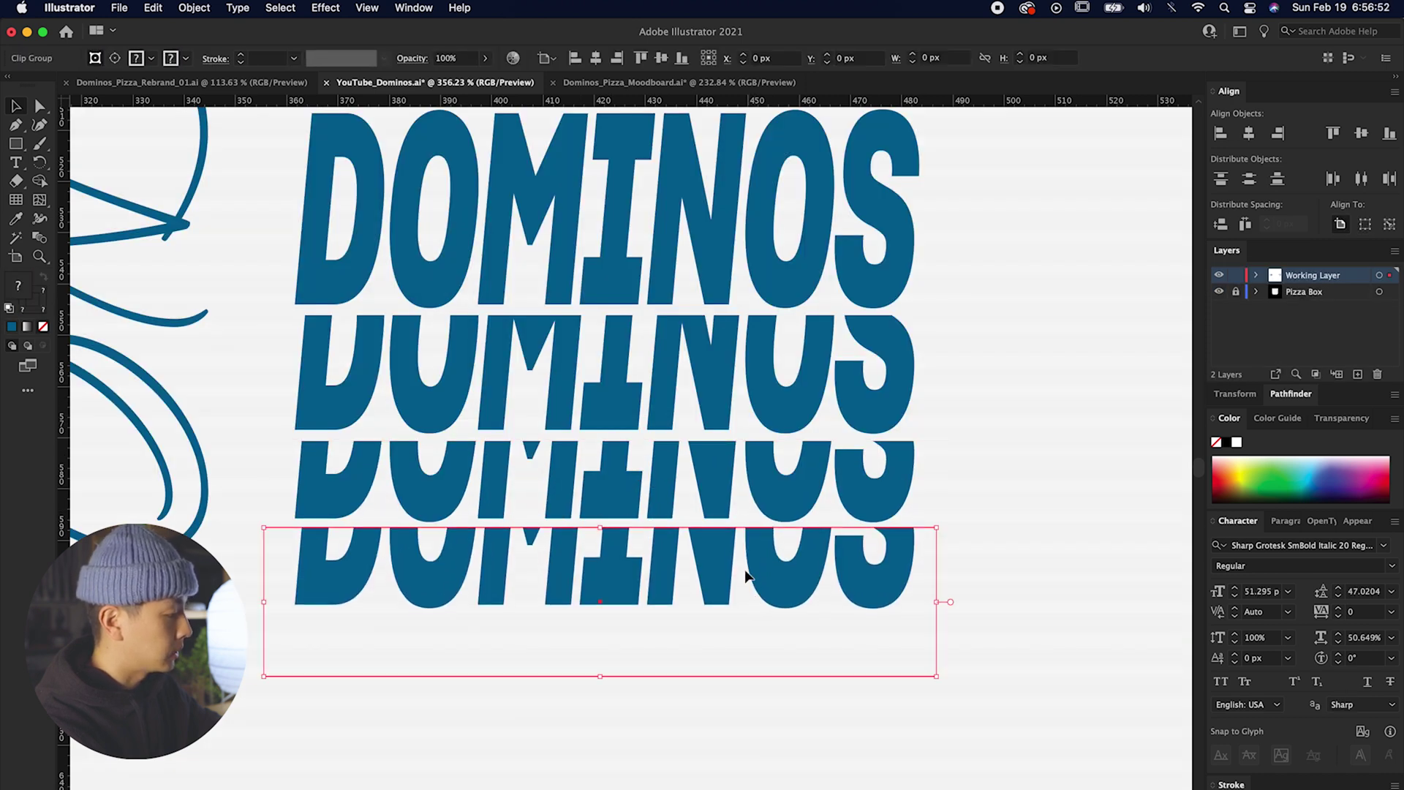
double_click(730, 589)
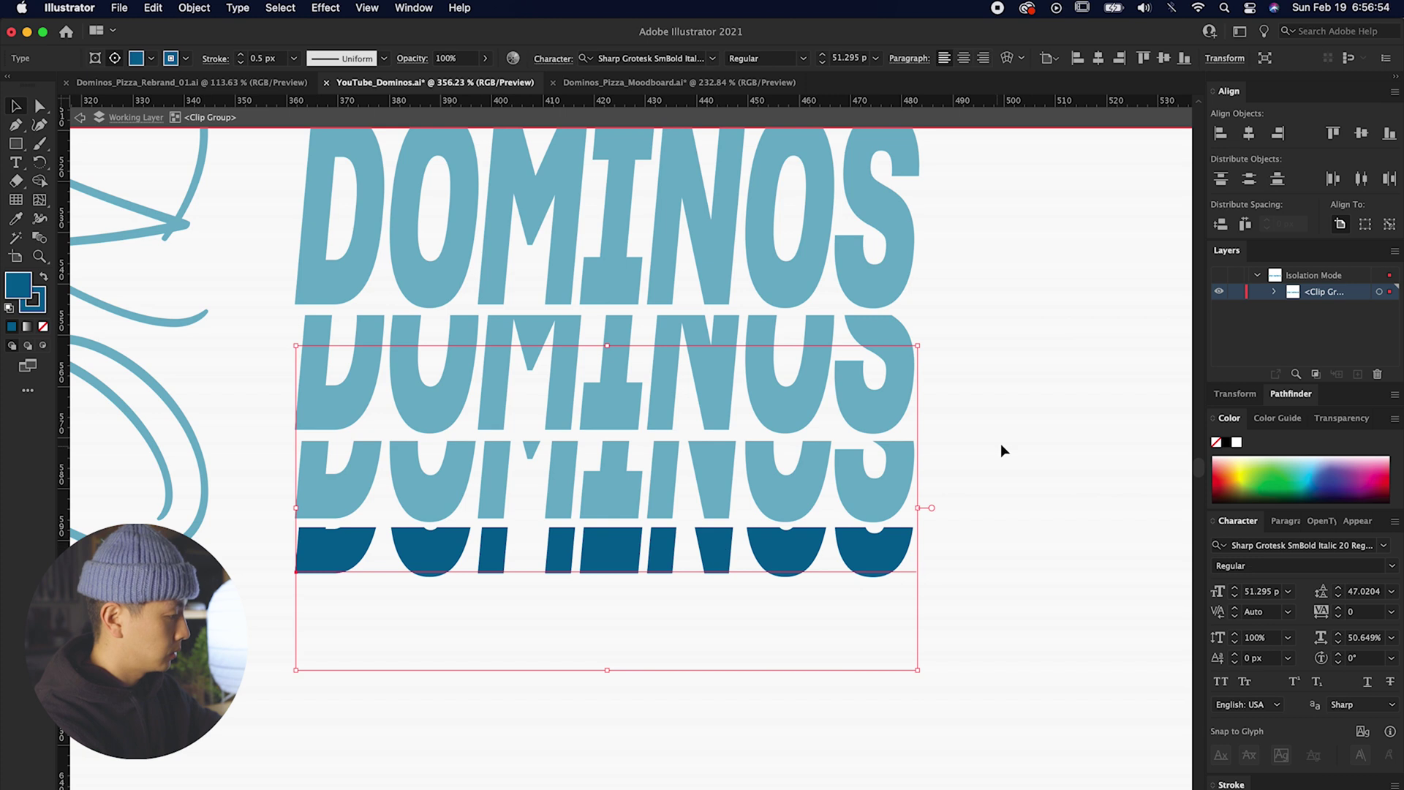
double_click(1001, 448)
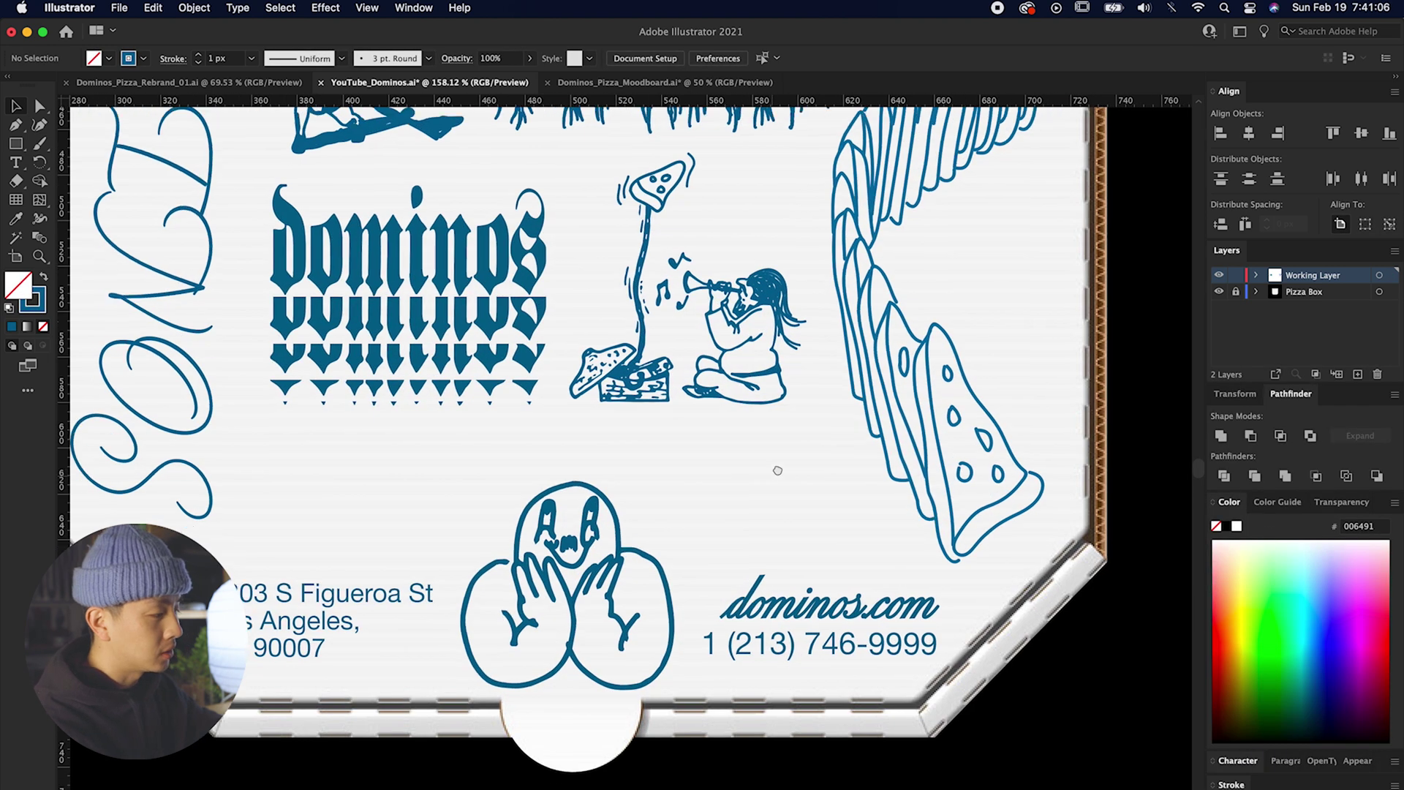
Save the file and draw an unfilled circle about 159 px wide around the bald figure with raised hands, nudging it to centre
scroll(778, 471, "down", 3)
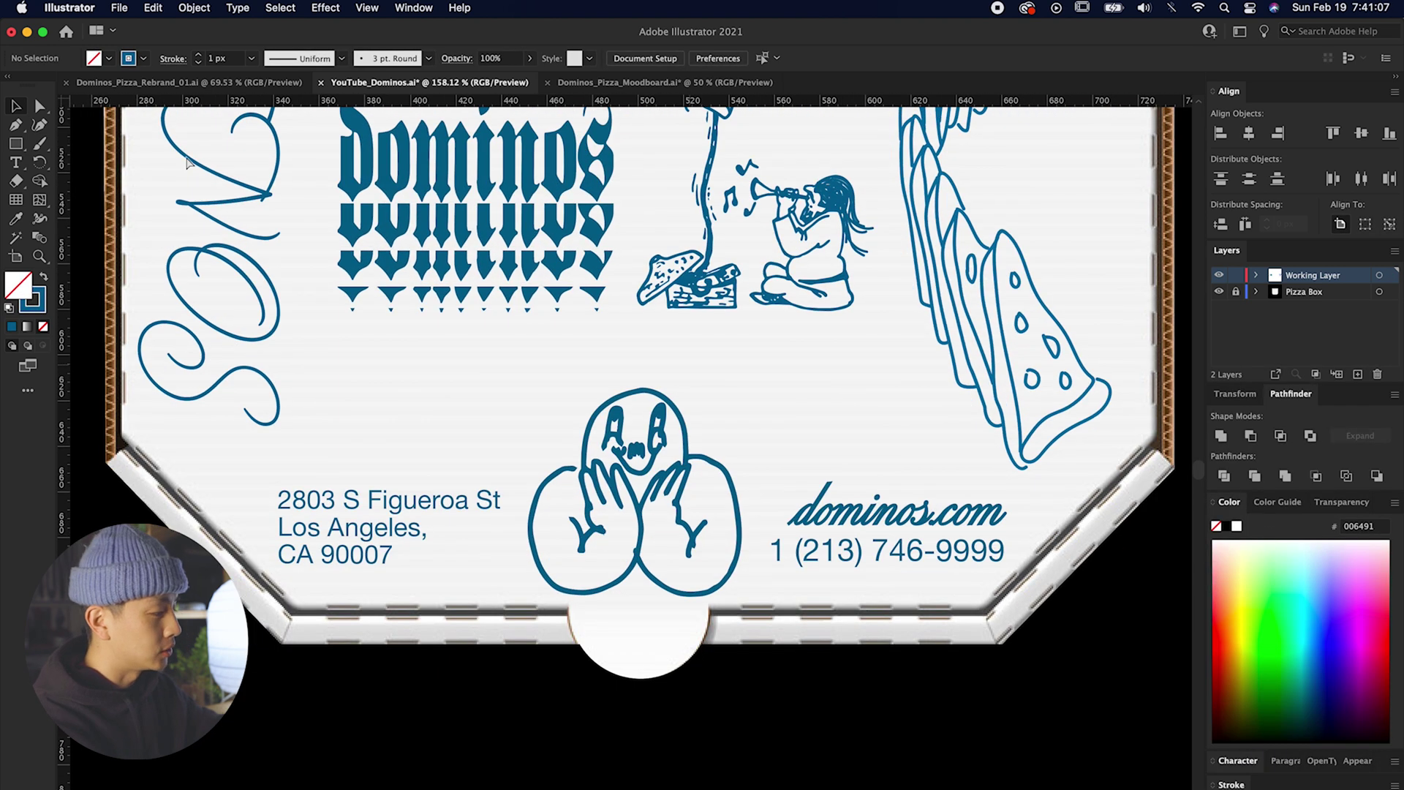
key("super+s")
left_click(15, 144)
left_click(71, 165)
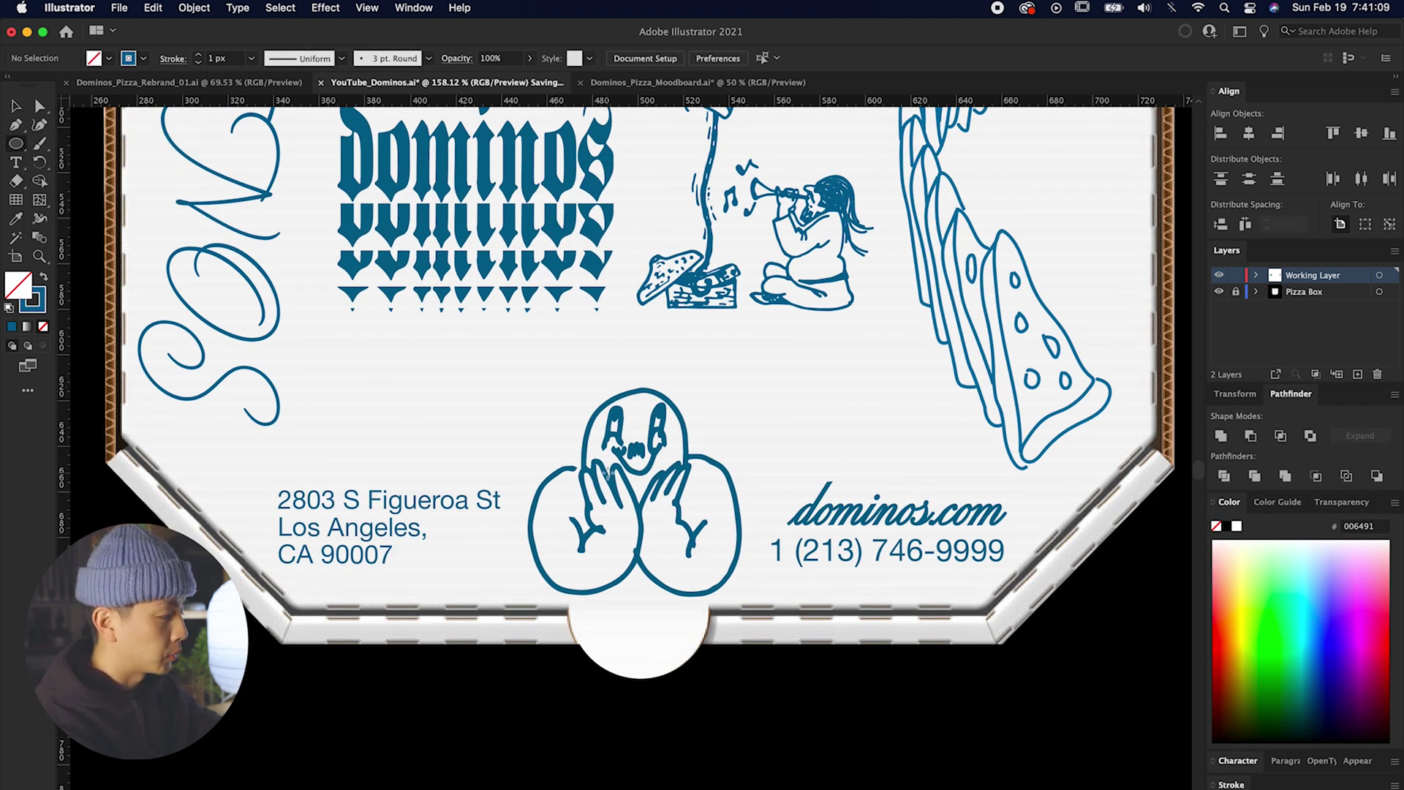
mouse_move(630, 549)
left_mouse_down()
mouse_move(816, 578)
mouse_move(834, 598)
left_mouse_up()
key("Right")
key("Right")
key("Right")
key("Up")
key("Up")
key("Up")
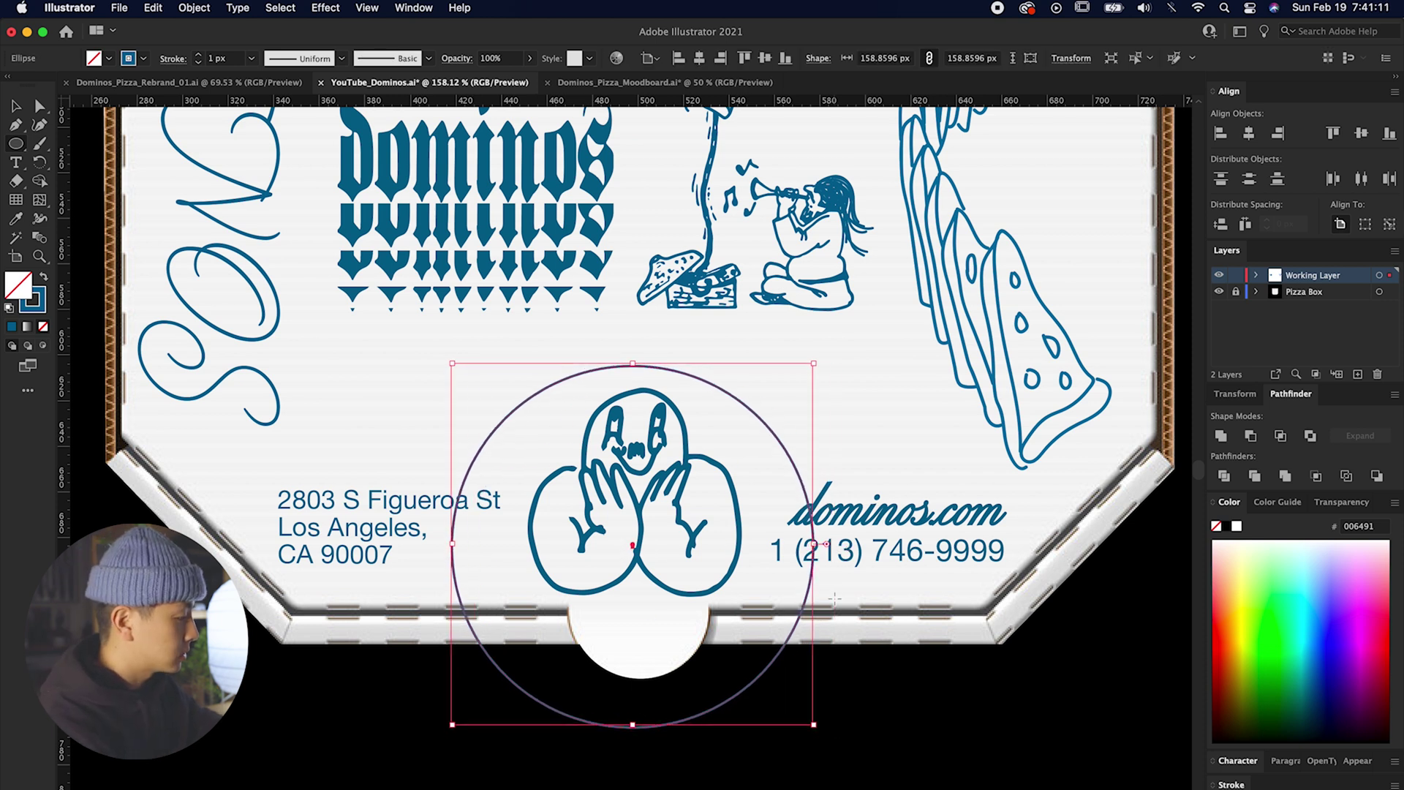
Write "Call us whenever..." along the circle's path over the figure with raised hands
left_click(15, 168)
left_click(15, 172)
left_click(73, 190)
left_click(489, 417)
type("So")
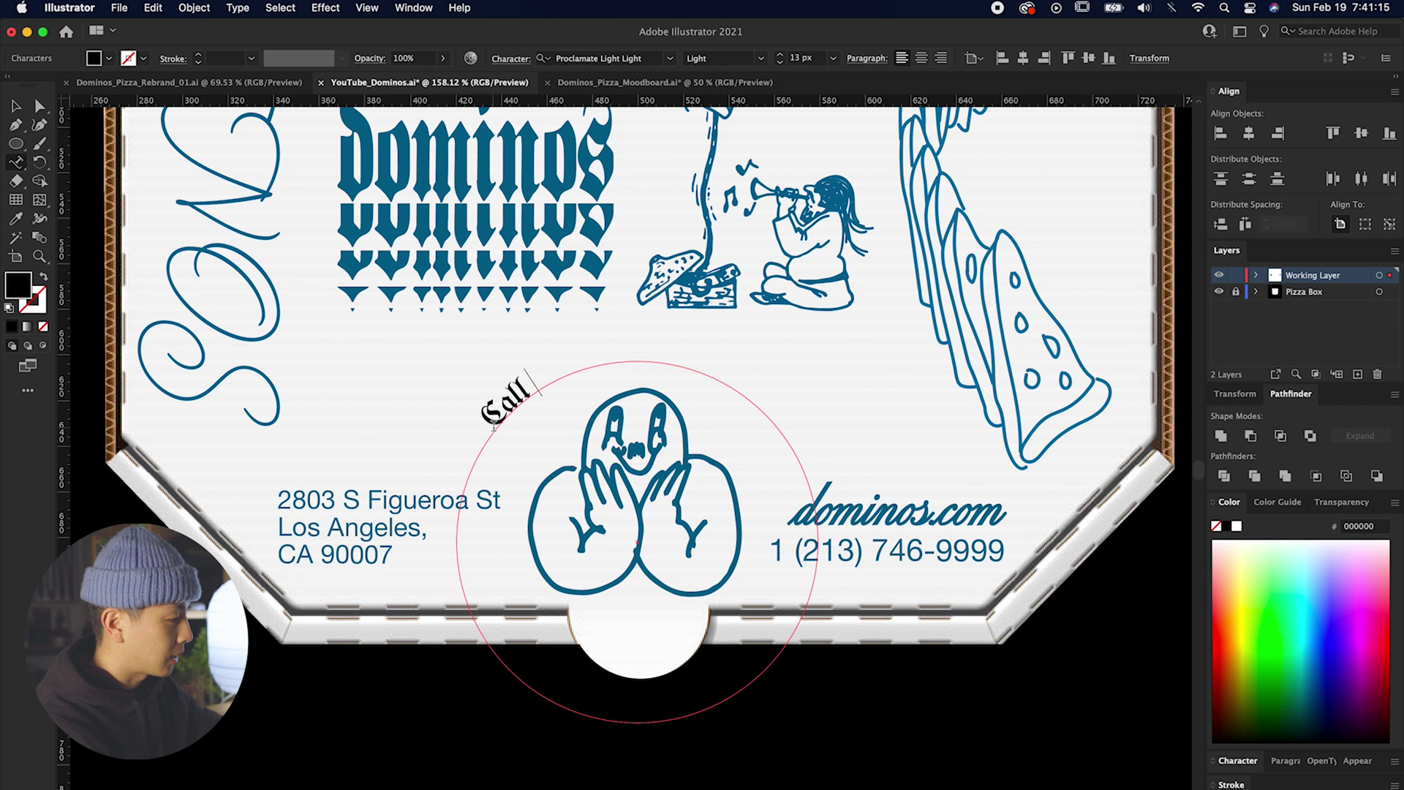
type("er...")
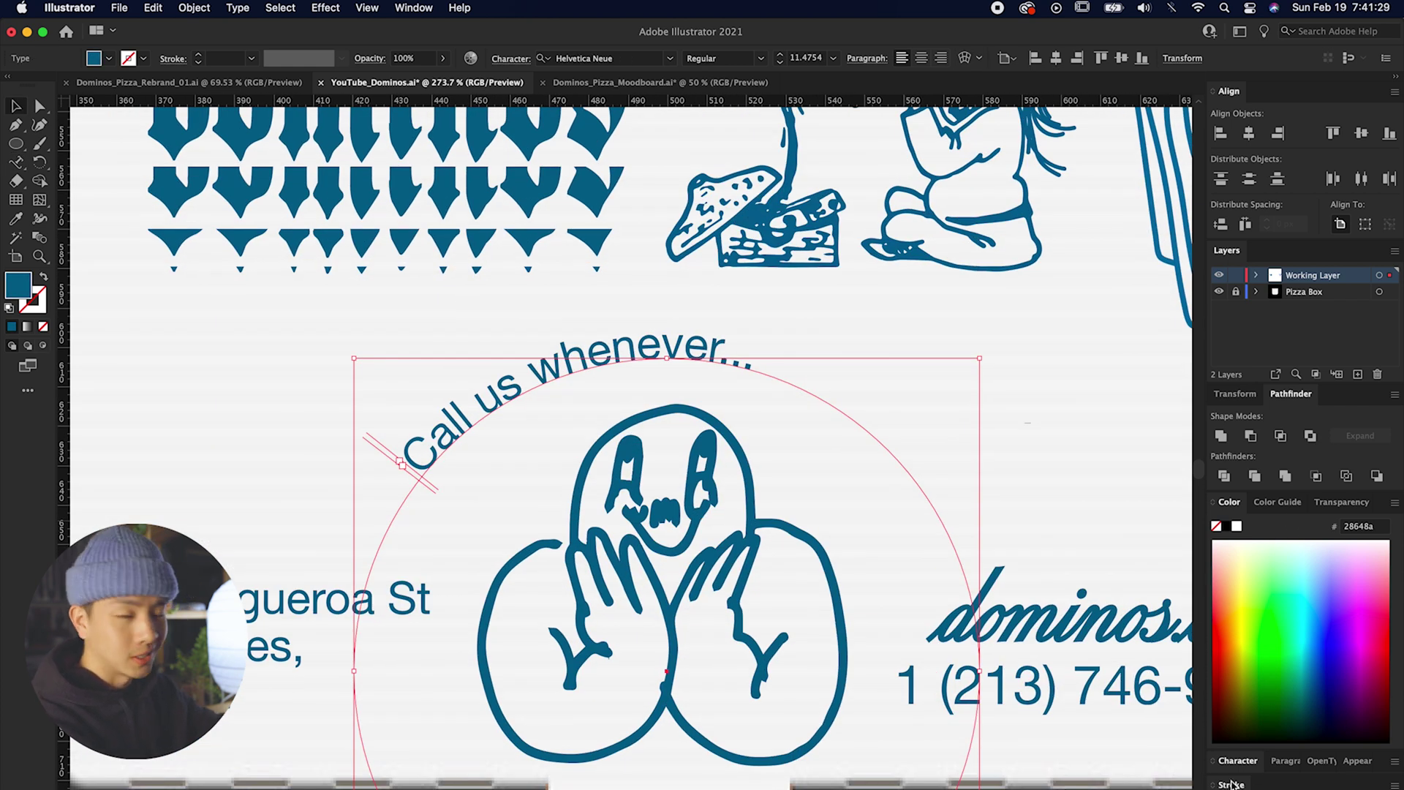
Set the curved "Call us whenever..." text in Beloved Script Bold and enlarge it to arch over the figure's head
left_click(1239, 761)
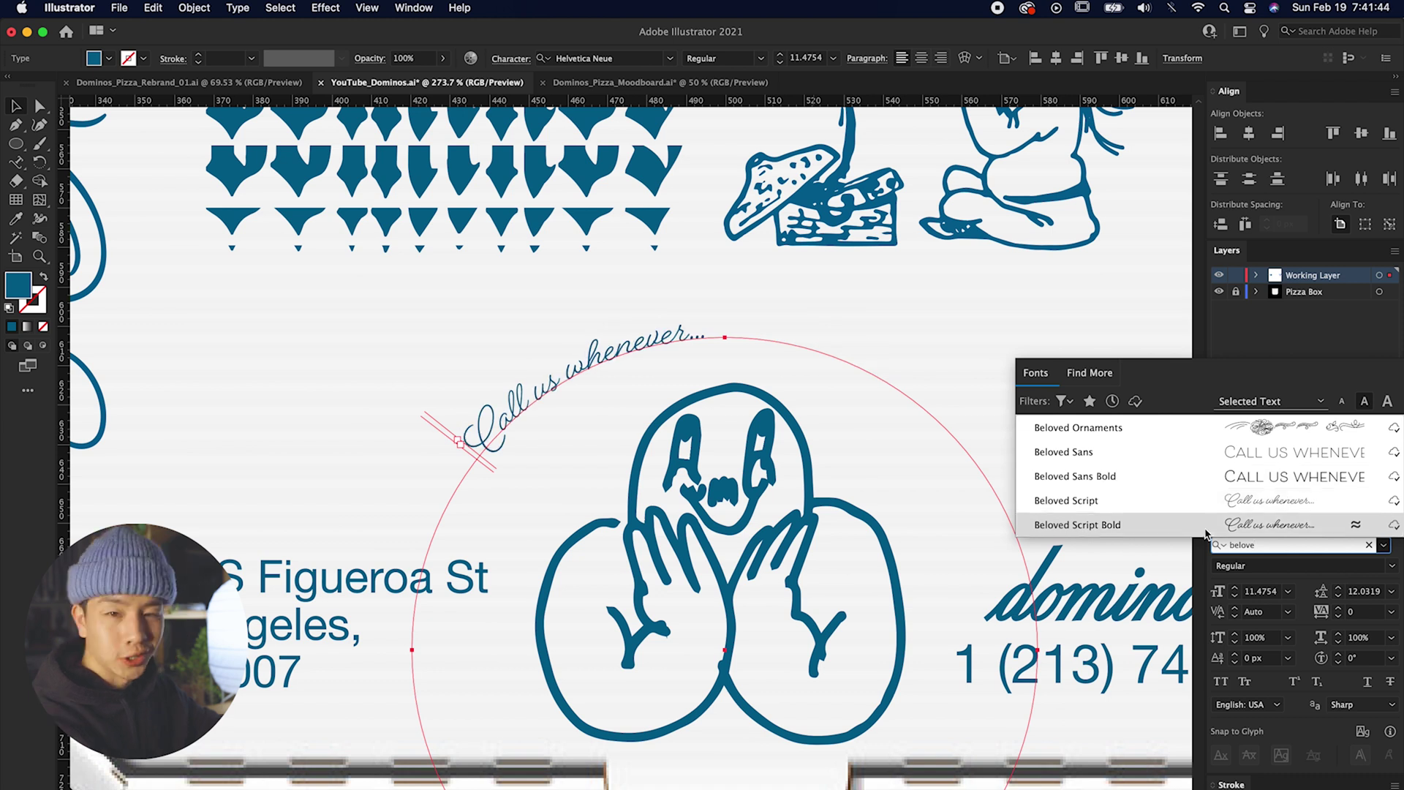
left_click(1234, 588)
left_click(1234, 588)
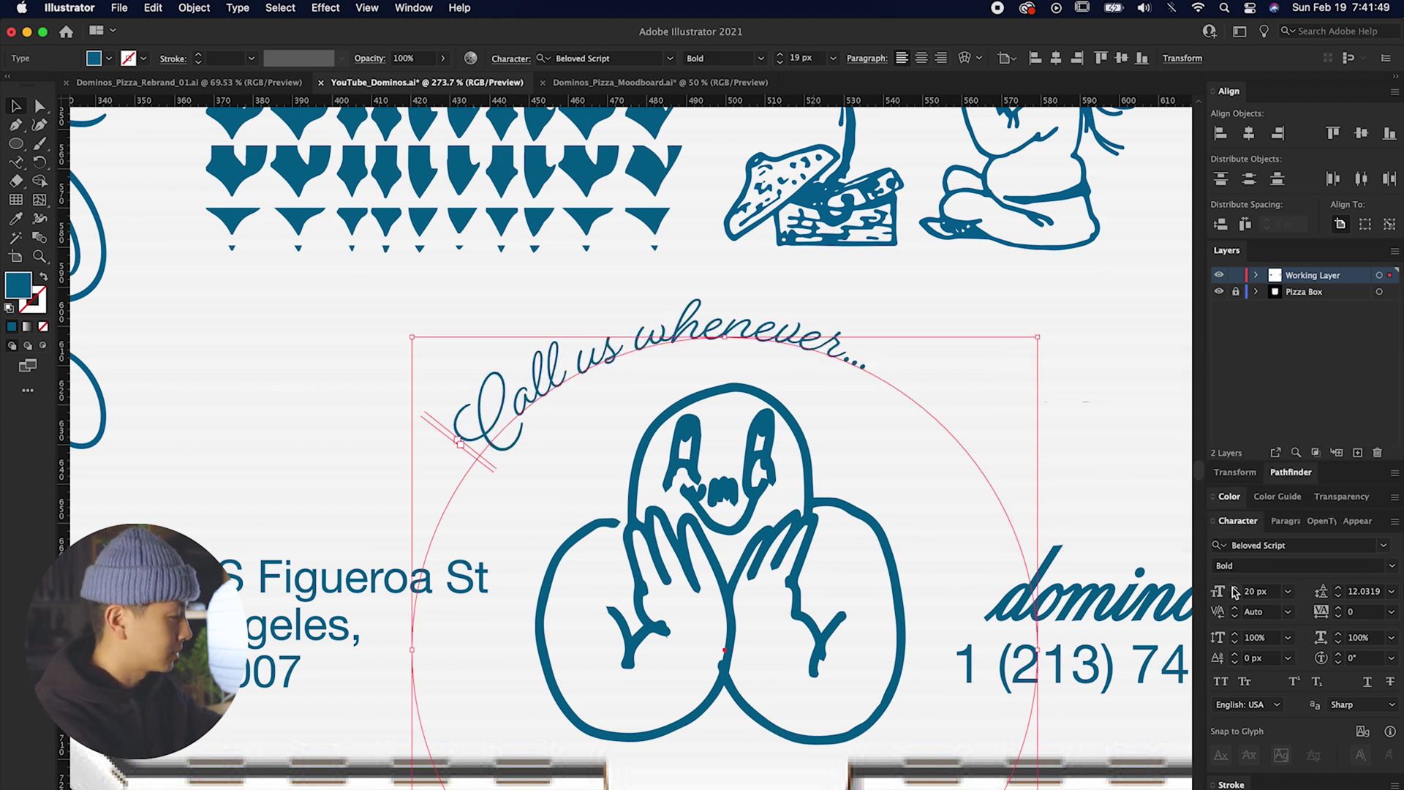
left_click(1234, 588)
left_click(1235, 588)
left_click(1234, 588)
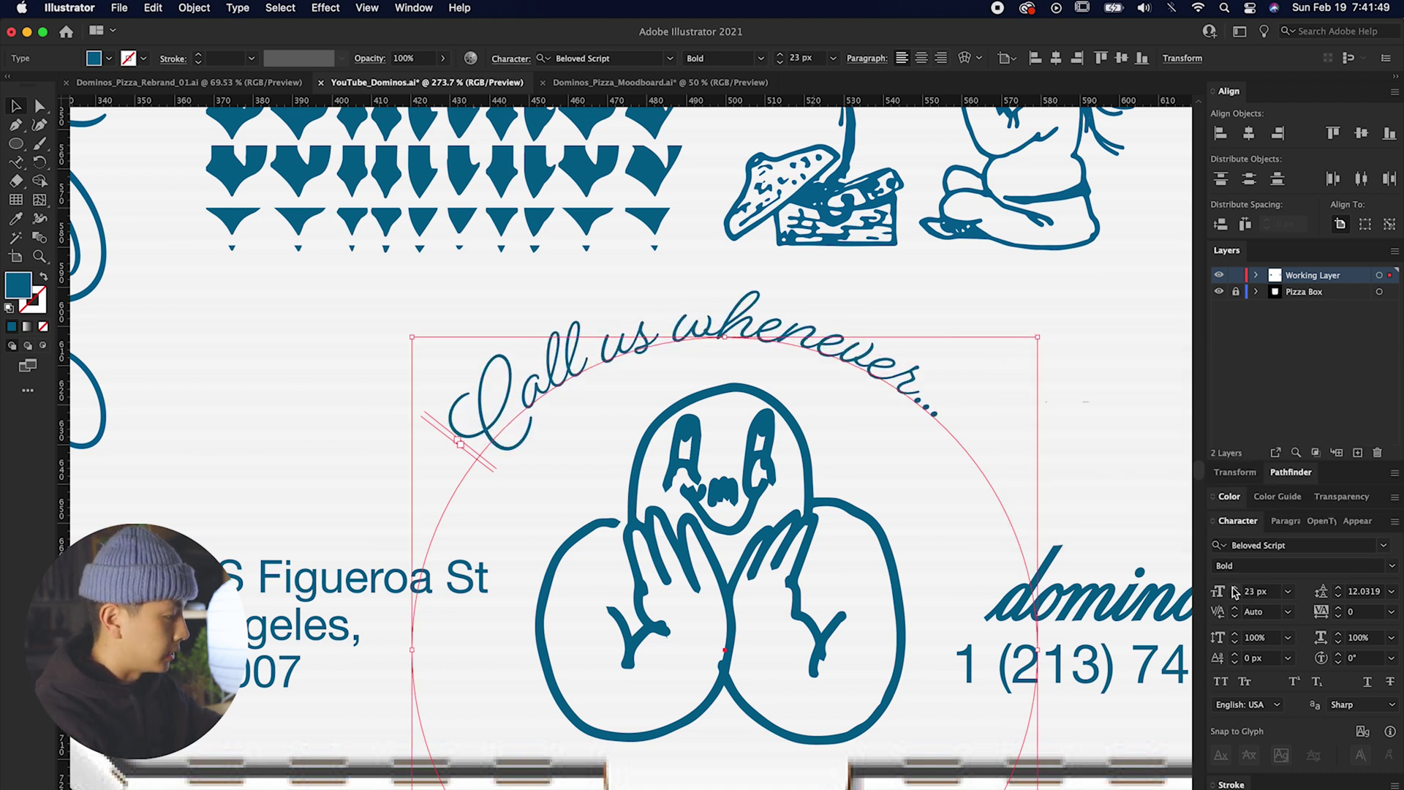
left_click(1234, 588)
left_click(1234, 588)
left_click(1234, 588)
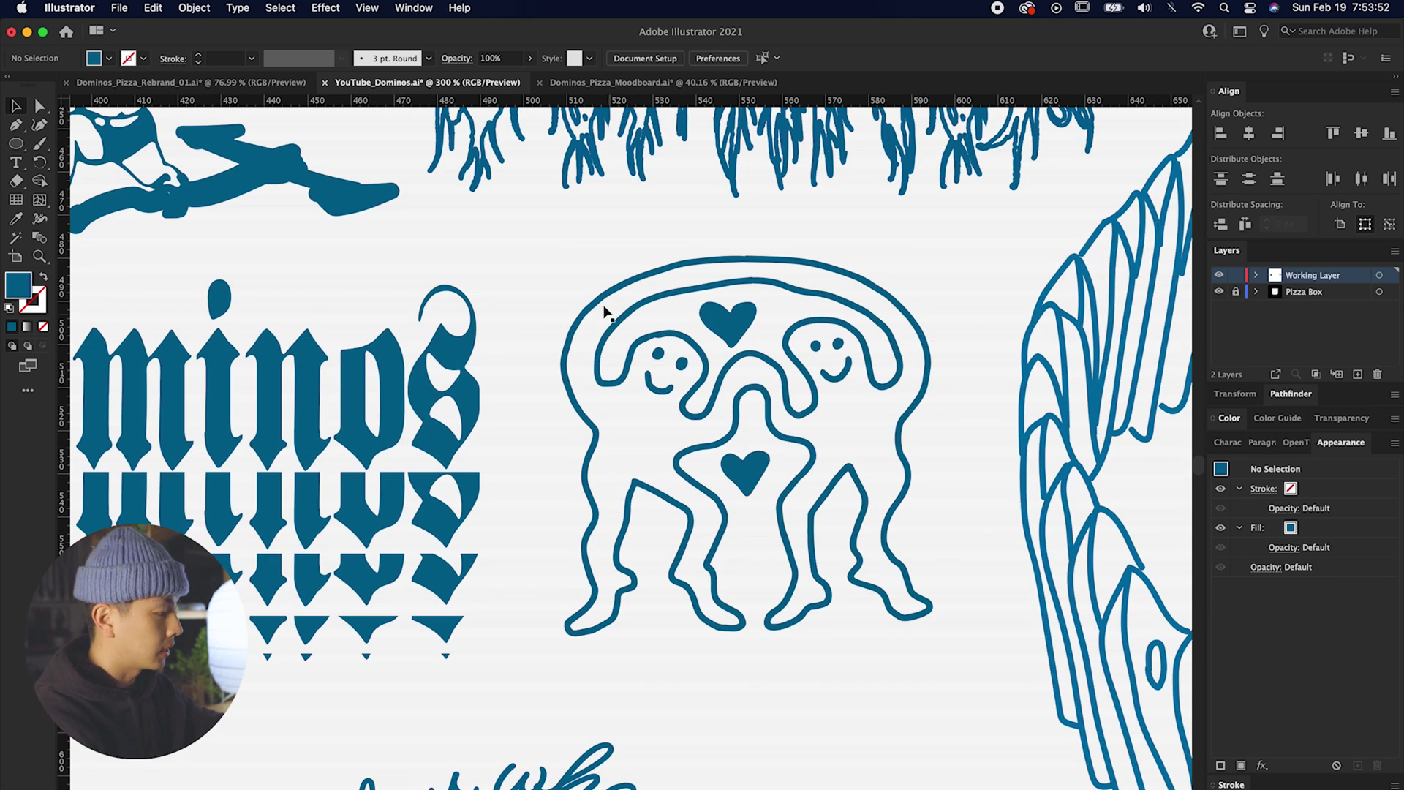
Nudge the drawing of the two linked figures with hearts slightly down and to the right
left_click_drag(573, 287, 906, 550)
key("Down")
key("Right")
key("Down")
key("Right")
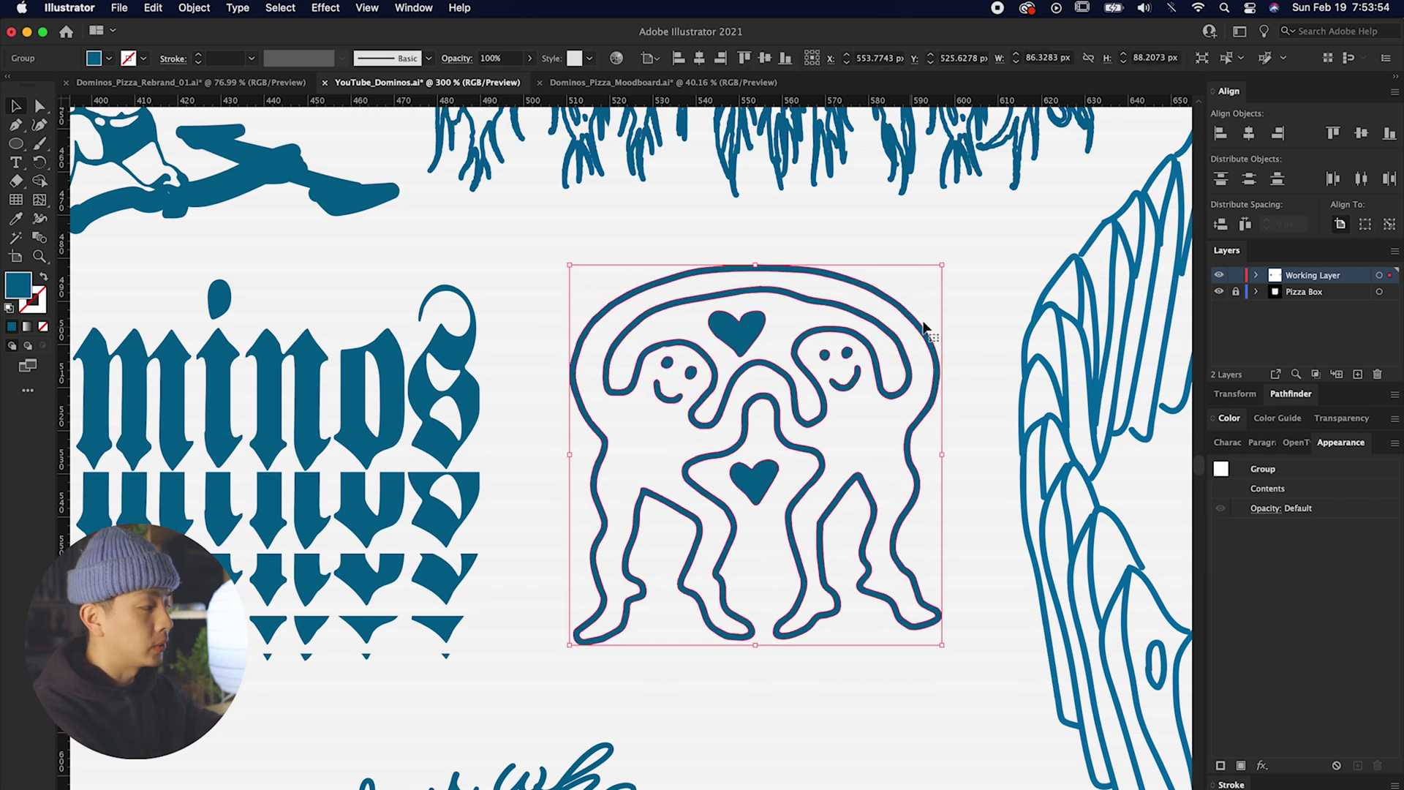
left_click(1011, 304)
Replace the solid heart between the linked figures' heads with a heart-shaped pizza slice with a crust line and three toppings
key("super+equal")
left_click_drag(941, 334, 840, 310)
scroll(491, 389, "up", 1)
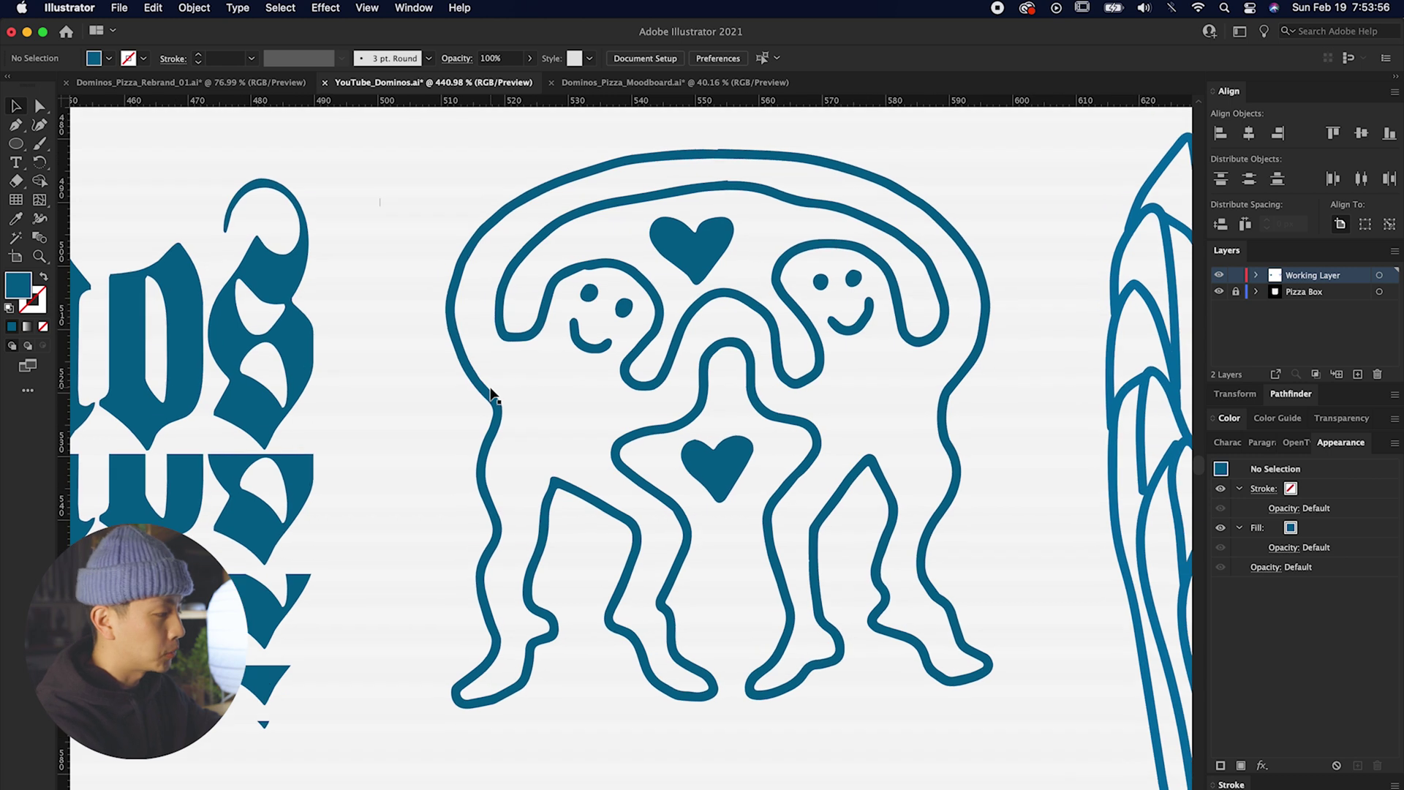
scroll(686, 275, "right", 3)
double_click(583, 259)
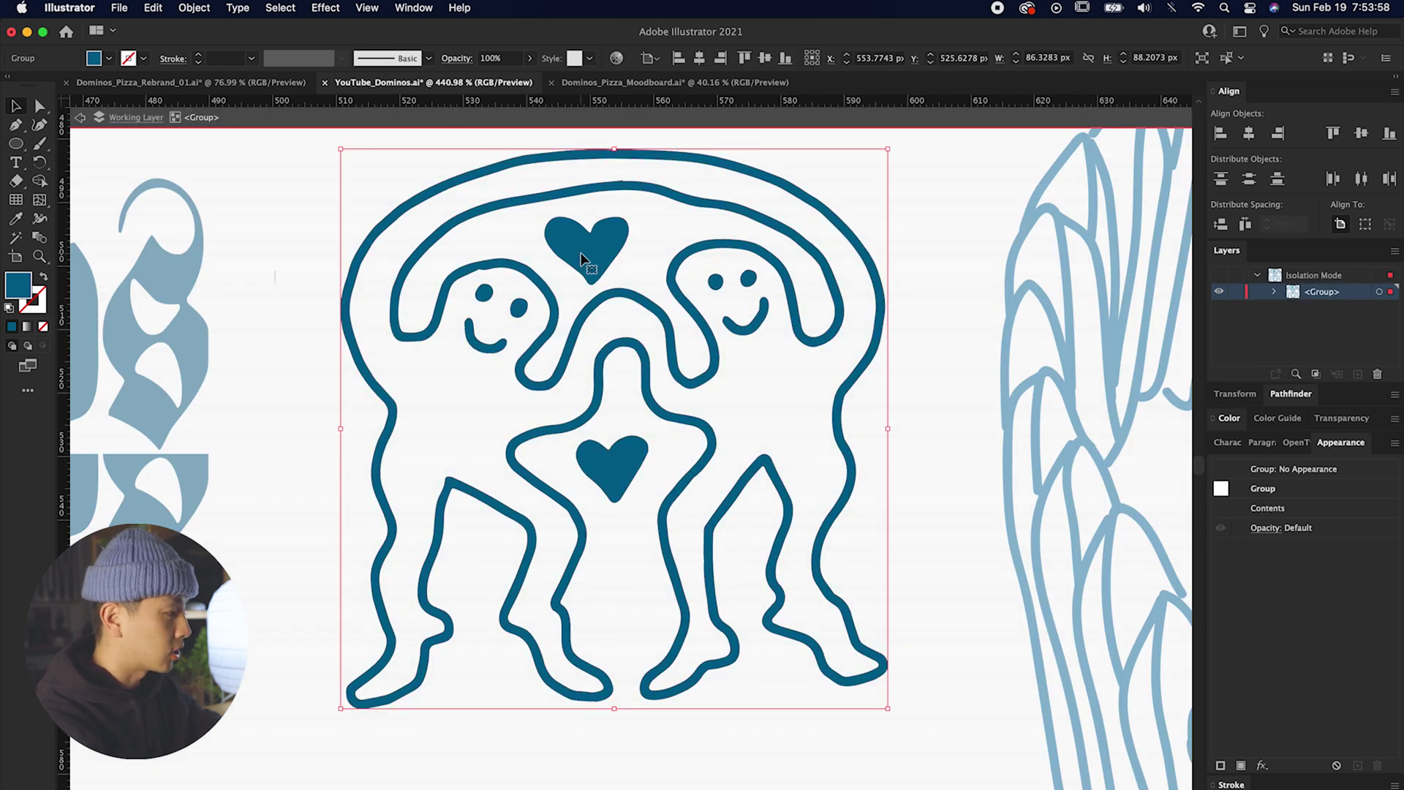
left_click(583, 260)
scroll(582, 345, "down", 4)
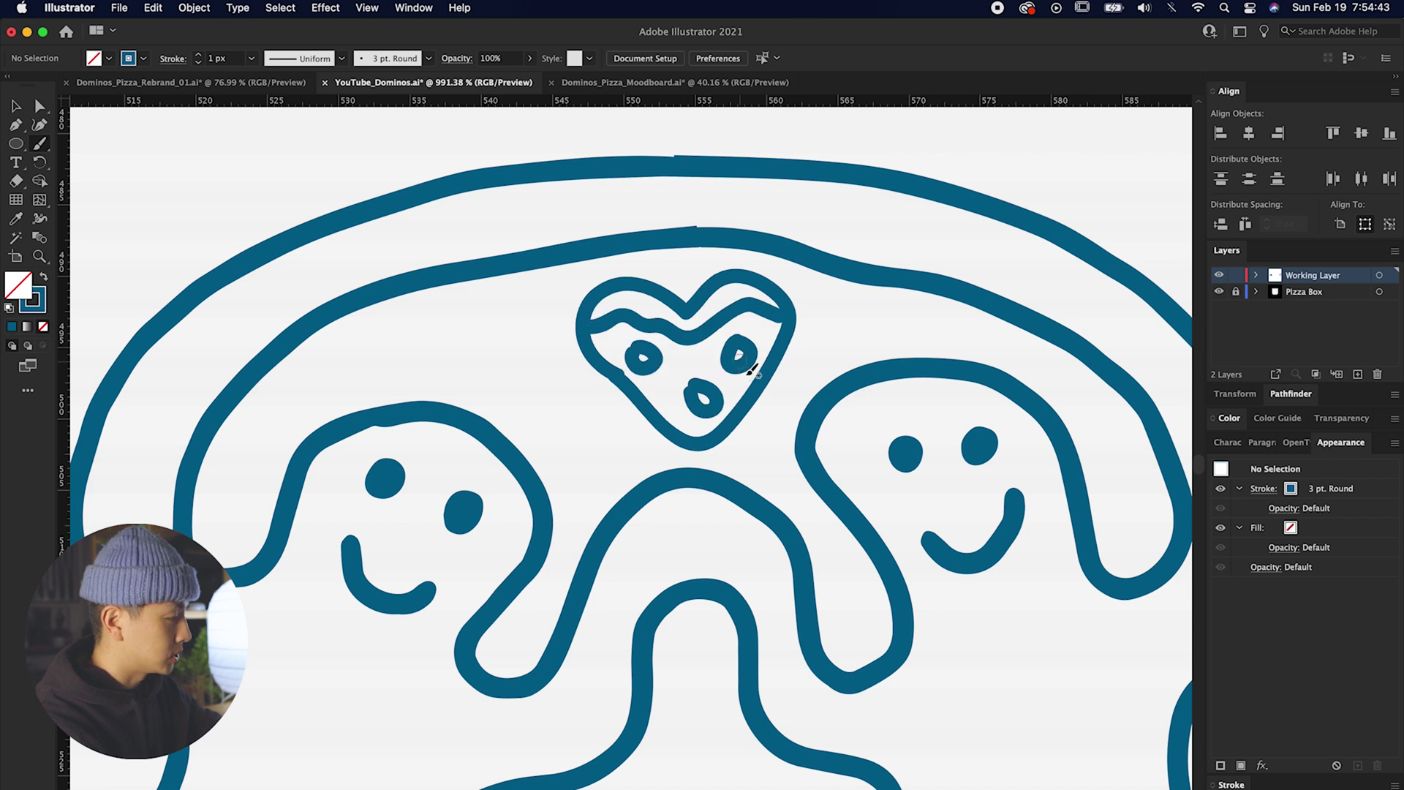
Refine the outline of the lower heart-shaped pizza slice beside its pointed tip
scroll(629, 439, "down", 5)
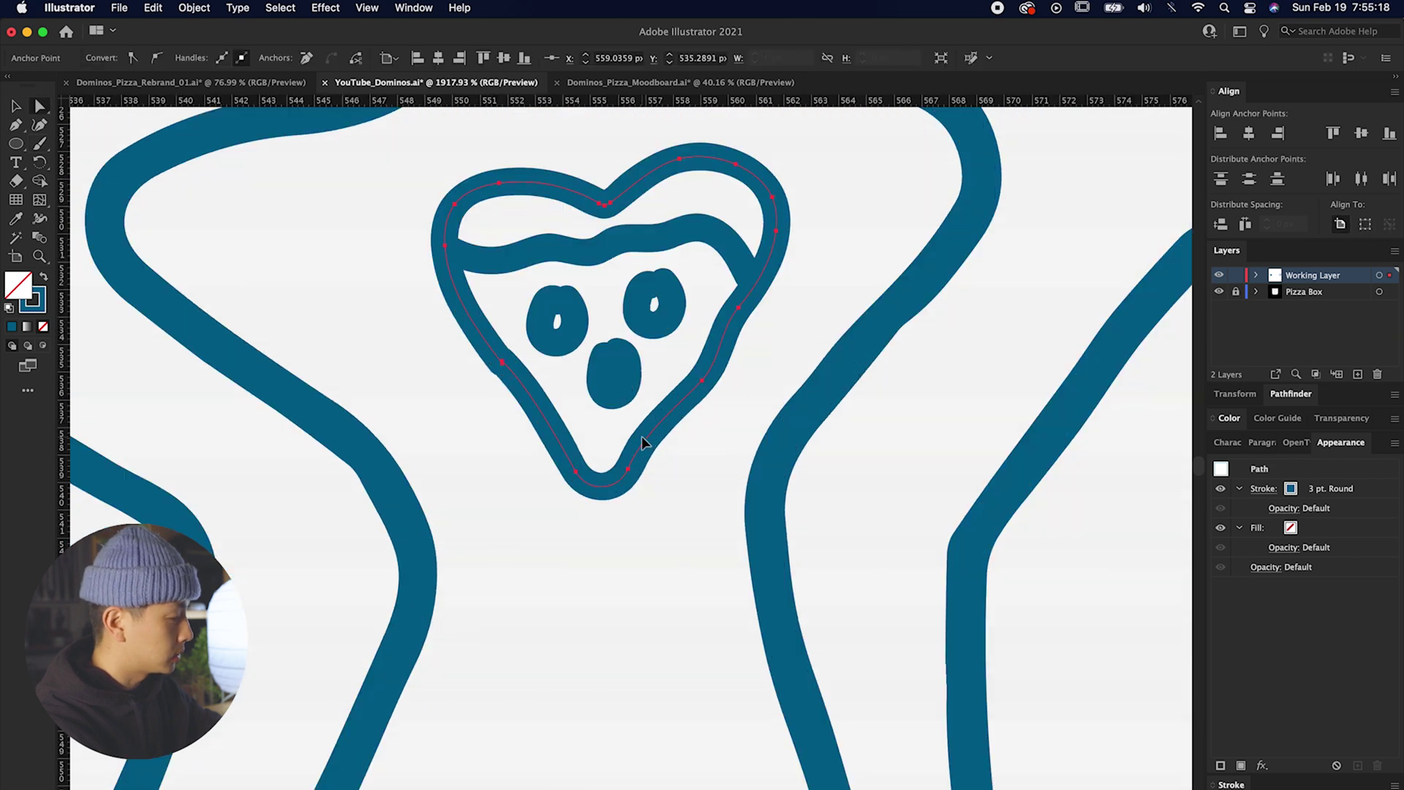
left_click(643, 439)
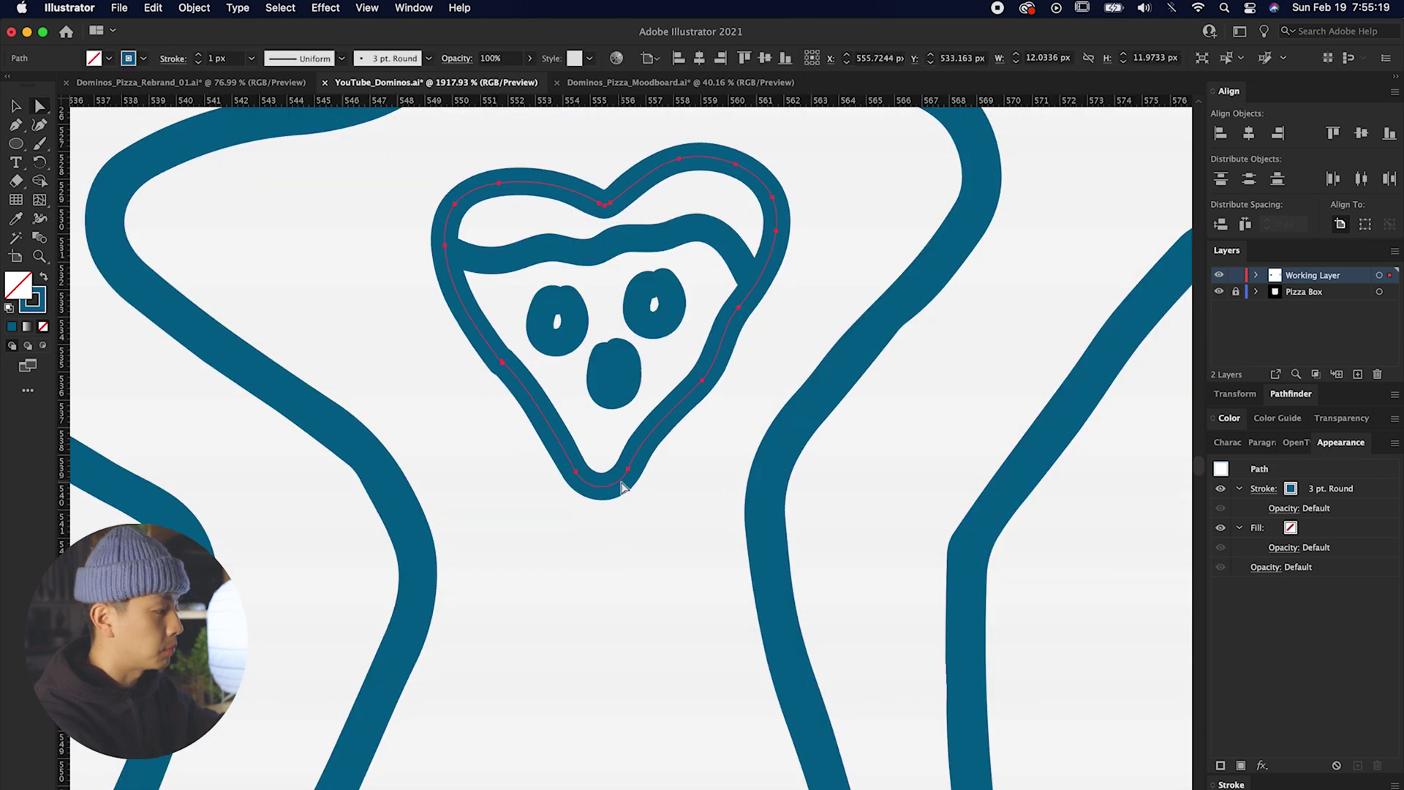
scroll(629, 474, "down", 5)
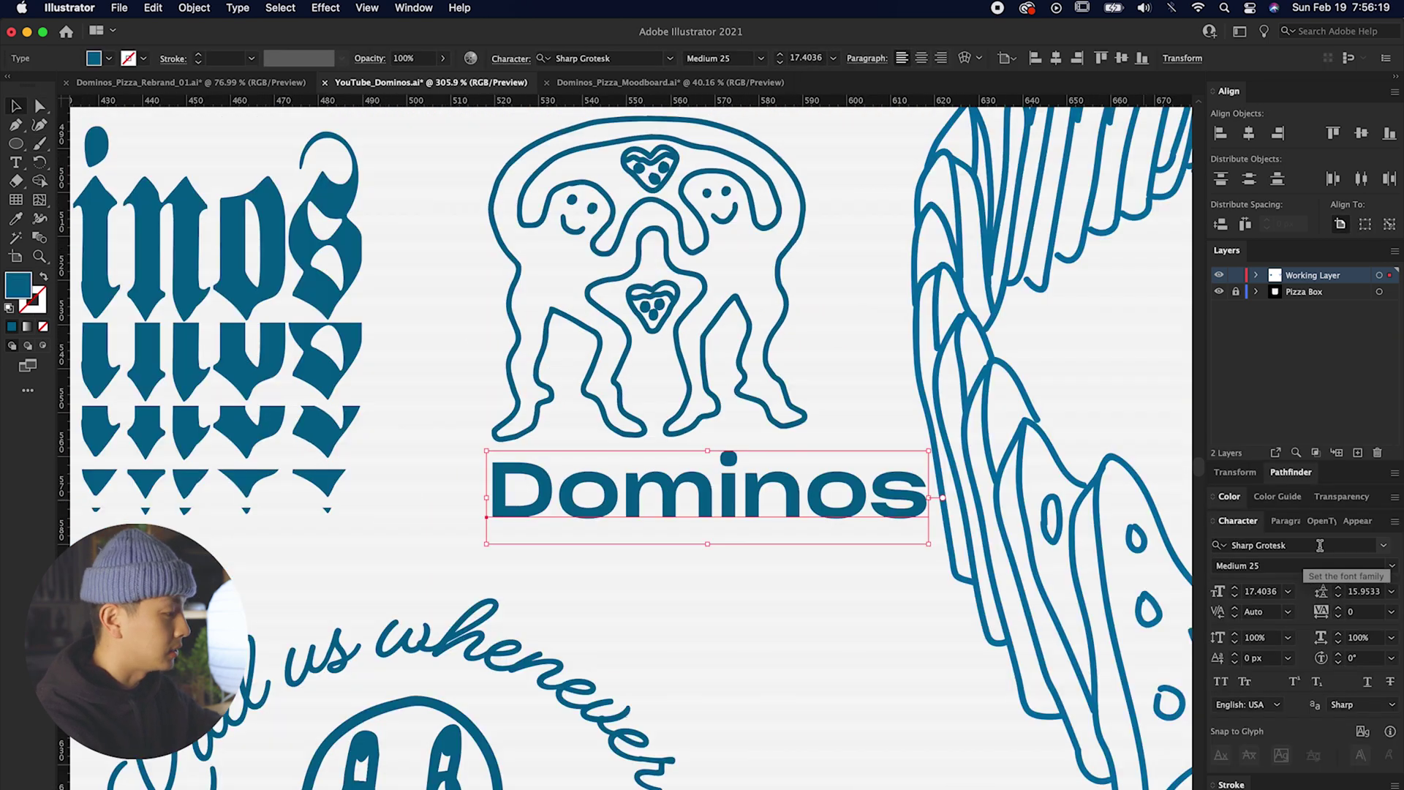
Set the Dominos wordmark beneath the linked figures in Helvetica Neue Bold
left_click(1287, 545)
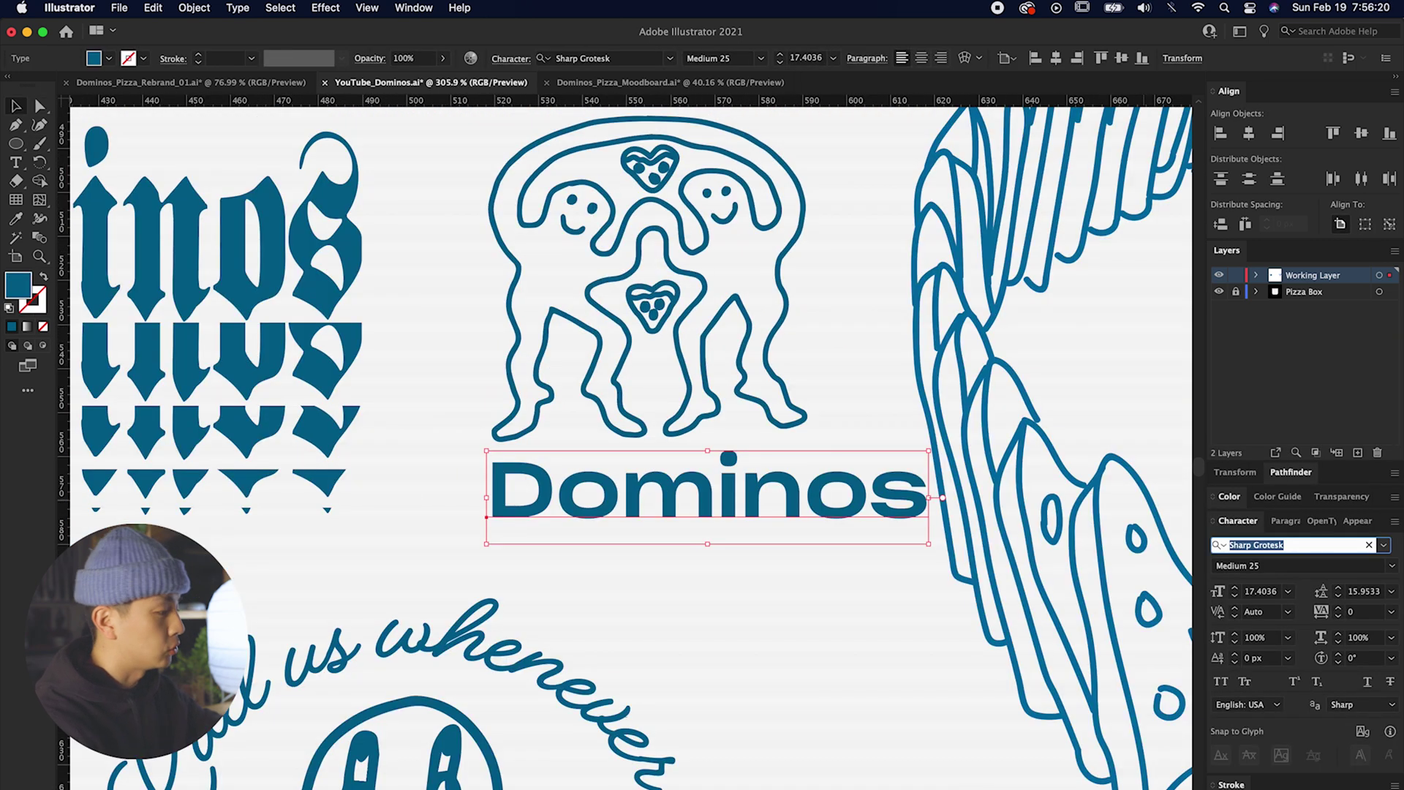
type("helv")
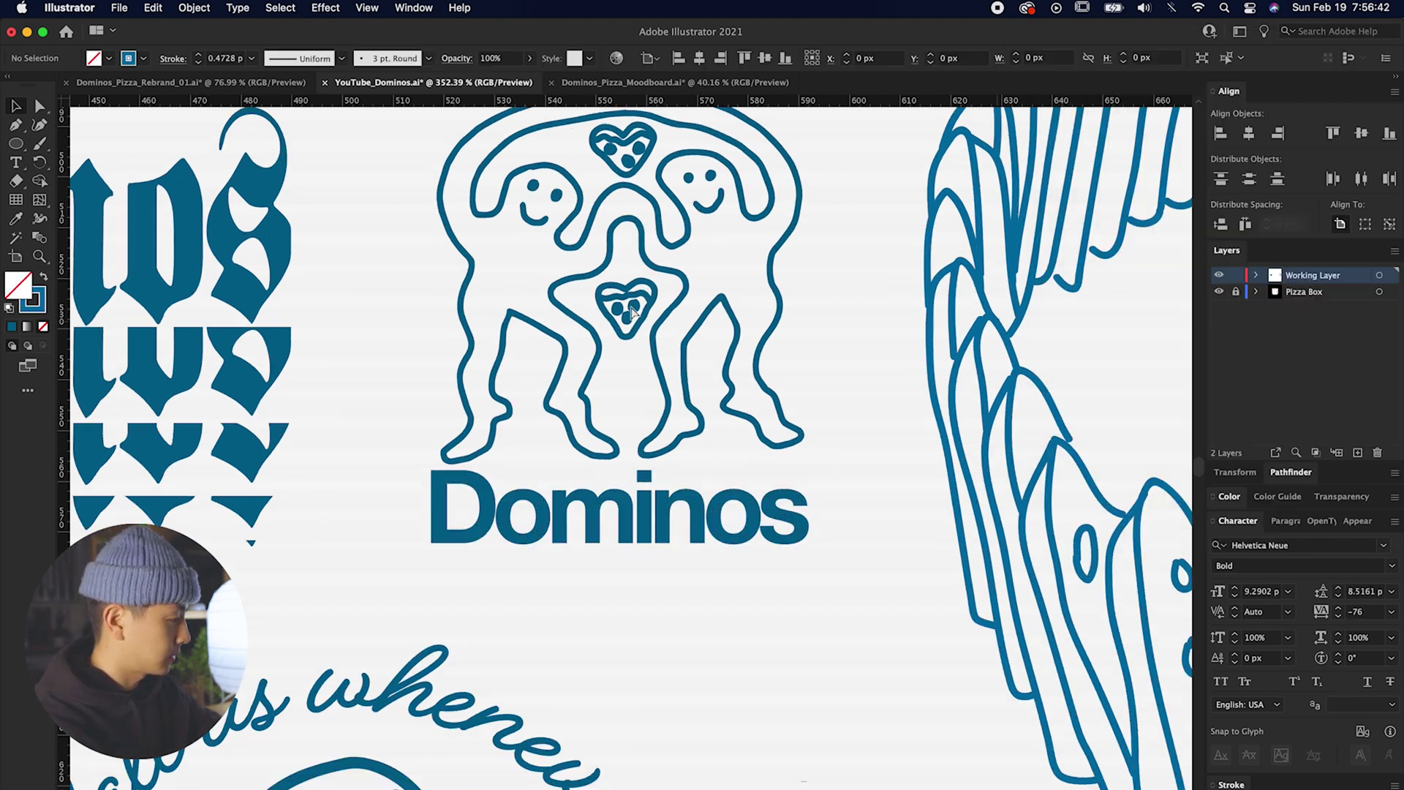
scroll(589, 365, "down", 2)
Add the word DOMINOS in the empty area above the street address and set it in SF Pro Rounded Bold
left_click(589, 451)
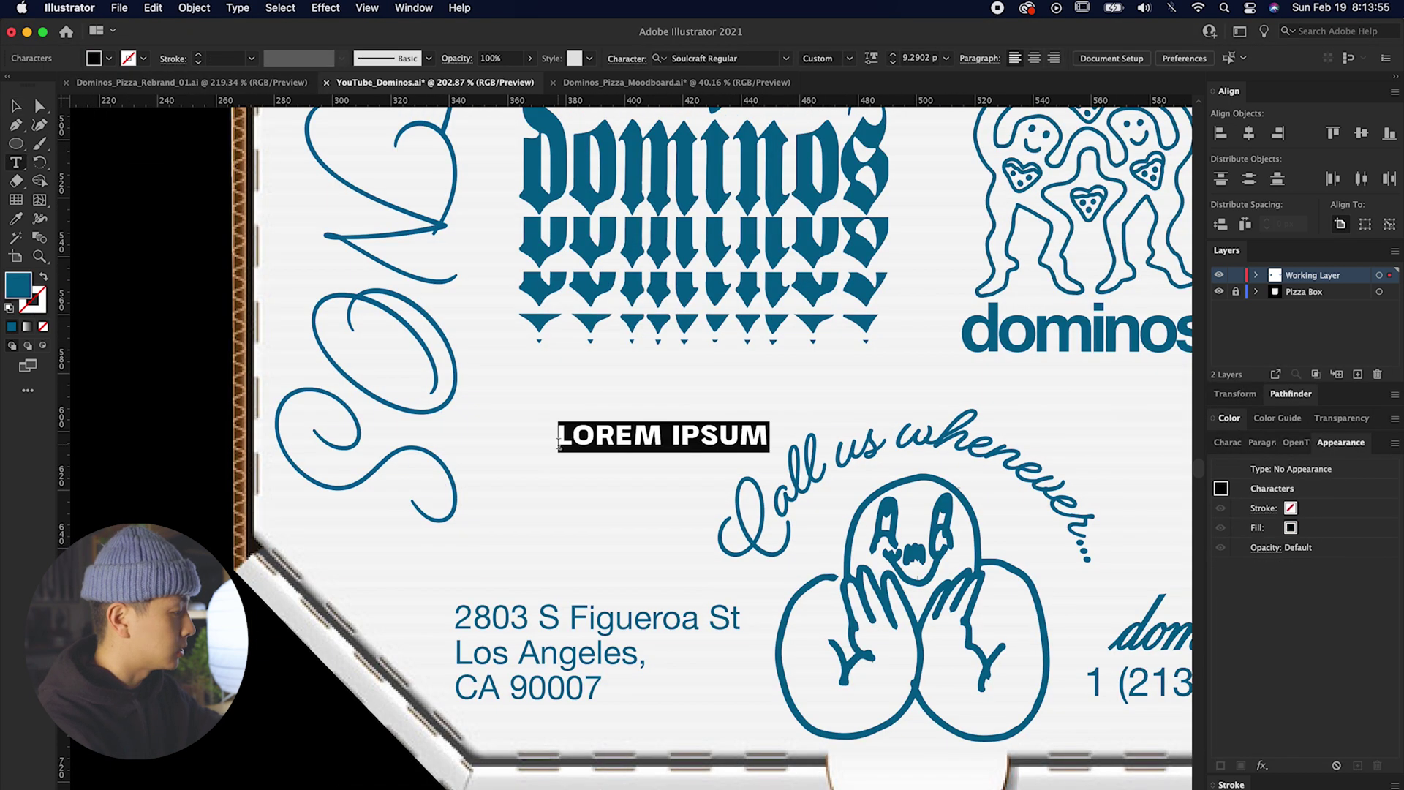
type("DOMIN")
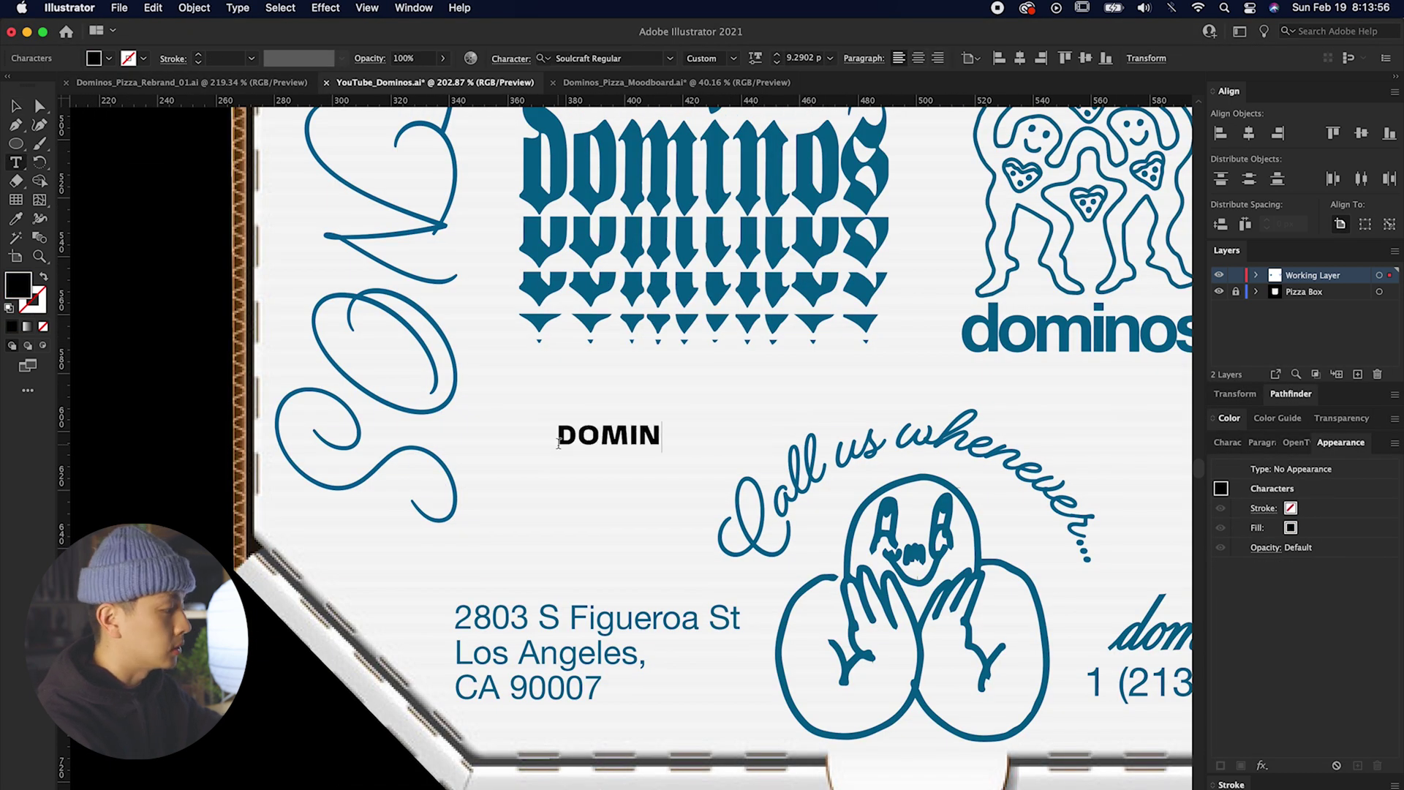
type("OS")
key("Escape")
double_click(628, 448)
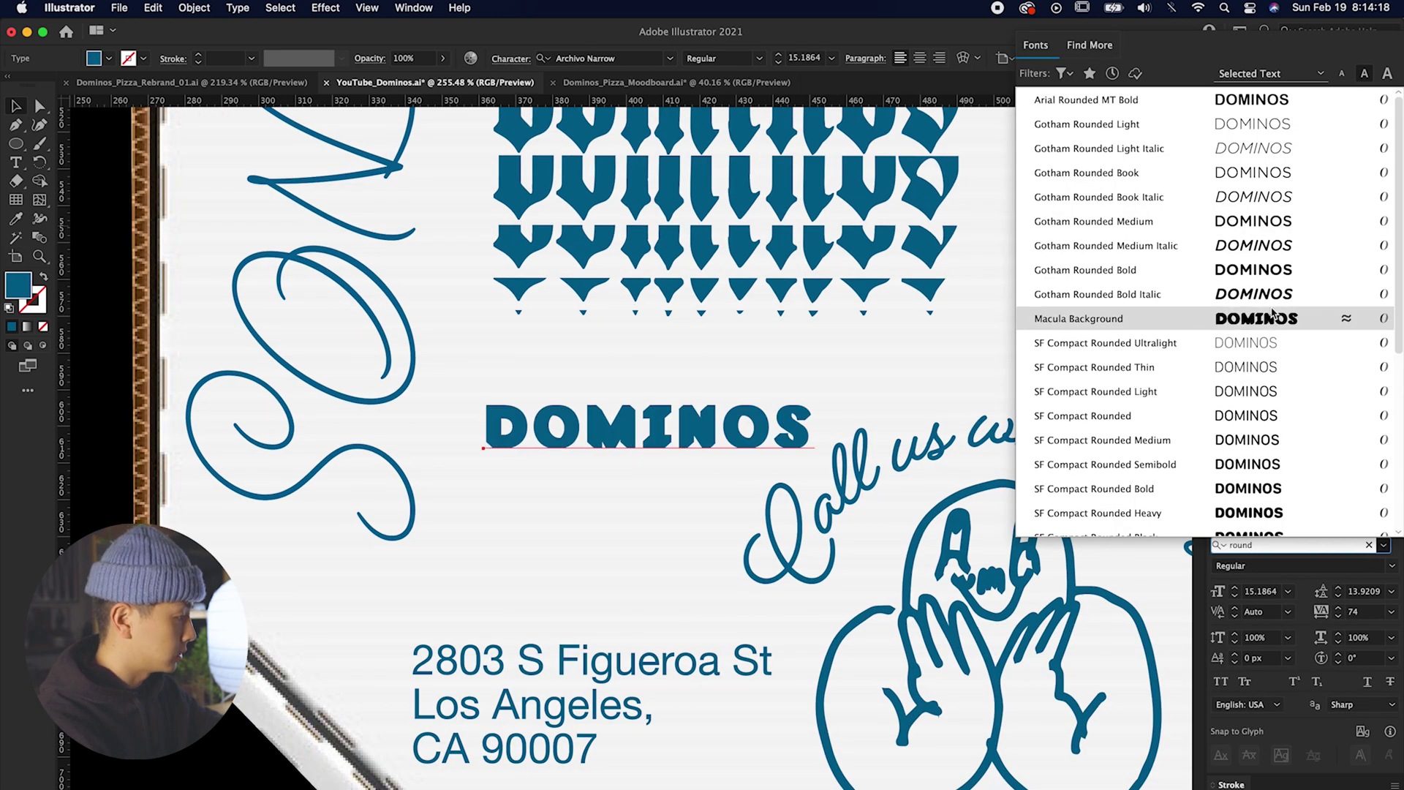
scroll(1272, 314, "down", 5)
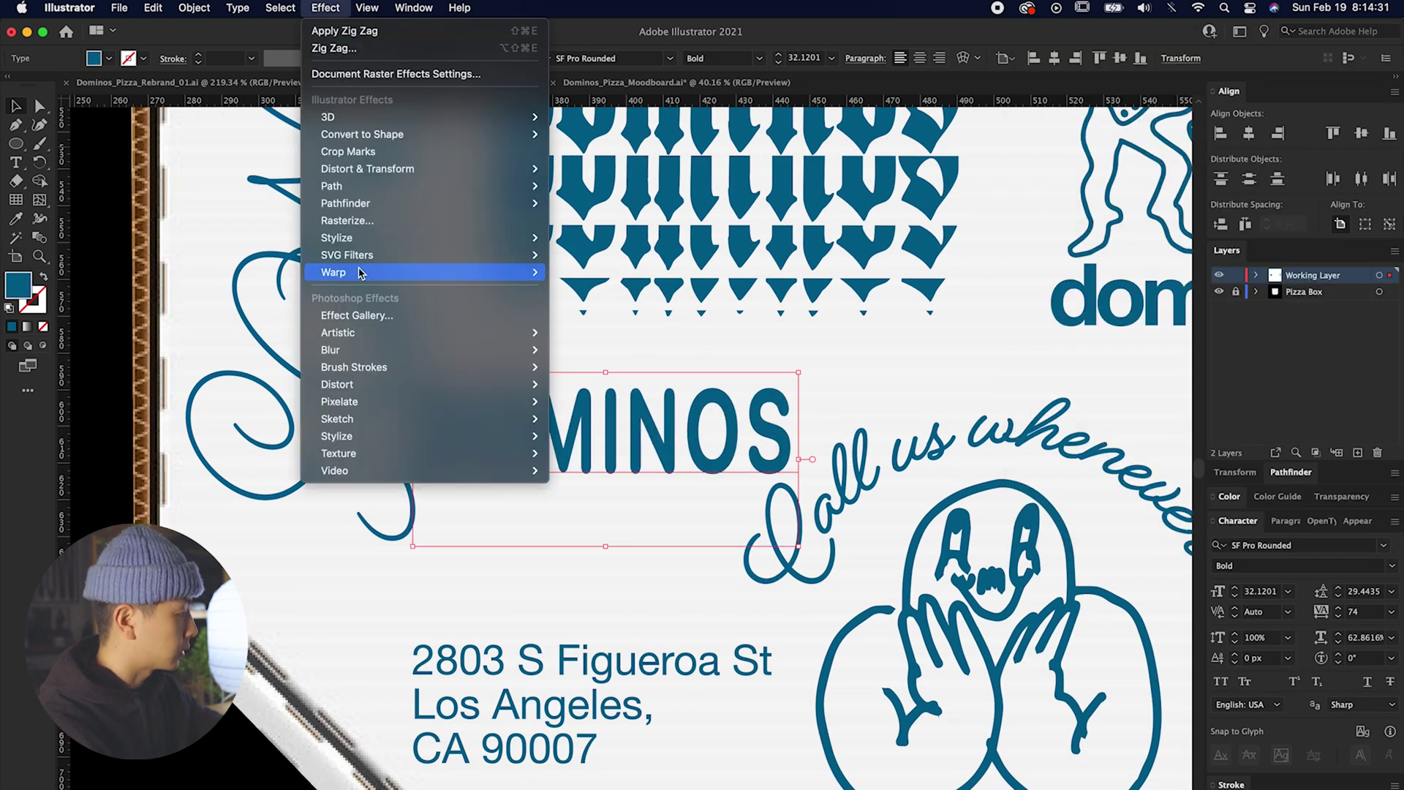
Warp the word DOMINOS above the street address with a horizontal Squeeze and a stronger bend
mouse_move(360, 272)
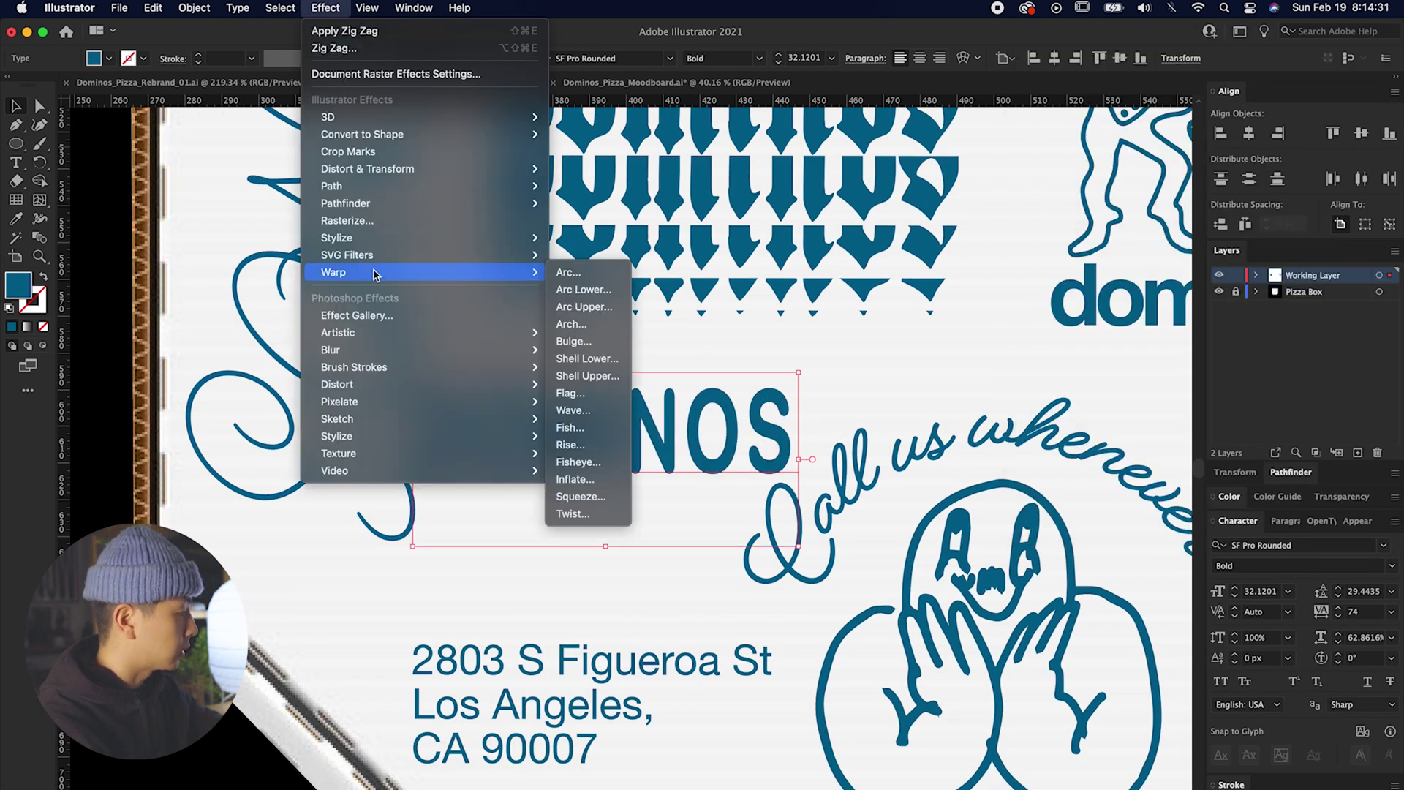
left_click(610, 289)
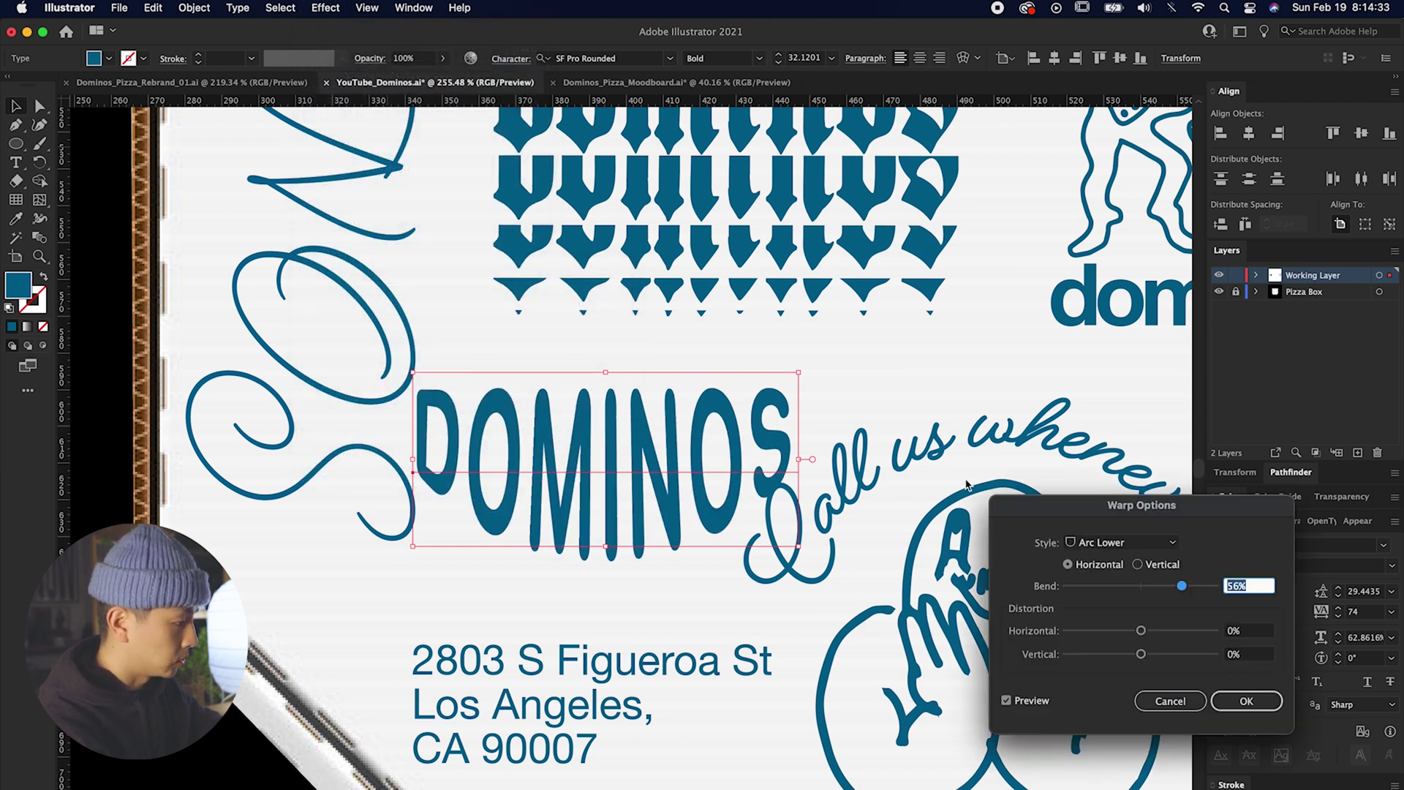
left_click(1132, 547)
left_click(1108, 789)
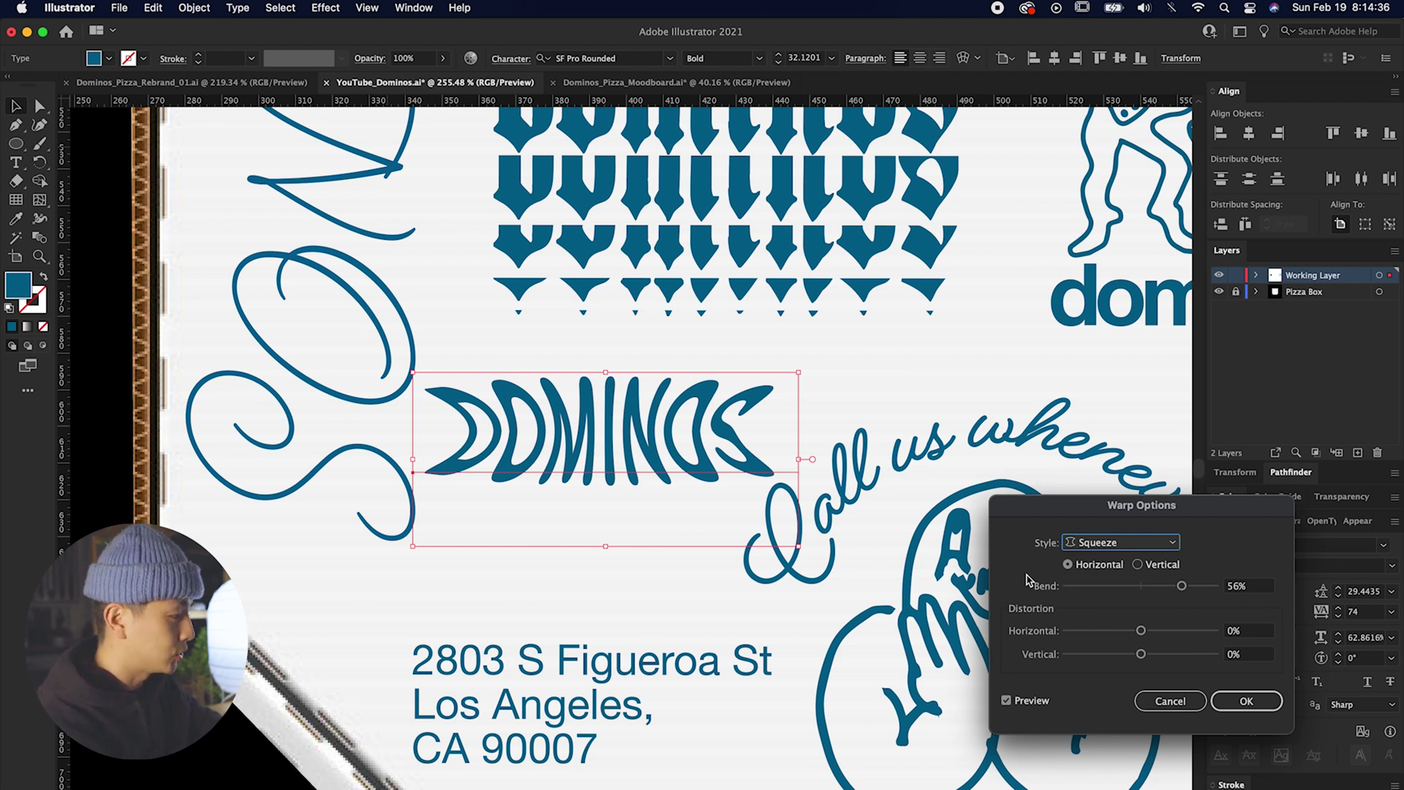
left_click_drag(1183, 586, 1199, 583)
key("Return")
Narrow the squeezed DOMINOS text and enlarge it to a font size of about 55 in the gap above the address
left_click_drag(799, 461, 668, 460)
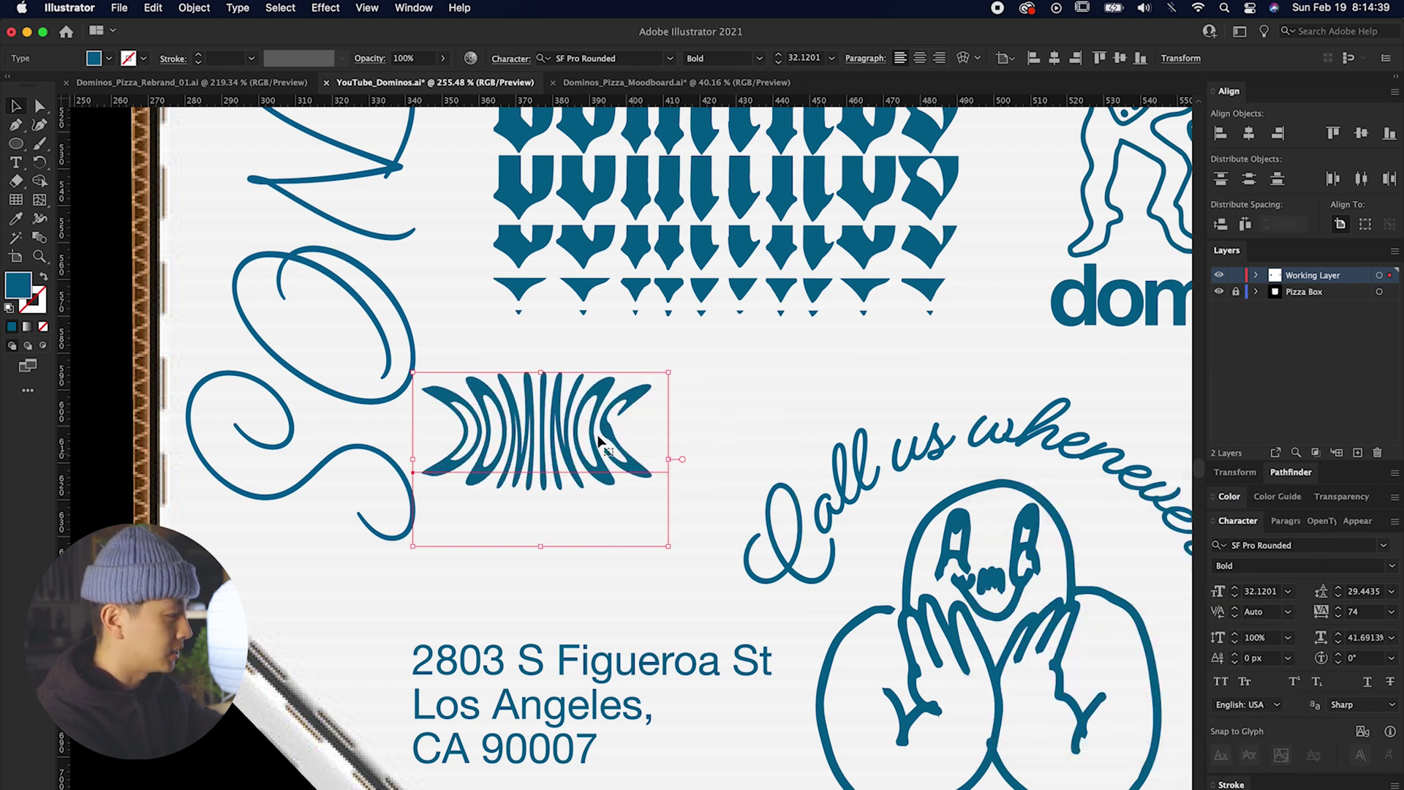
left_click_drag(591, 433, 662, 466)
left_click_drag(739, 492, 755, 493)
left_click_drag(625, 402, 622, 303)
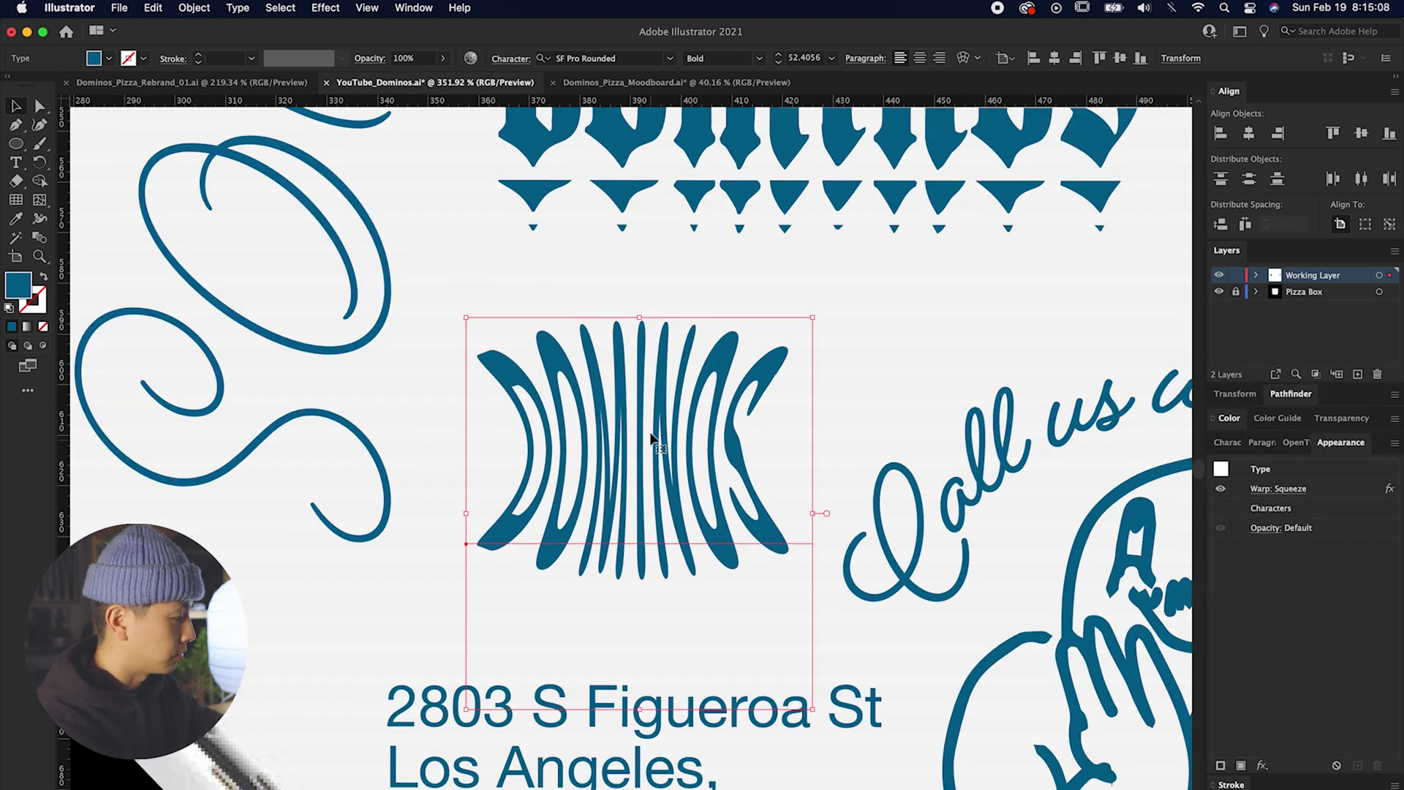
left_click_drag(640, 314, 640, 302)
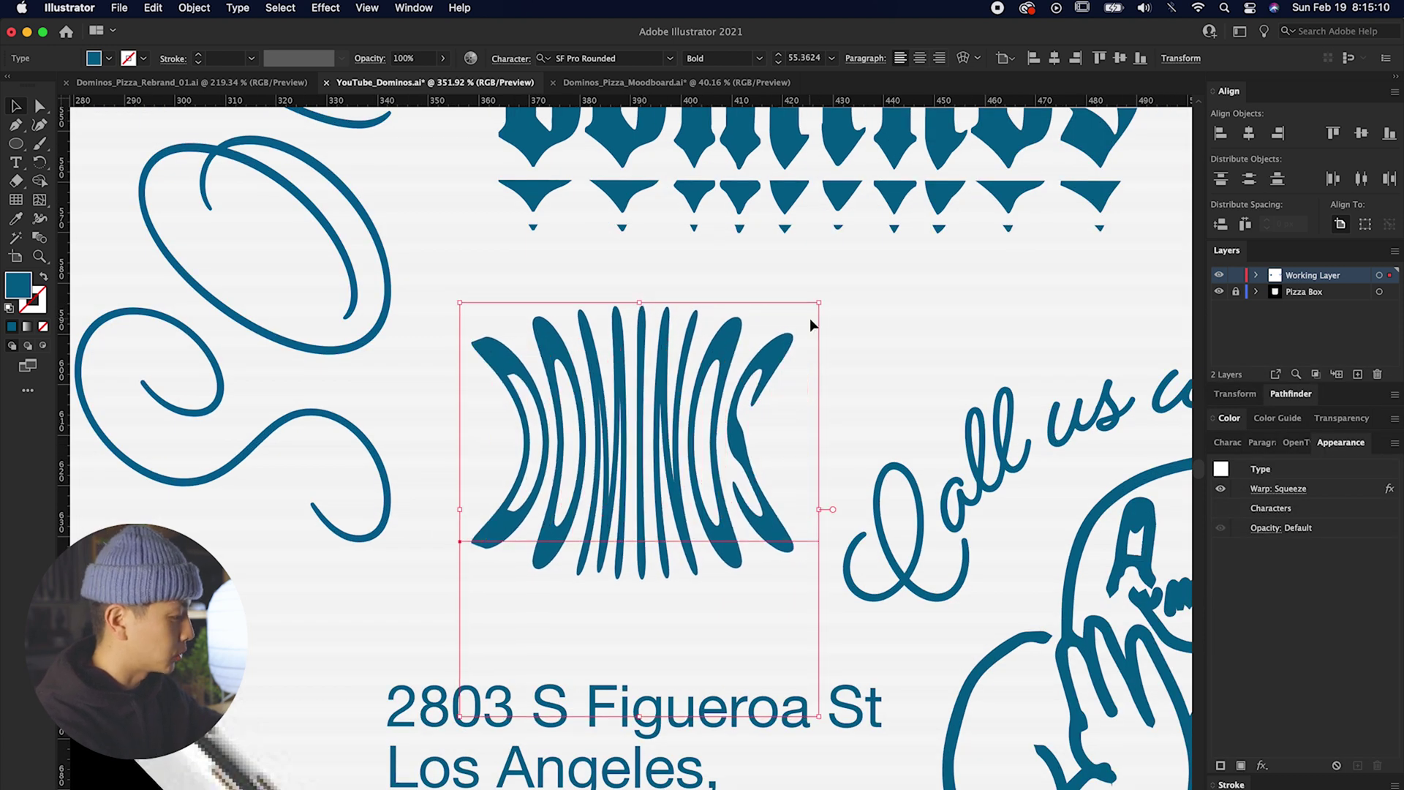
Keep a spare copy of the squeezed DOMINOS text beside the pizza box and expand the original into outlined shapes
scroll(636, 415, "down", 5)
left_click_drag(607, 416, 185, 415)
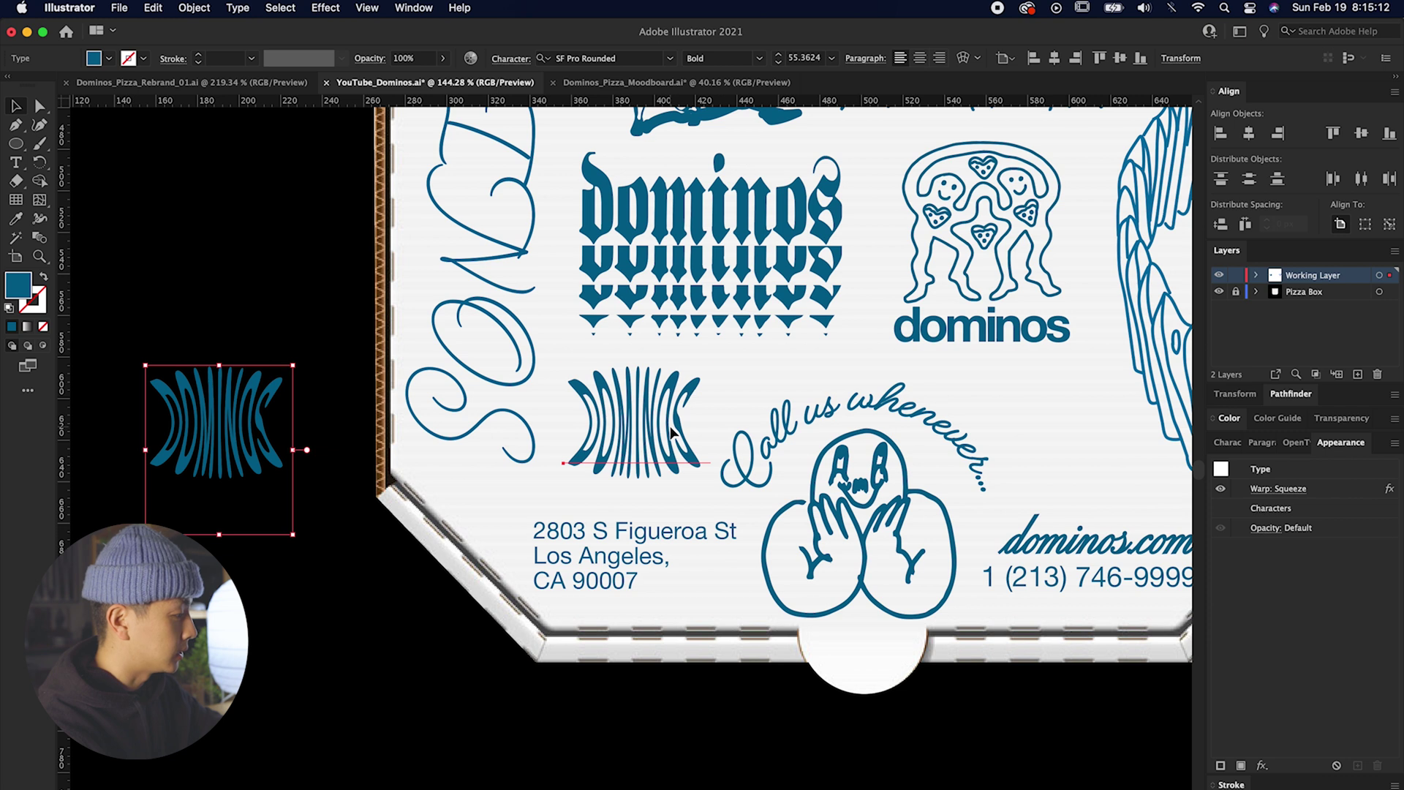
left_click(671, 432)
scroll(671, 432, "up", 6)
scroll(671, 432, "left", 2)
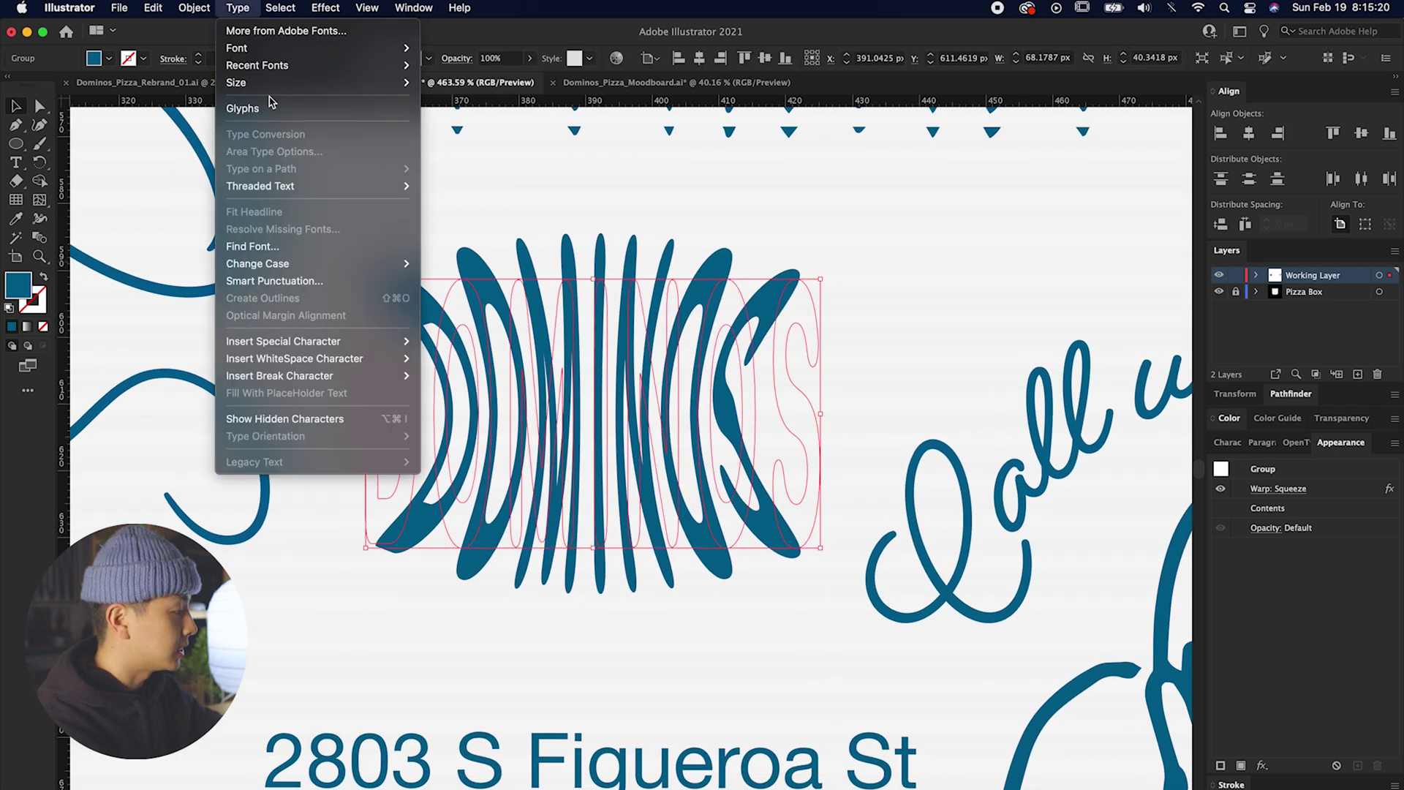
mouse_move(194, 8)
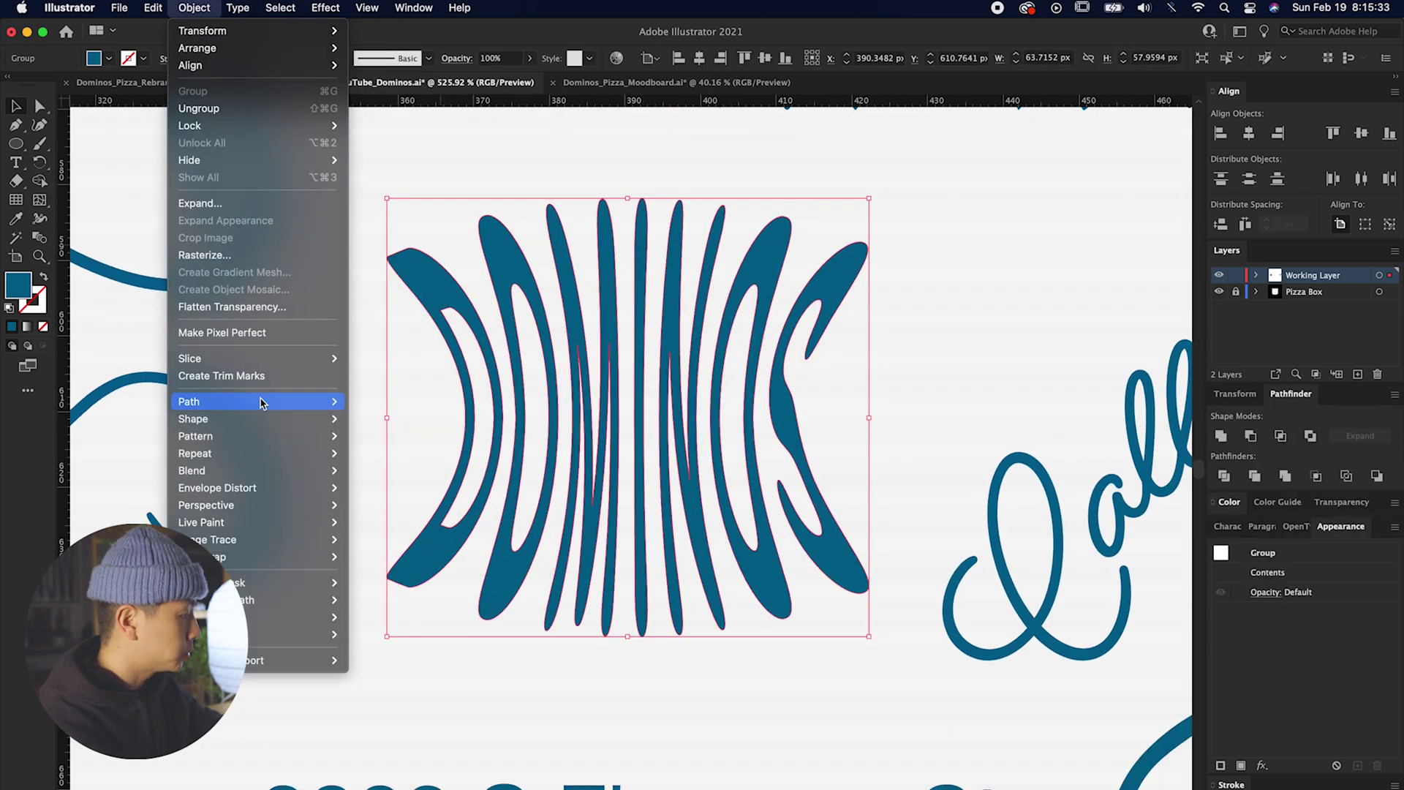
Offset the paths of the squeezed DOMINOS letters outward, fill the offset shapes white and unite them into one shape
mouse_move(264, 402)
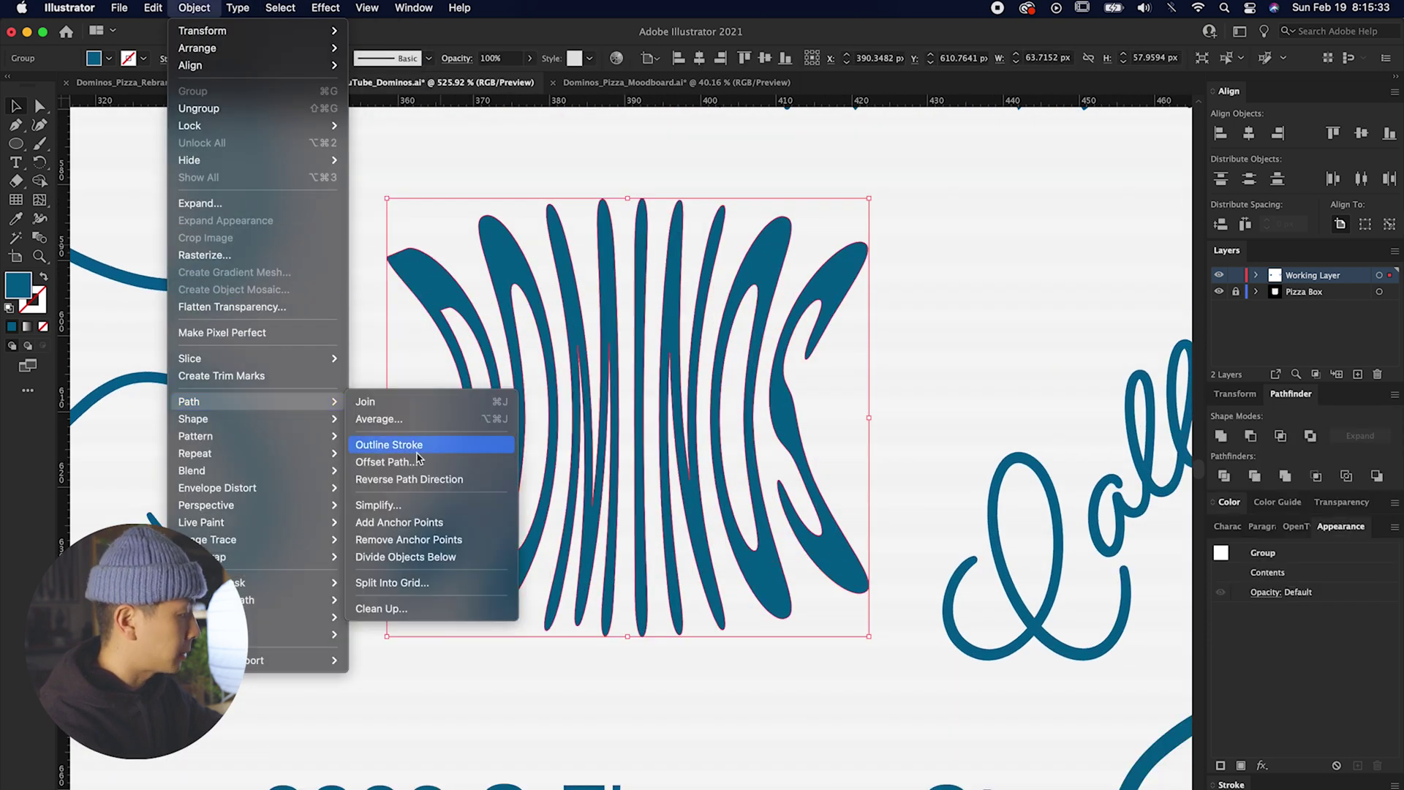
left_click(409, 462)
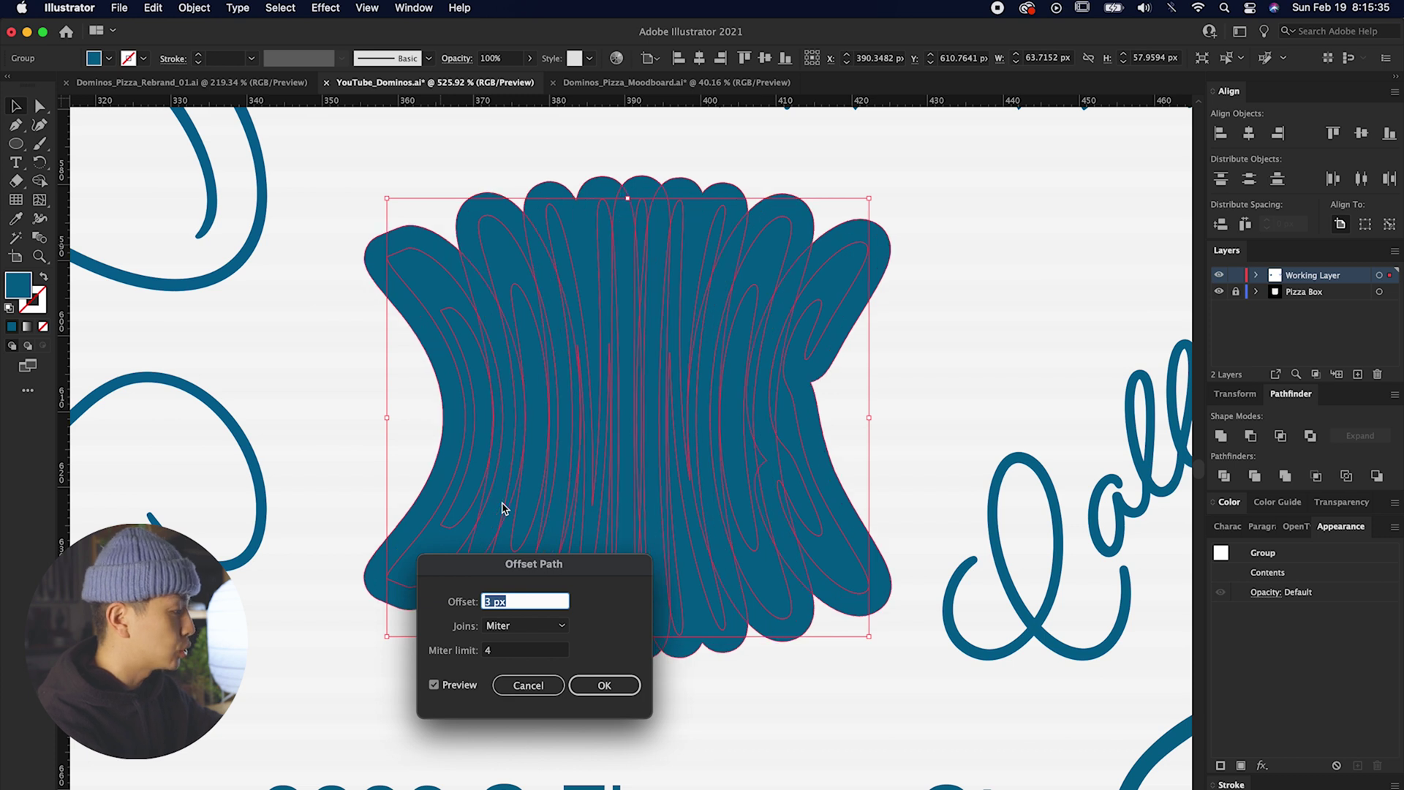
key("Return")
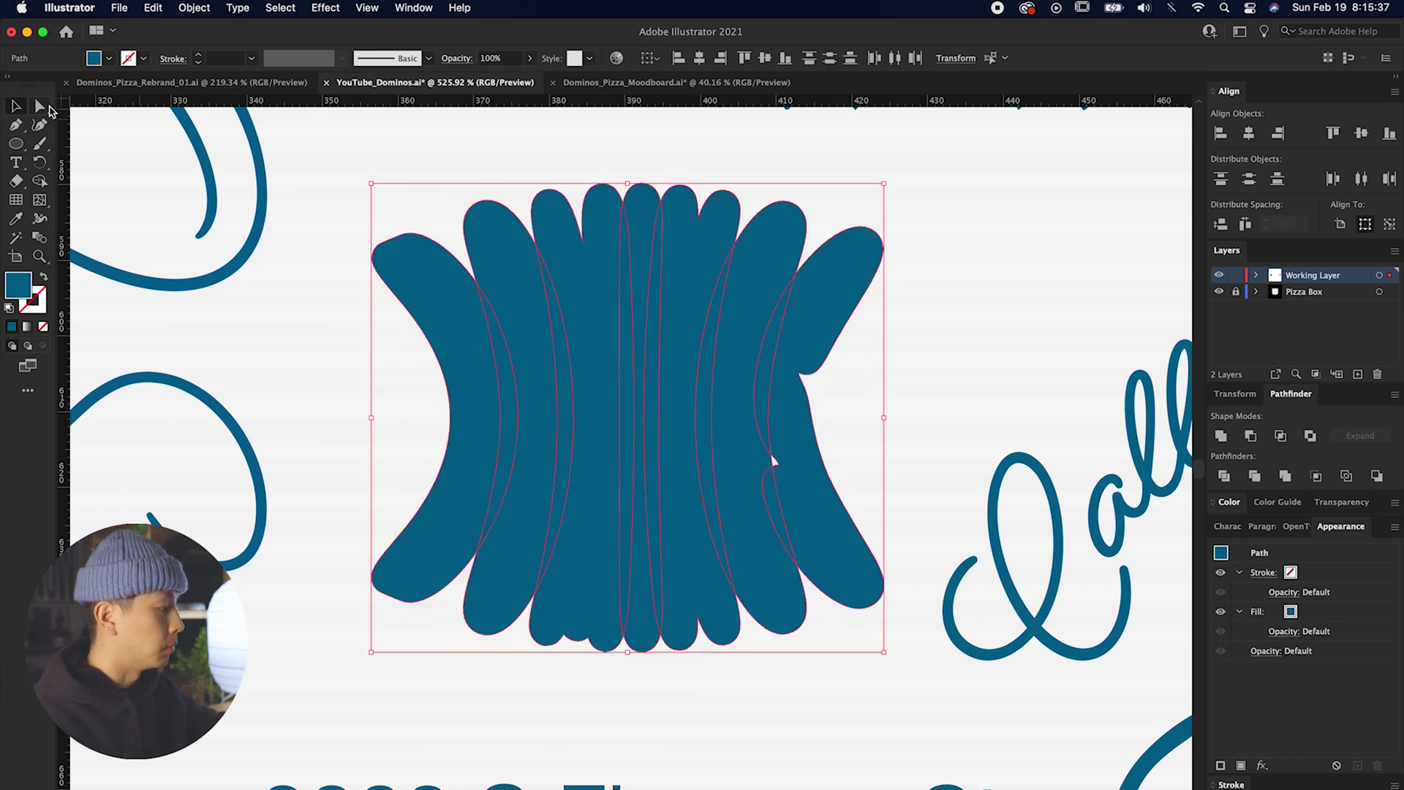
left_click(110, 60)
left_click(29, 91)
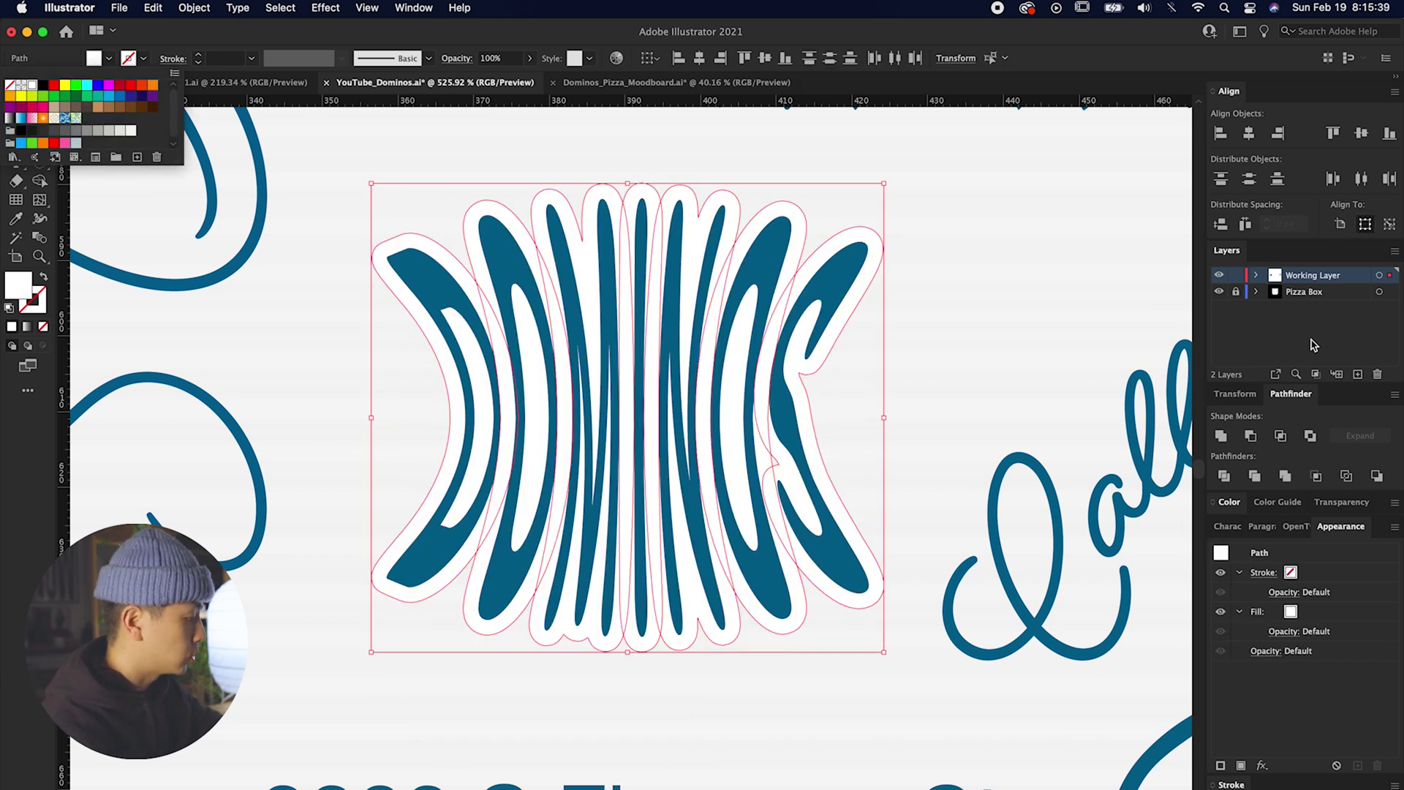
left_click(1220, 435)
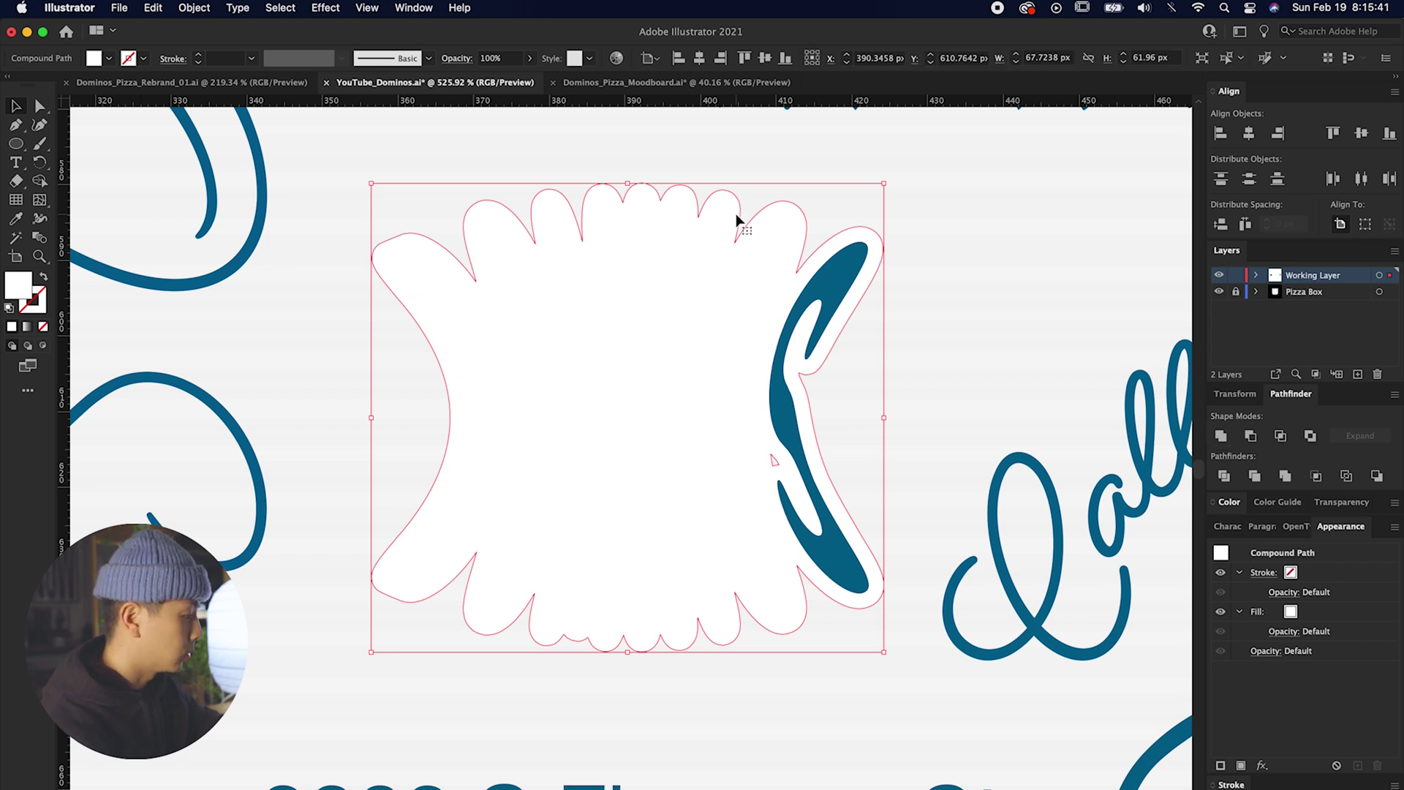
Arrange the white outline behind the DOMINOS letters and back it with a wider offset shape in the lettering's blue
left_click(16, 219)
left_click(356, 183)
key("super+[")
key("super+[")
key("super+[")
key("super+[")
key("super+[")
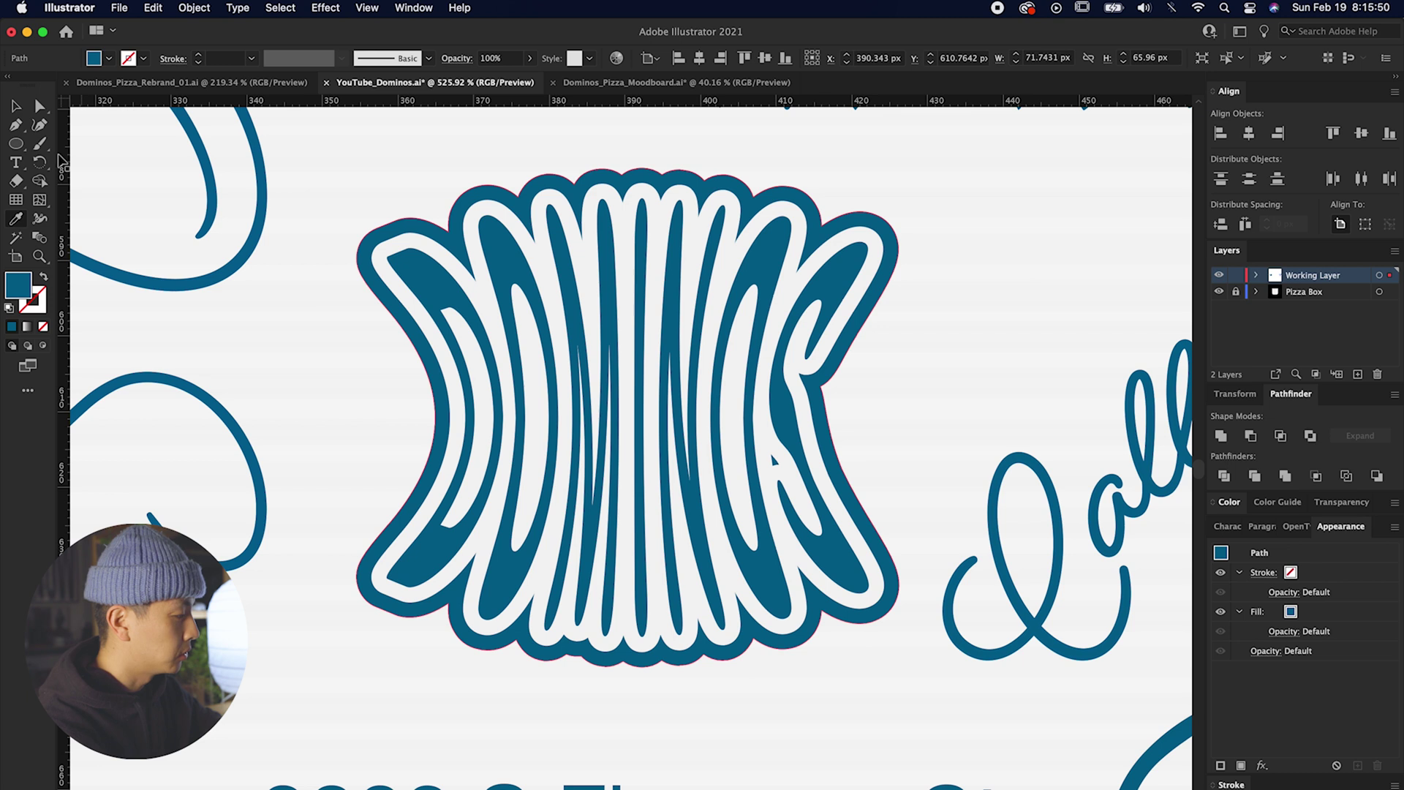
Check how the blue-and-white outlined DOMINOS lettering looks on the pizza box at different magnifications
left_click(11, 106)
left_click(366, 139)
key("super+minus")
key("super+minus")
key("super+minus")
key("super+minus")
key("super+minus")
key("super+minus")
key("super+equal")
key("super+equal")
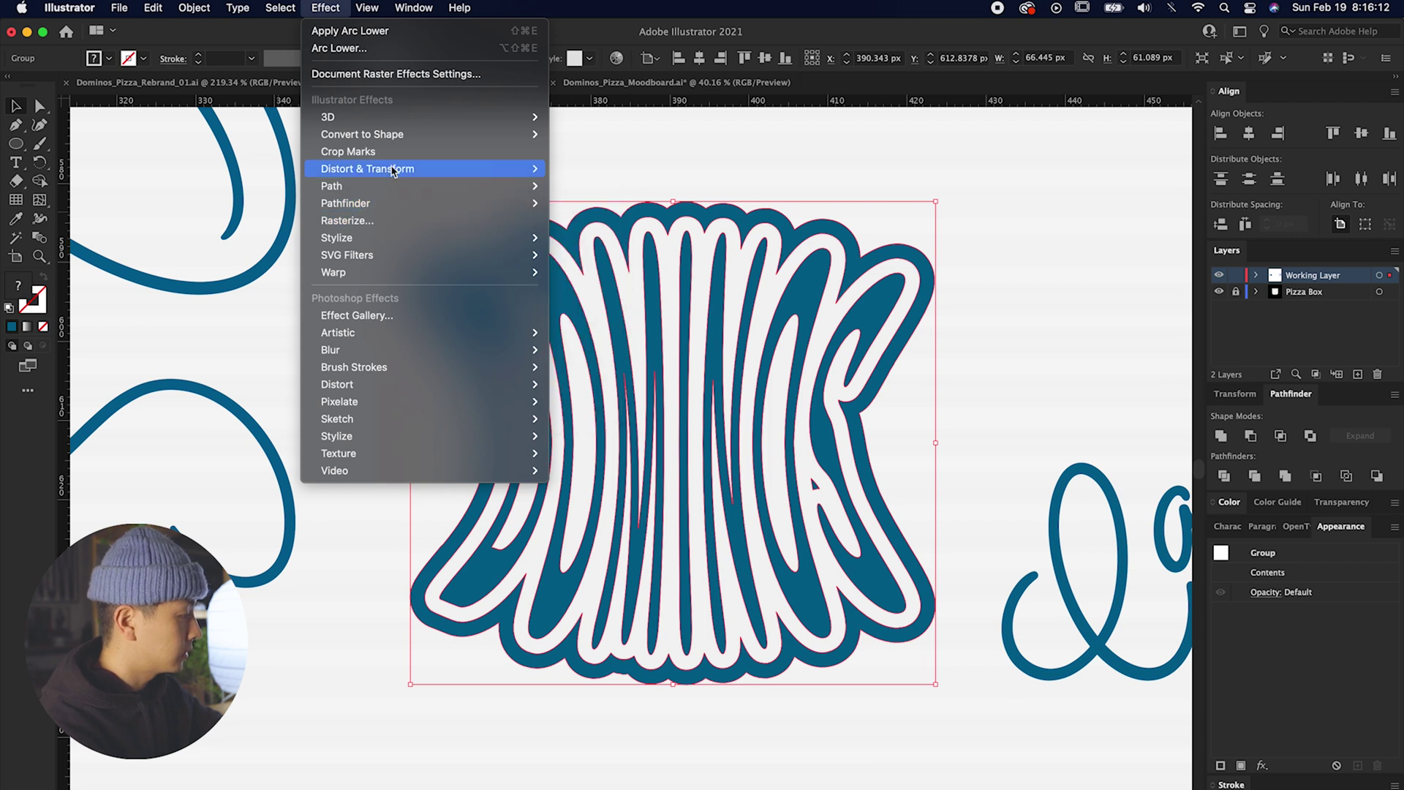
Roughen the outlined DOMINOS group with a relative size of 0.5%, a detail of 92 per inch and smooth points
mouse_move(523, 169)
left_click(581, 203)
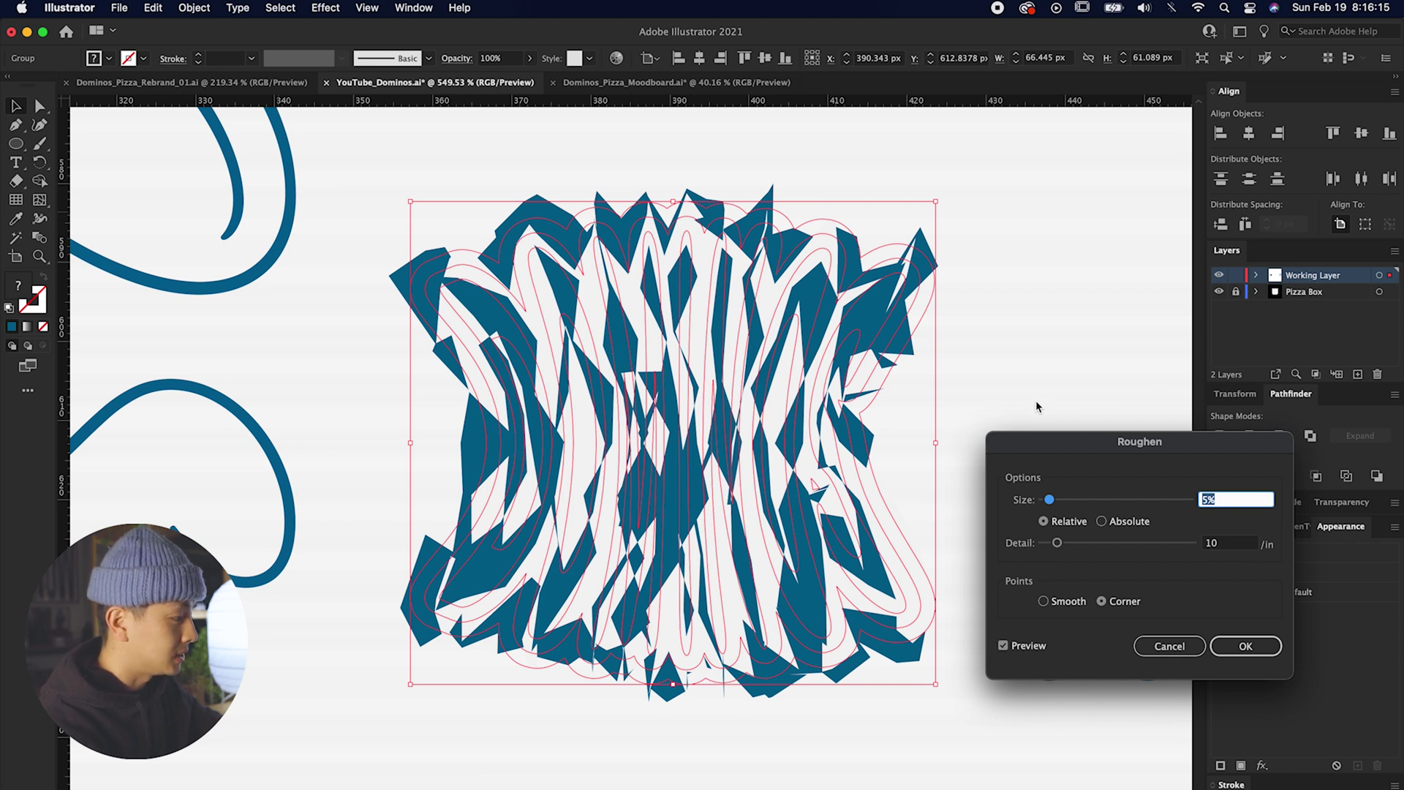
left_click(1044, 601)
left_click_drag(1050, 503, 1183, 545)
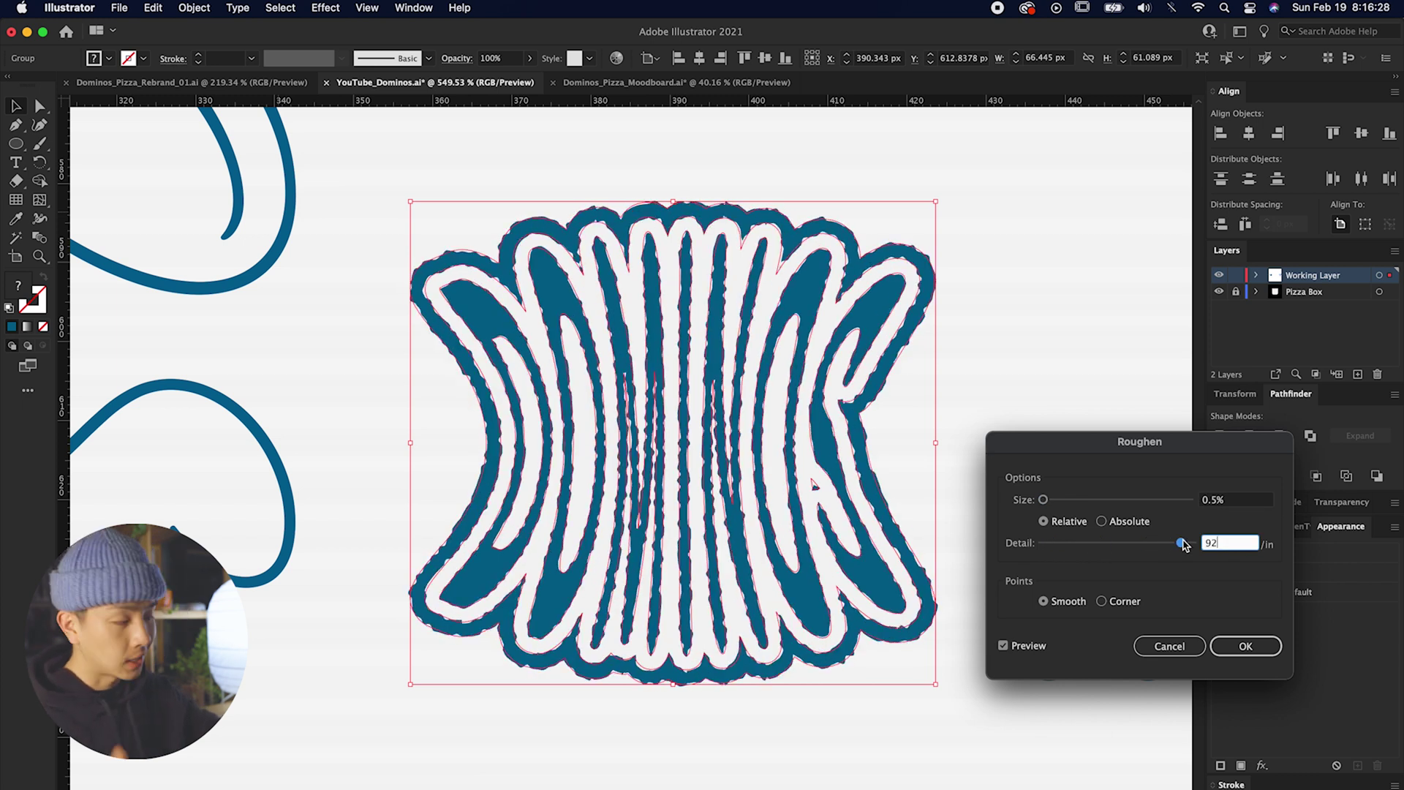
key("Return")
left_click(1048, 332)
Stretch the roughened DOMINOS lettering slightly taller
key("super+minus")
key("super+minus")
key("super+minus")
key("super+minus")
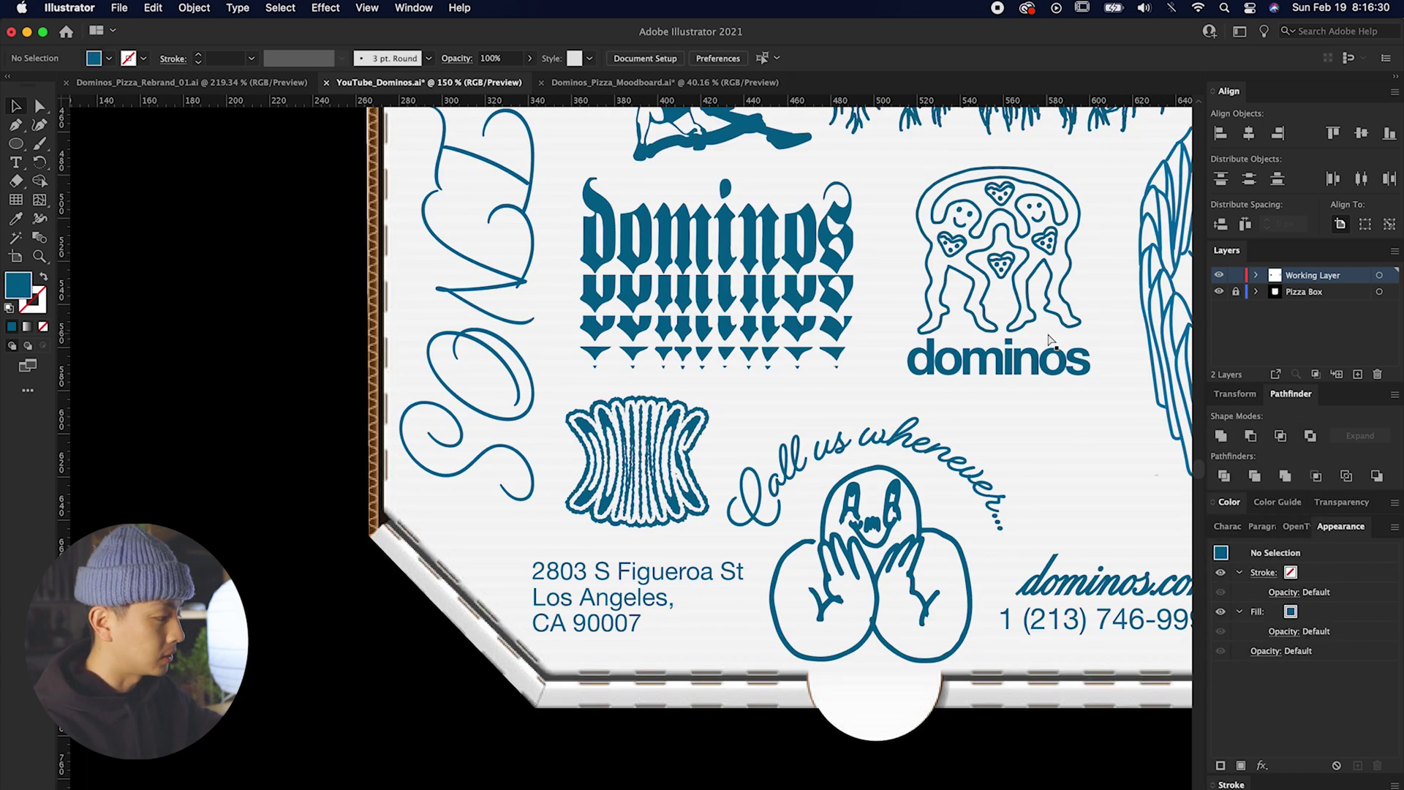
key("super+equal")
key("super+equal")
scroll(560, 461, "up", 3)
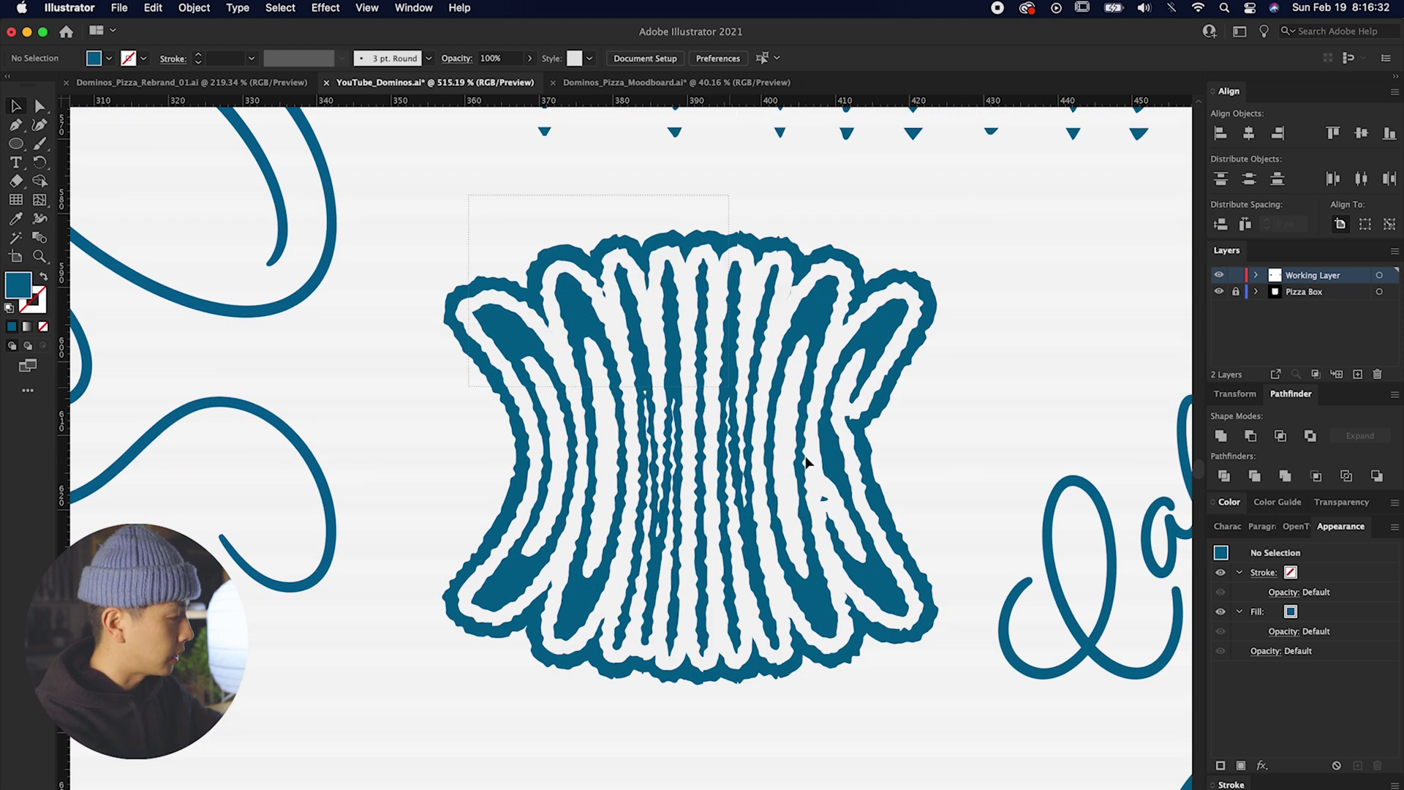
left_click(658, 247)
left_click_drag(691, 230, 691, 191)
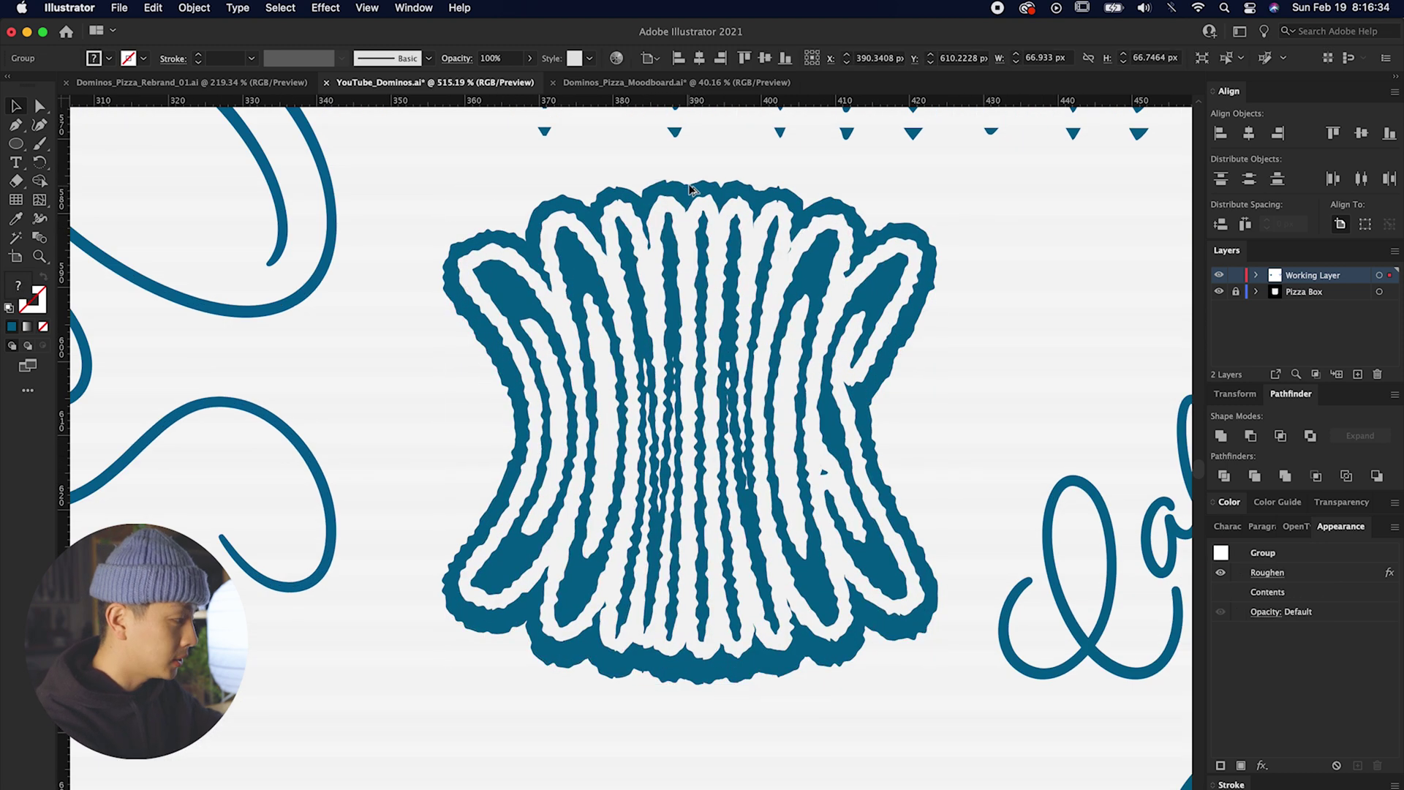
Widen the roughened DOMINOS lettering slightly and nudge it left and down above the address
left_click(1003, 322)
key("super+minus")
key("super+minus")
key("super+minus")
key("super+minus")
key("super+equal")
key("super+equal")
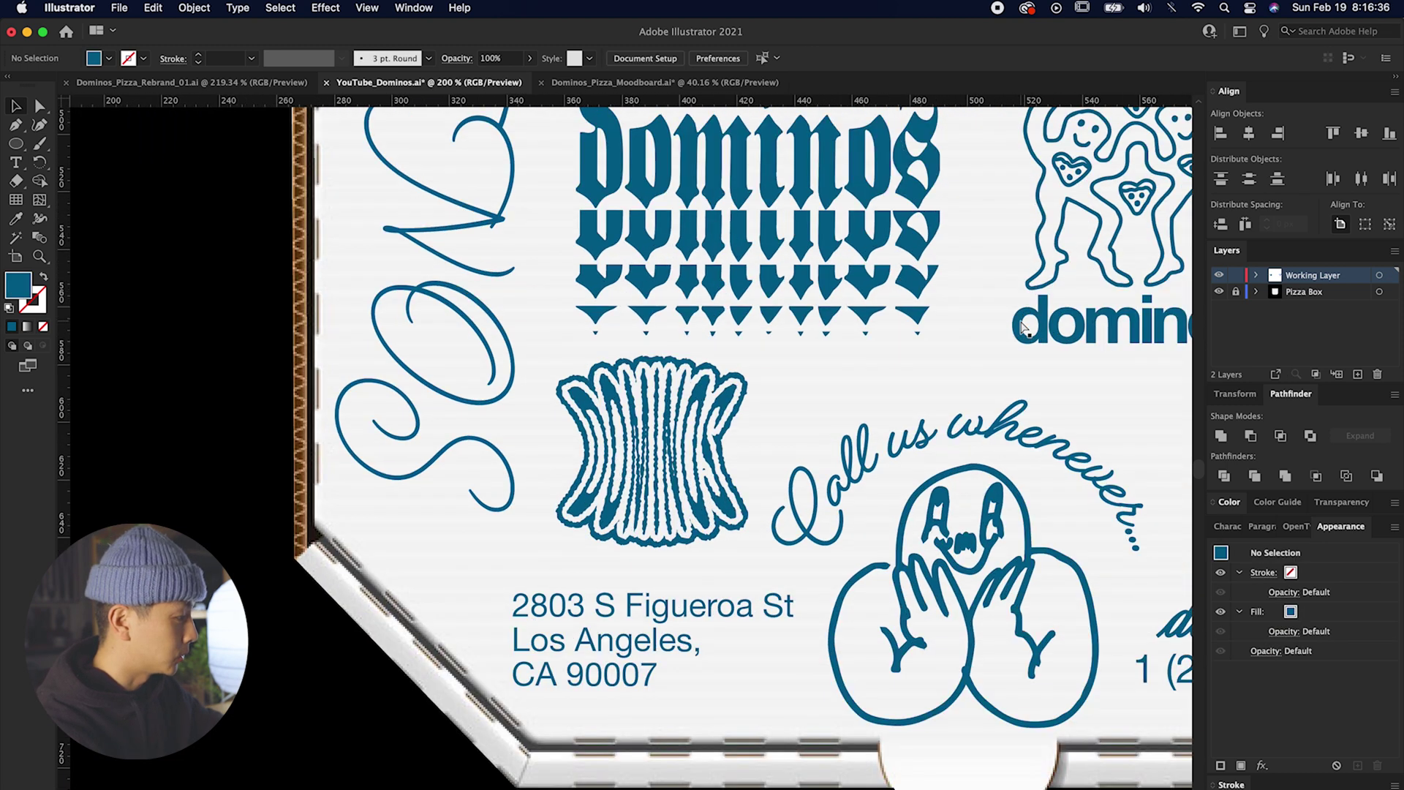
scroll(583, 413, "up", 2)
left_click(562, 430)
left_click_drag(885, 460, 898, 460)
key("Left")
key("Down")
key("super+minus")
key("super+minus")
key("super+minus")
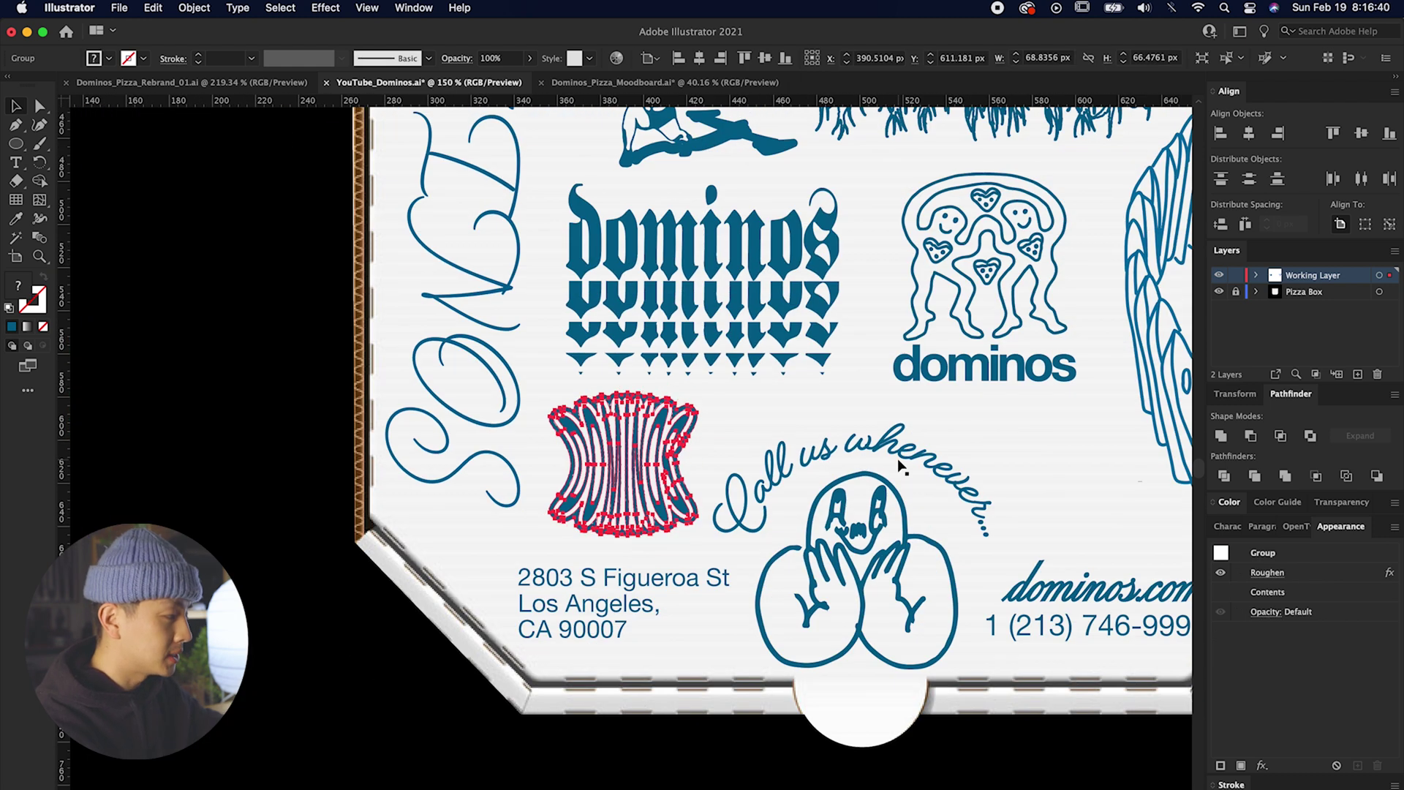
double_click(847, 419)
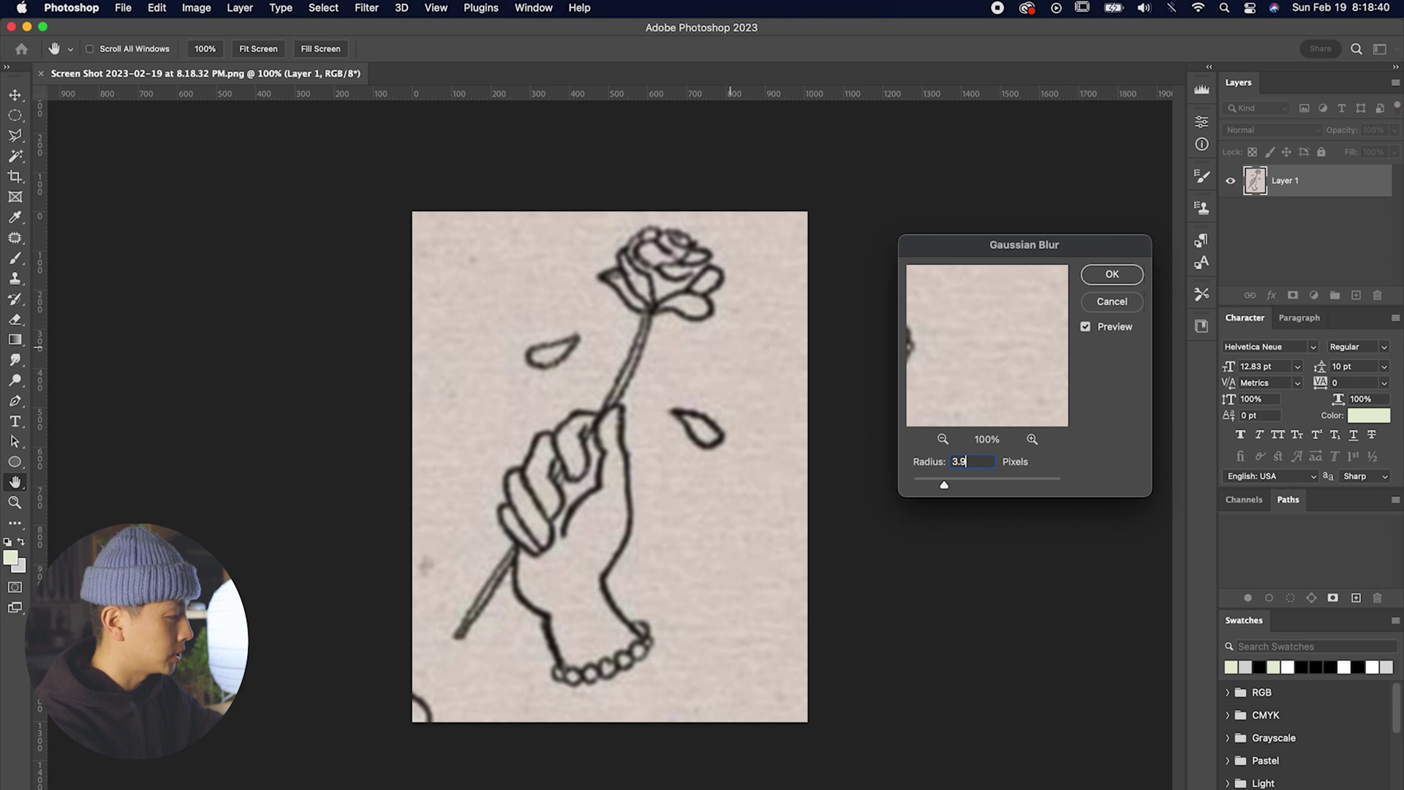
In Photoshop, apply a 3.9-pixel Gaussian Blur to the hand-and-rose image and set its saturation to -100
key("Return")
left_click(196, 7)
mouse_move(220, 51)
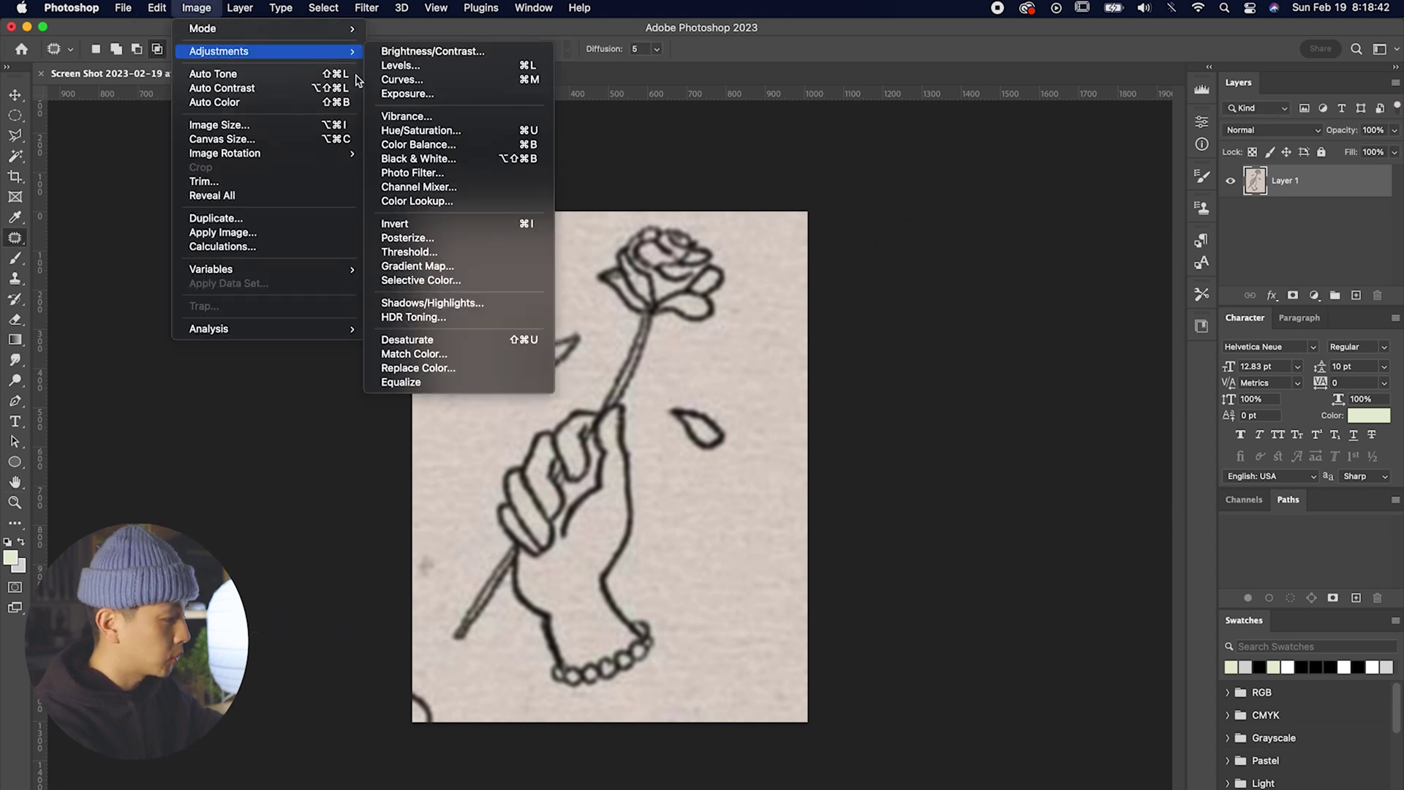
left_click(443, 132)
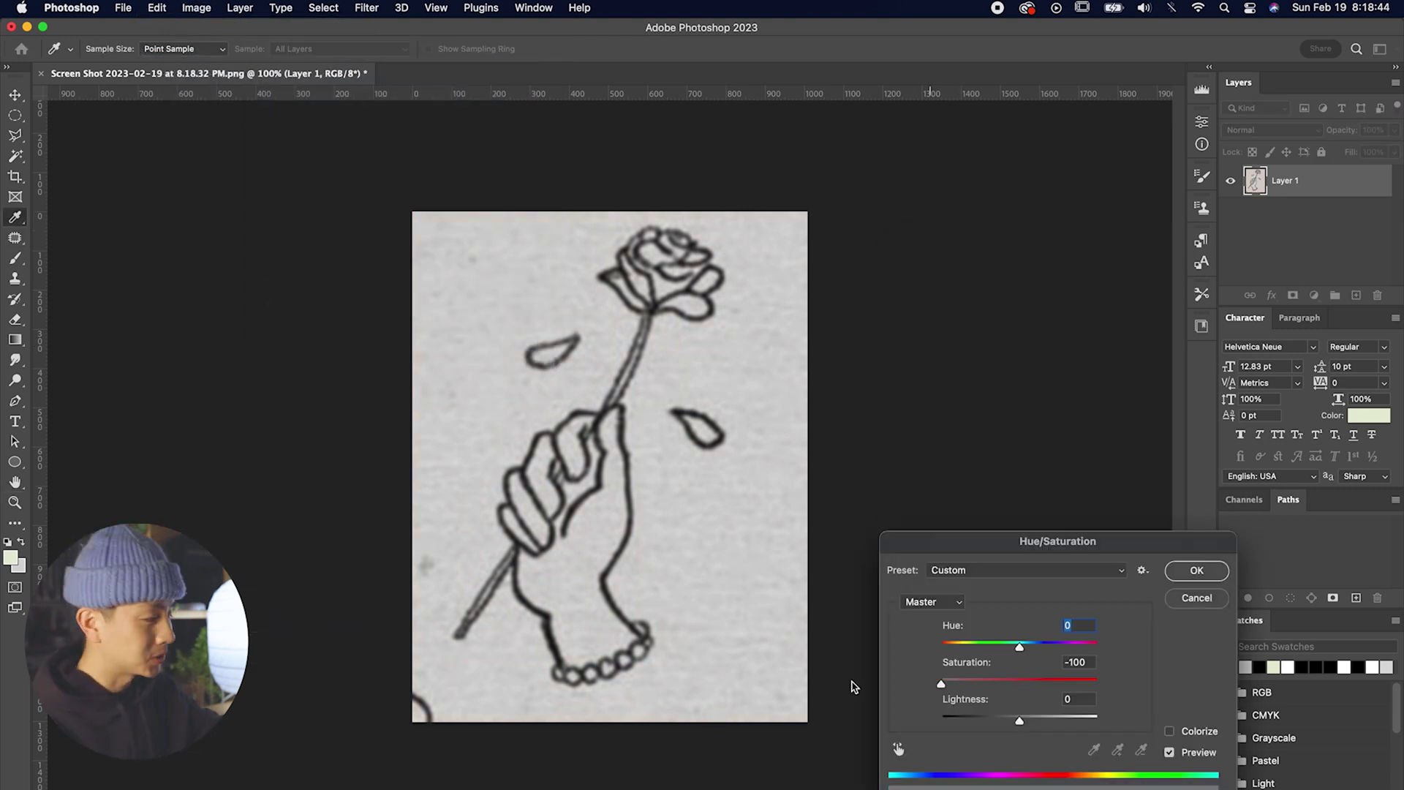
key("Return")
Adjust the Levels of the grey hand-and-rose image to harden the contrast between the lines and the background
left_click(196, 8)
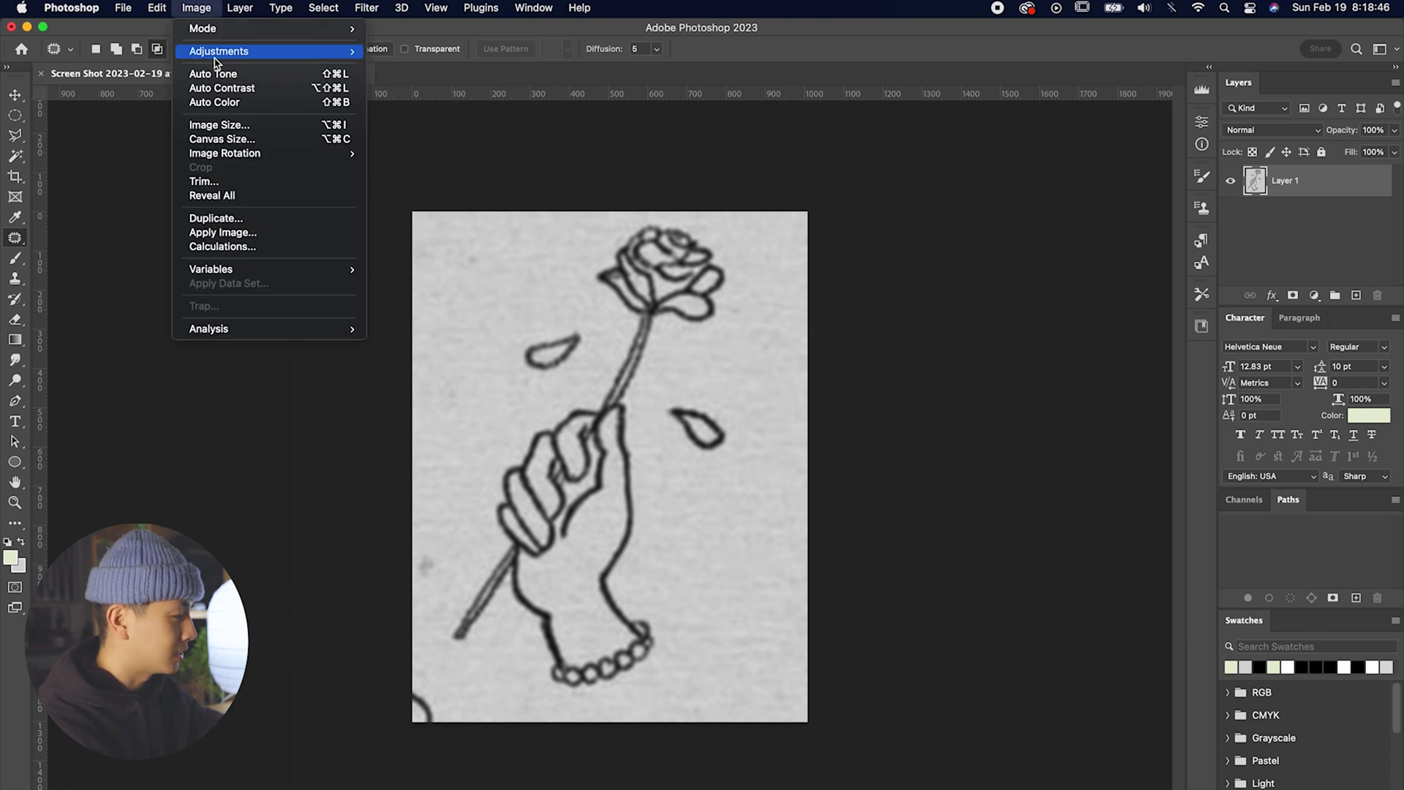
mouse_move(219, 51)
left_click(399, 65)
left_click_drag(892, 701, 797, 703)
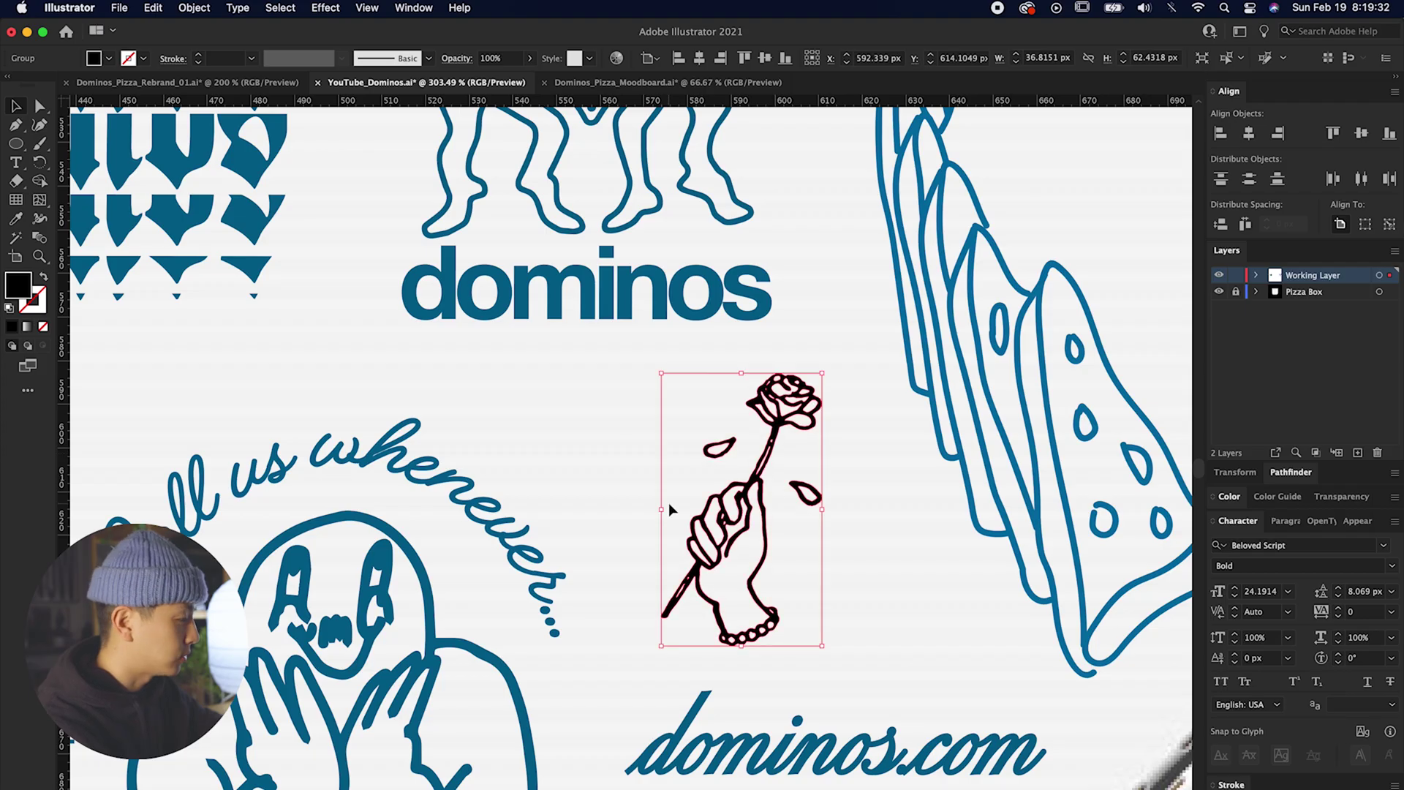
In Illustrator, rotate the four pizza-slice petals counterclockwise on top of the stem held by the hand
left_click_drag(662, 509, 661, 509)
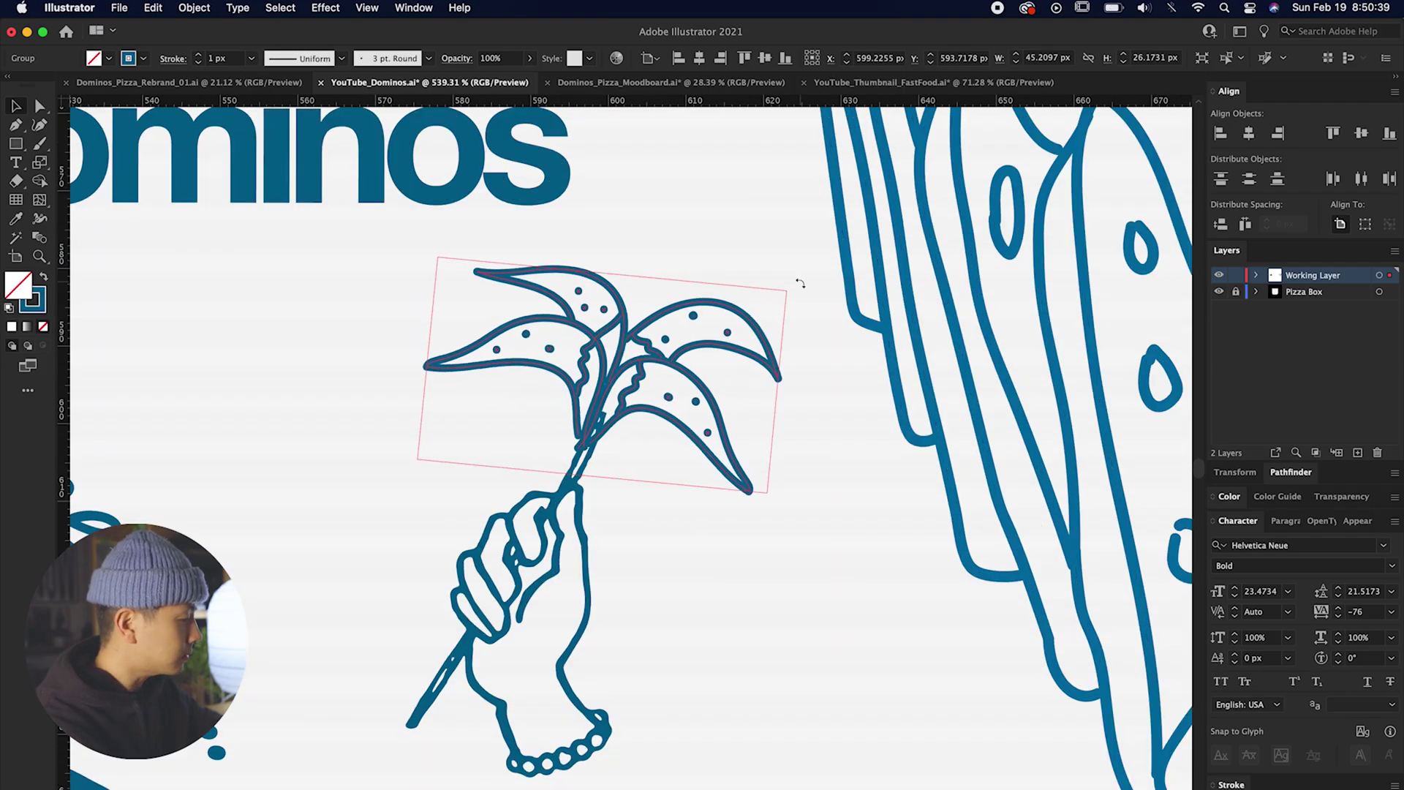
left_click_drag(796, 282, 604, 244)
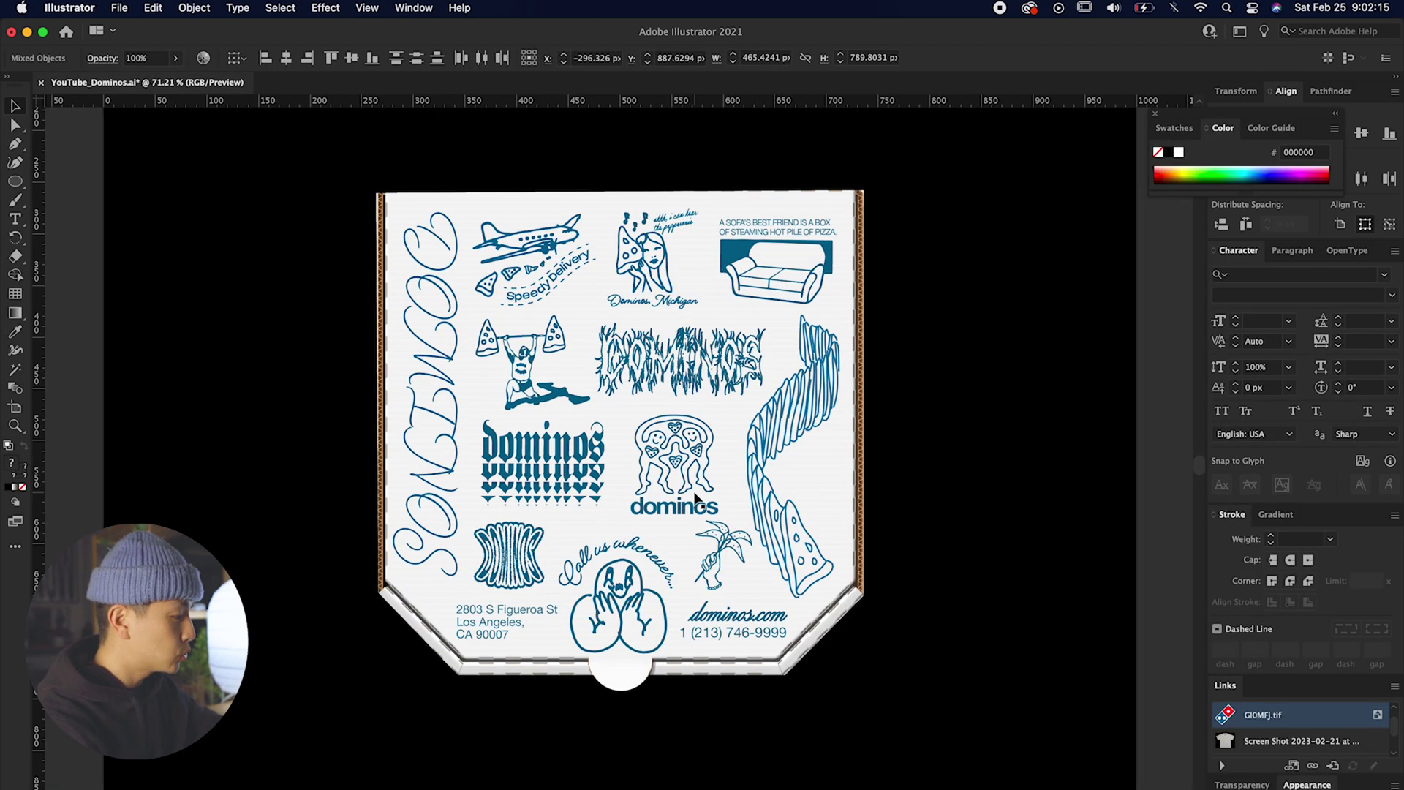
Review the complete pizza box artwork alongside the blank front and back T-shirt mockups
left_click_drag(357, 173, 861, 675)
scroll(304, 502, "right", 15)
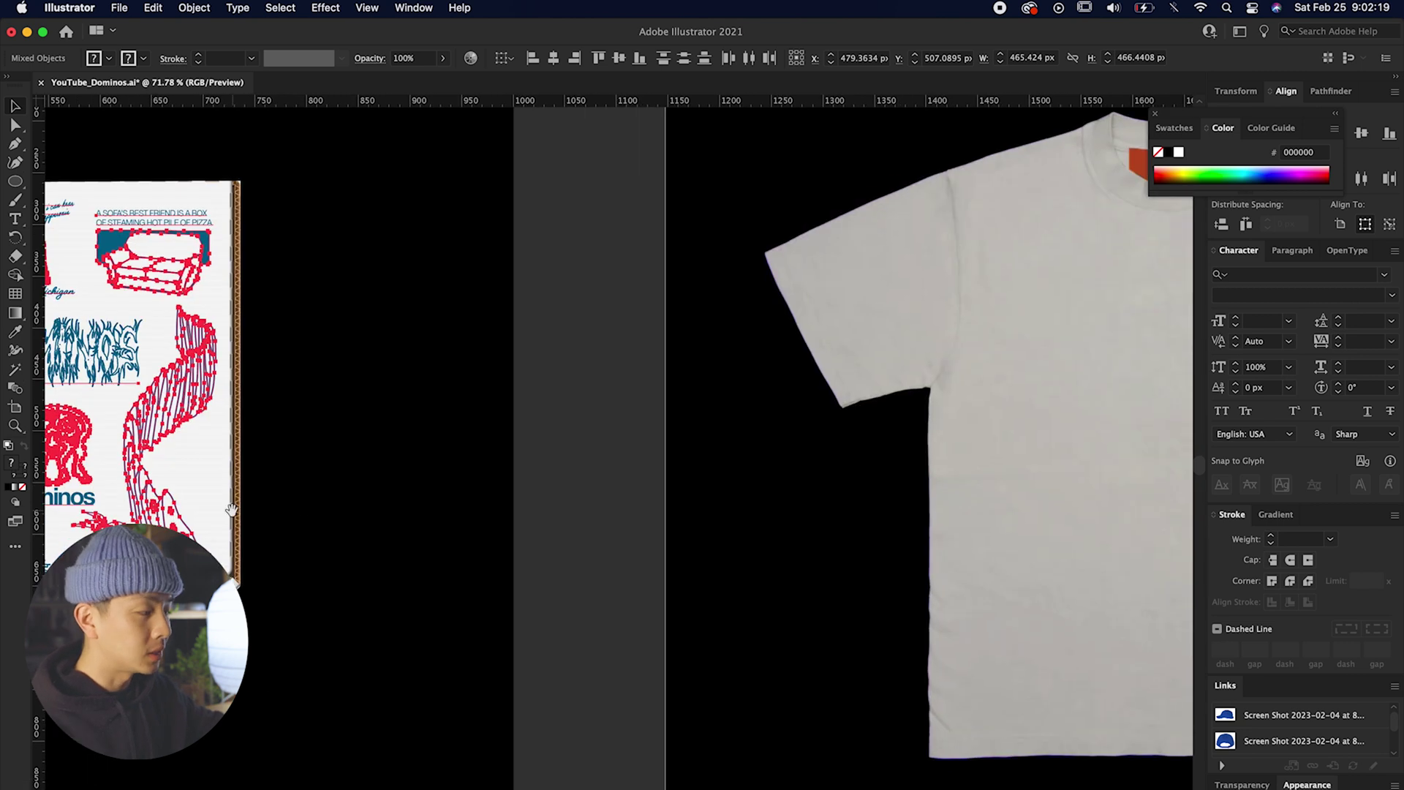
scroll(304, 503, "down", 3)
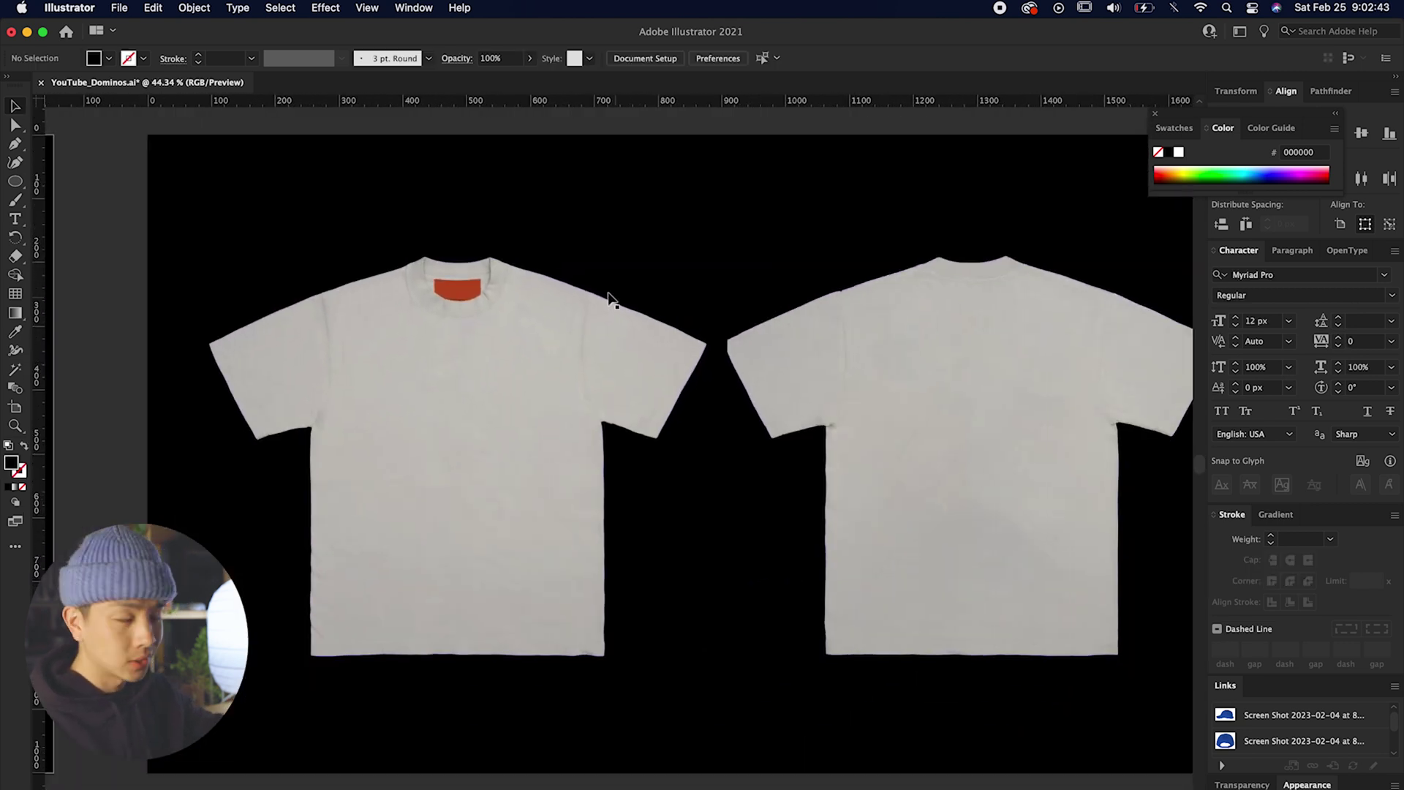
scroll(797, 468, "up", 3)
scroll(596, 407, "left", 10)
scroll(476, 483, "up", 3)
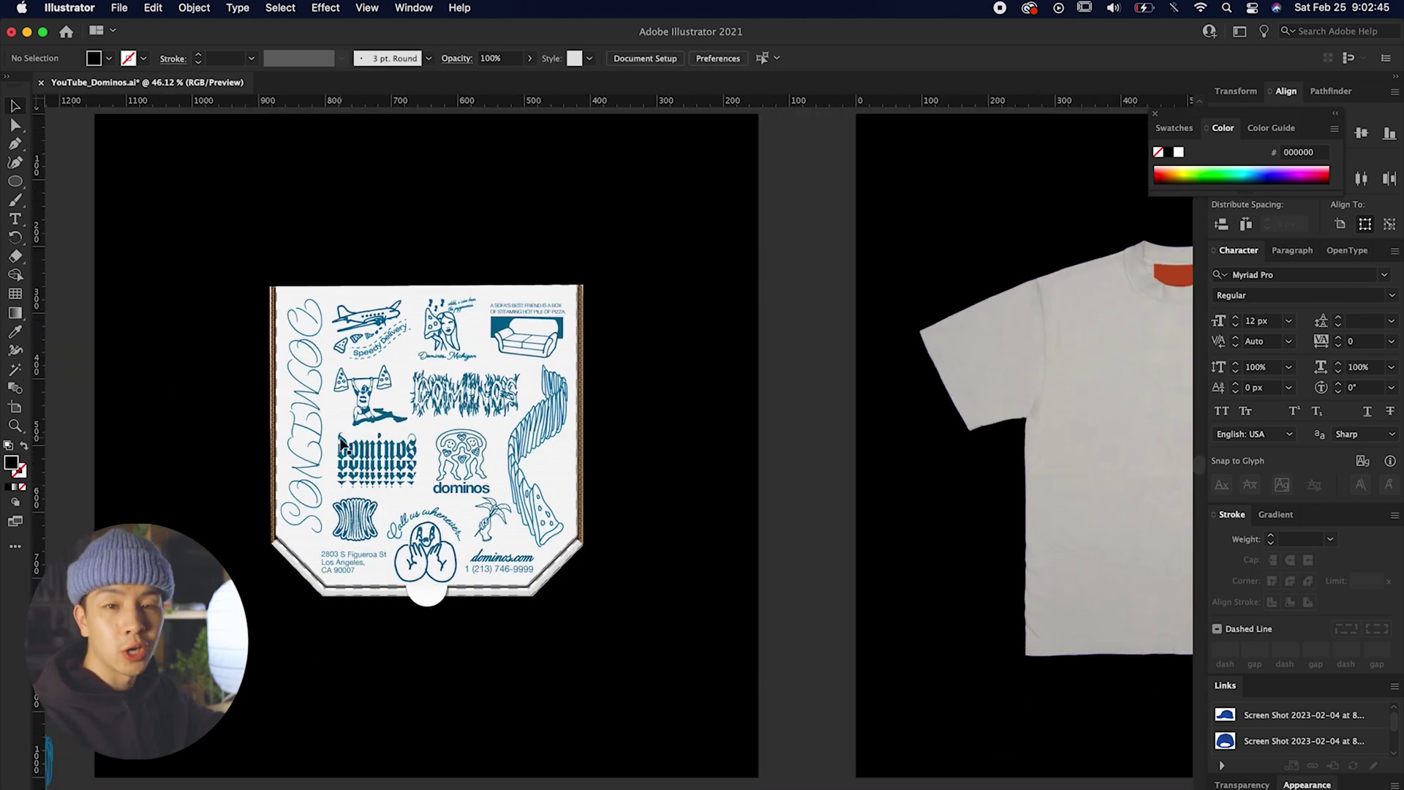
Try to place a copy of the pizza box's warped DOMINOS lettering on the back T-shirt mockup
left_click(475, 483)
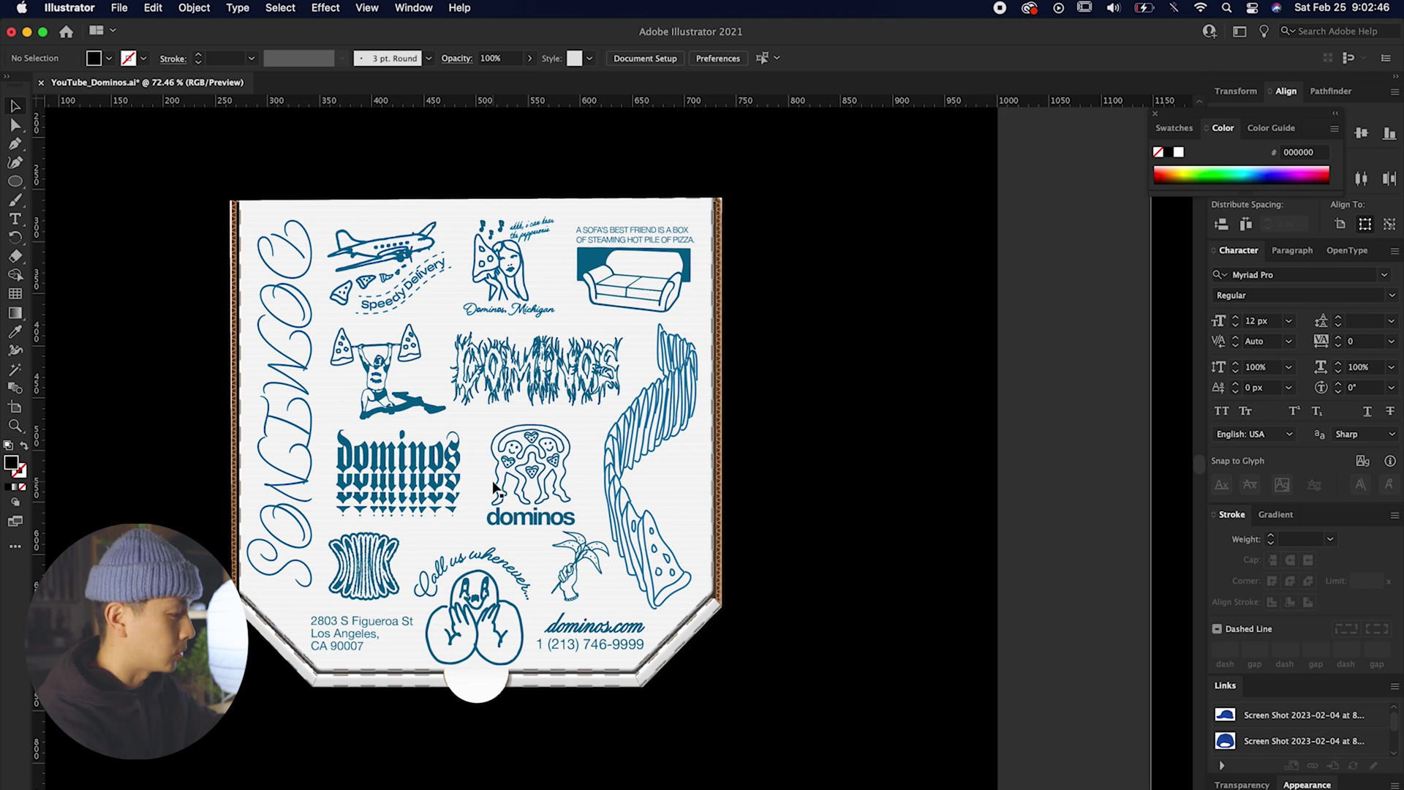
scroll(365, 556, "up", 3)
left_click(352, 563)
key("super+space")
key("Escape")
scroll(359, 564, "down", 6)
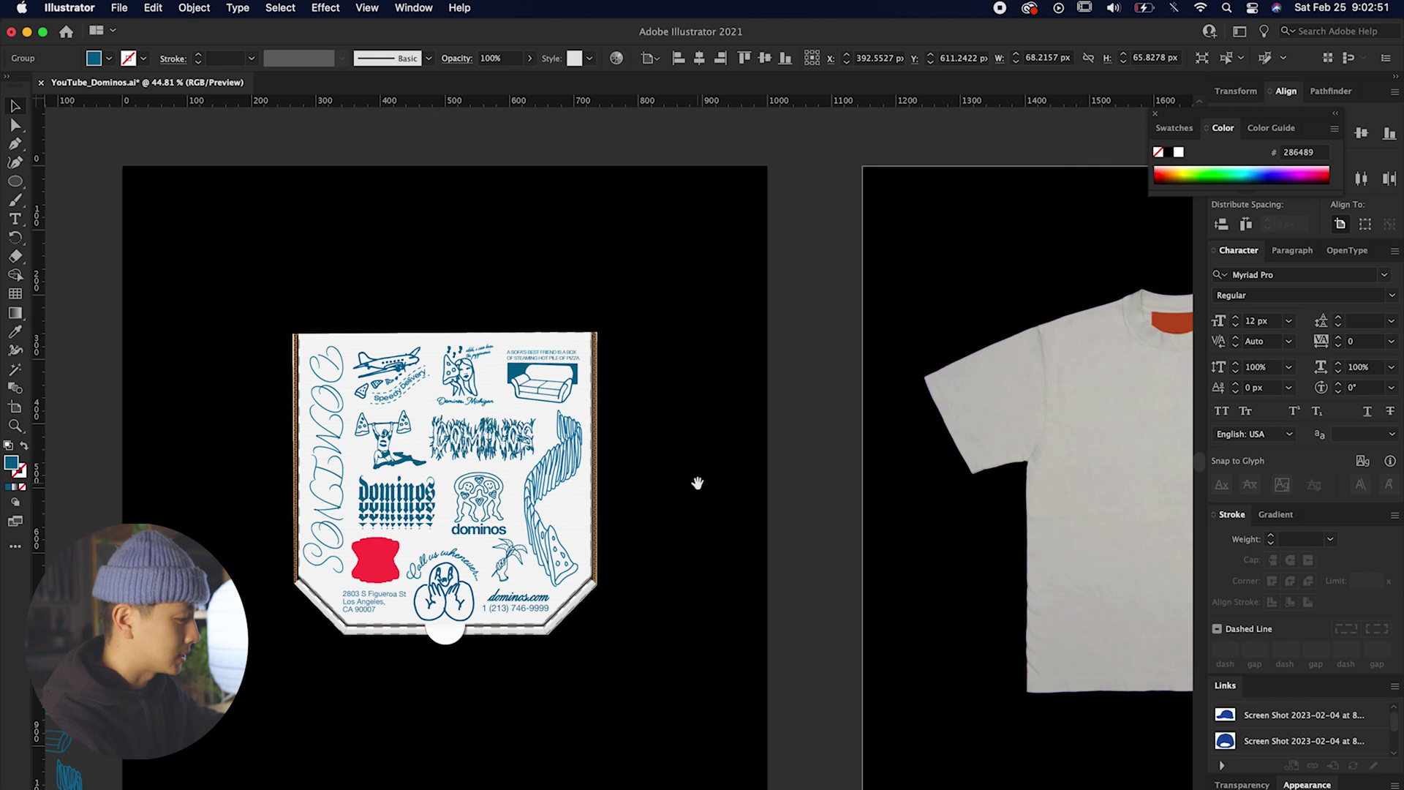
left_click_drag(697, 483, 132, 482)
left_click_drag(687, 460, 322, 458)
left_click_drag(621, 459, 542, 464)
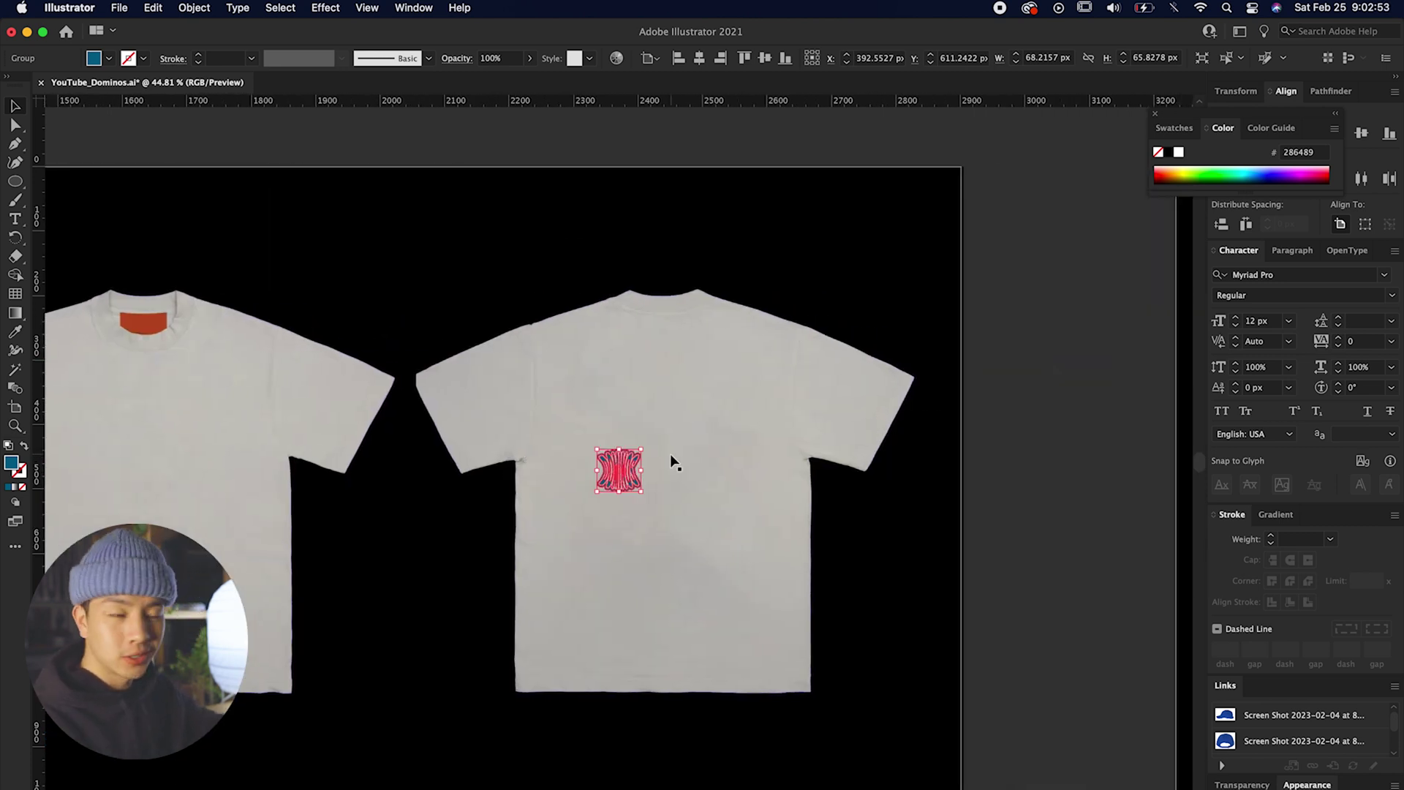
key("super+z")
Copy the grouped address, dominos.com and phone number text from the pizza box onto the front T-shirt mockup
left_click_drag(336, 495, 854, 458)
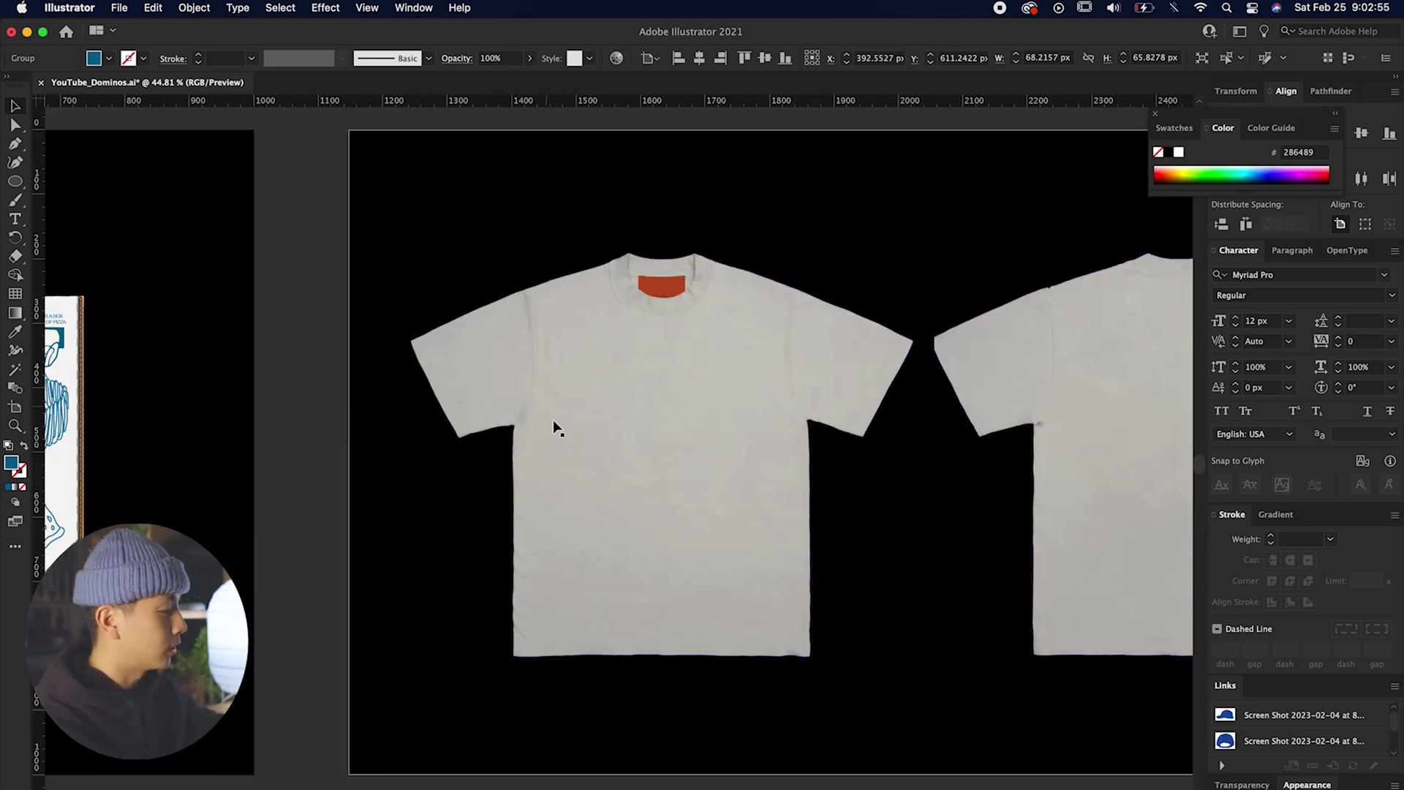
scroll(660, 435, "right", 2)
left_click_drag(326, 463, 829, 439)
left_click_drag(554, 474, 578, 471)
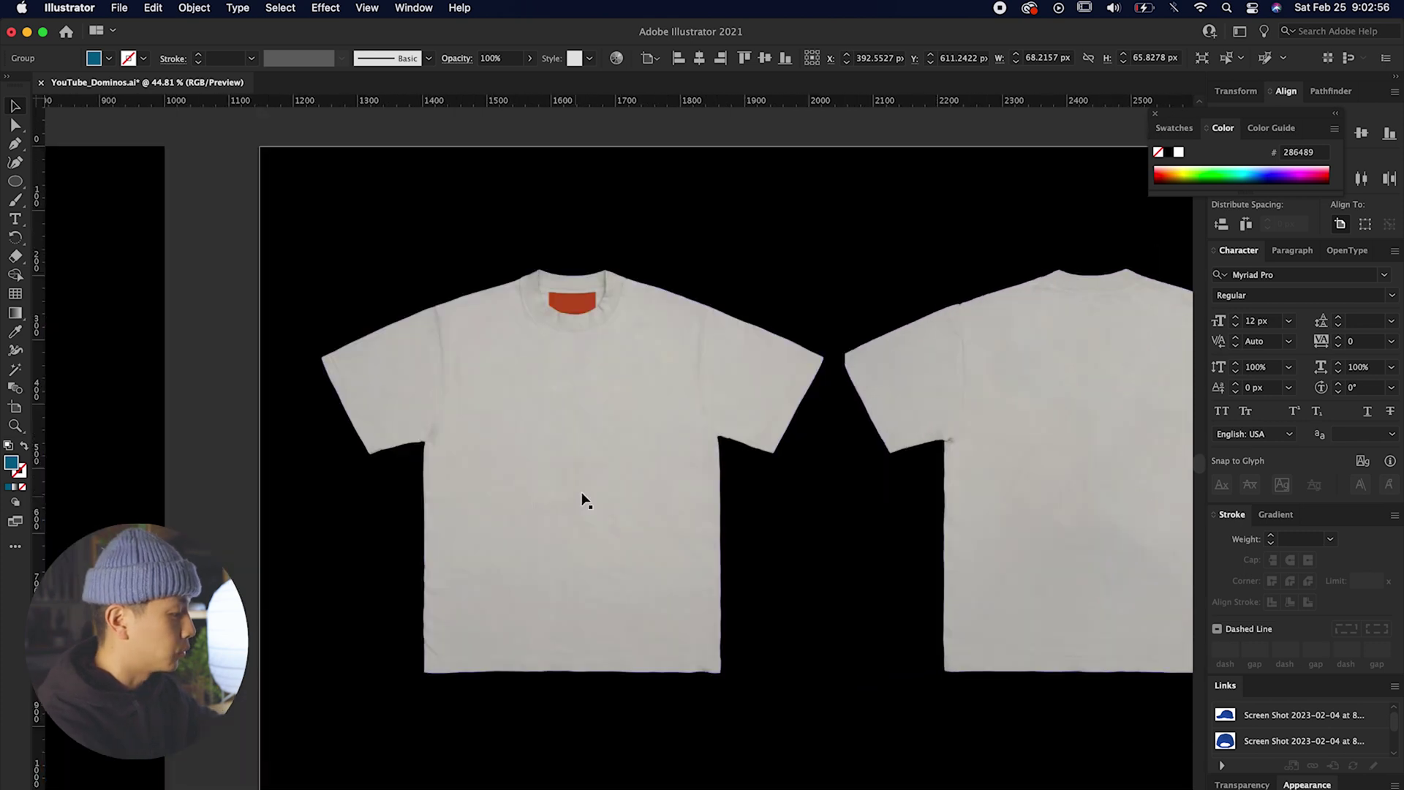
left_click_drag(329, 464, 625, 453)
scroll(625, 452, "left", 8)
scroll(486, 651, "up", 5)
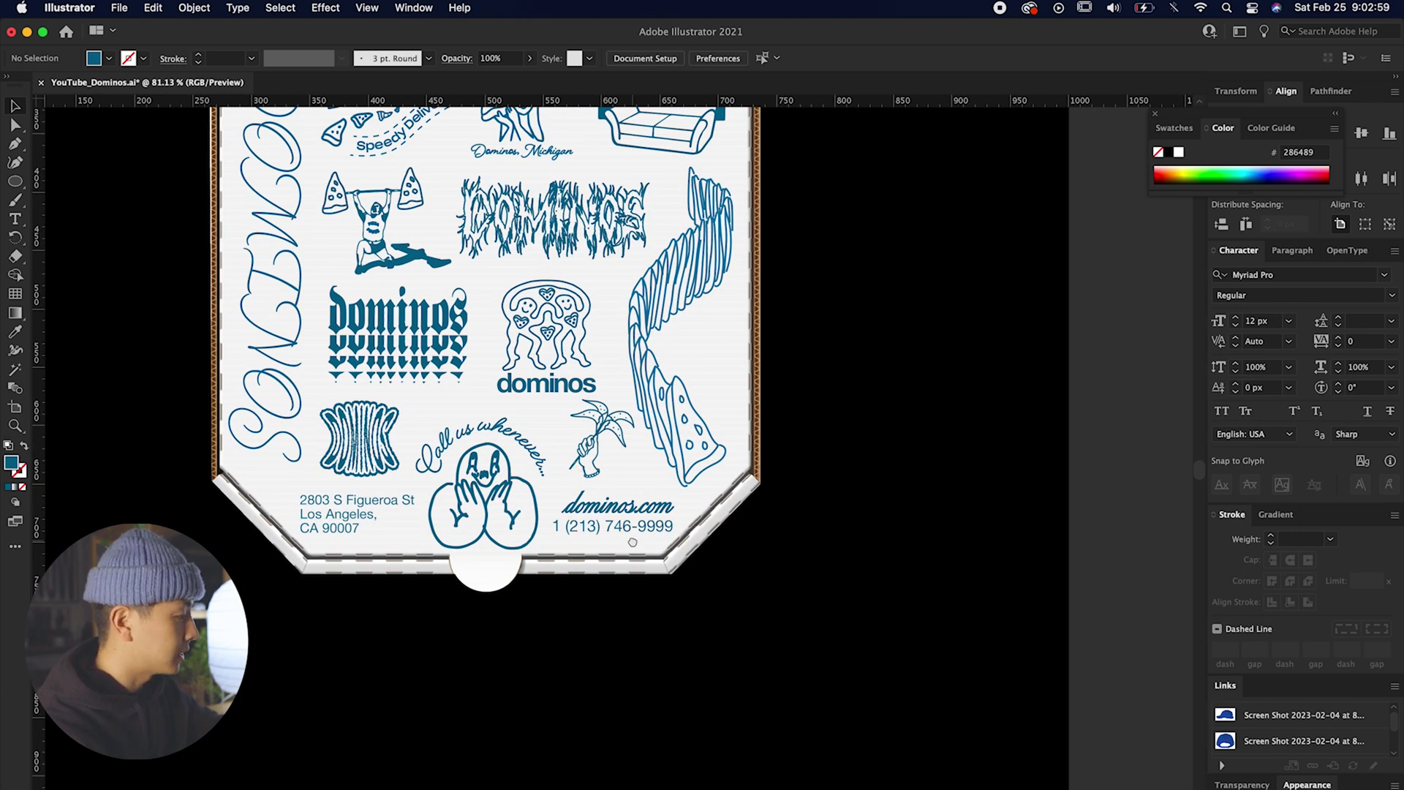
left_click_drag(632, 539, 786, 529)
left_click(769, 527)
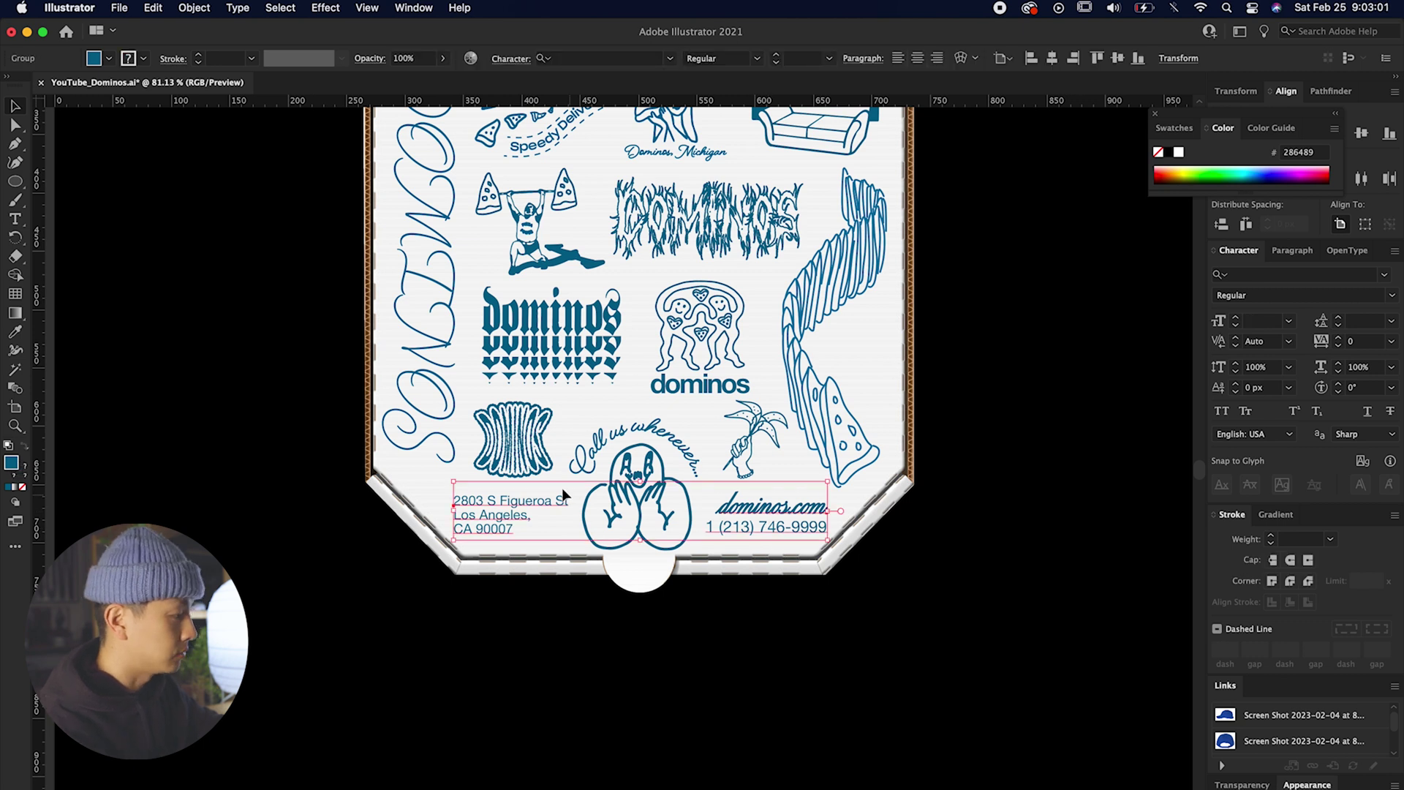
scroll(618, 528, "down", 5)
left_click_drag(856, 525, 413, 587)
left_click_drag(881, 451, 580, 508)
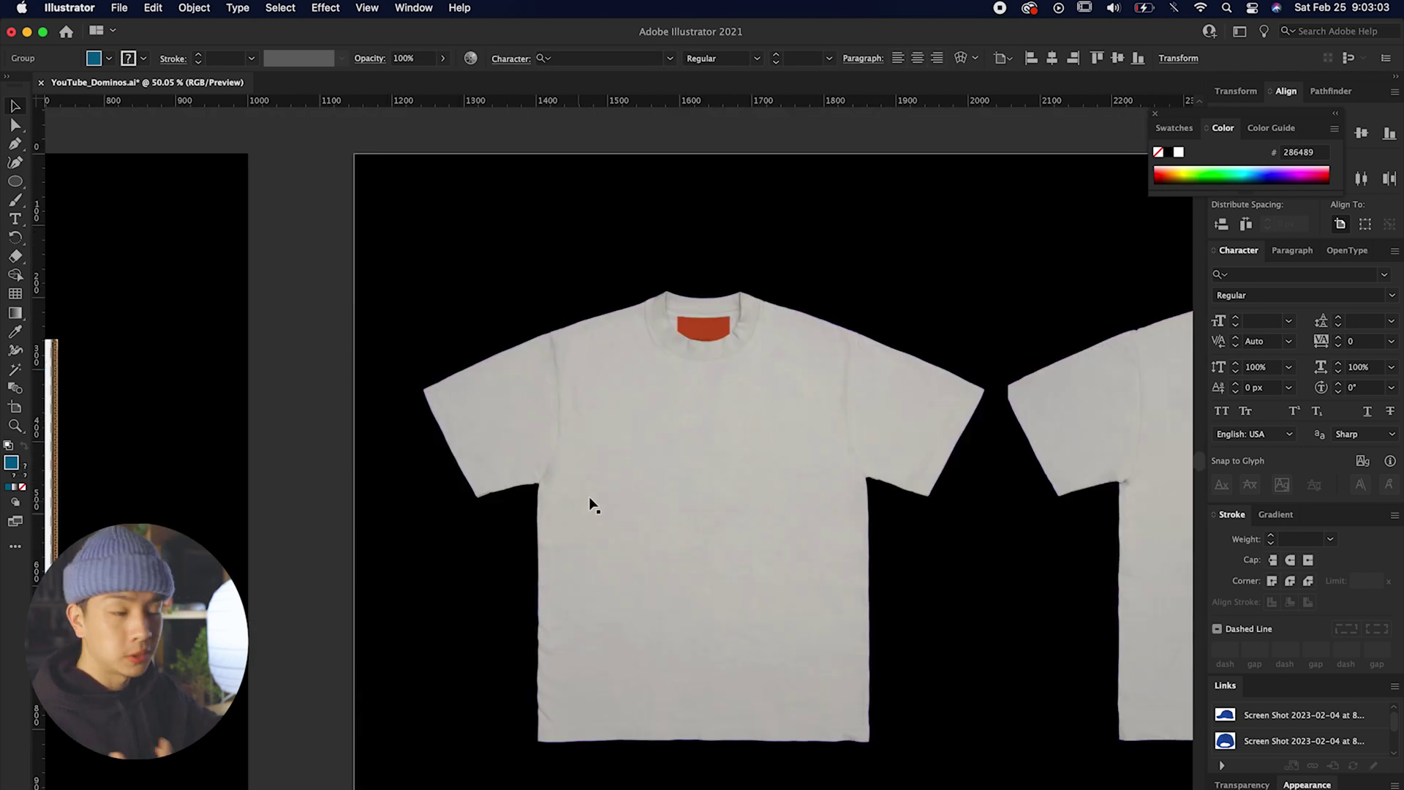
scroll(709, 453, "up", 5)
key("super+v")
Center the pasted contact text across the chest of the front T-shirt
left_click_drag(746, 484, 840, 514)
left_click(1021, 570)
left_click(832, 512)
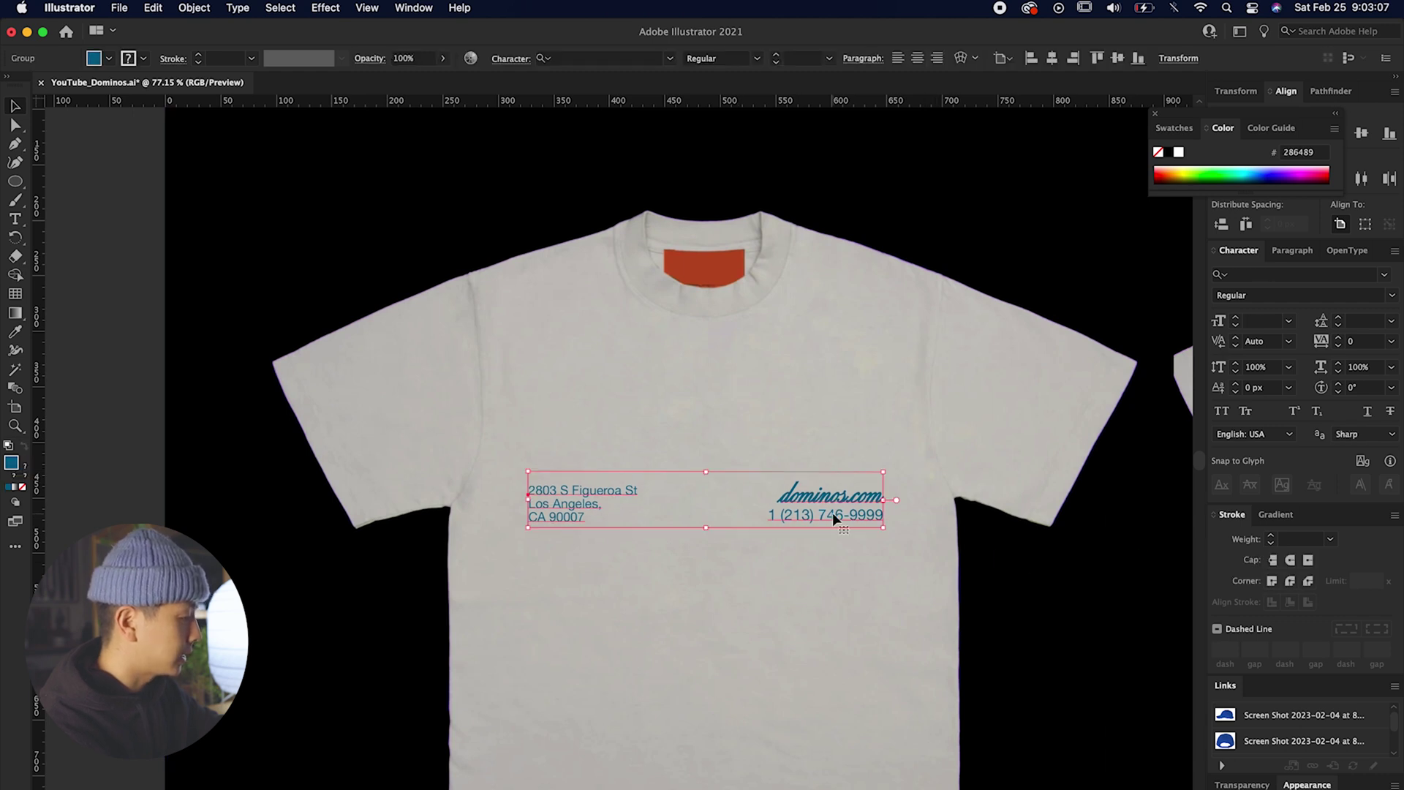
Move the dominos.com and phone number block farther from the address, and recenter the contact text group on the front T-shirt
scroll(833, 512, "down", 5)
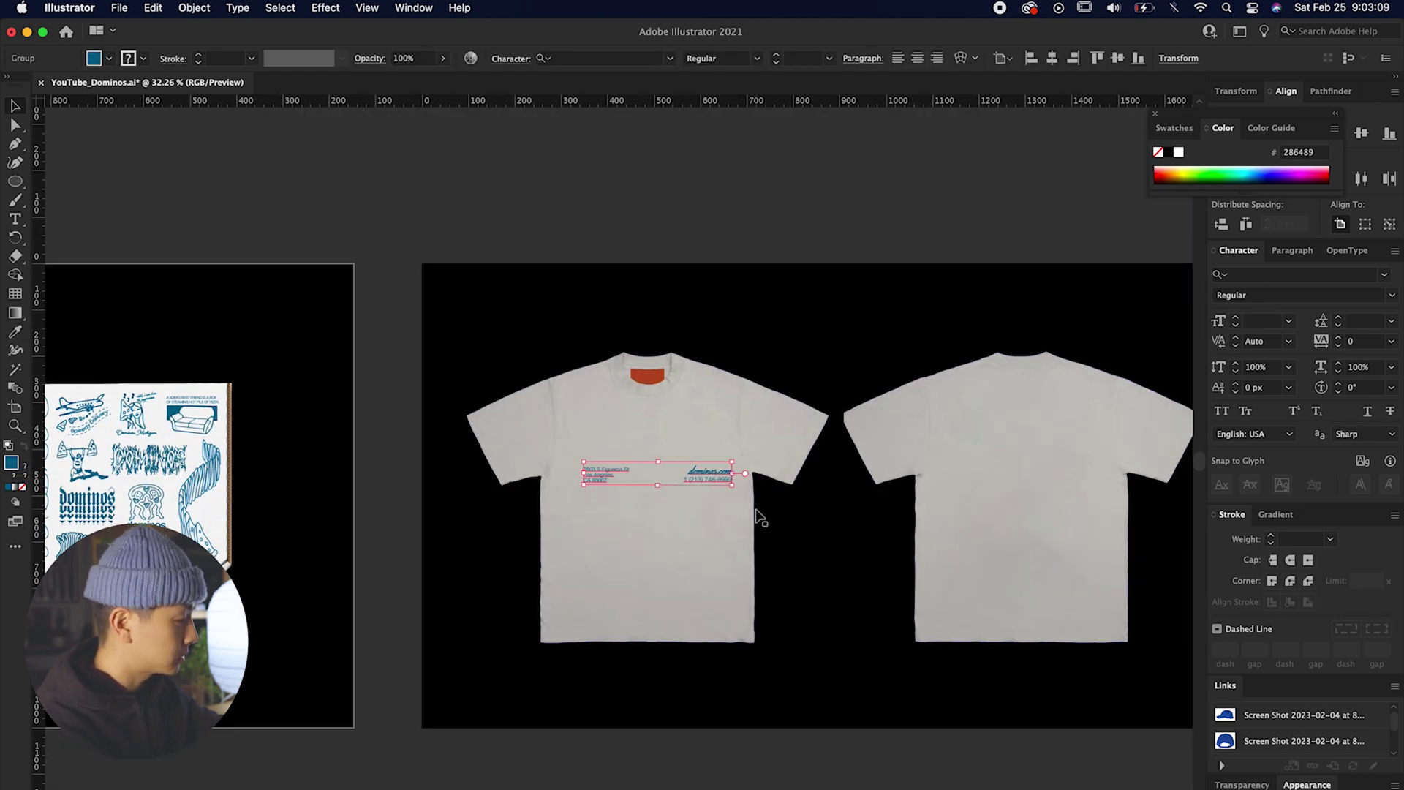
left_click(714, 491)
left_click(713, 477)
left_click(712, 477)
key("super+2")
left_click(705, 477)
scroll(702, 476, "up", 3)
double_click(701, 474)
left_click(701, 474)
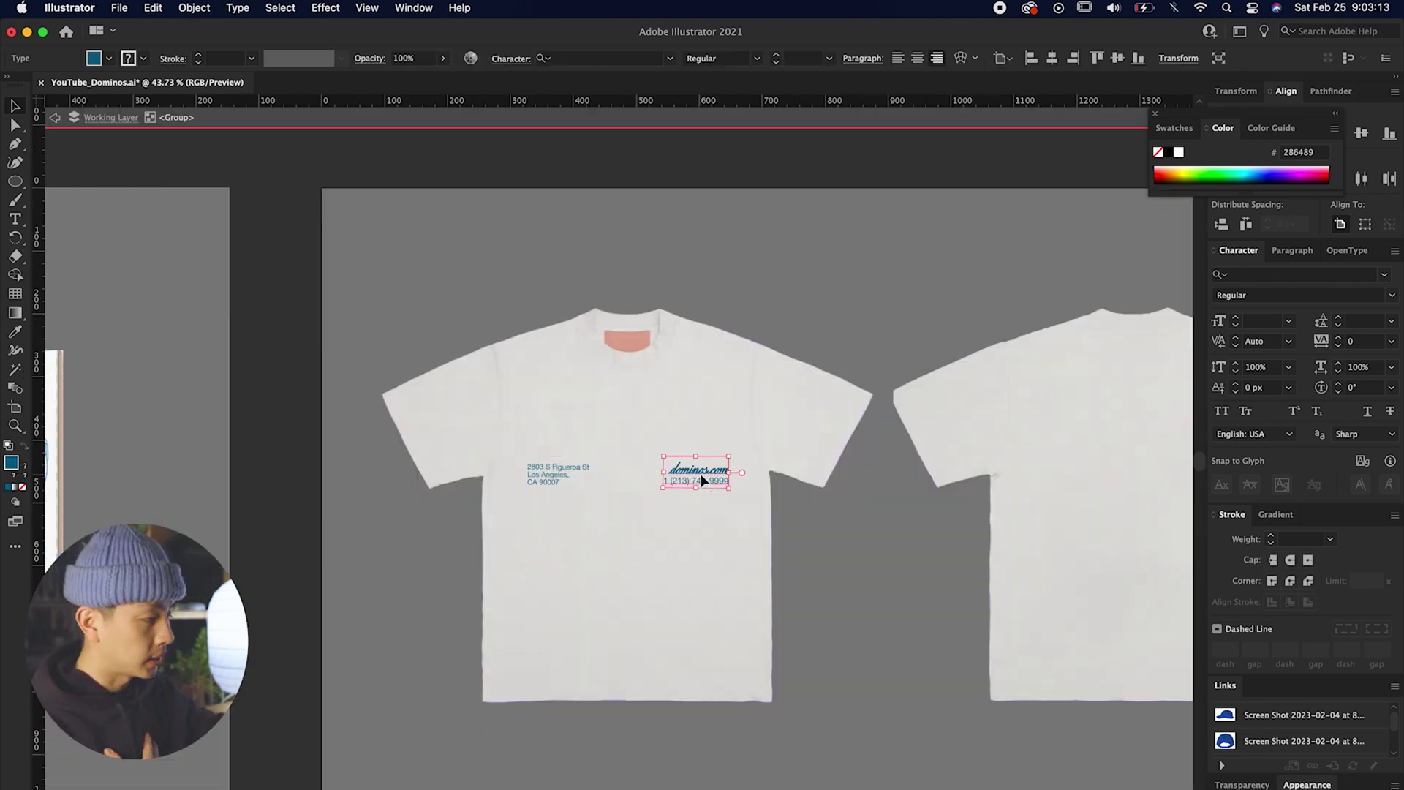
double_click(871, 500)
left_click(701, 474)
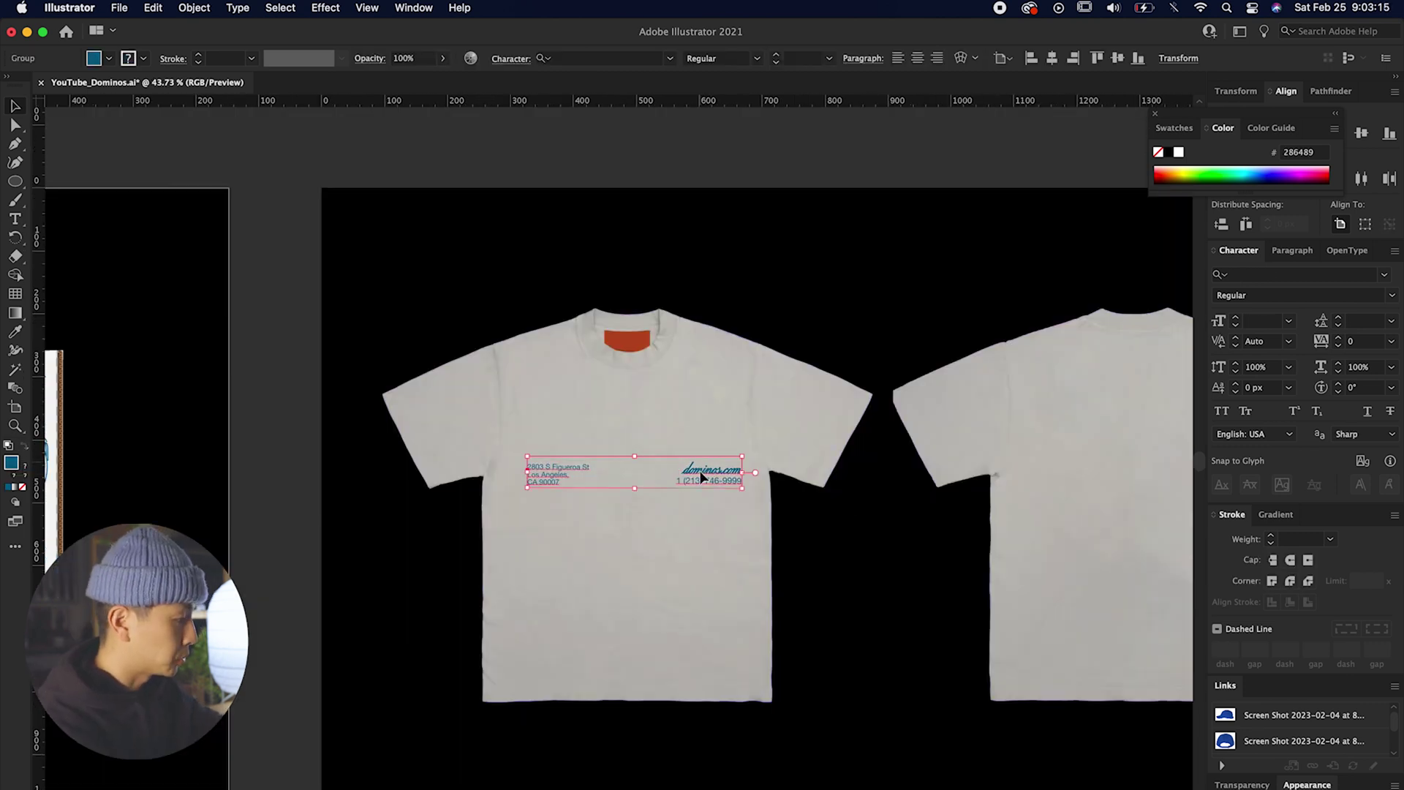
left_click(774, 546)
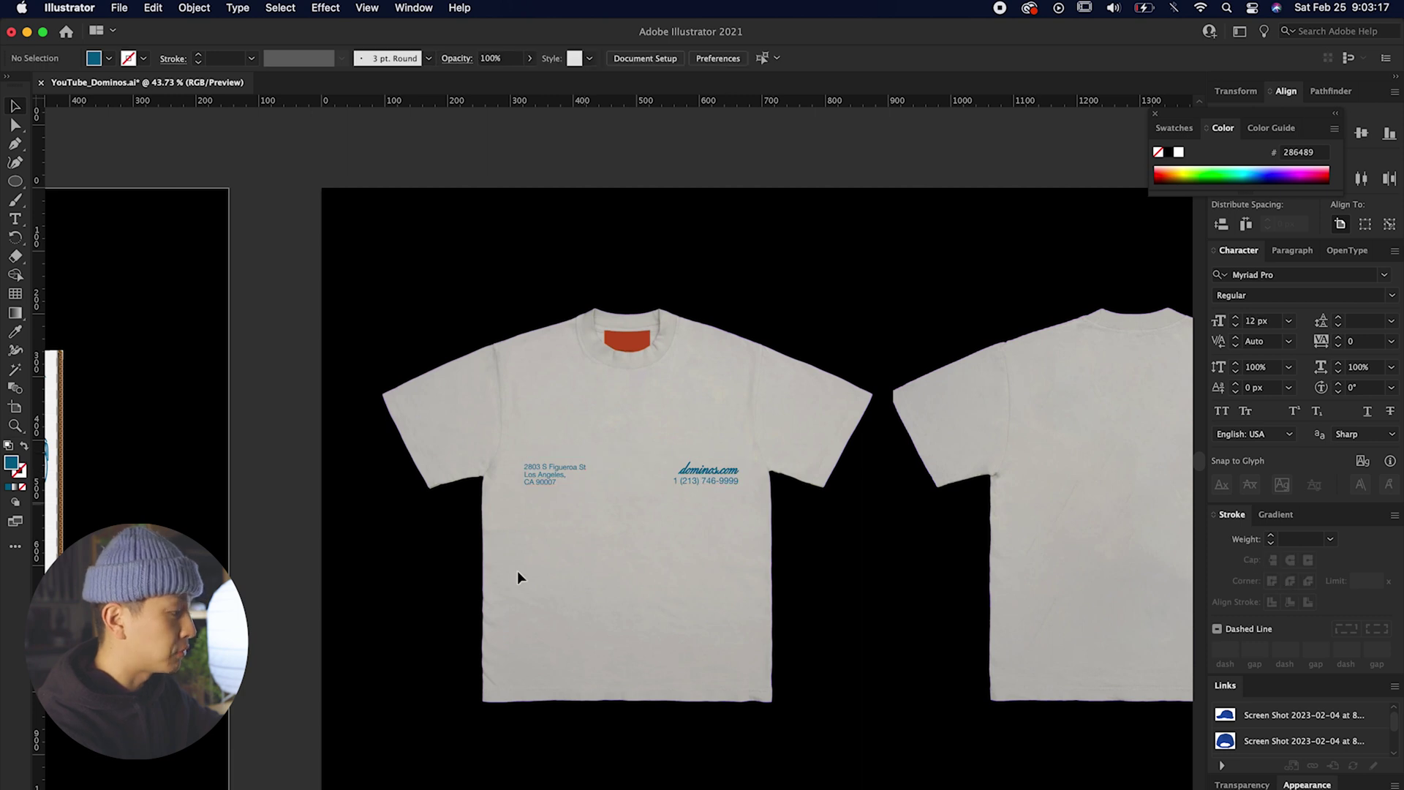
Copy the pizza-slice weightlifter from the box and place it between the address and the dominos.com block on the front T-shirt
left_click_drag(692, 558, 1184, 558)
left_click_drag(622, 521, 948, 505)
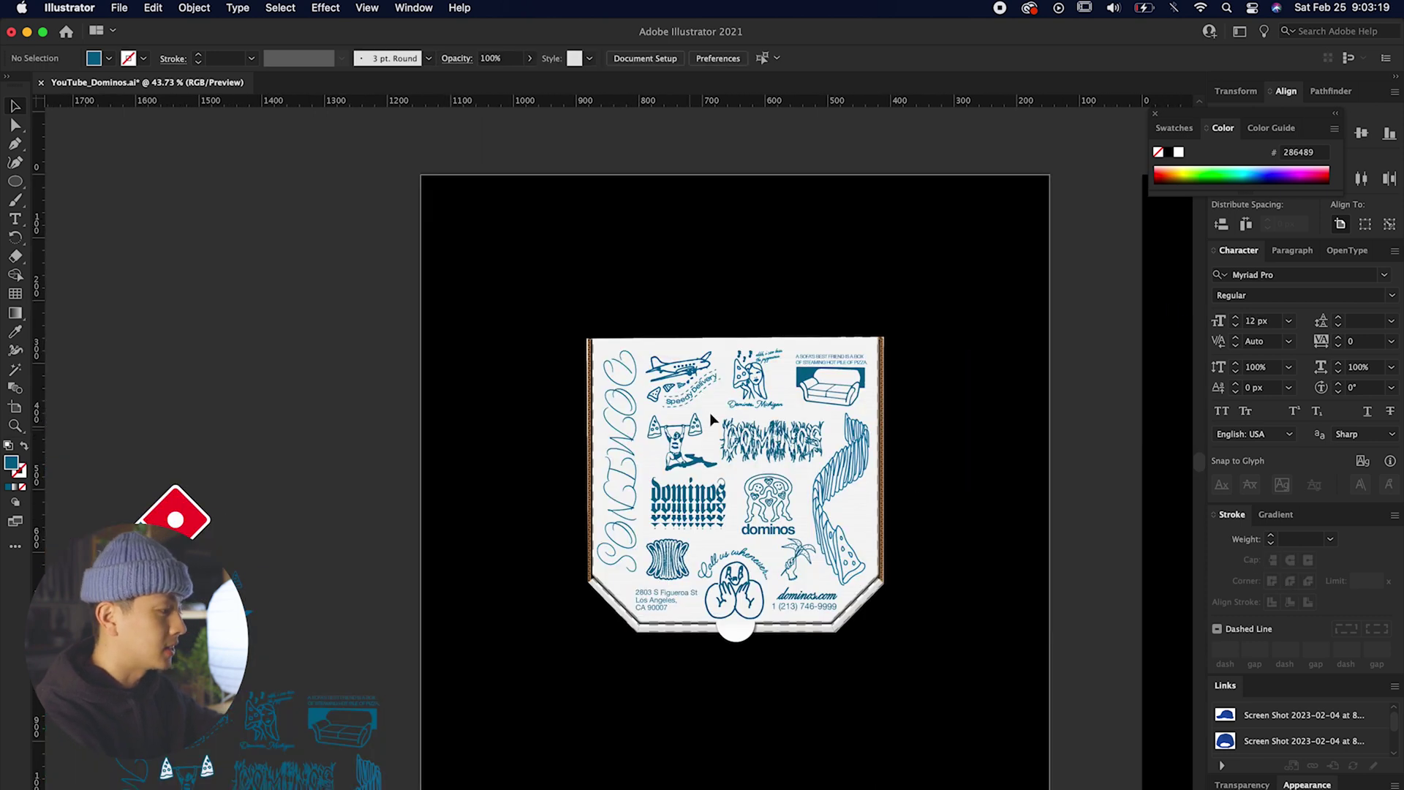
scroll(711, 415, "up", 7)
scroll(677, 465, "up", 3)
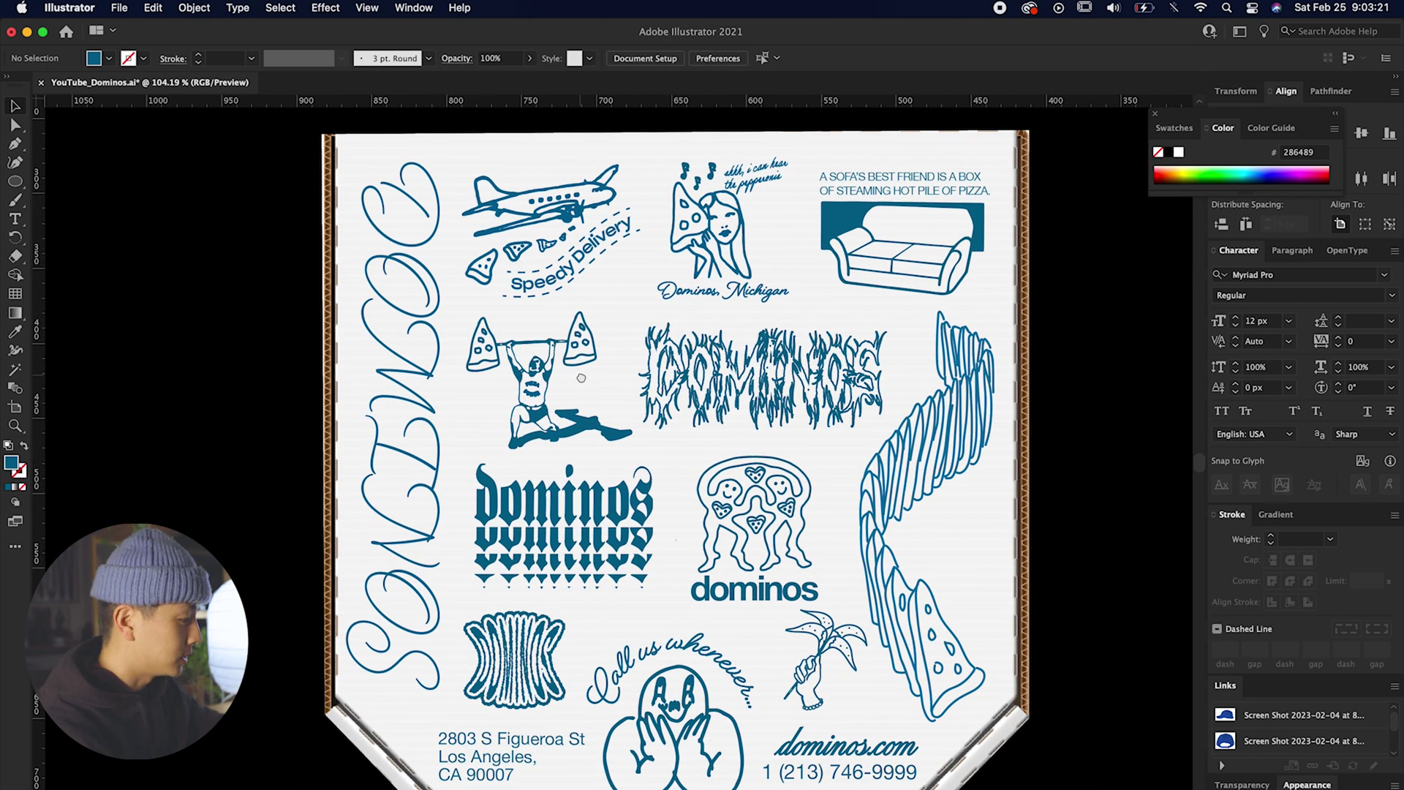
scroll(554, 375, "left", 3)
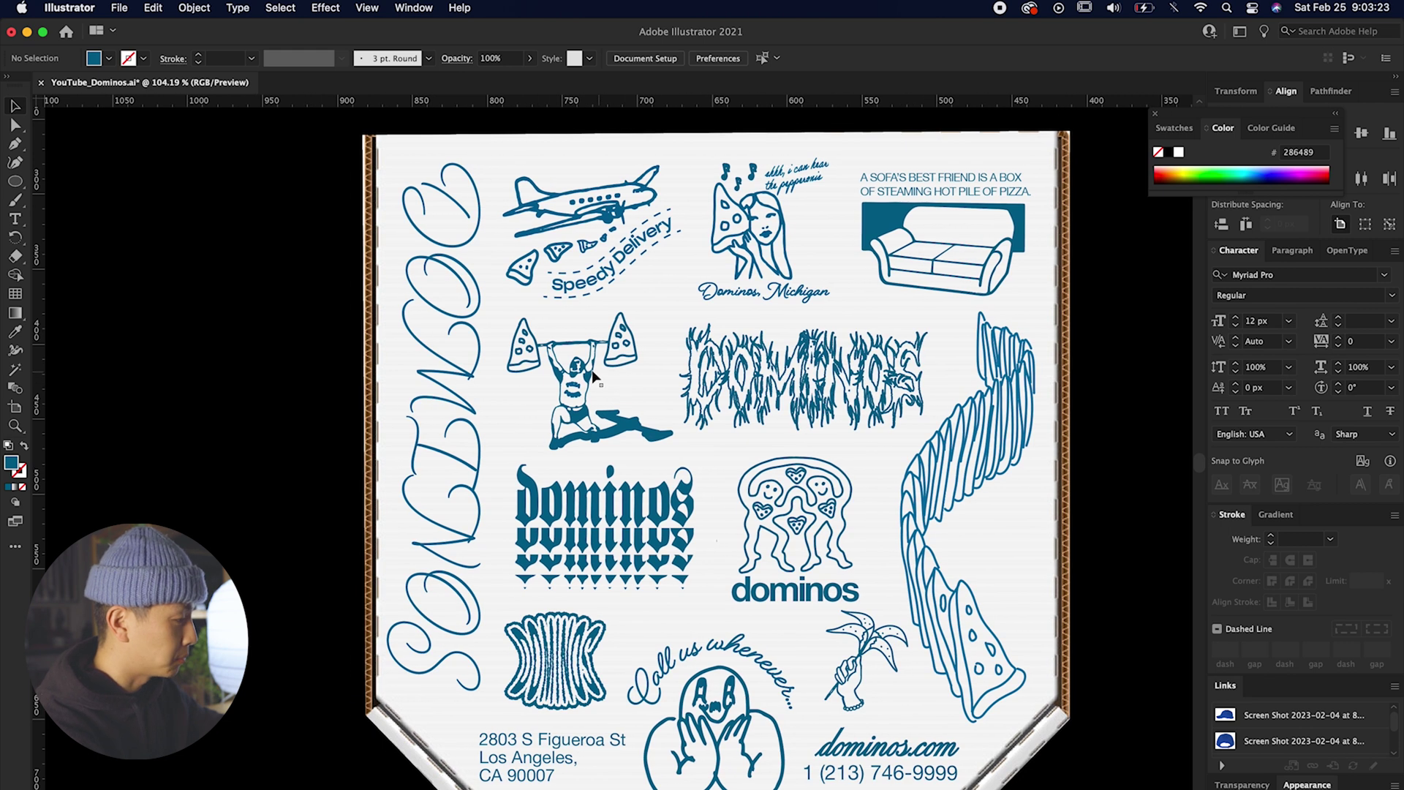
left_click(594, 377)
scroll(600, 371, "down", 3)
scroll(660, 387, "right", 10)
left_click_drag(660, 387, 251, 469)
key("super+v")
left_click_drag(610, 462, 654, 449)
left_click(560, 449)
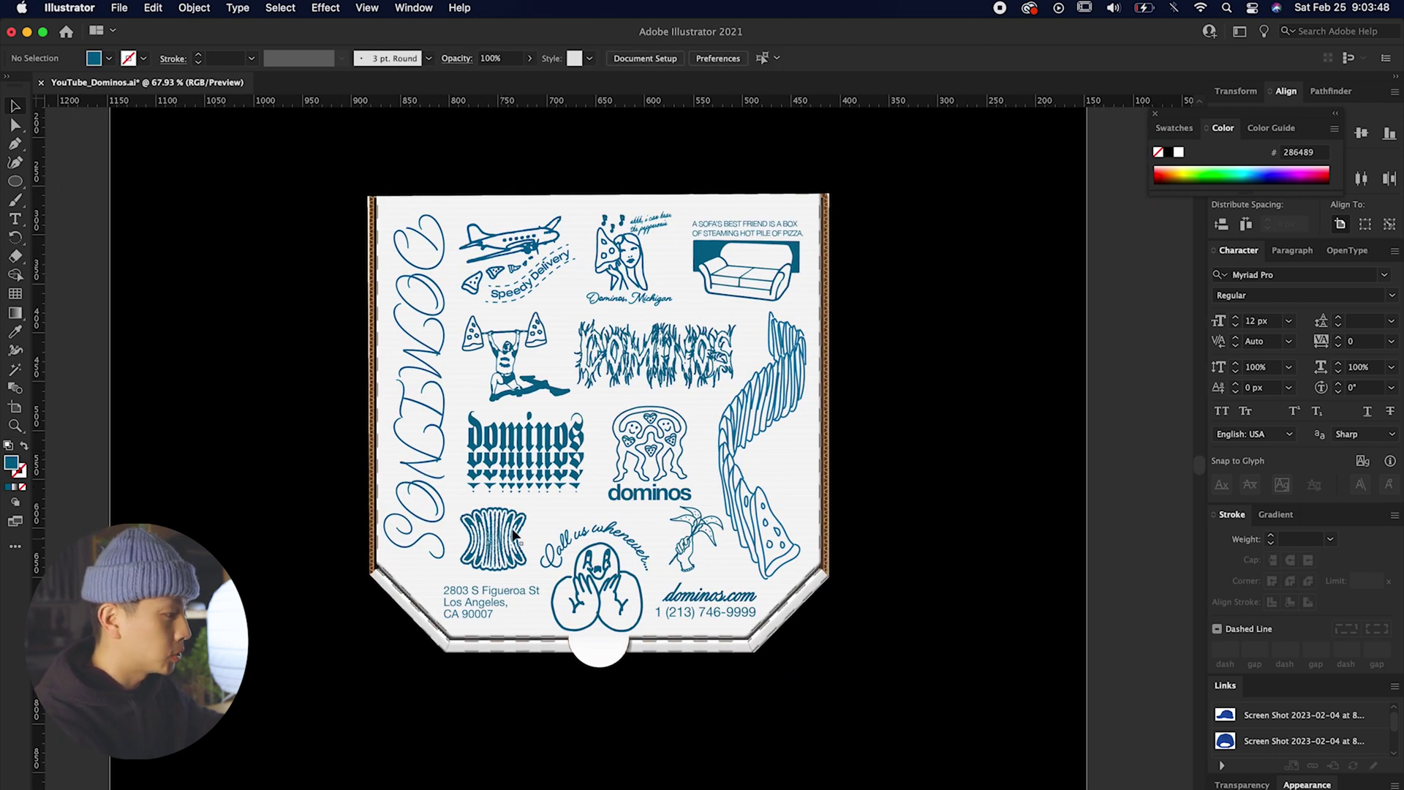
Copy the warped DOMINOS lettering from the box to the center of the T-shirt back and enlarge it to about 302 px wide
left_click(504, 549)
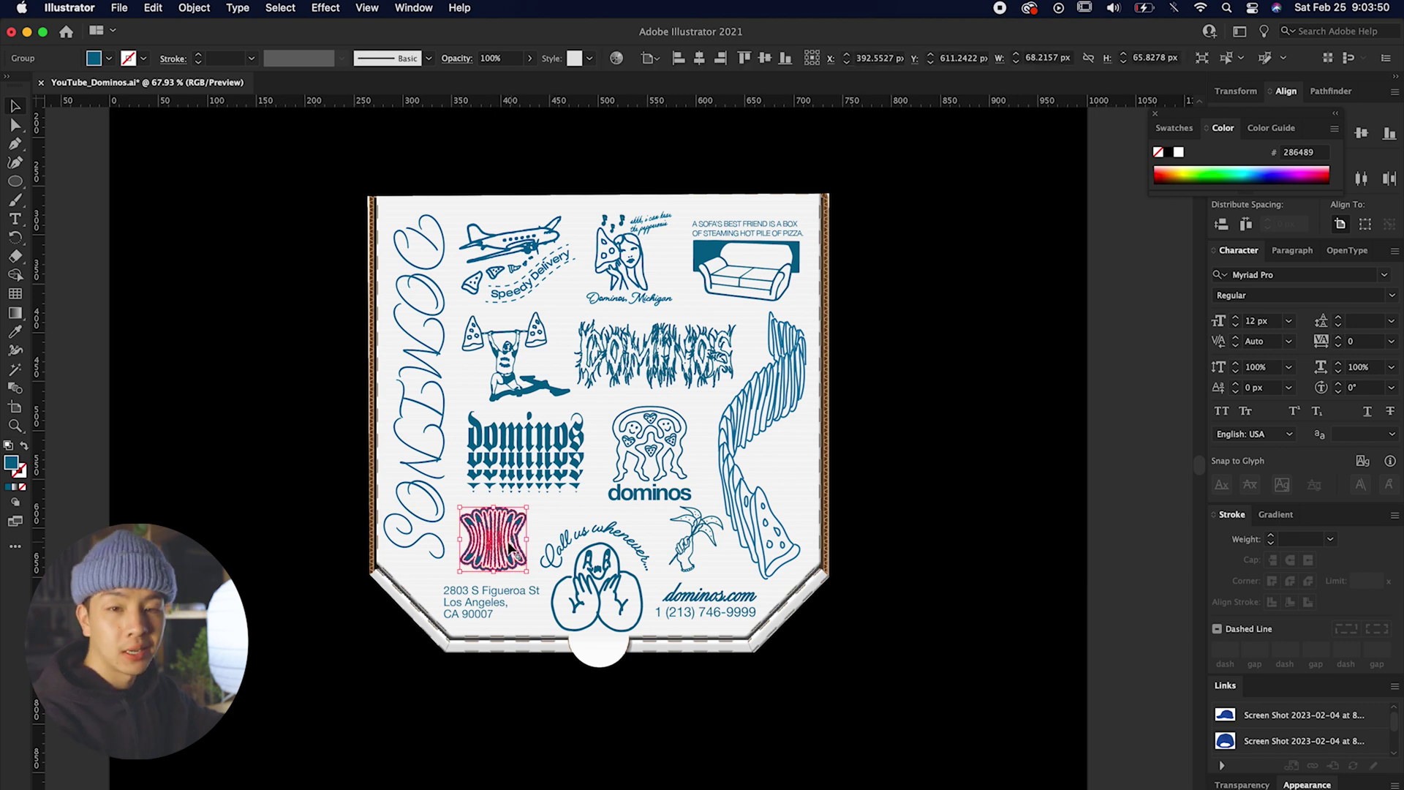
key("super+c")
left_click_drag(837, 477, 525, 454)
scroll(525, 454, "right", 15)
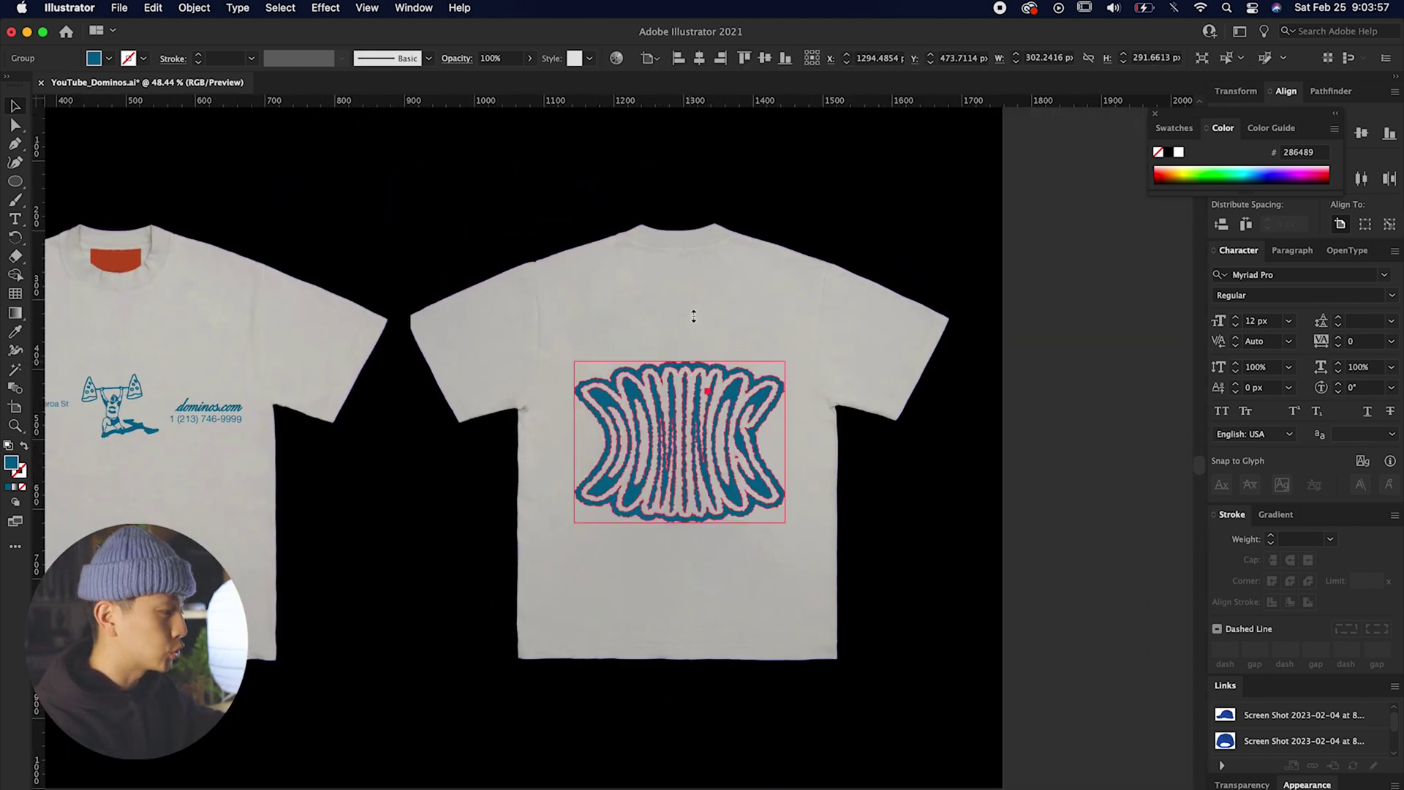
left_click_drag(690, 314, 693, 237)
left_click_drag(688, 387, 689, 429)
Adjust the height of the DOMINOS lettering on the T-shirt back to about 261 px and widen it slightly
left_click(903, 445)
left_click(724, 398)
left_click_drag(679, 277, 679, 438)
left_click(594, 385)
left_click_drag(717, 494, 717, 435)
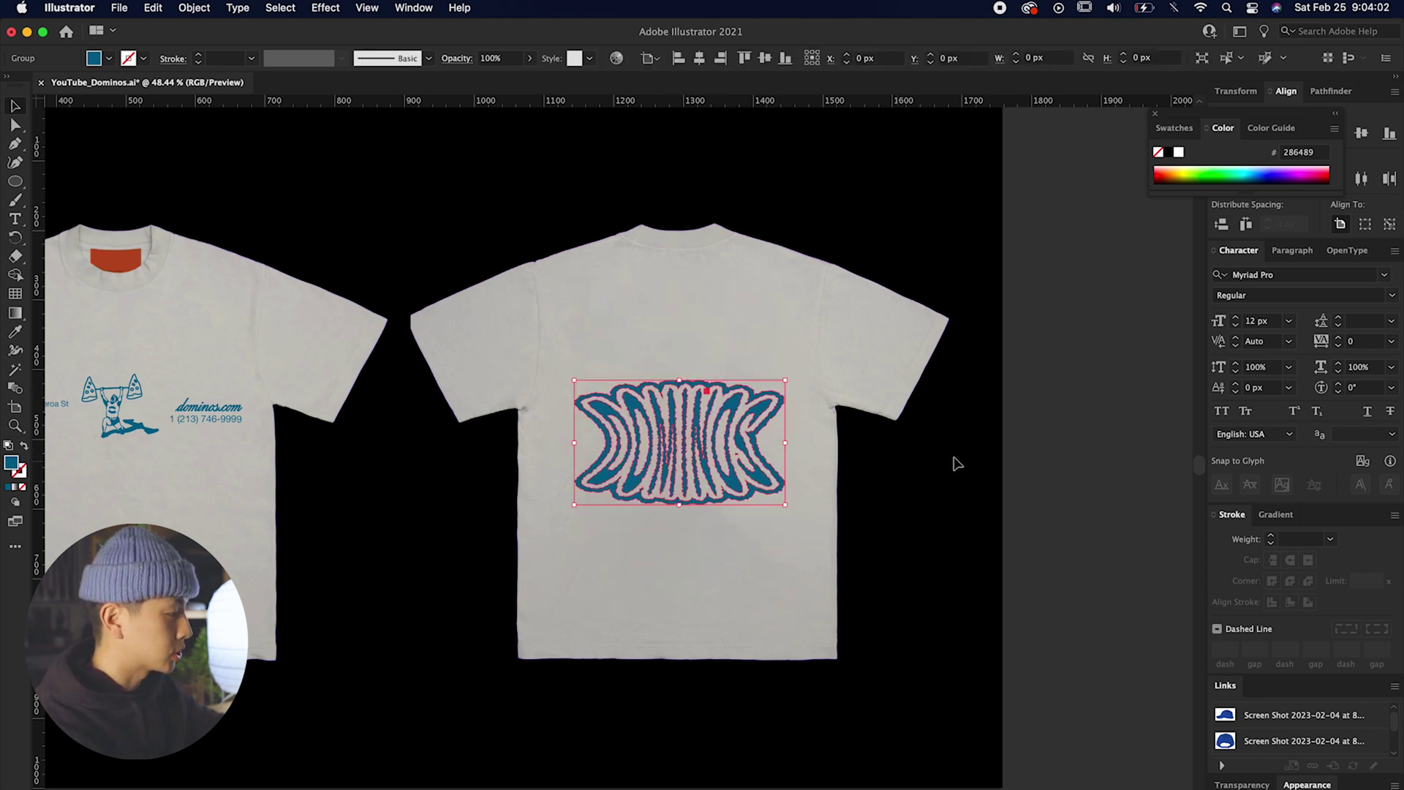
left_click_drag(654, 315, 654, 352)
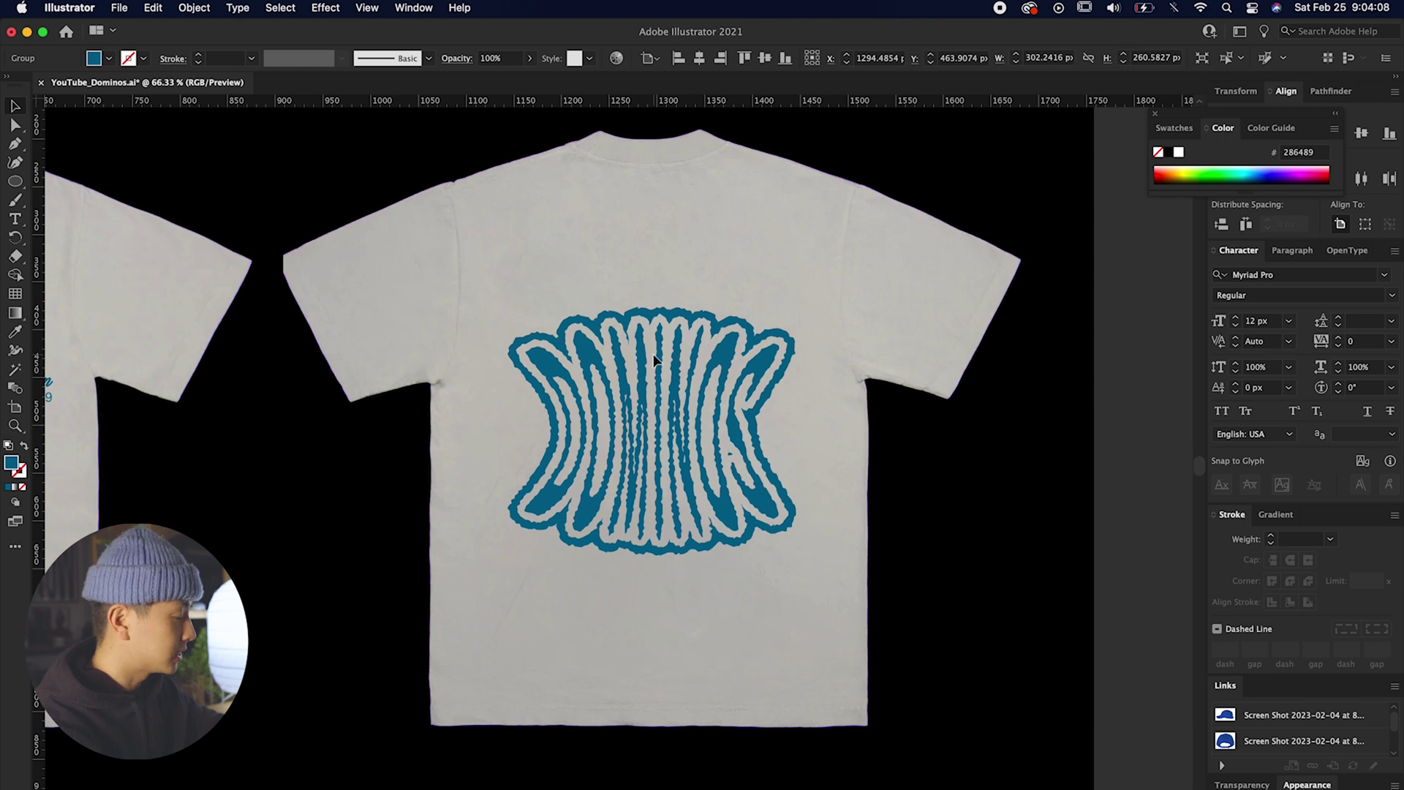
left_click_drag(801, 426, 807, 431)
left_click(926, 486)
left_click(709, 392)
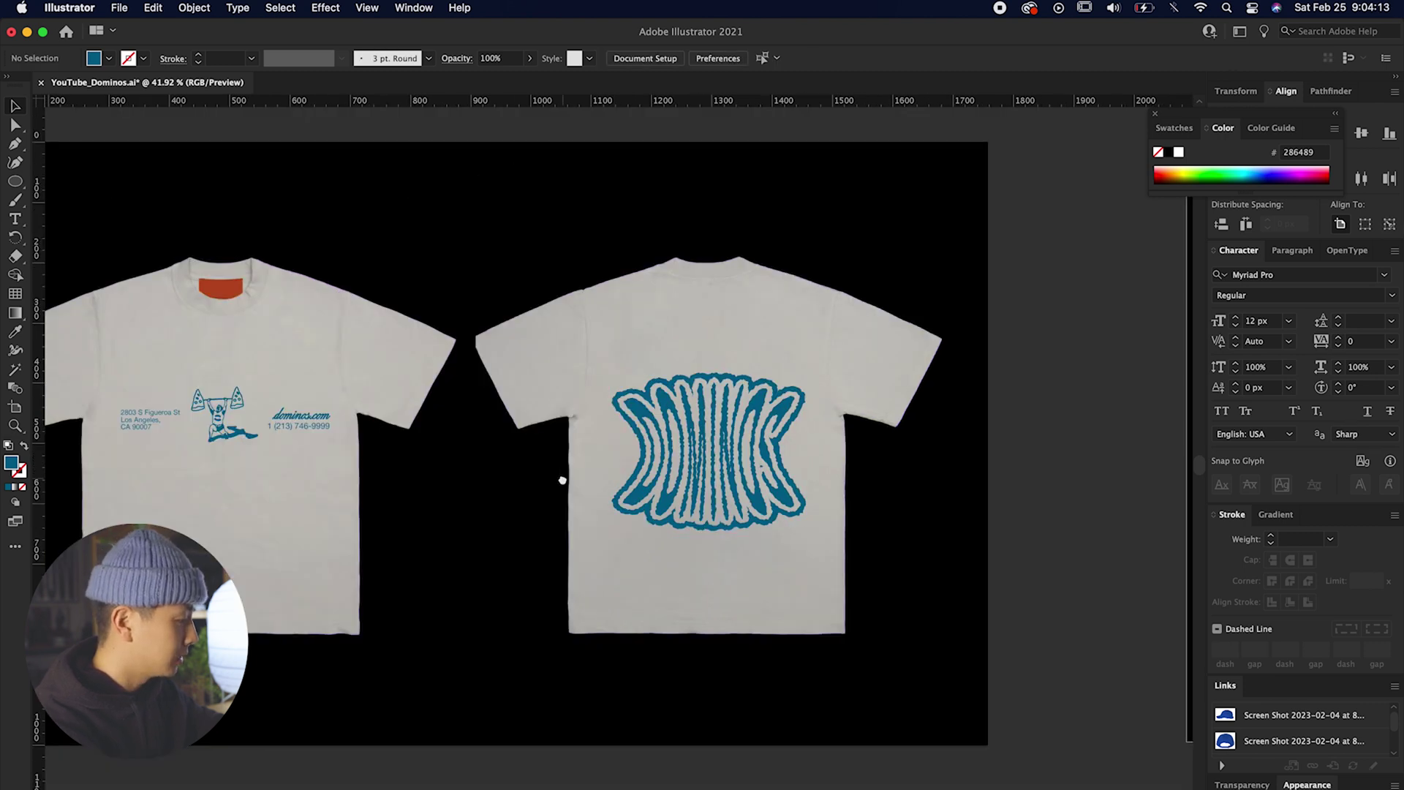
Copy the airplane, woman with pizza, sofa and dancing-figures illustrations from the pizza box onto the T-shirt back
left_click_drag(564, 480, 960, 474)
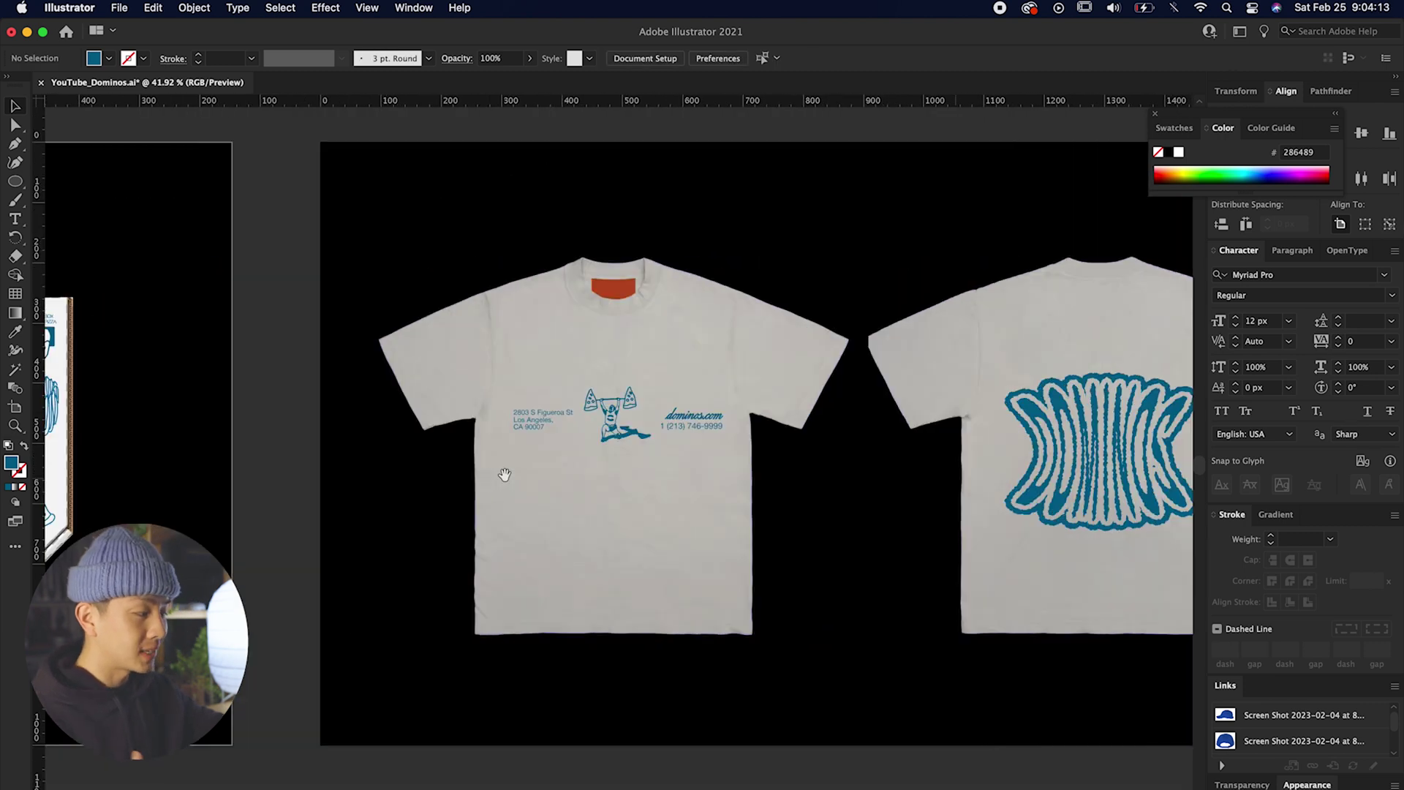
left_click_drag(629, 472, 964, 475)
left_click_drag(392, 458, 648, 458)
scroll(552, 451, "up", 3)
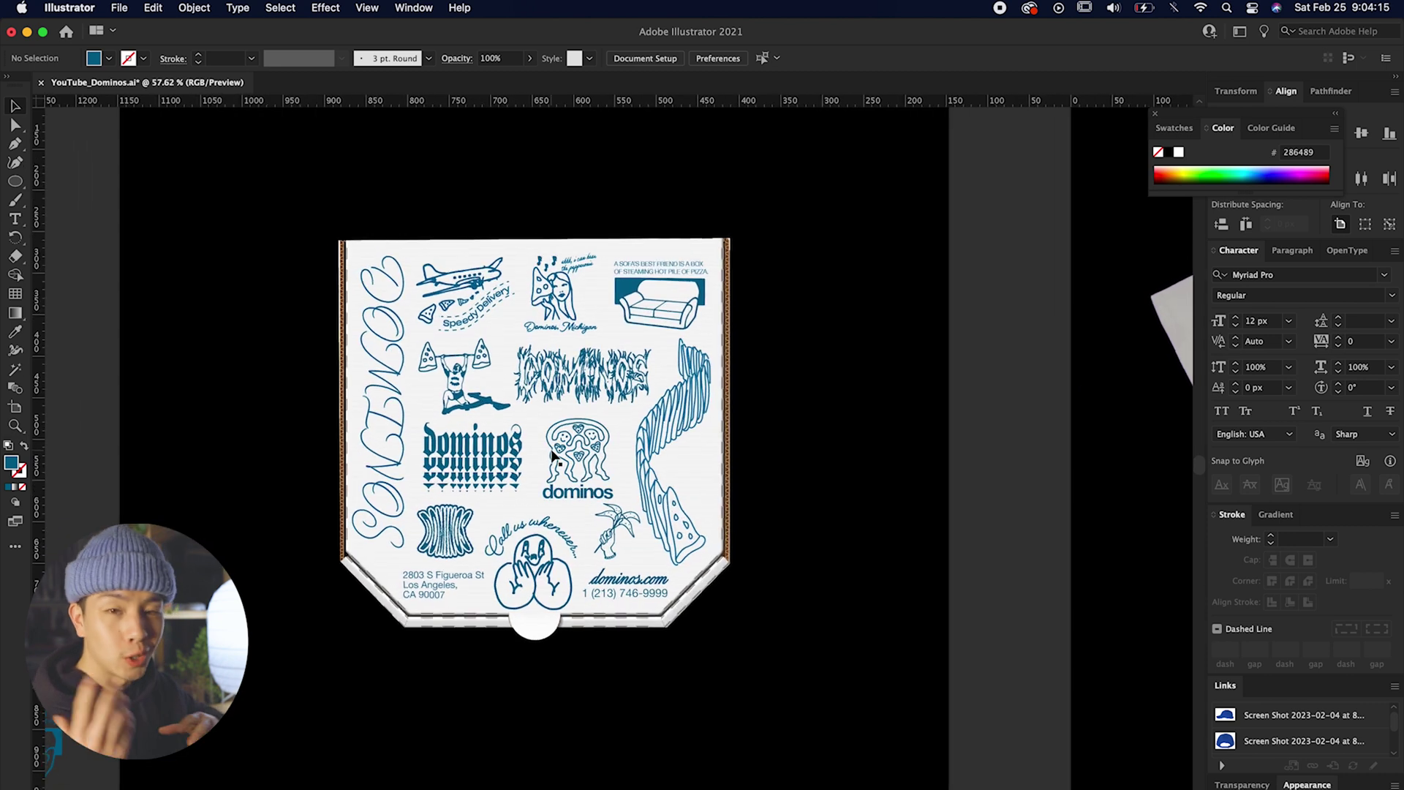
left_click(801, 473)
key("super+1")
scroll(699, 505, "down", 2)
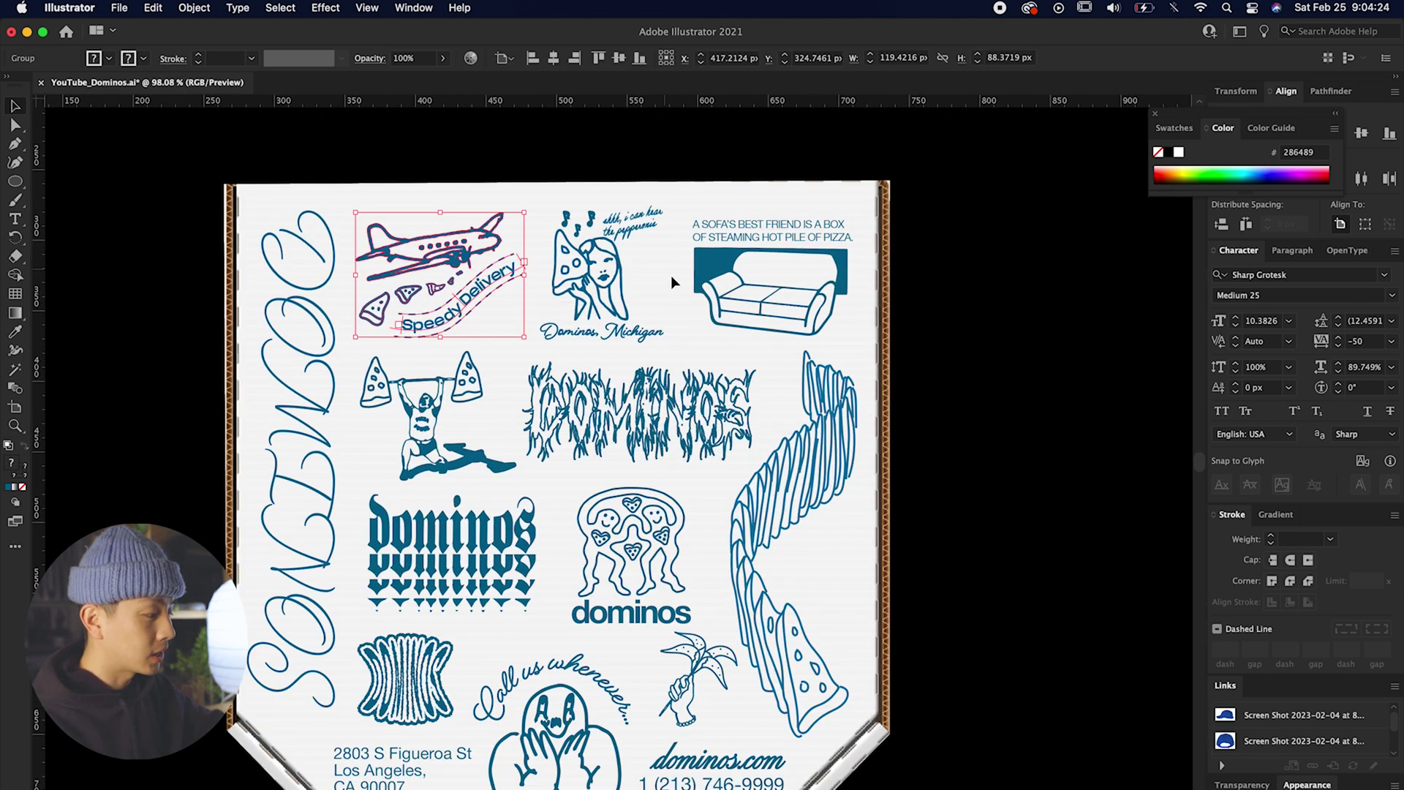
left_click(644, 281, "shift")
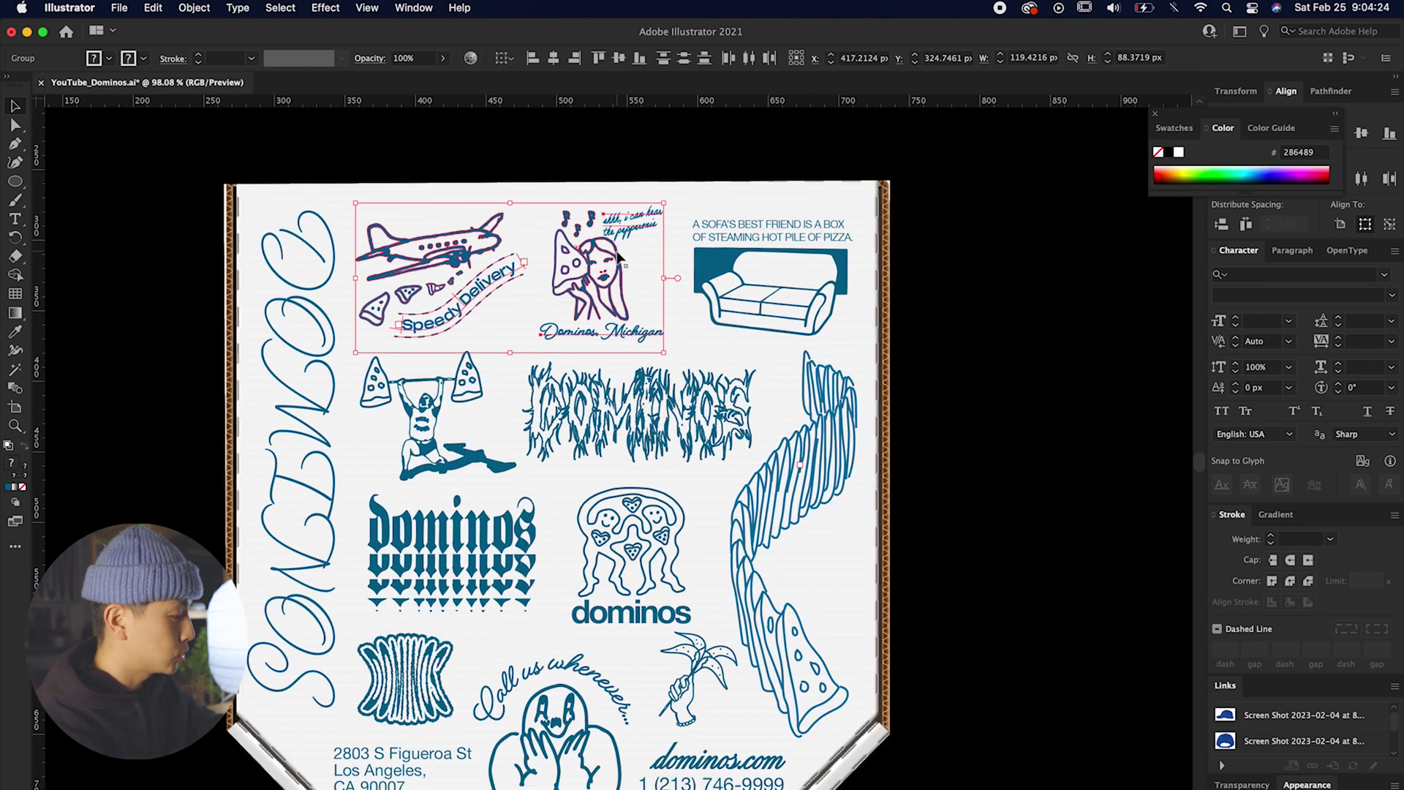
left_click(768, 293, "shift")
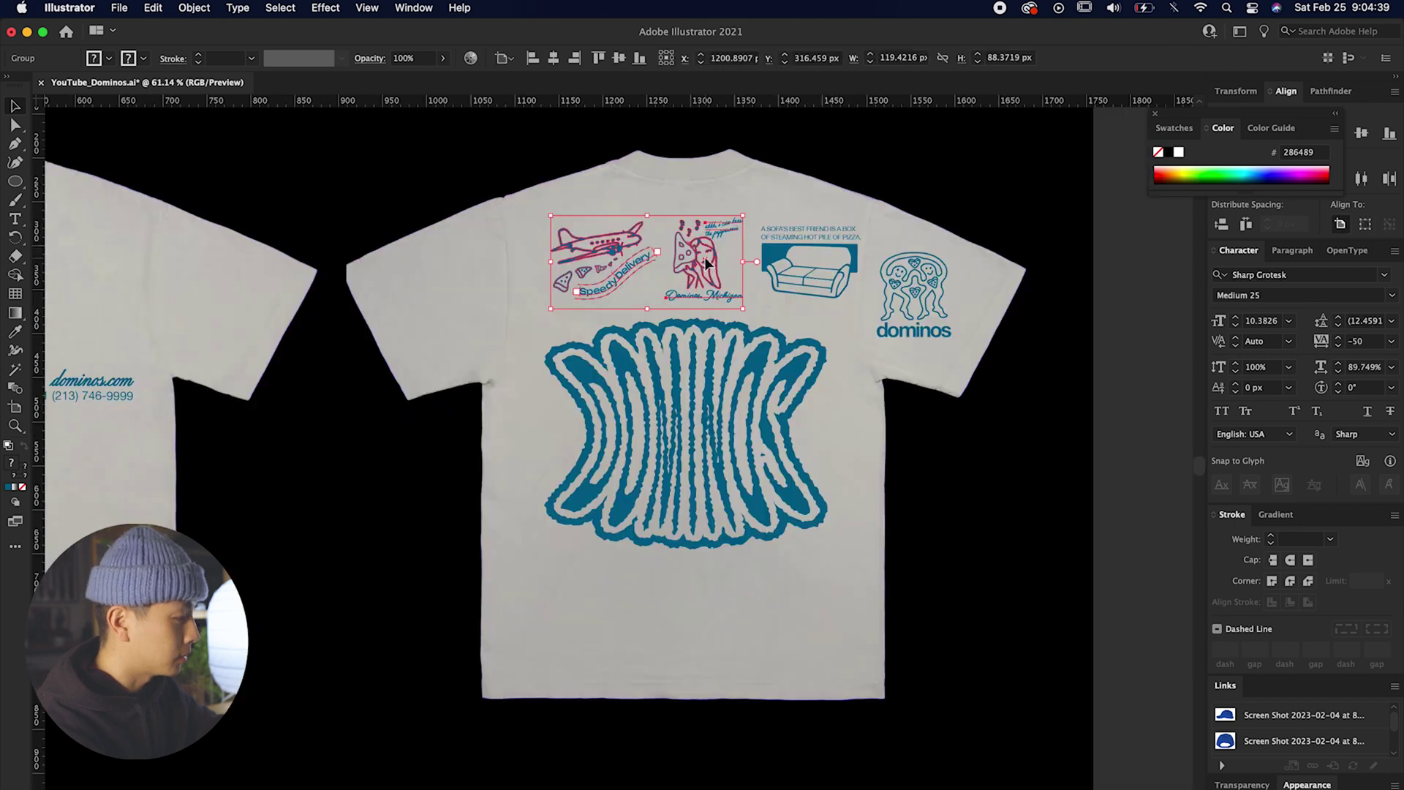
Move the four illustrations as a row below the DOMINOS lettering and scale them down to fit within the T-shirt back
left_click(809, 266, "shift")
left_click(920, 288, "shift")
left_click_drag(919, 288, 862, 623)
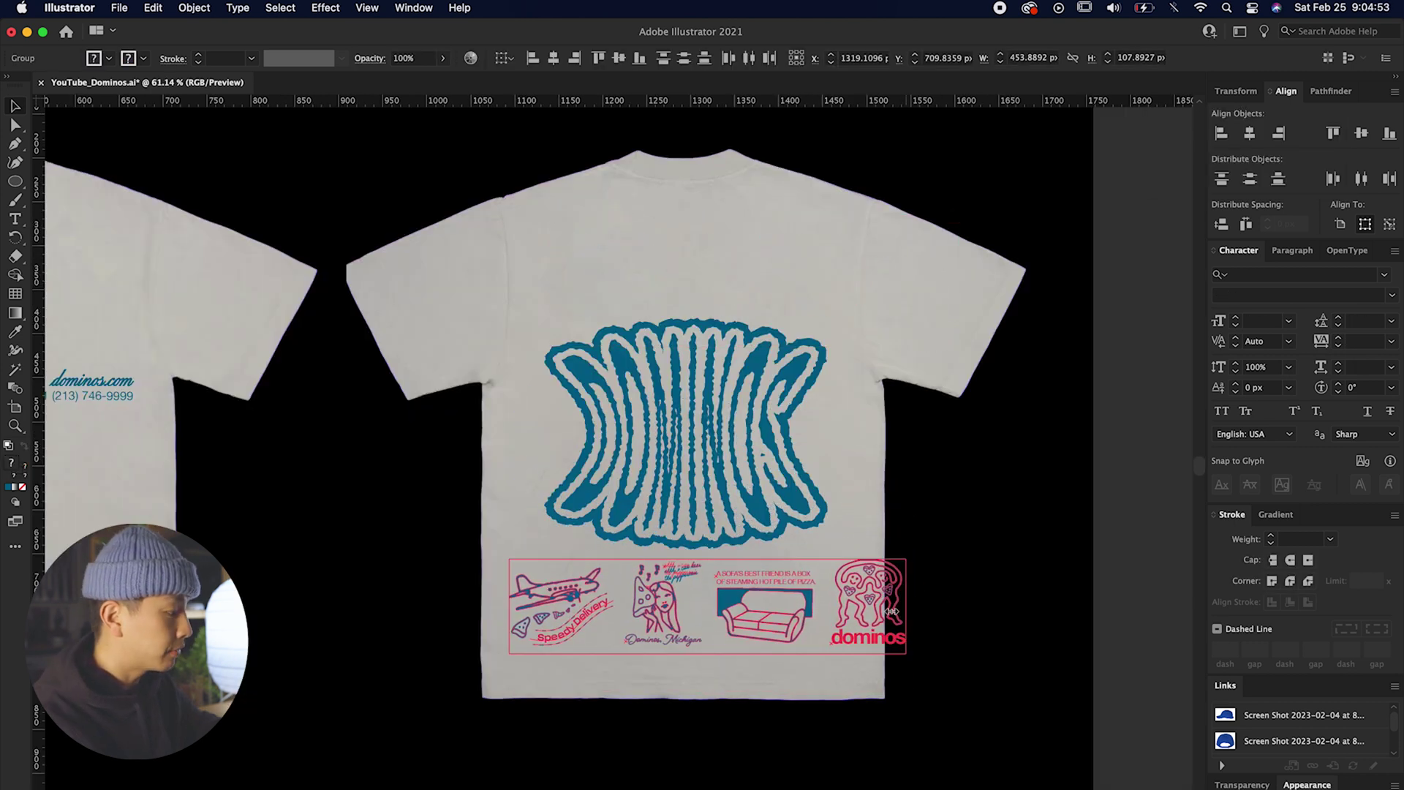
left_click_drag(931, 625, 850, 608)
left_click(944, 613)
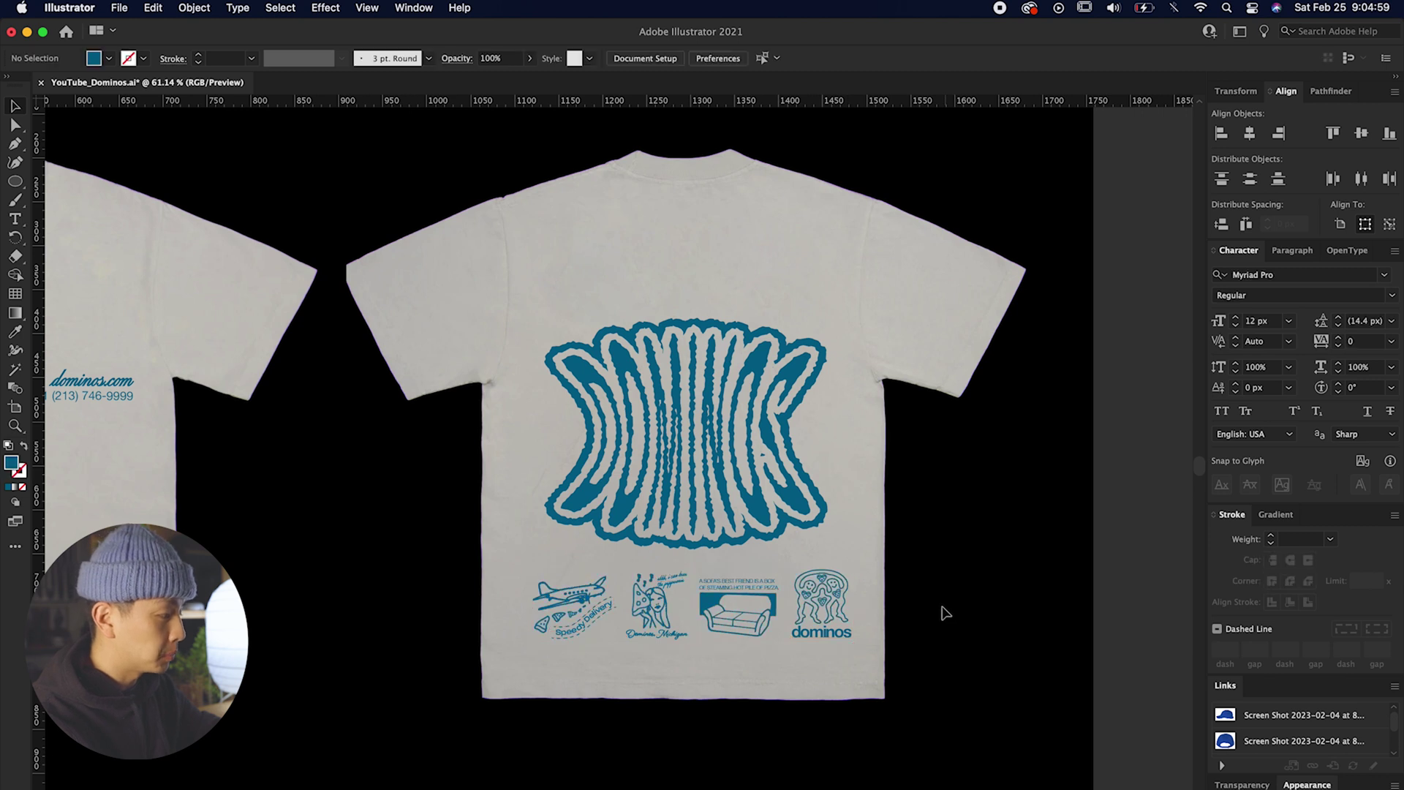
Resize the DOMINOS lettering on the T-shirt back to about 335 by 252 px above the row of illustrations
left_click(668, 376)
left_click_drag(686, 319, 688, 331)
left_click(925, 501)
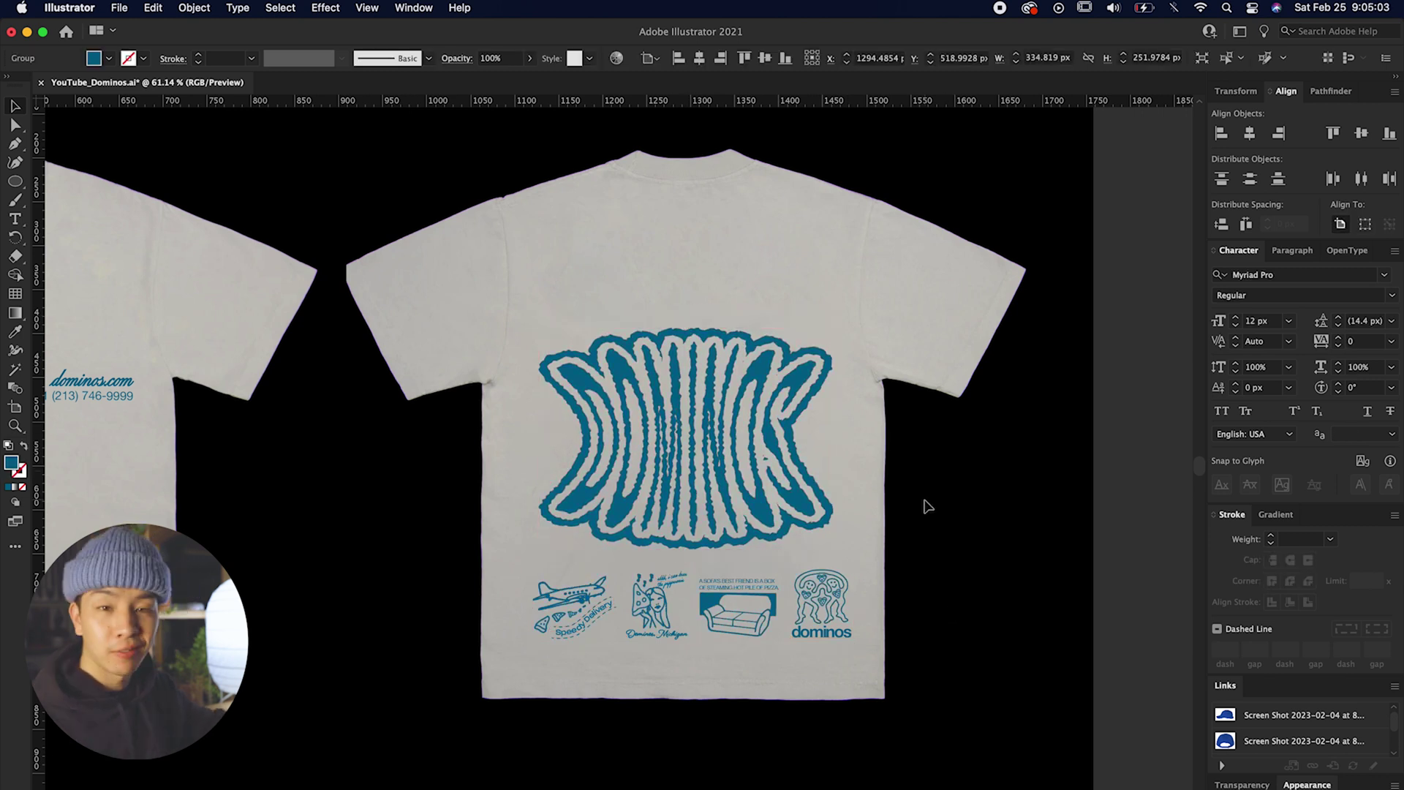
Enlarge the phone number and the dominos.com text on the upper T-shirt back, with dominos.com at about 73.6 px
left_click_drag(844, 261, 870, 262)
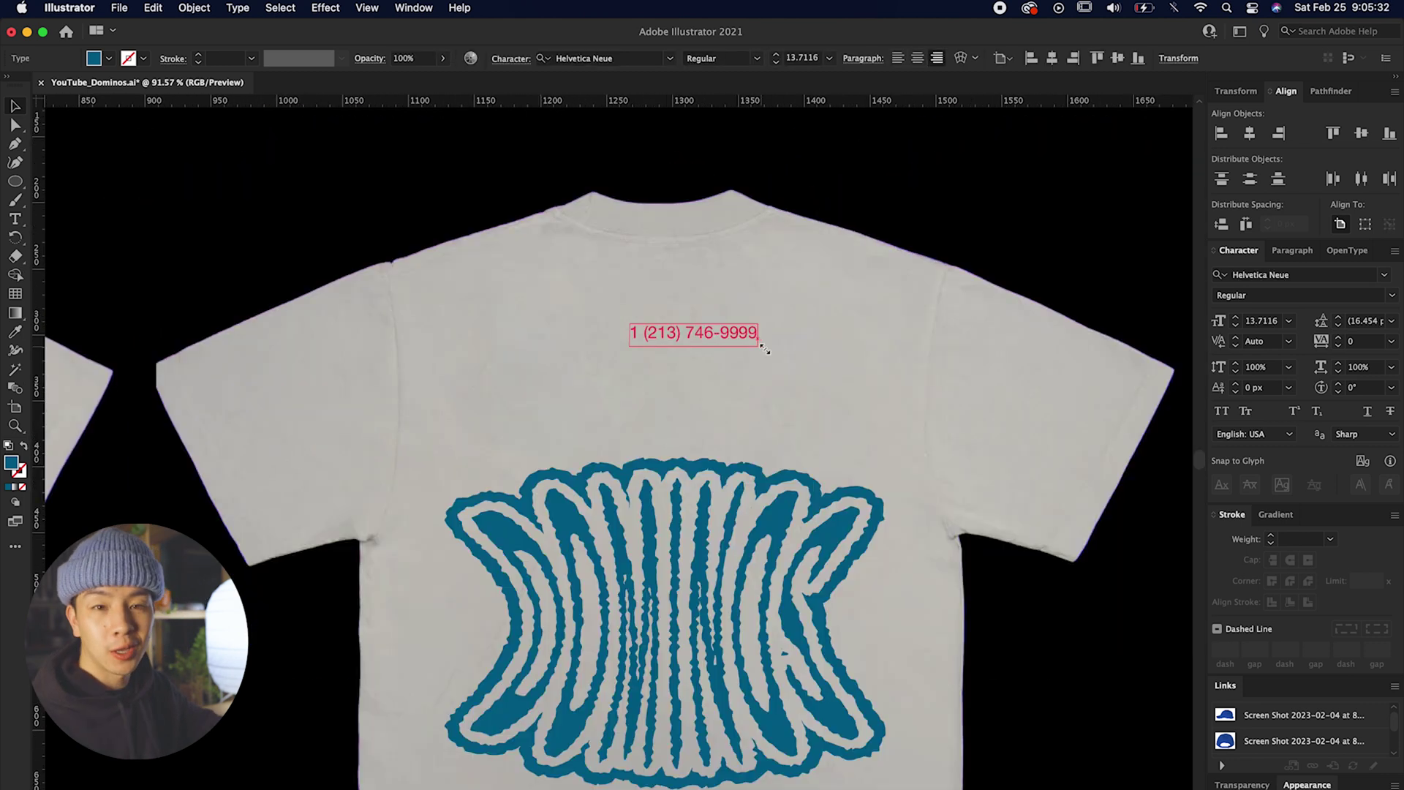
left_click_drag(766, 348, 928, 402)
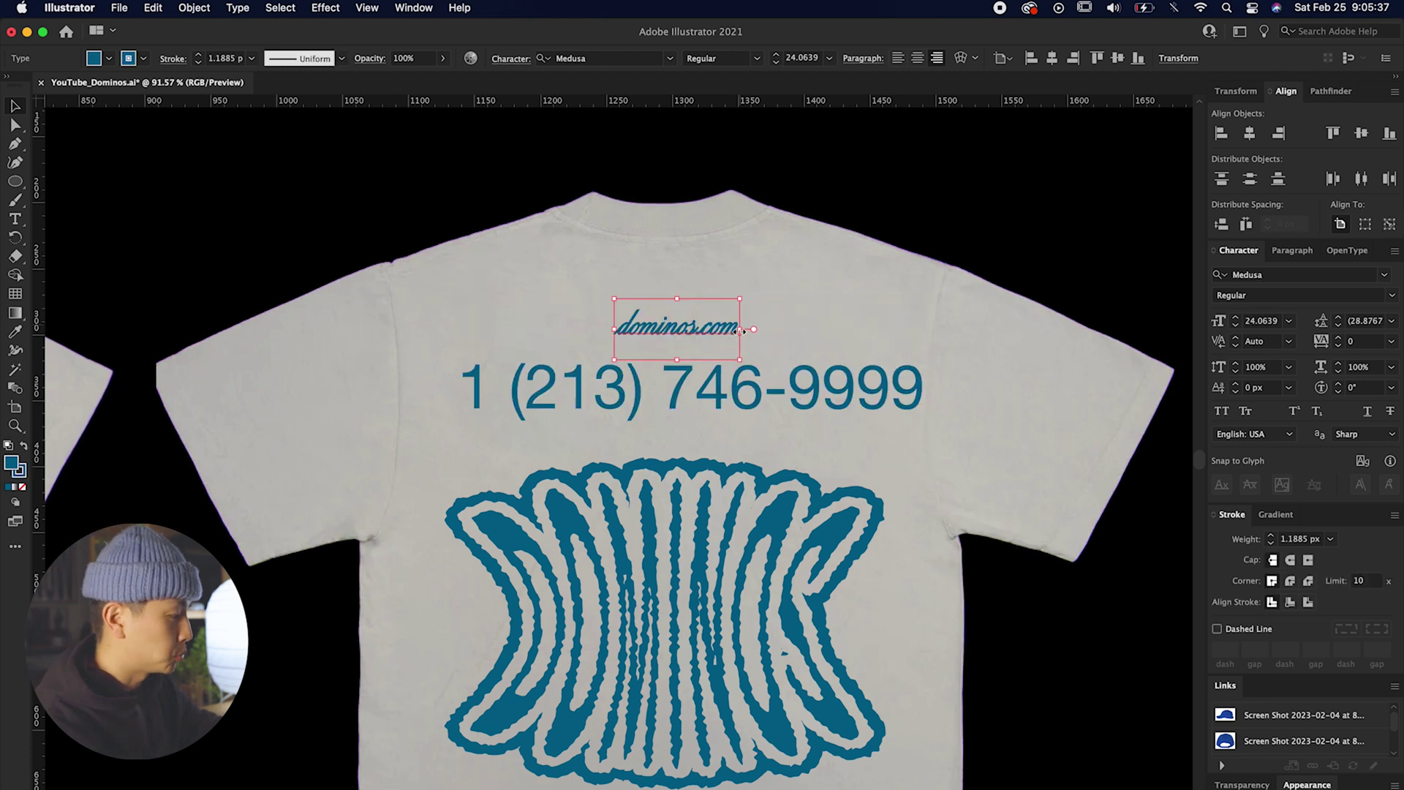
left_click_drag(746, 336, 869, 336)
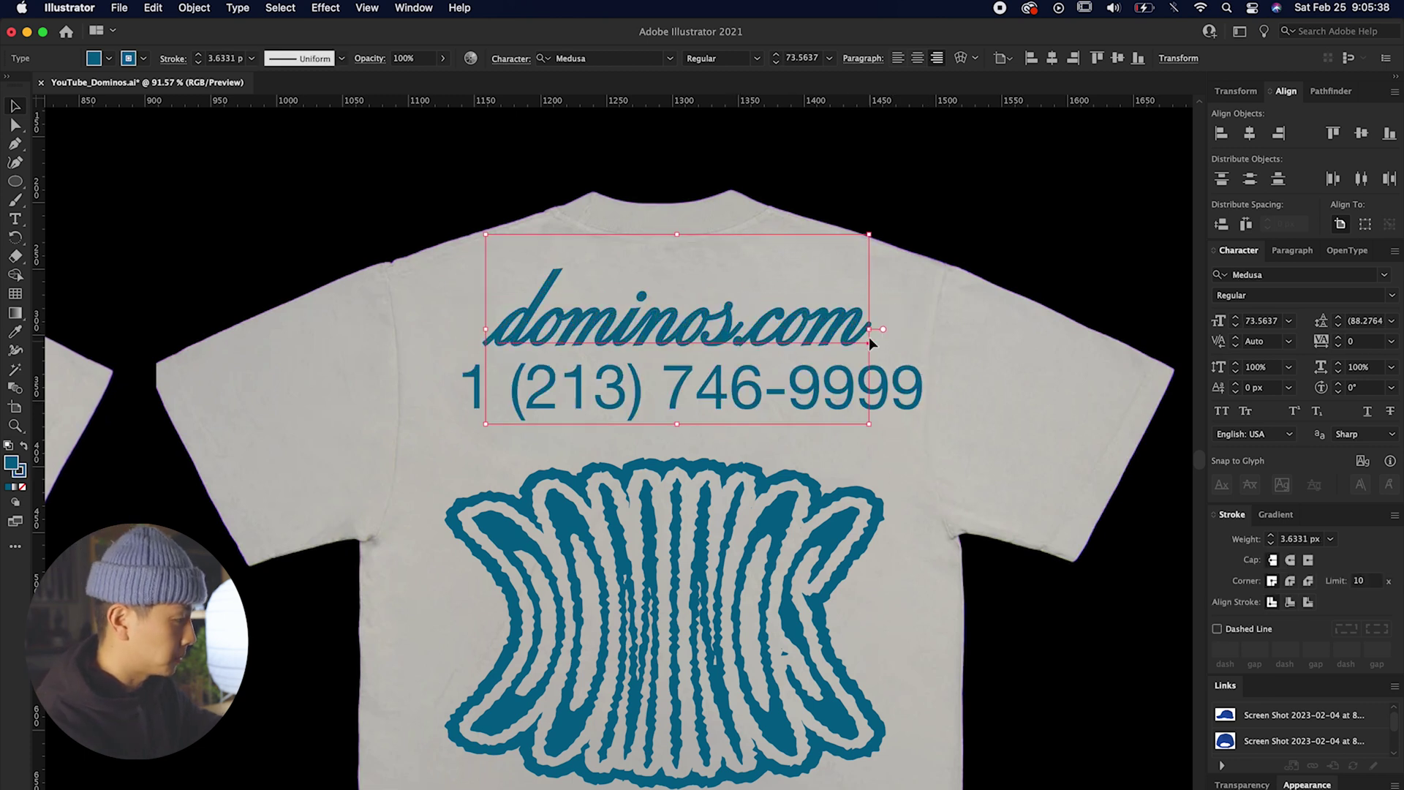
Position dominos.com above the phone number on the T-shirt back and remove its stroke
left_click(770, 348)
mouse_move(759, 388)
left_mouse_down()
mouse_move(752, 410)
mouse_move(774, 371)
left_mouse_up()
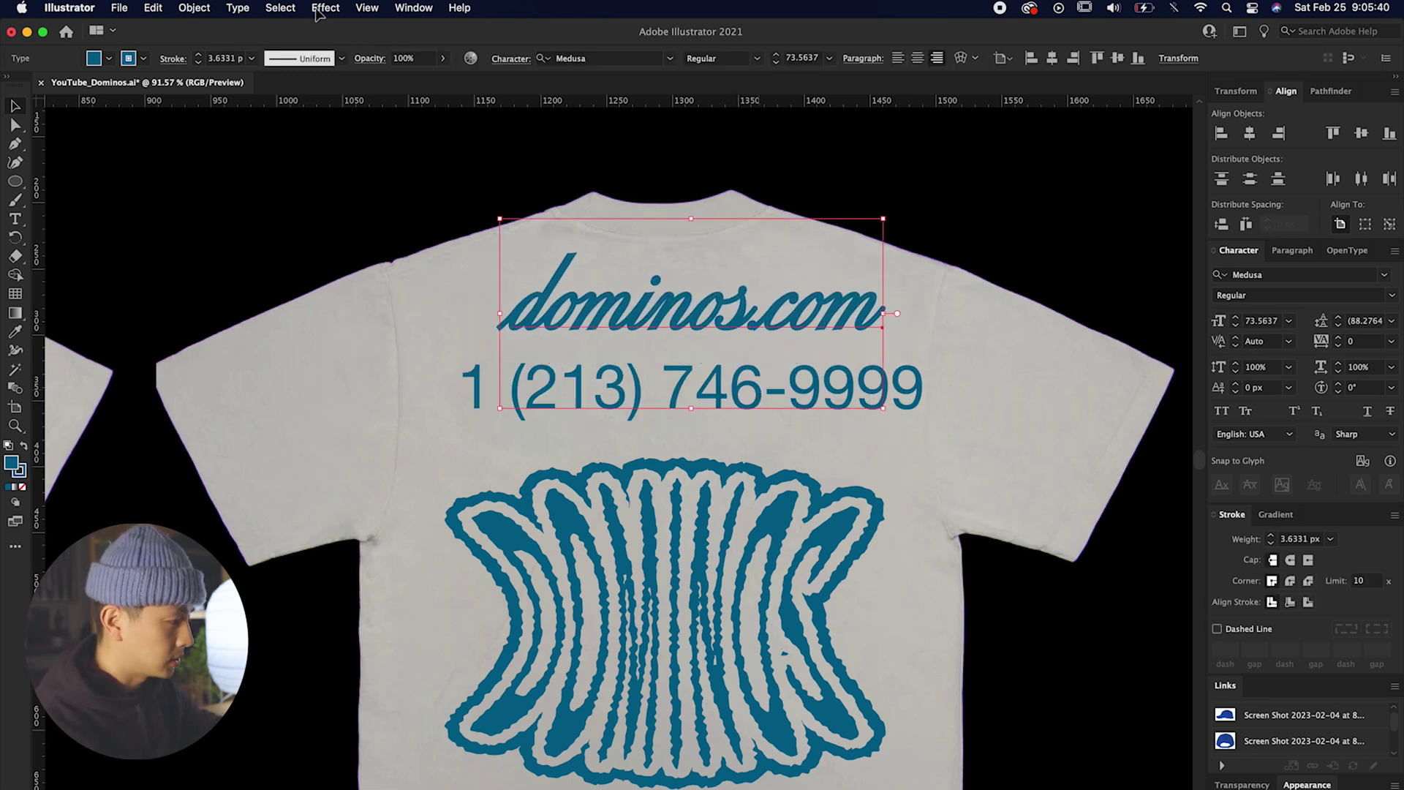
key("Return")
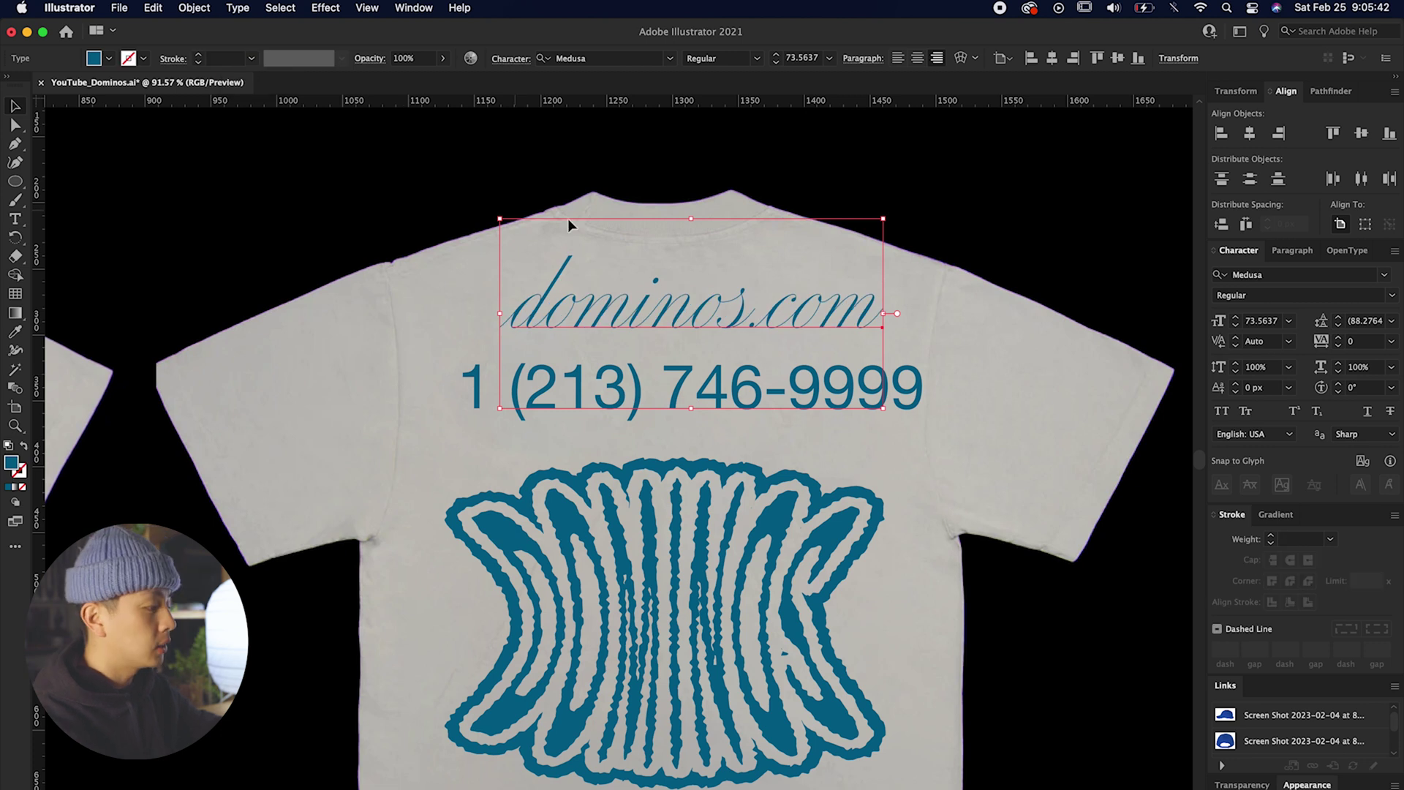
Close the gap between dominos.com and the phone number on the T-shirt back and warp them with Arc Upper at 16% bend
key("shift+Down")
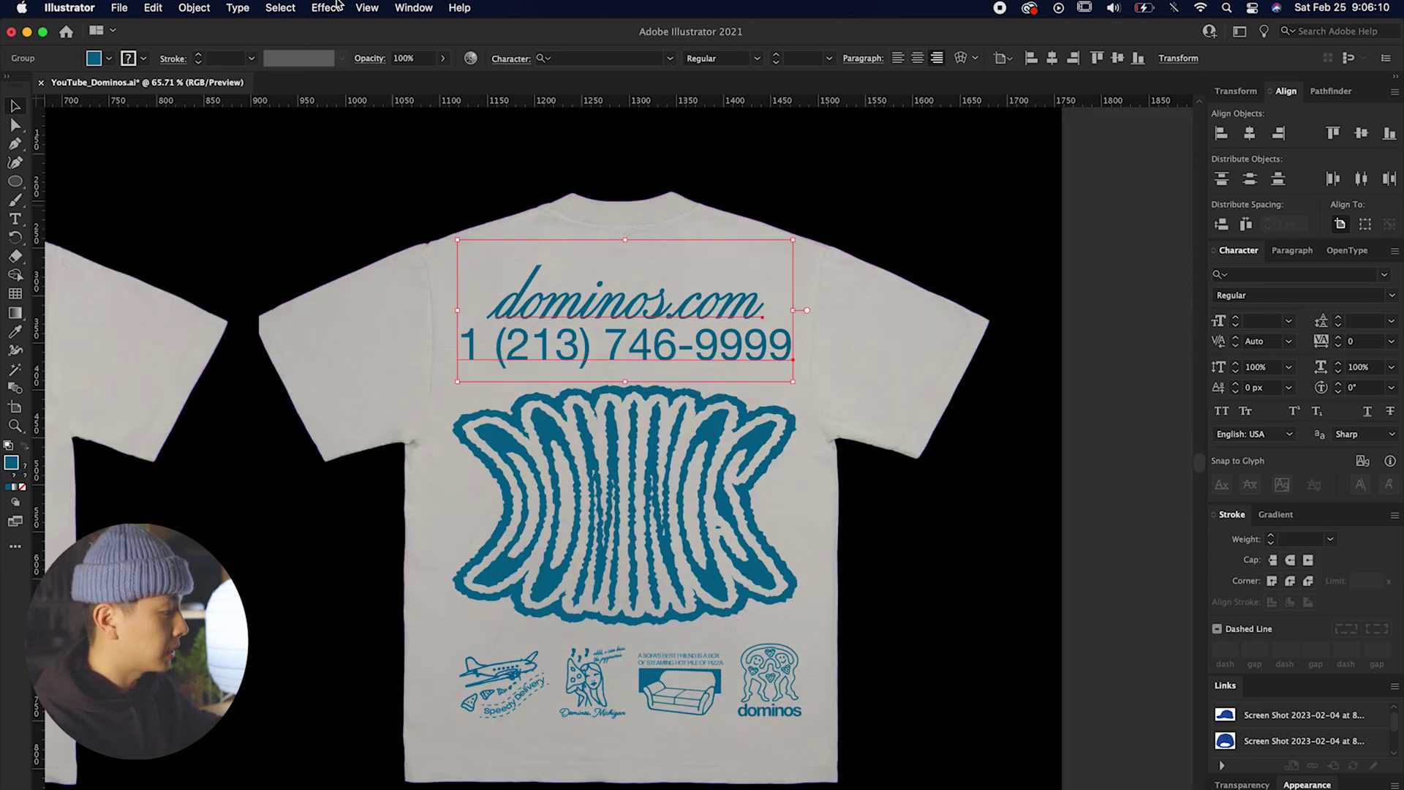
left_click(330, 7)
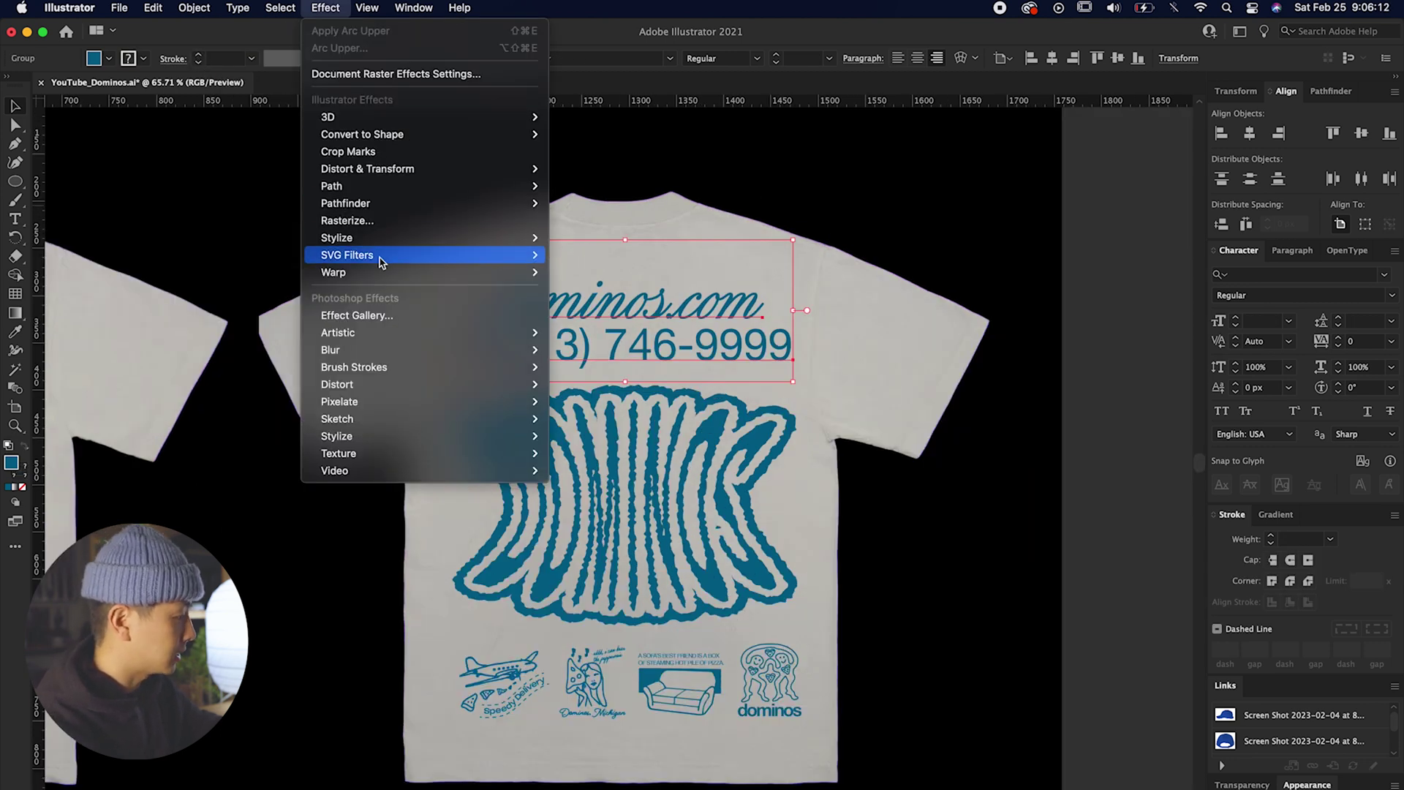
mouse_move(377, 273)
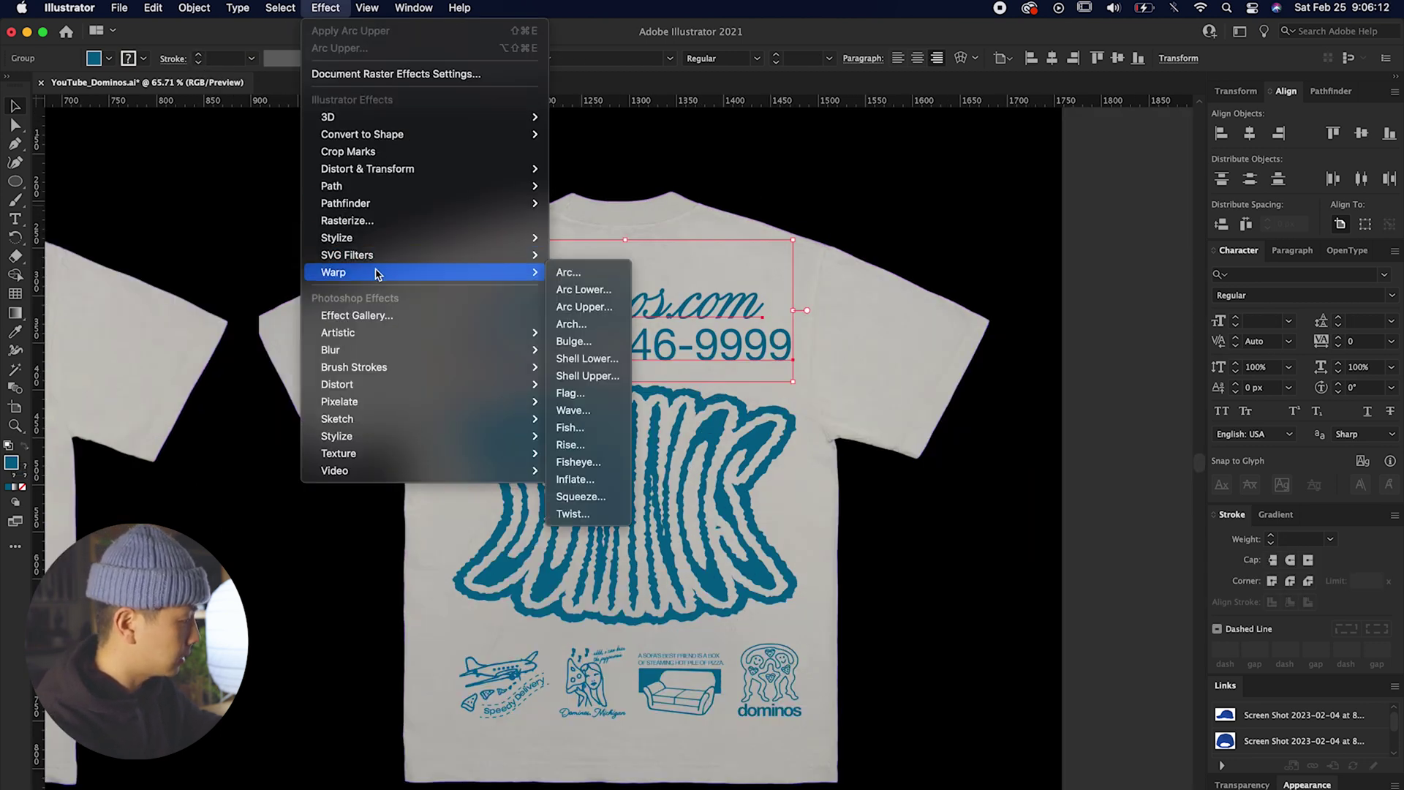
left_click(578, 324)
left_click_drag(1046, 518, 1035, 458)
left_click(1125, 484)
left_click(1107, 533)
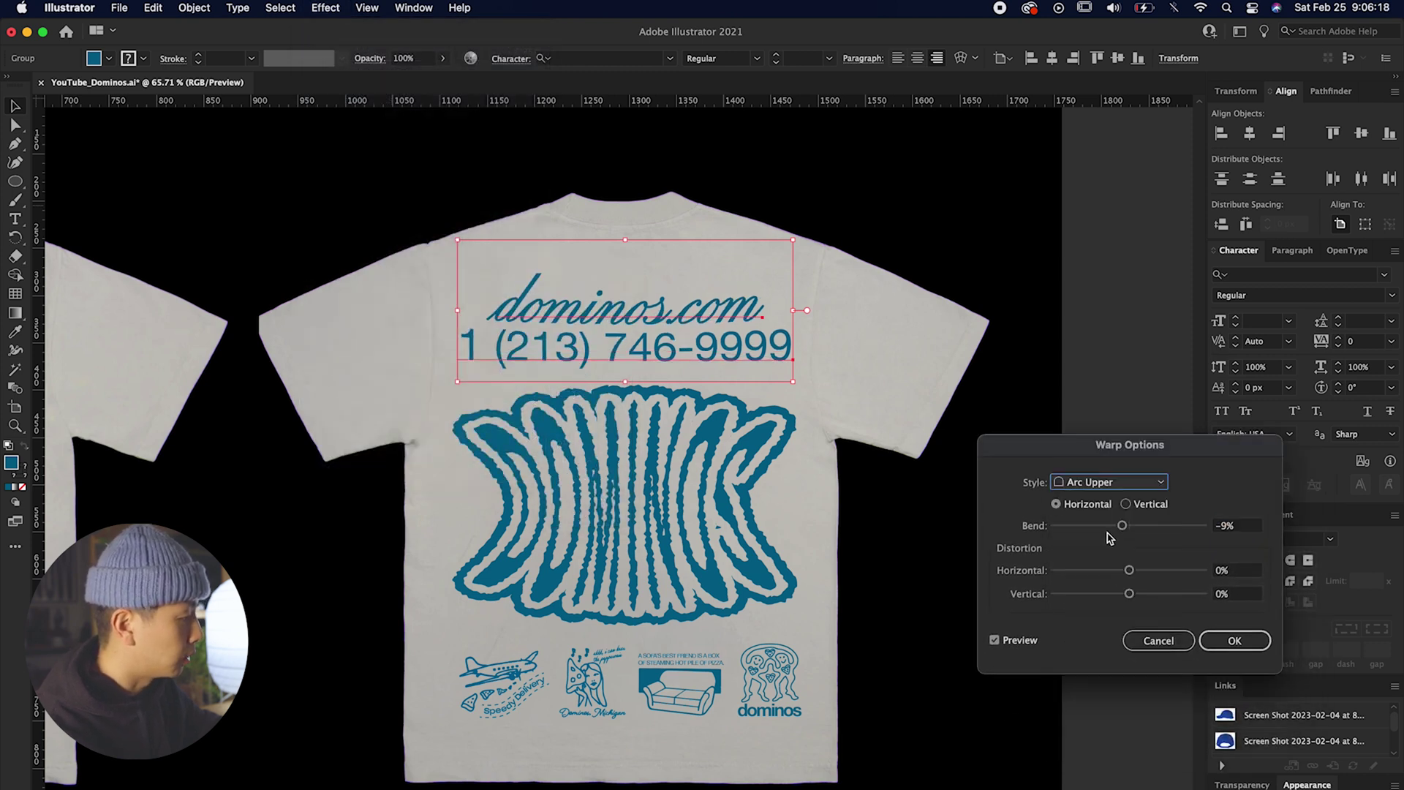
left_click_drag(1122, 525, 1143, 527)
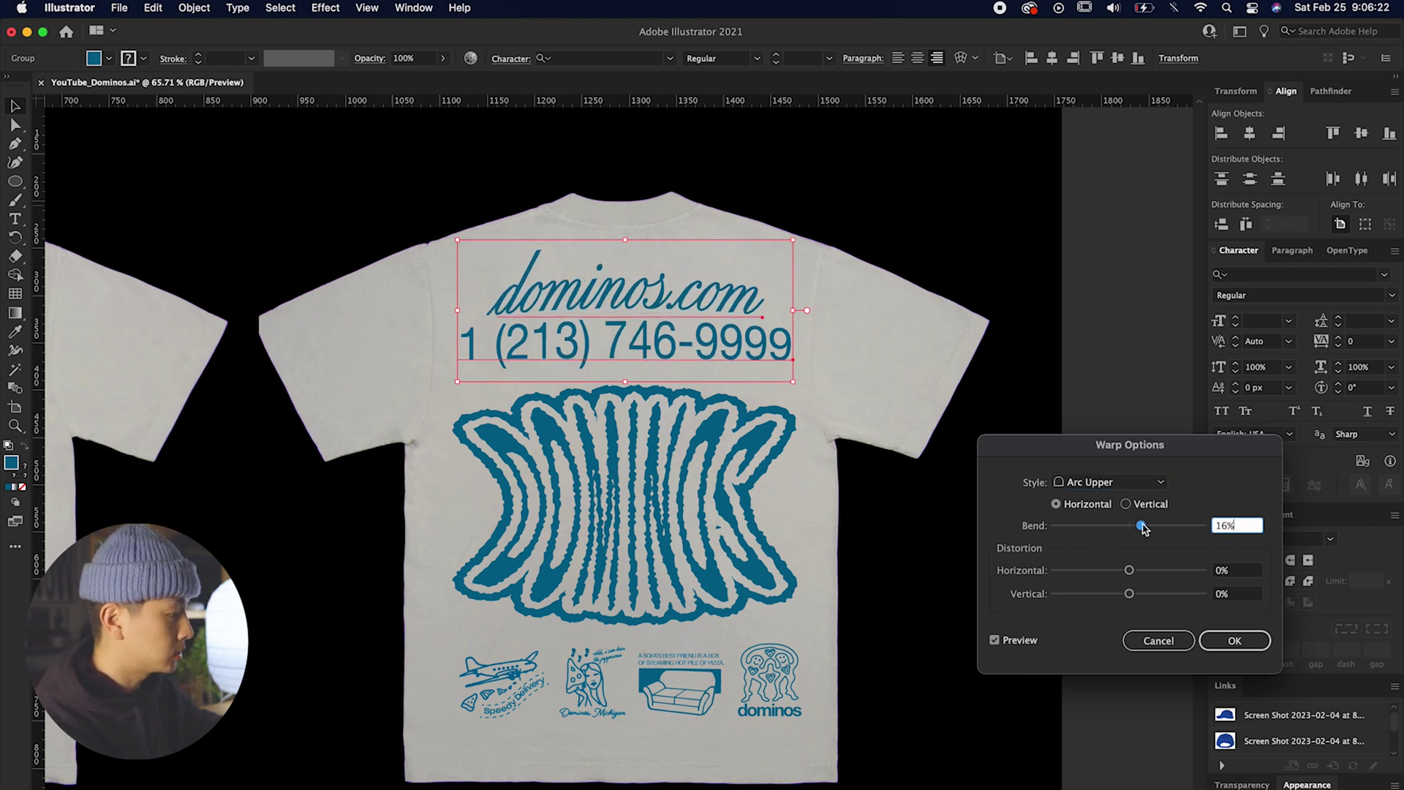
key("Return")
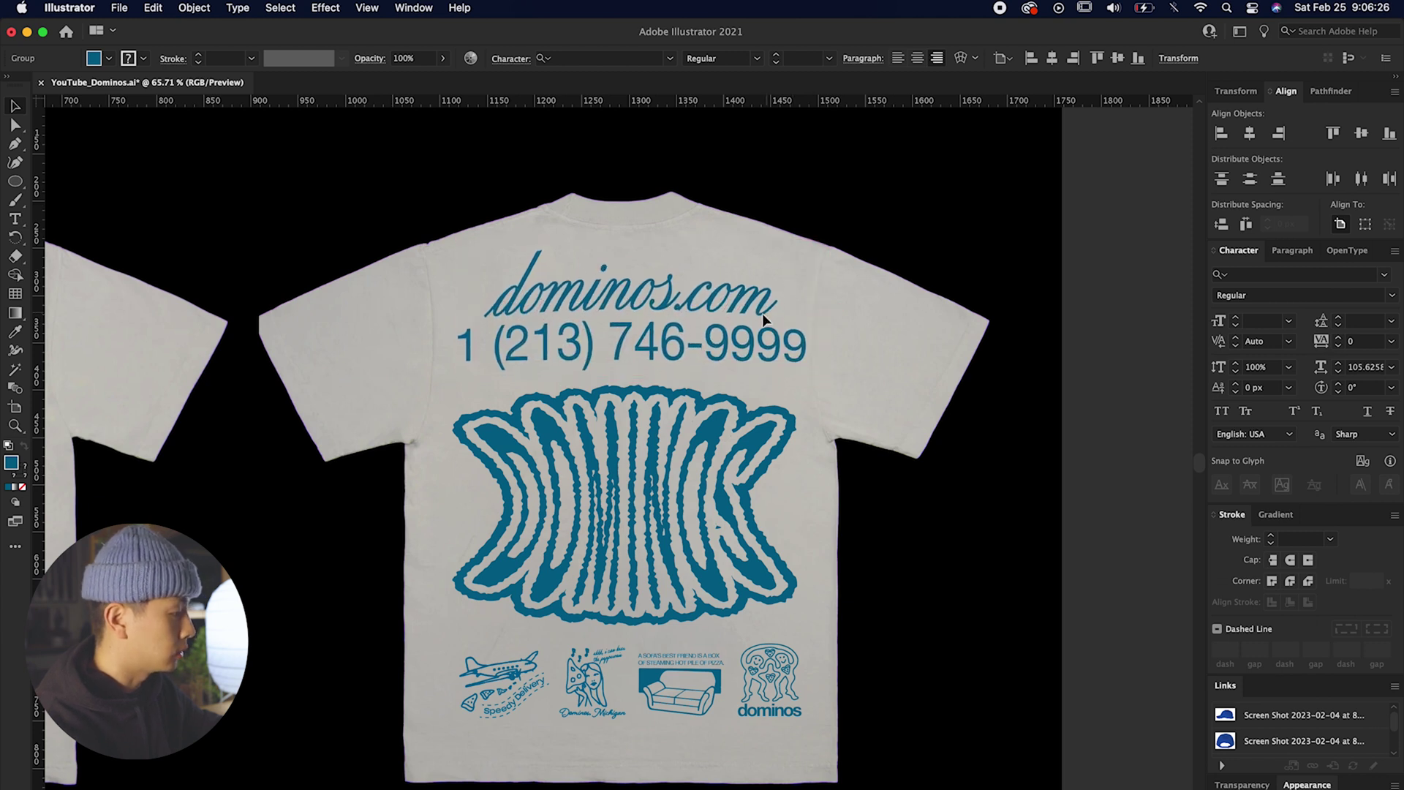
Match the widths of the warped contact text and the DOMINOS lettering on the T-shirt back, with the lettering about 375 by 257 px
double_click(728, 299)
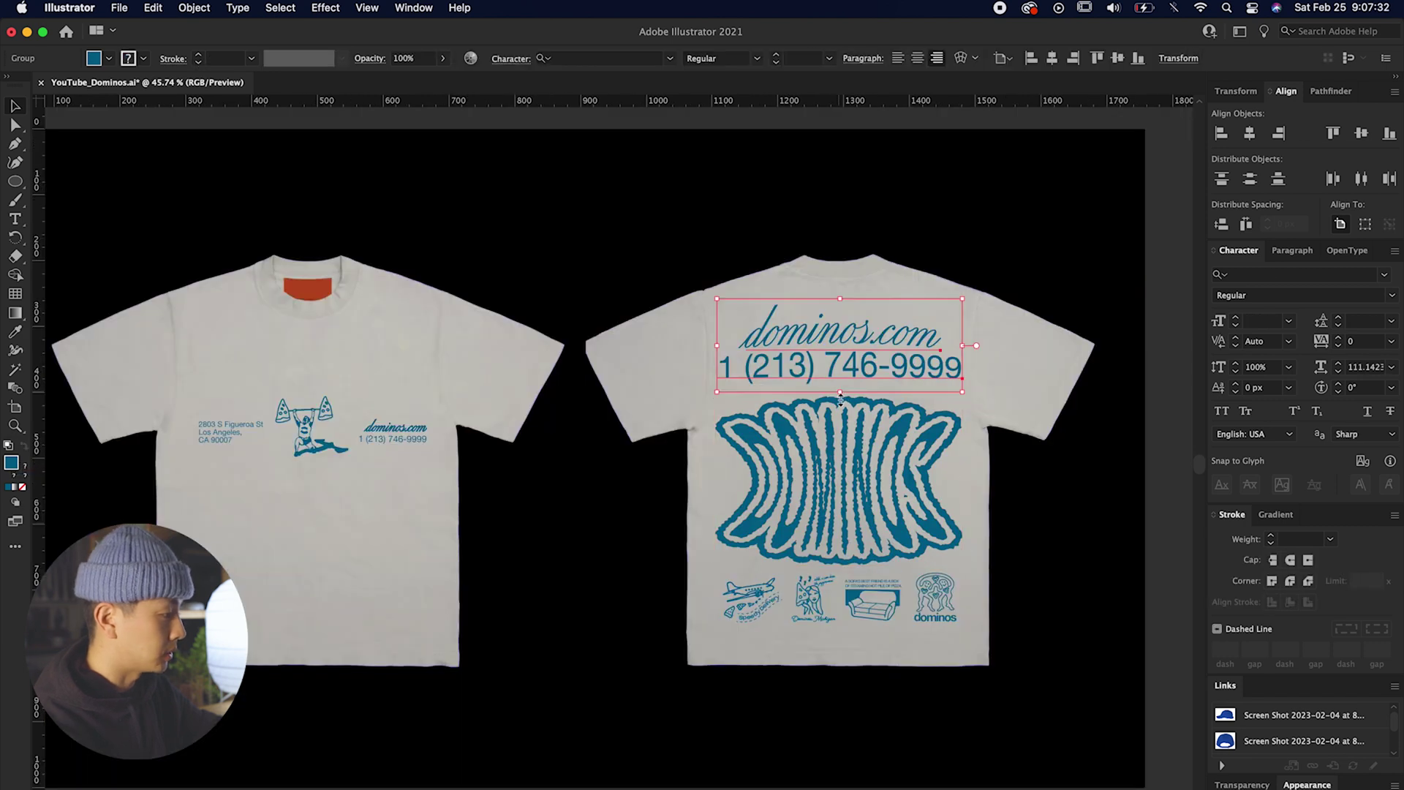
left_click(845, 400)
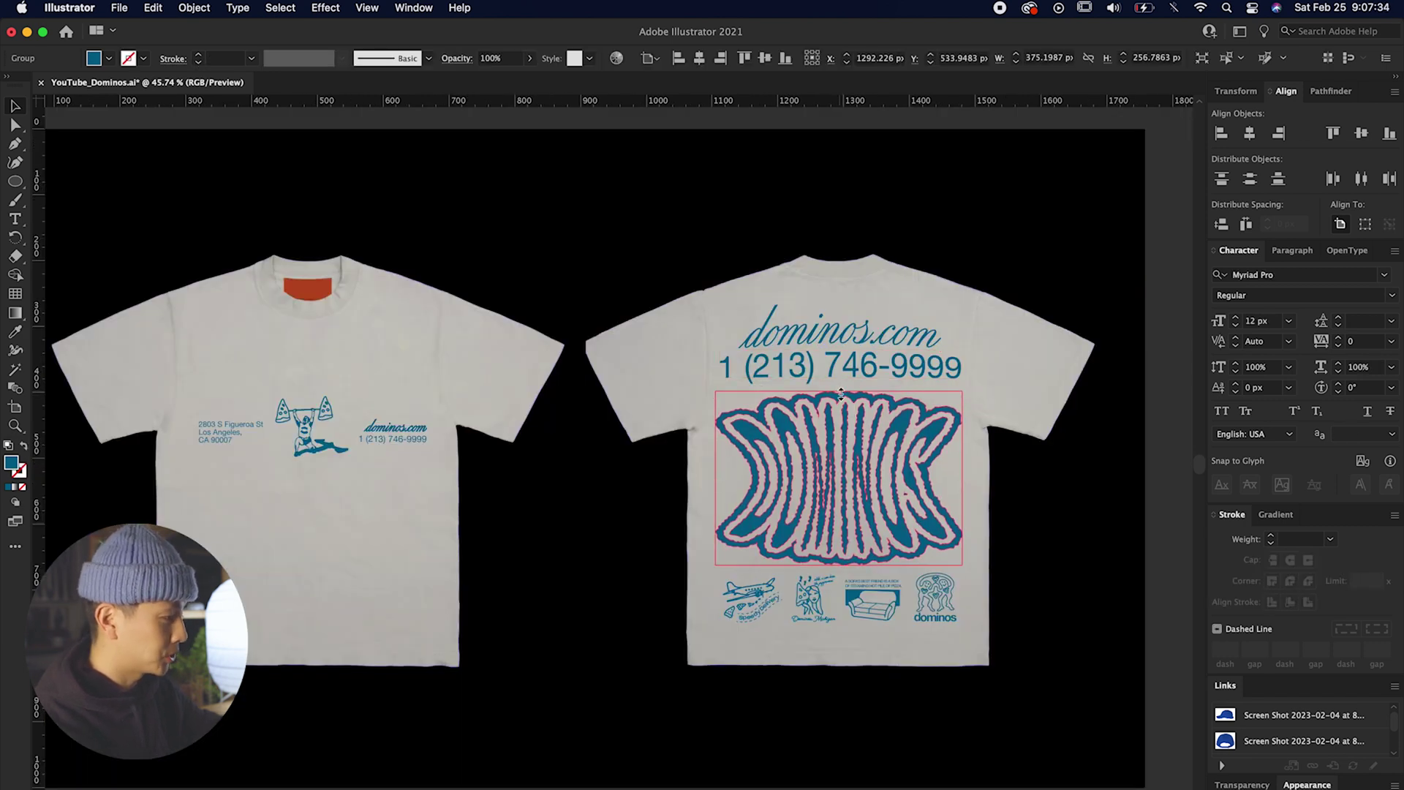
left_click(916, 236)
scroll(915, 234, "down", 2)
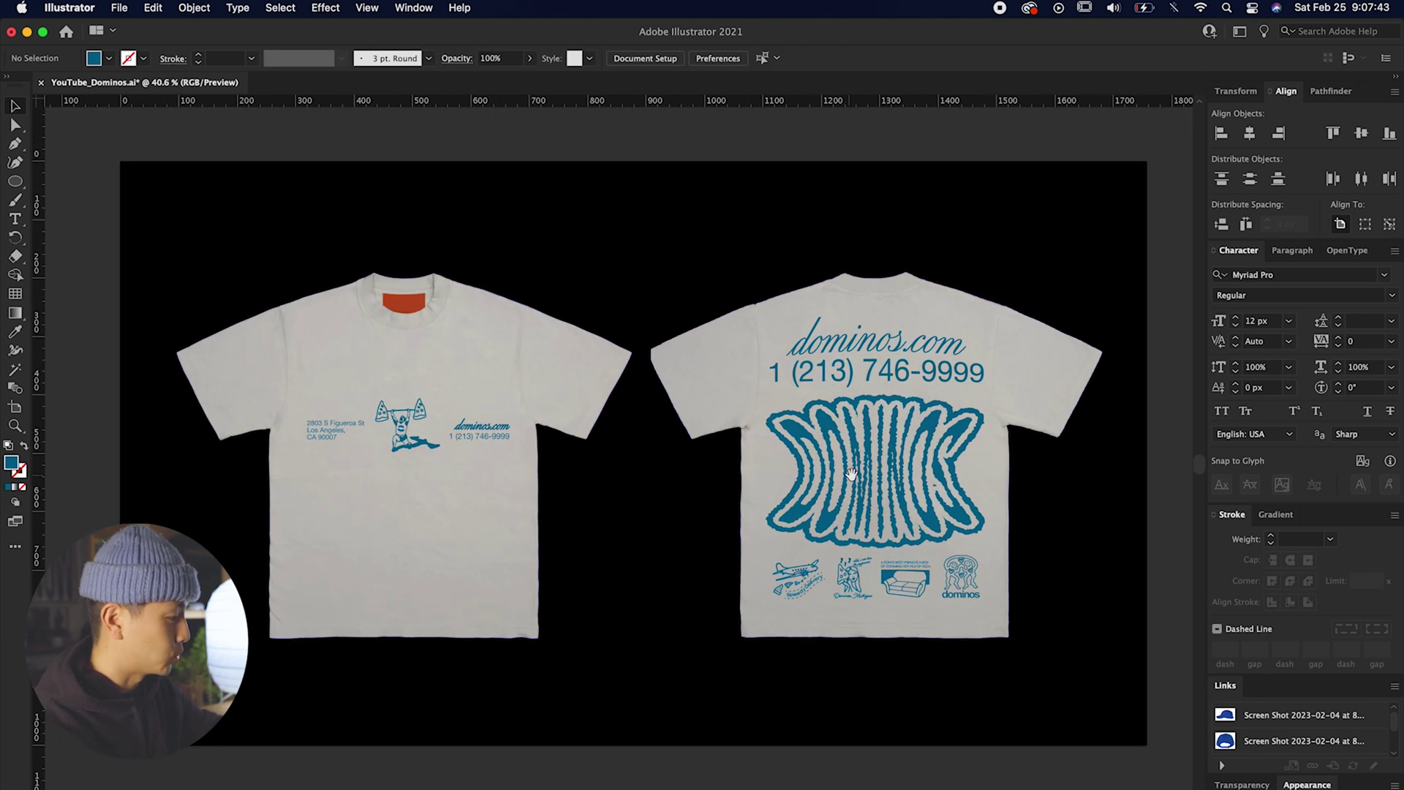
Review the T-shirt mockups and examine the blank front, back and side views of the blue cap
left_click_drag(866, 469, 432, 495)
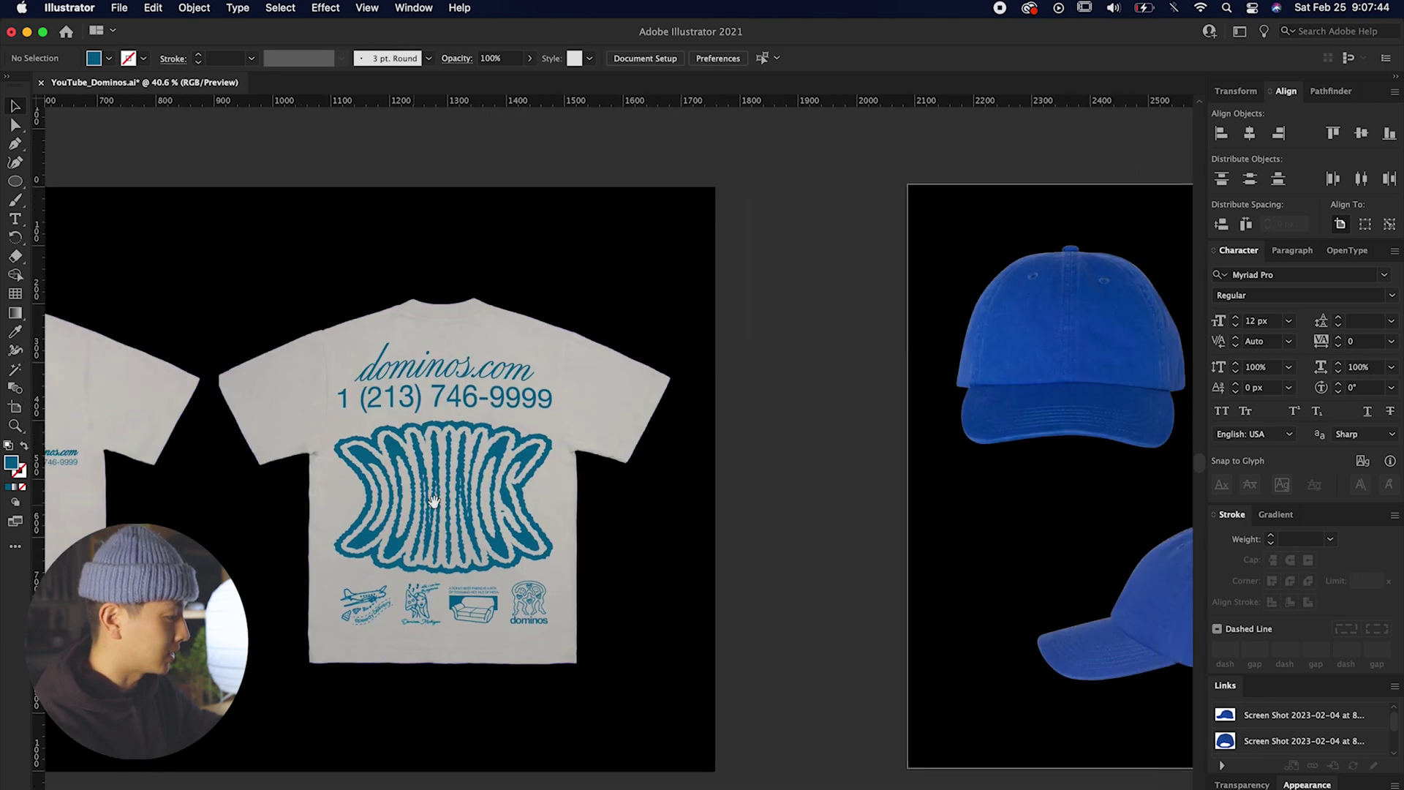
left_click_drag(782, 459, 319, 457)
scroll(571, 475, "down", 2)
scroll(571, 476, "right", 2)
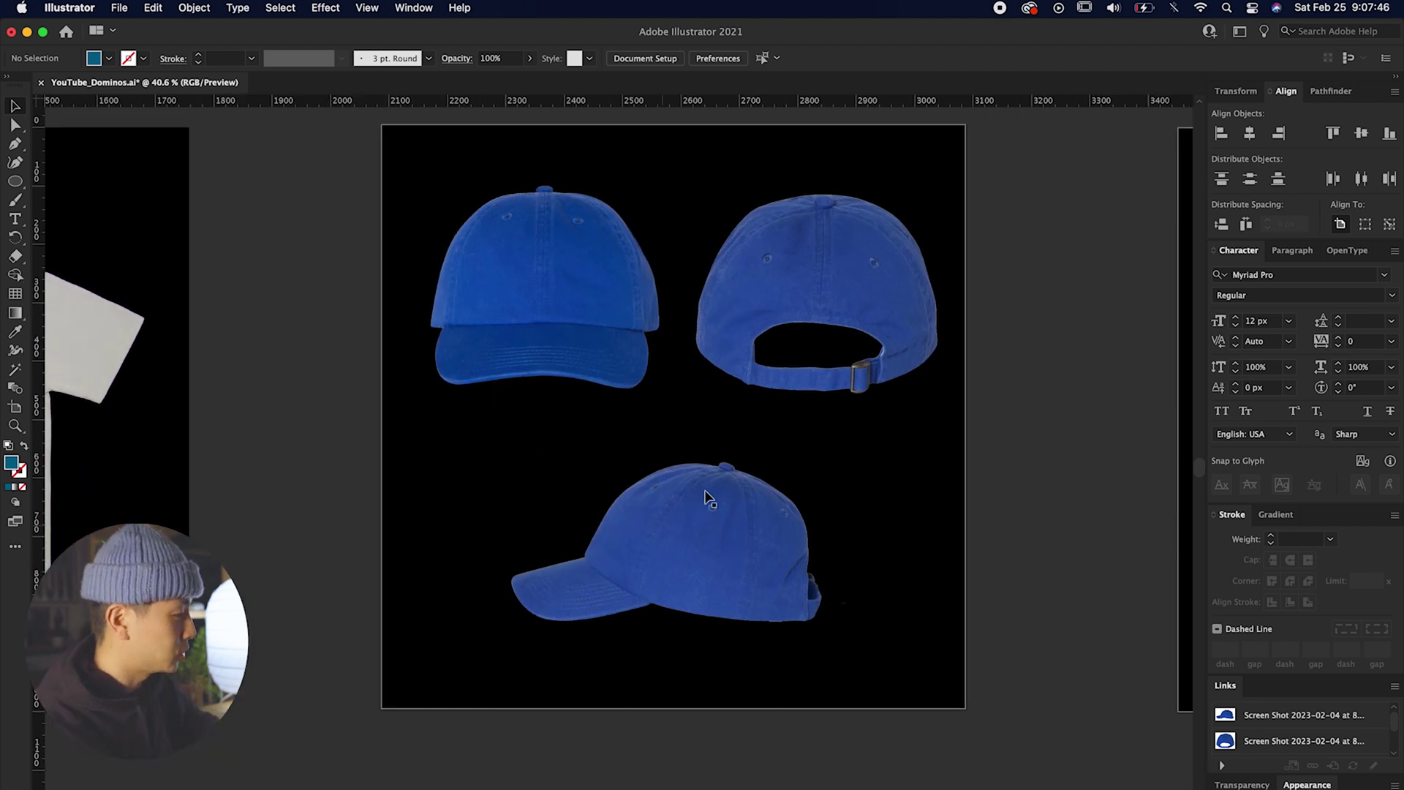
scroll(706, 497, "left", 2)
scroll(706, 497, "up", 1)
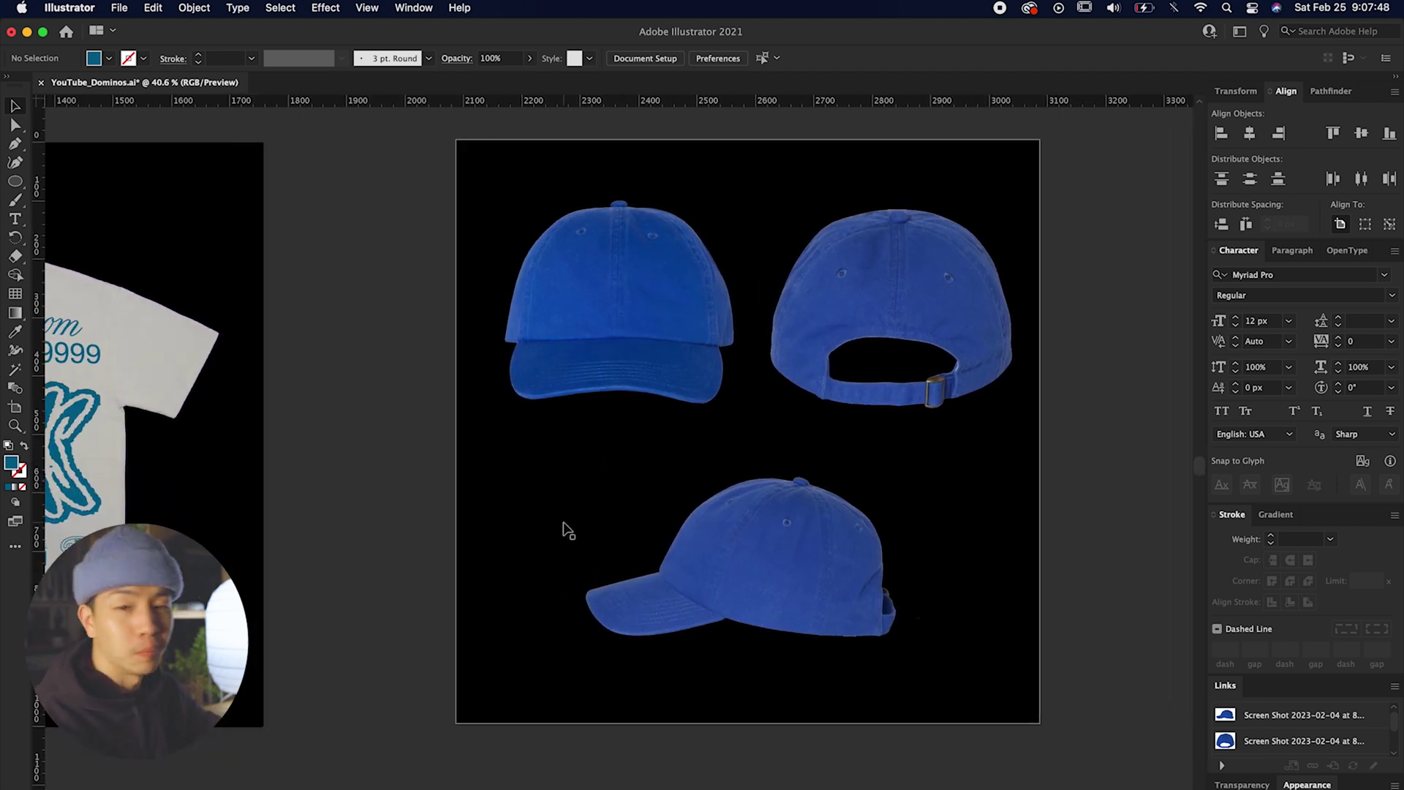
scroll(564, 523, "down", 1)
scroll(646, 524, "right", 2)
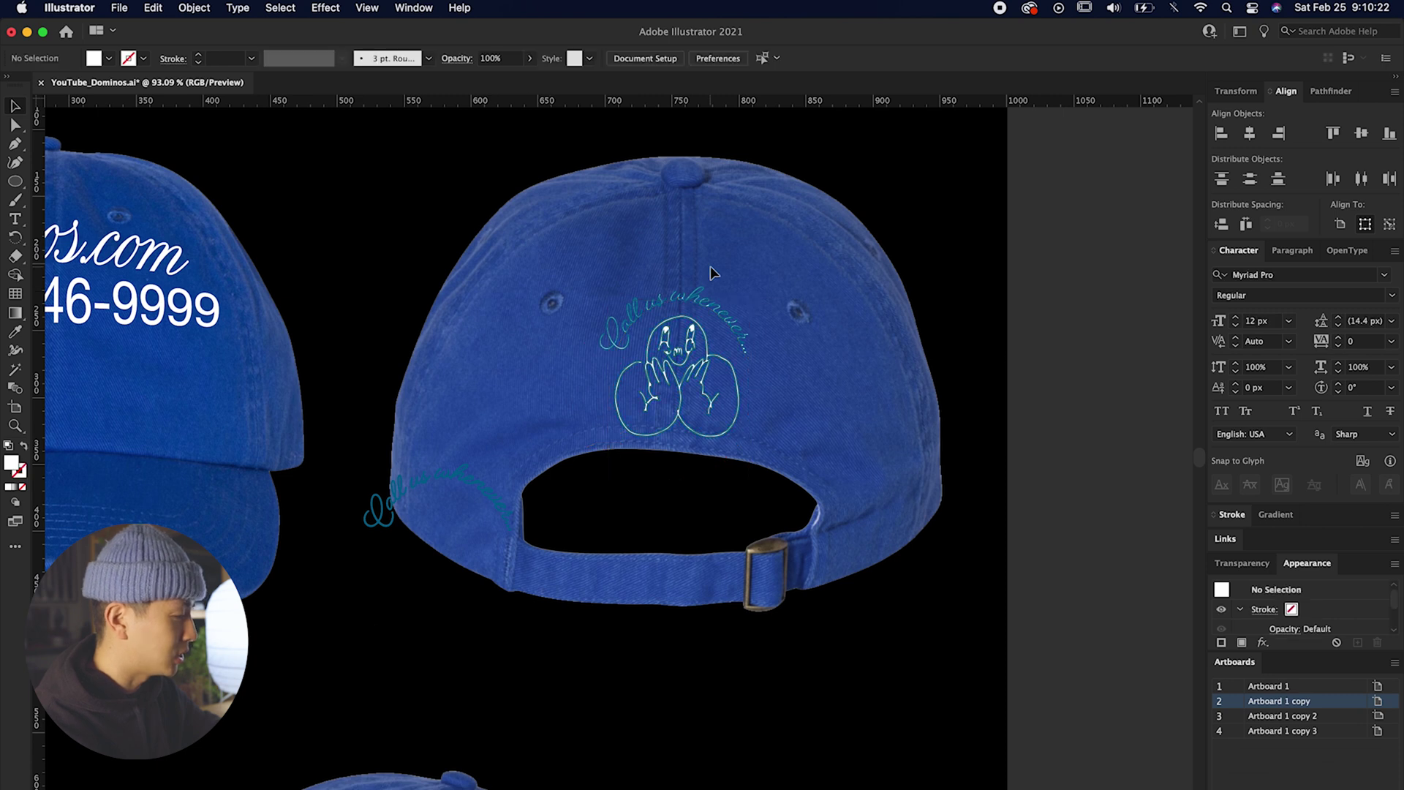
Recolour the character illustration and its arched "Call us whenever..." text on the cap back white, with a 0.5 px stroke
scroll(710, 266, "up", 5)
double_click(702, 340)
left_click(528, 236)
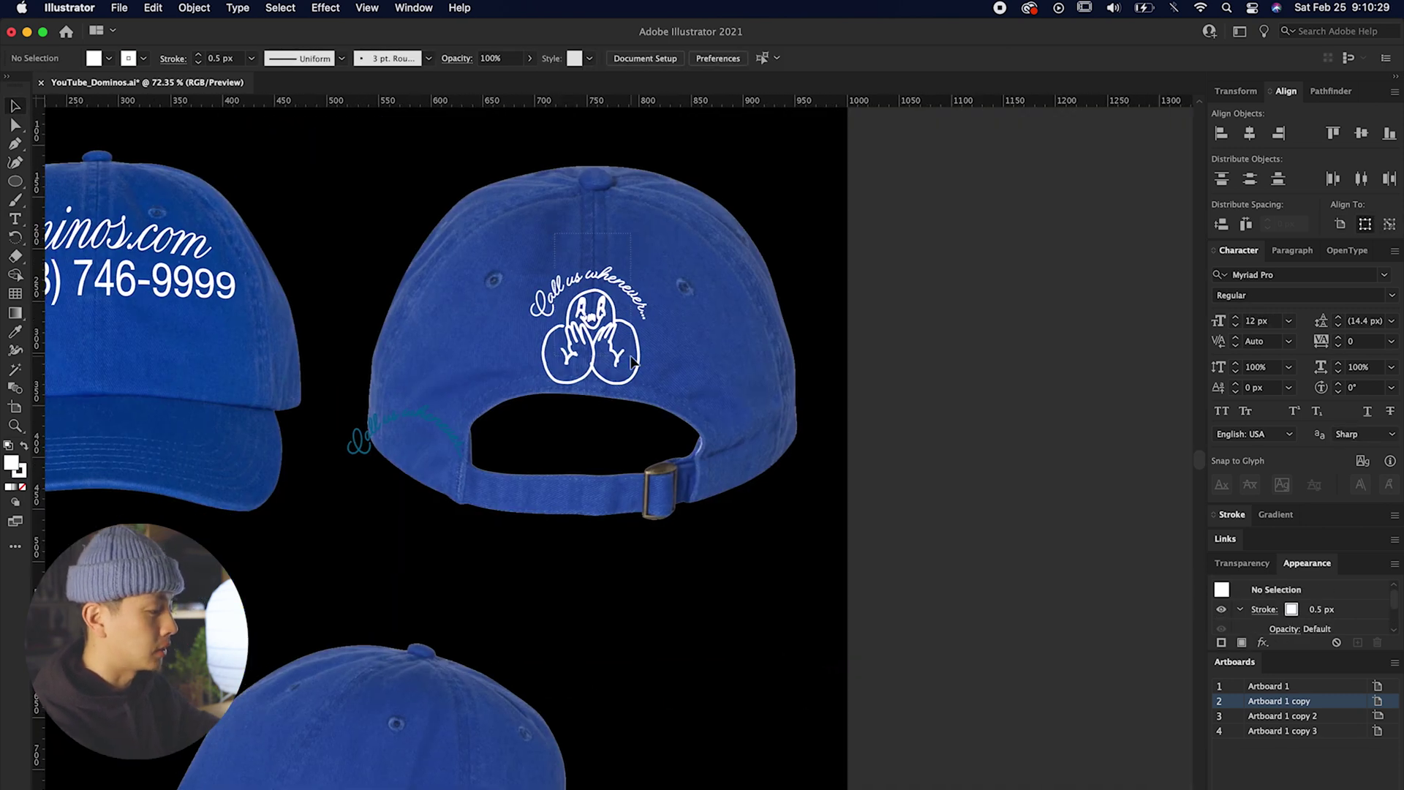
left_click(632, 361)
Change the warp style of the dominos.com and phone number text on the cap's side view from Arc Upper to Flag
scroll(632, 361, "up", 3)
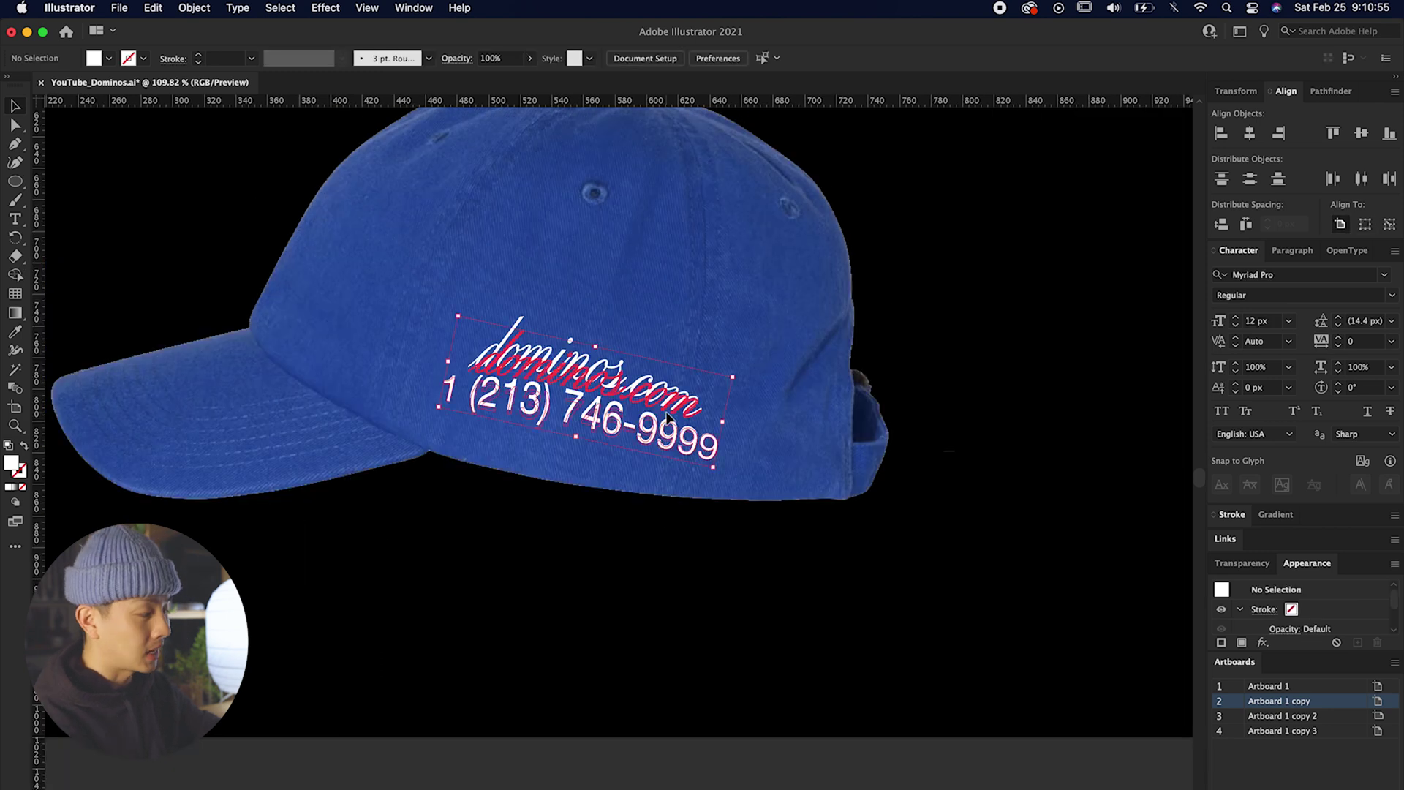
scroll(512, 410, "up", 3)
left_click(279, 7)
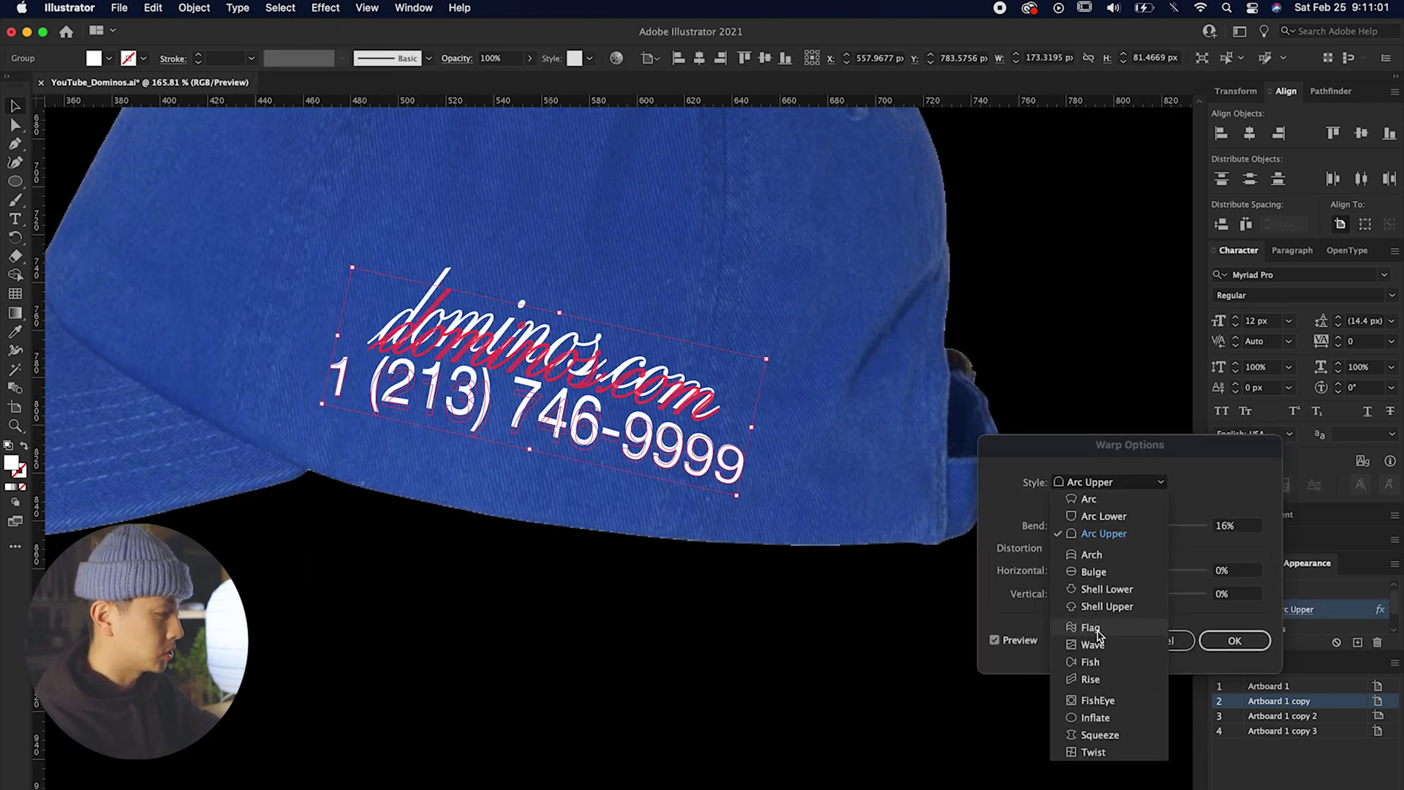
left_click(1091, 628)
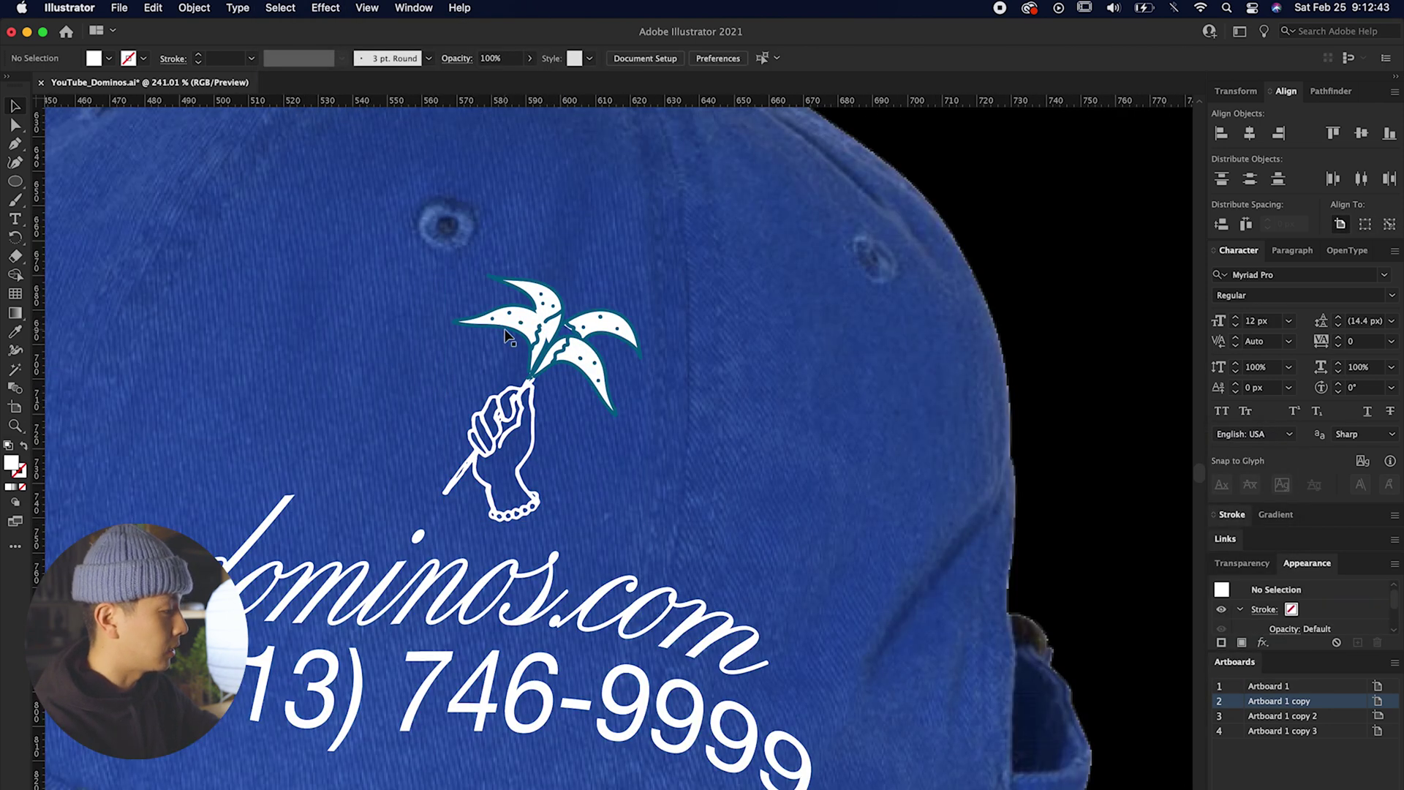
scroll(506, 330, "up", 3)
left_click(489, 445)
left_click(270, 454)
scroll(271, 454, "down", 5)
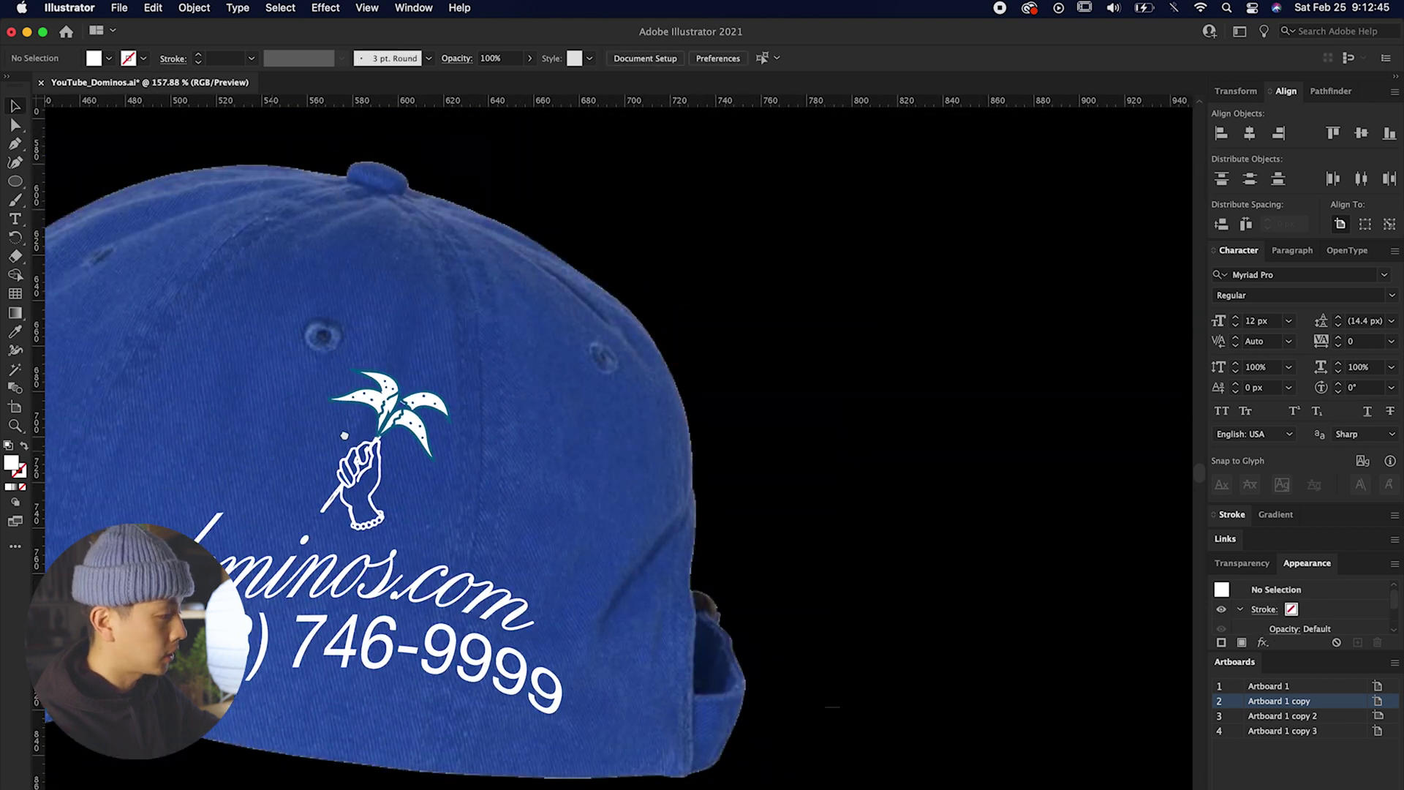
scroll(271, 450, "down", 3)
Fill the script DOMINOS lettering on the cap front with white and arch it above the weightlifter illustration
left_click(596, 407)
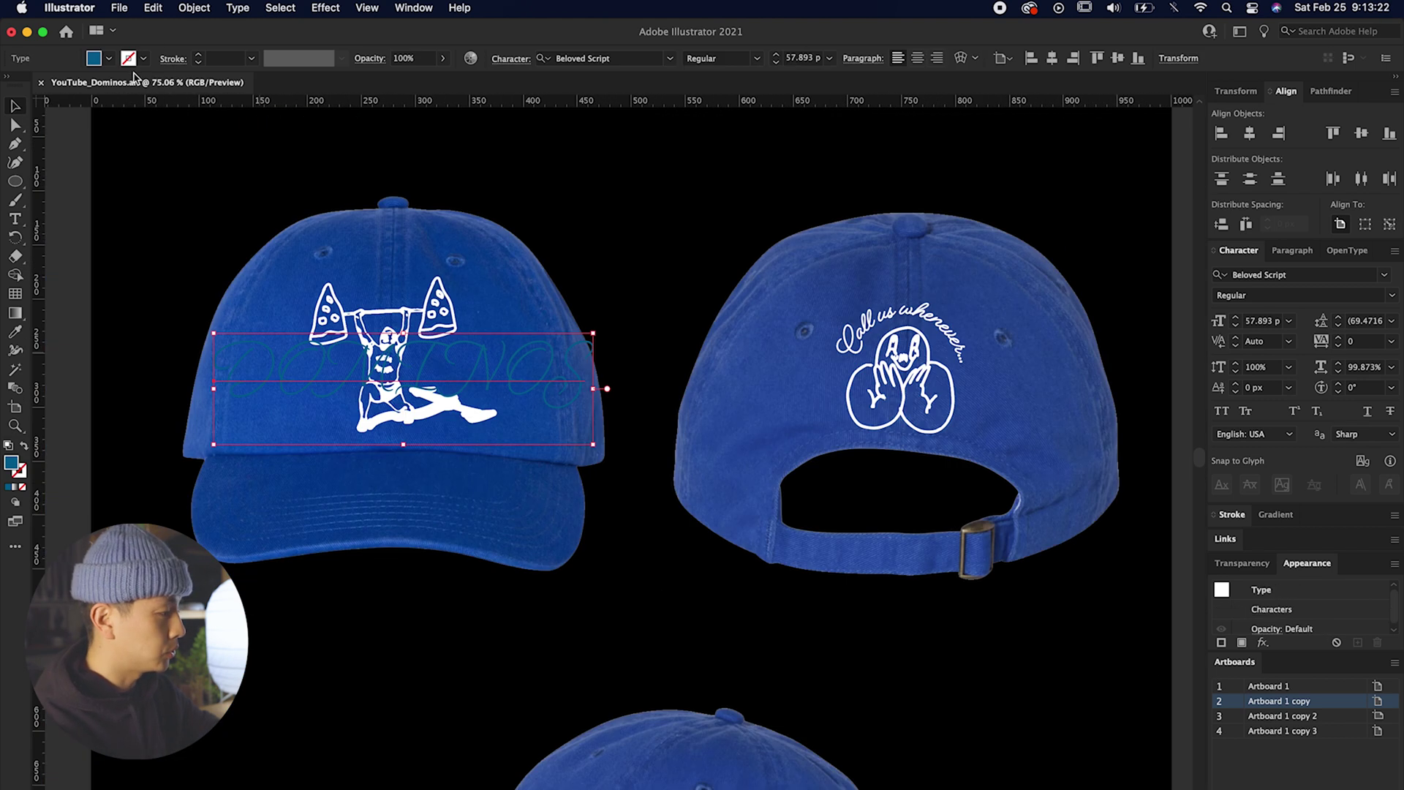
left_click(109, 58)
left_click(30, 70)
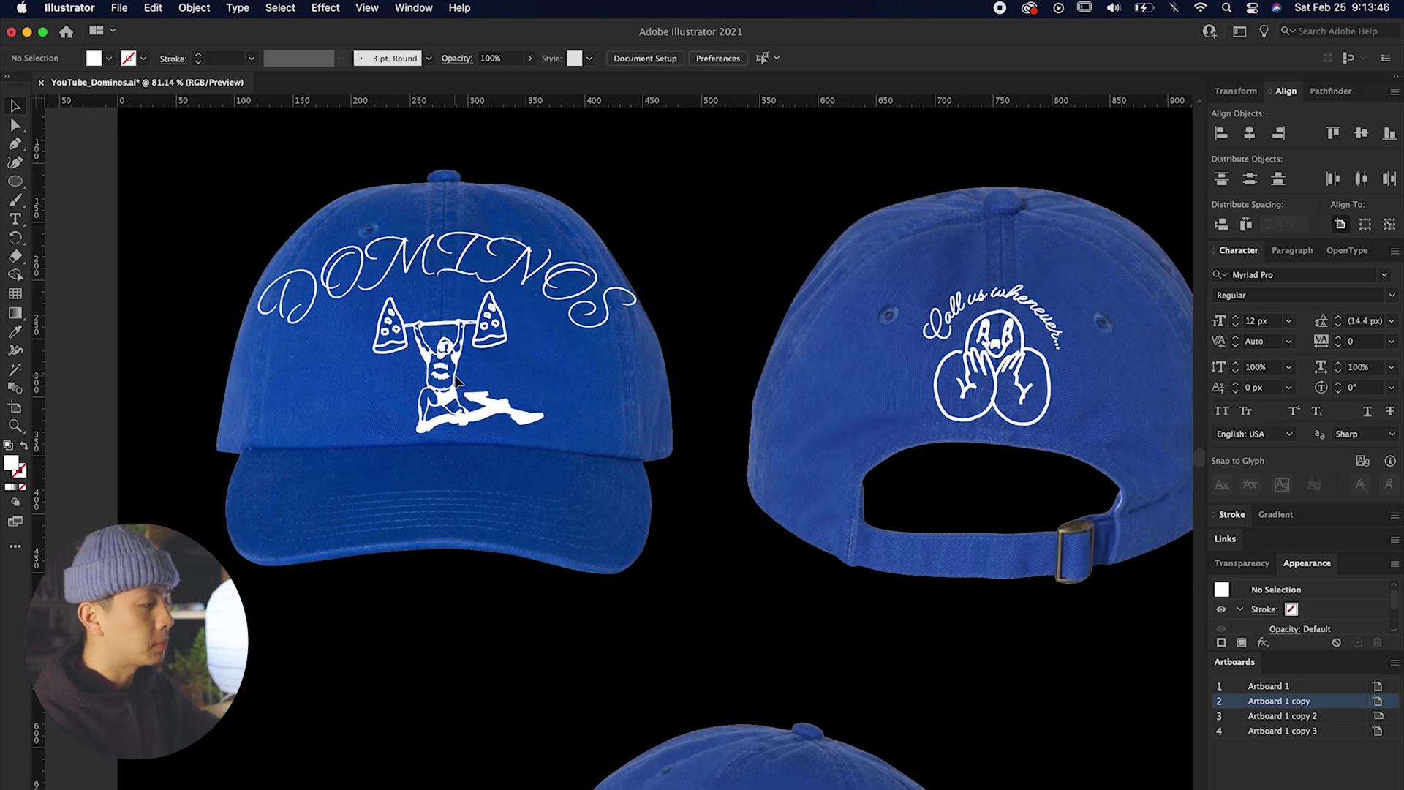
left_click(457, 381)
left_click(194, 7)
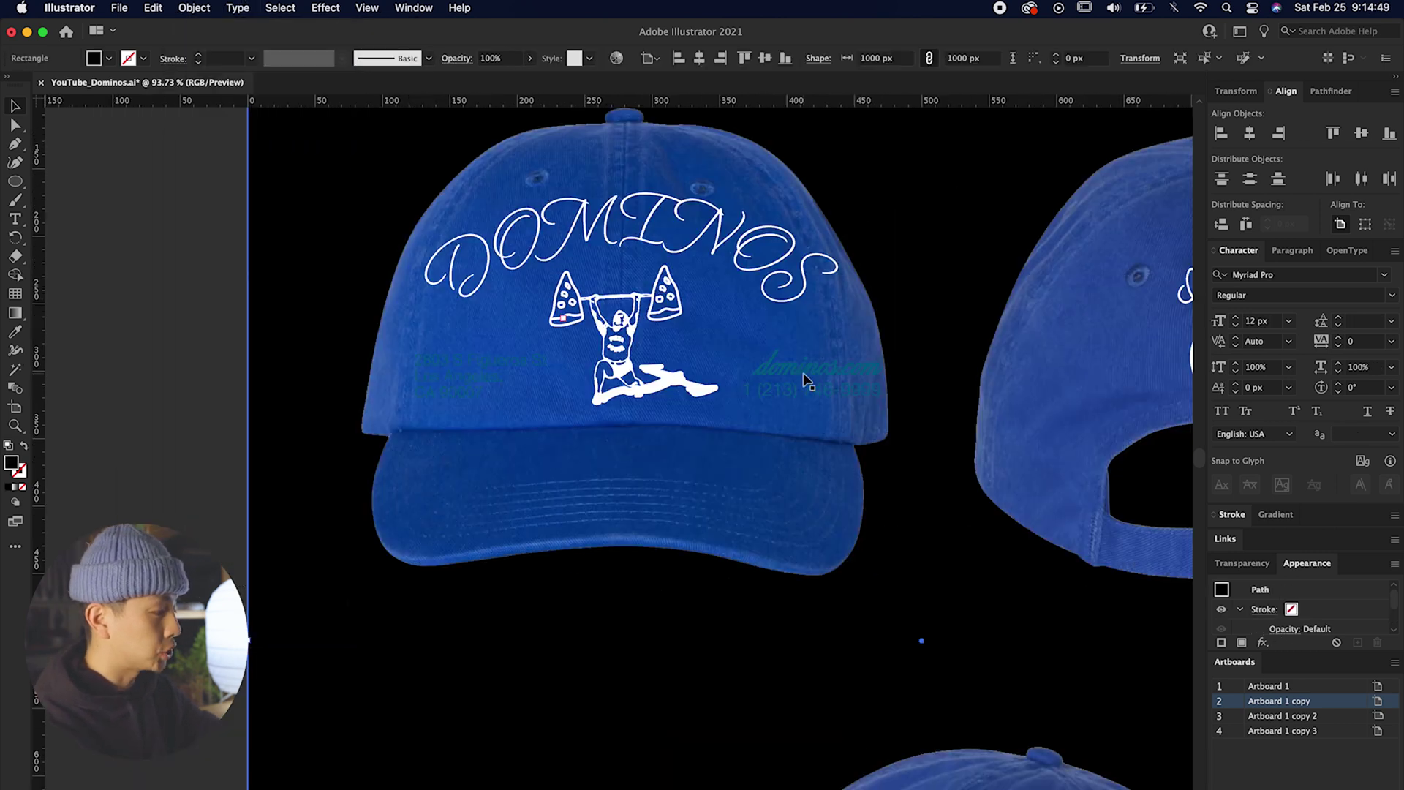
Move the contact text on the cap front inward towards the weightlifter and shift the weightlifter slightly towards the address text
left_click(805, 375)
double_click(805, 372)
left_click(805, 372)
key("shift+Left")
key("shift+Left")
key("shift+Left")
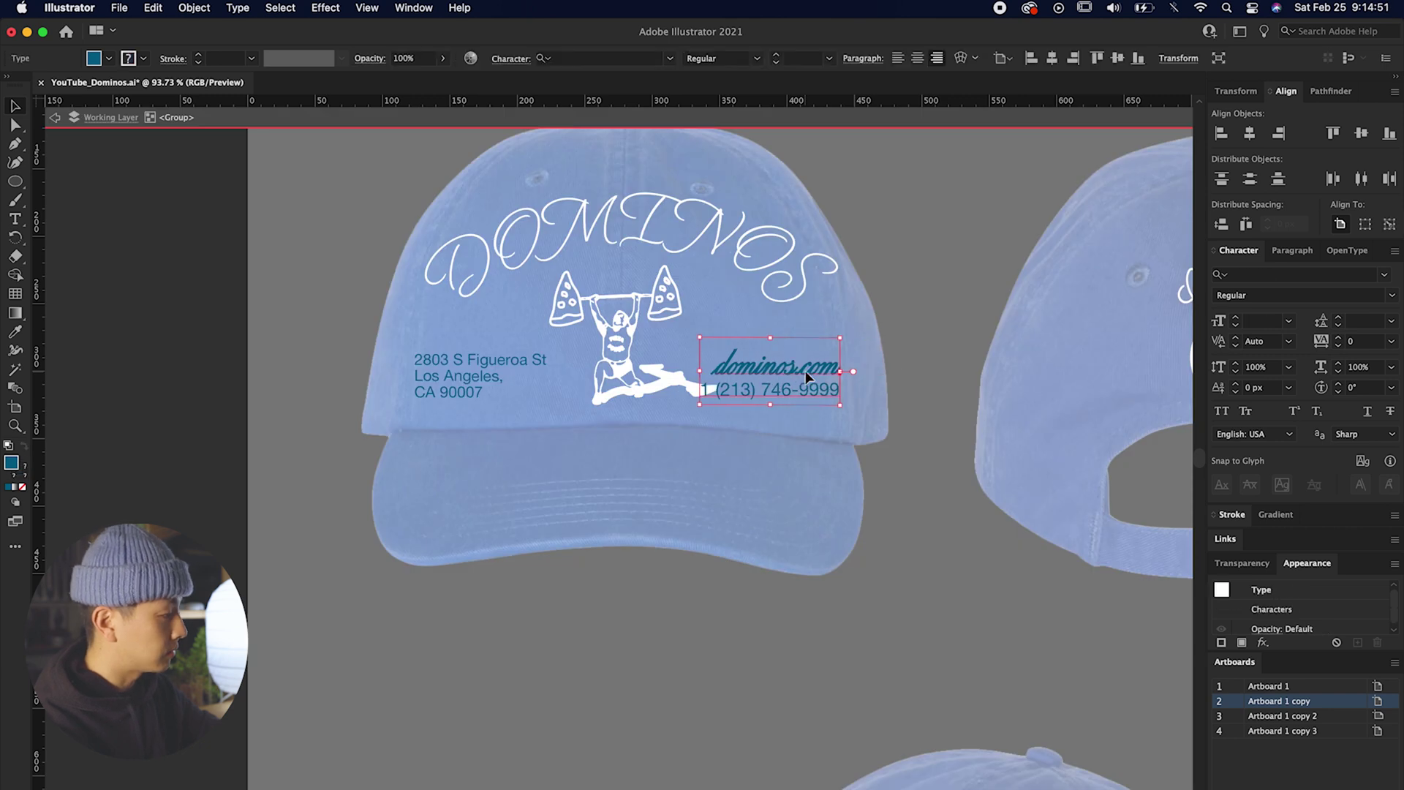
double_click(766, 477)
left_click(624, 349)
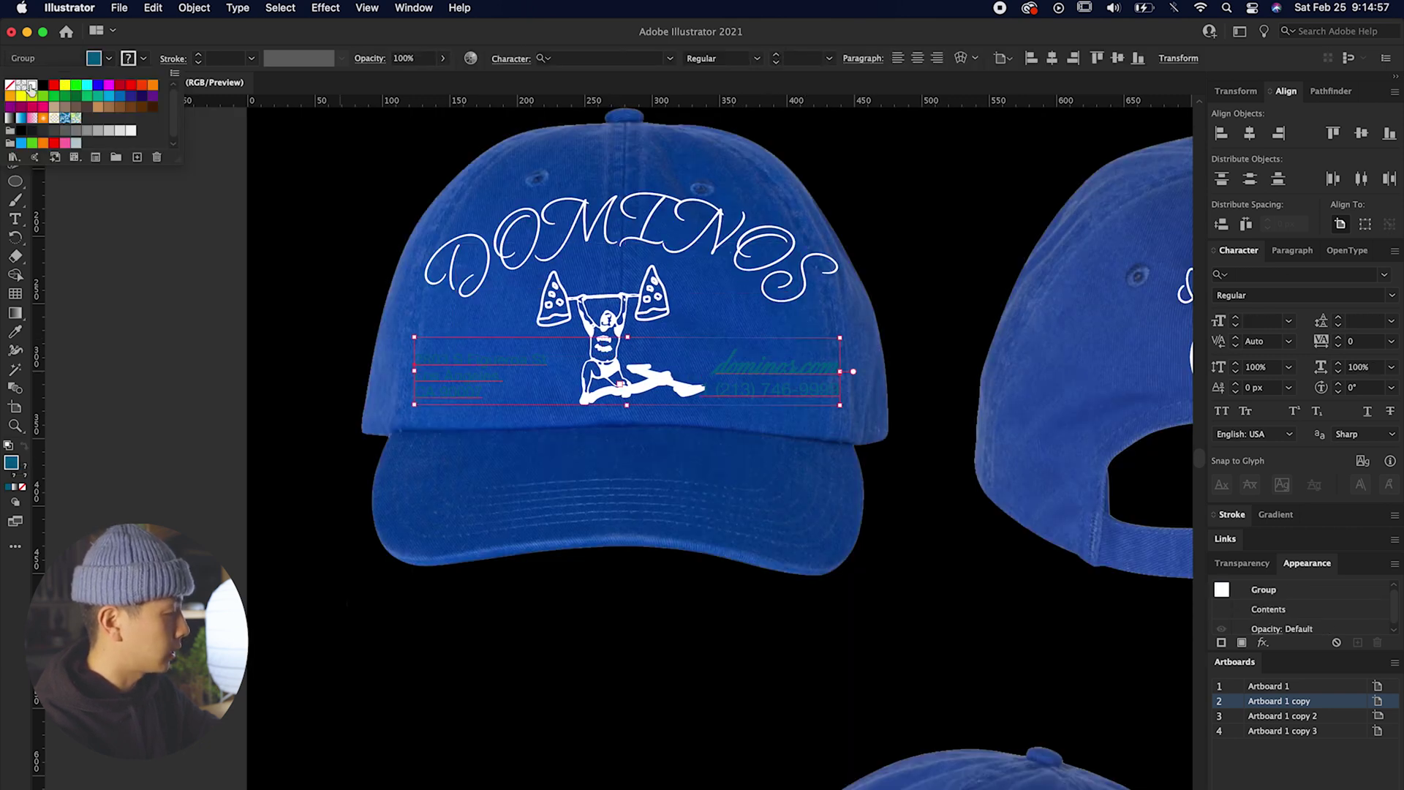
Recolour the address, phone number and dominos.com text on the cap front white
left_click(32, 85)
left_click(132, 403)
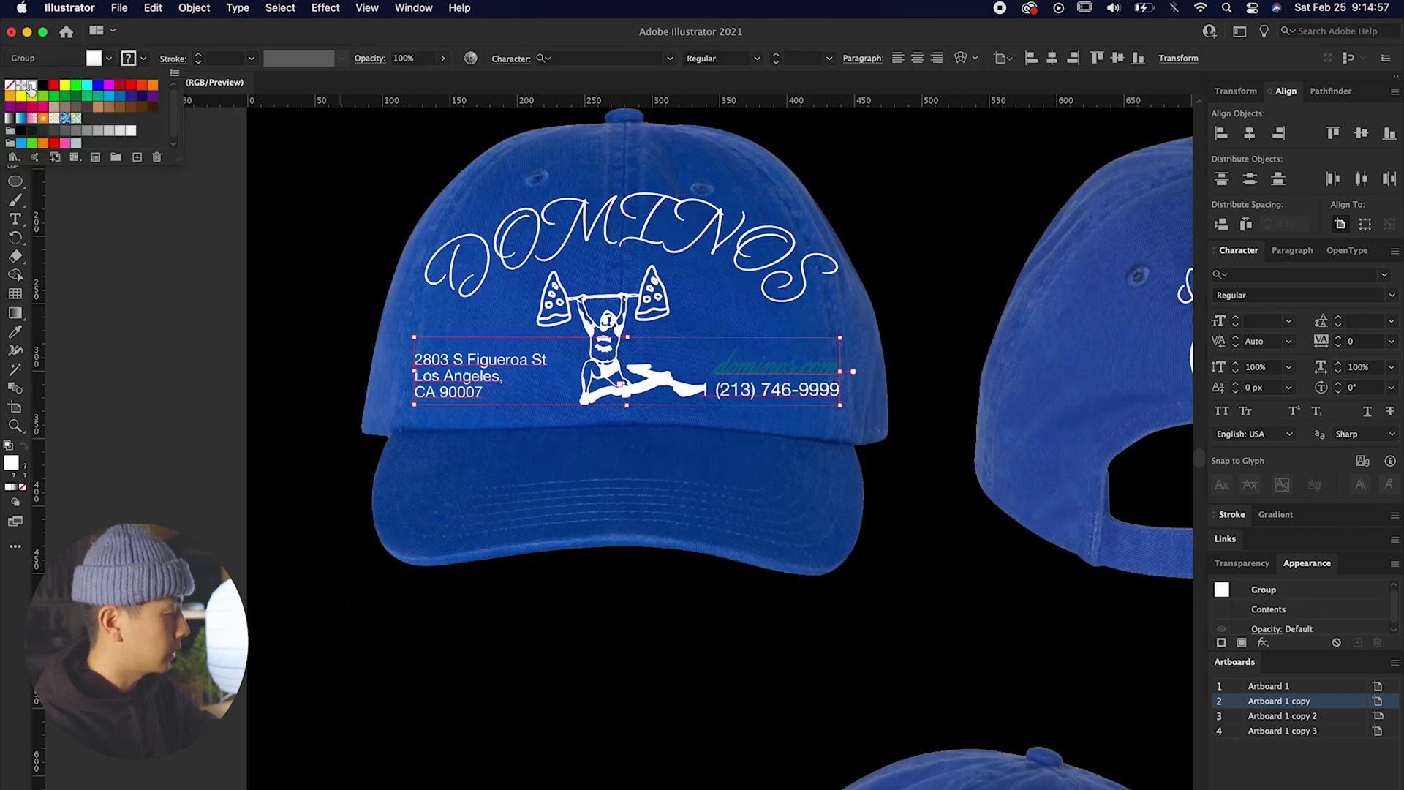
double_click(774, 382)
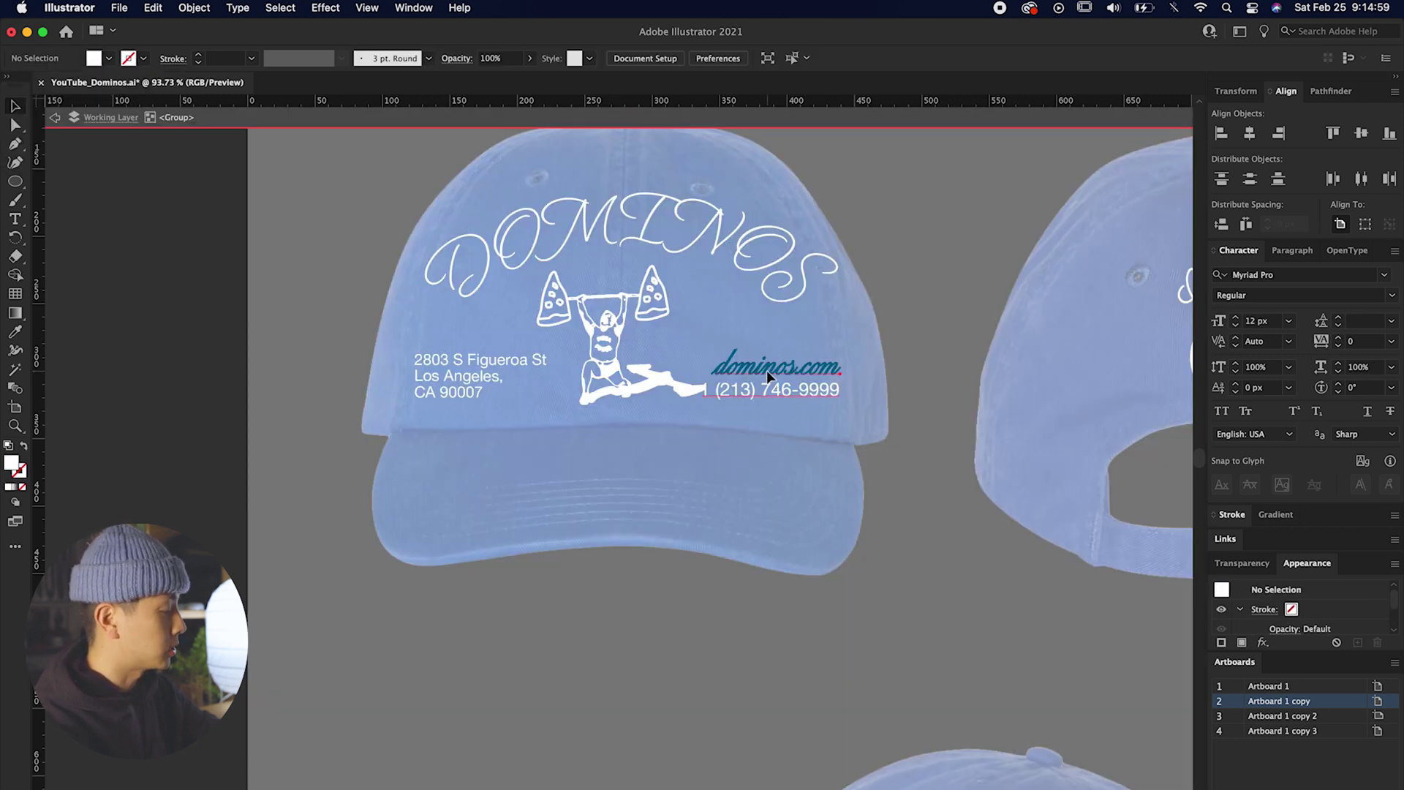
left_click(144, 58)
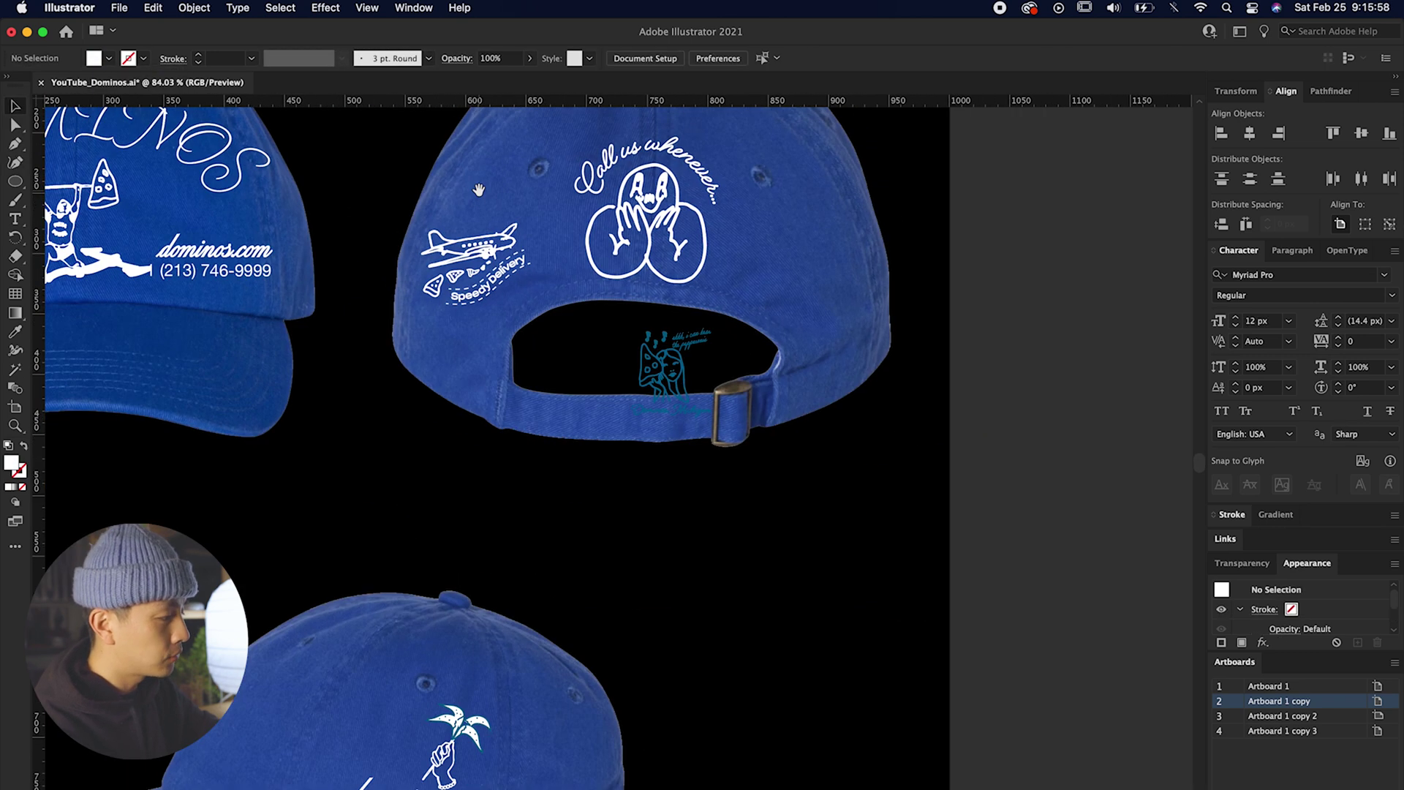
Enlarge the Speedy Delivery illustration on the cap back to about 106 by 79 px and place the woman-with-pizza illustration on the opposite side
scroll(479, 190, "right", 5)
left_click(340, 258)
left_click_drag(372, 239, 362, 229)
left_click_drag(492, 380, 627, 261)
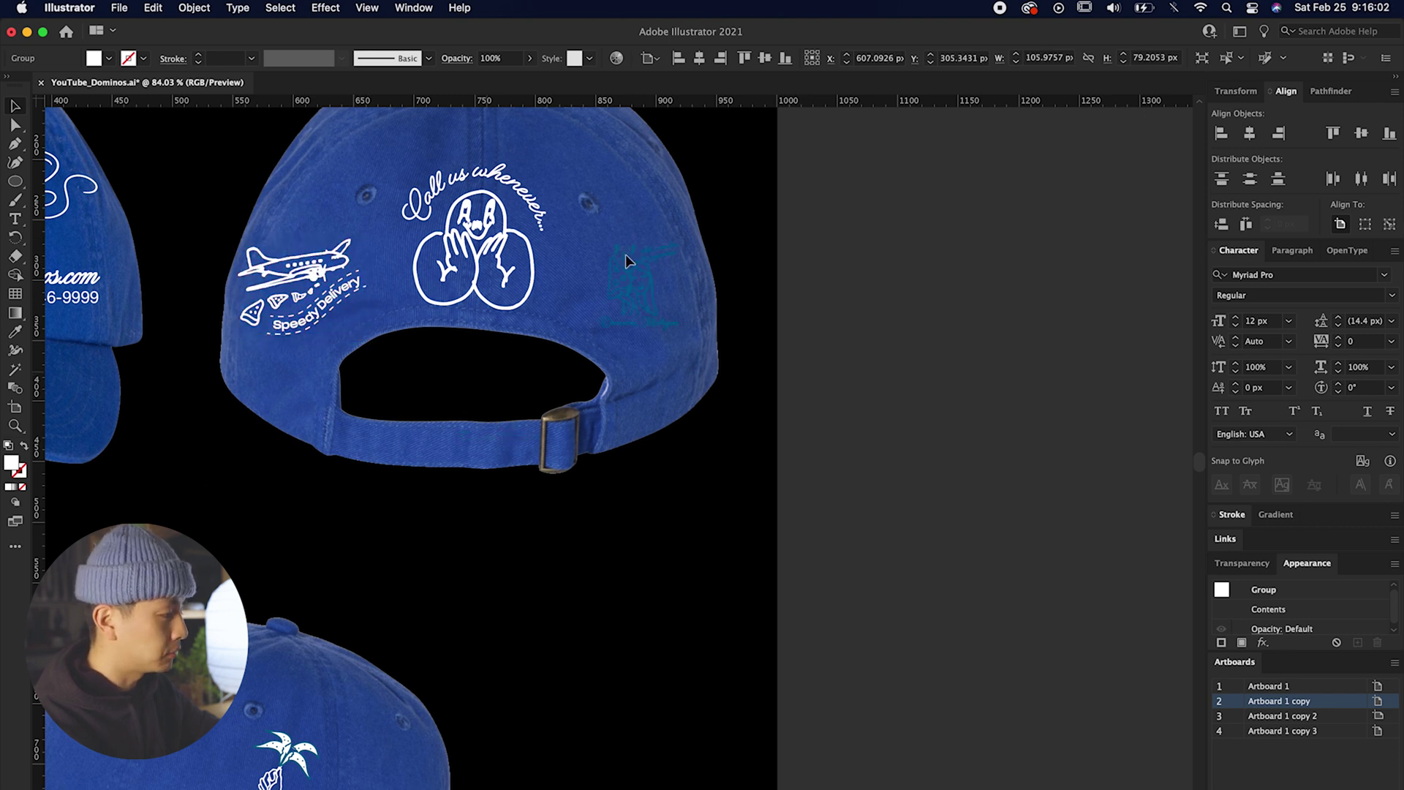
Convert the woman-with-pizza illustration's text and strokes on the cap back to outlines and recolour the artwork white
left_click(603, 257)
scroll(603, 257, "up", 3)
left_click(280, 7)
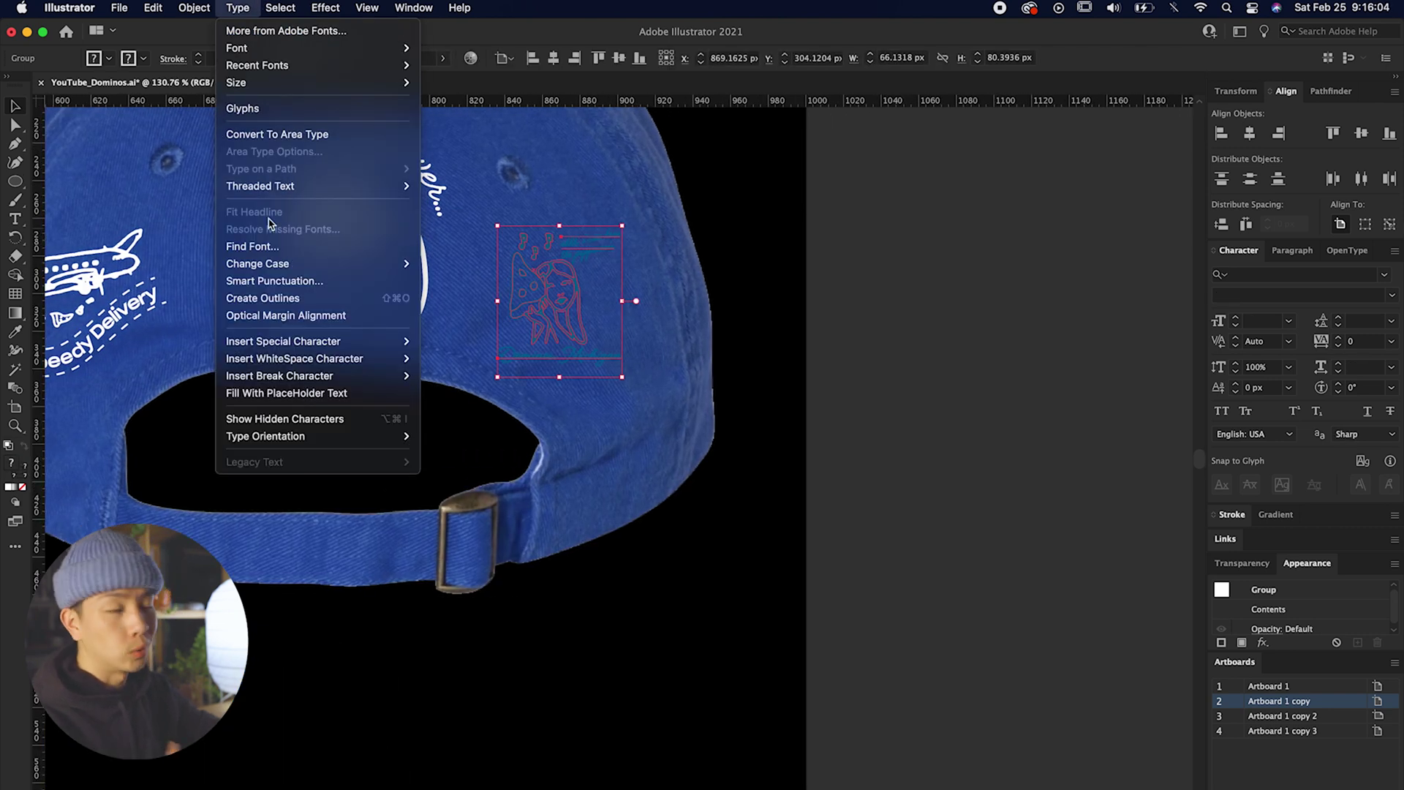
left_click(273, 315)
left_click(194, 7)
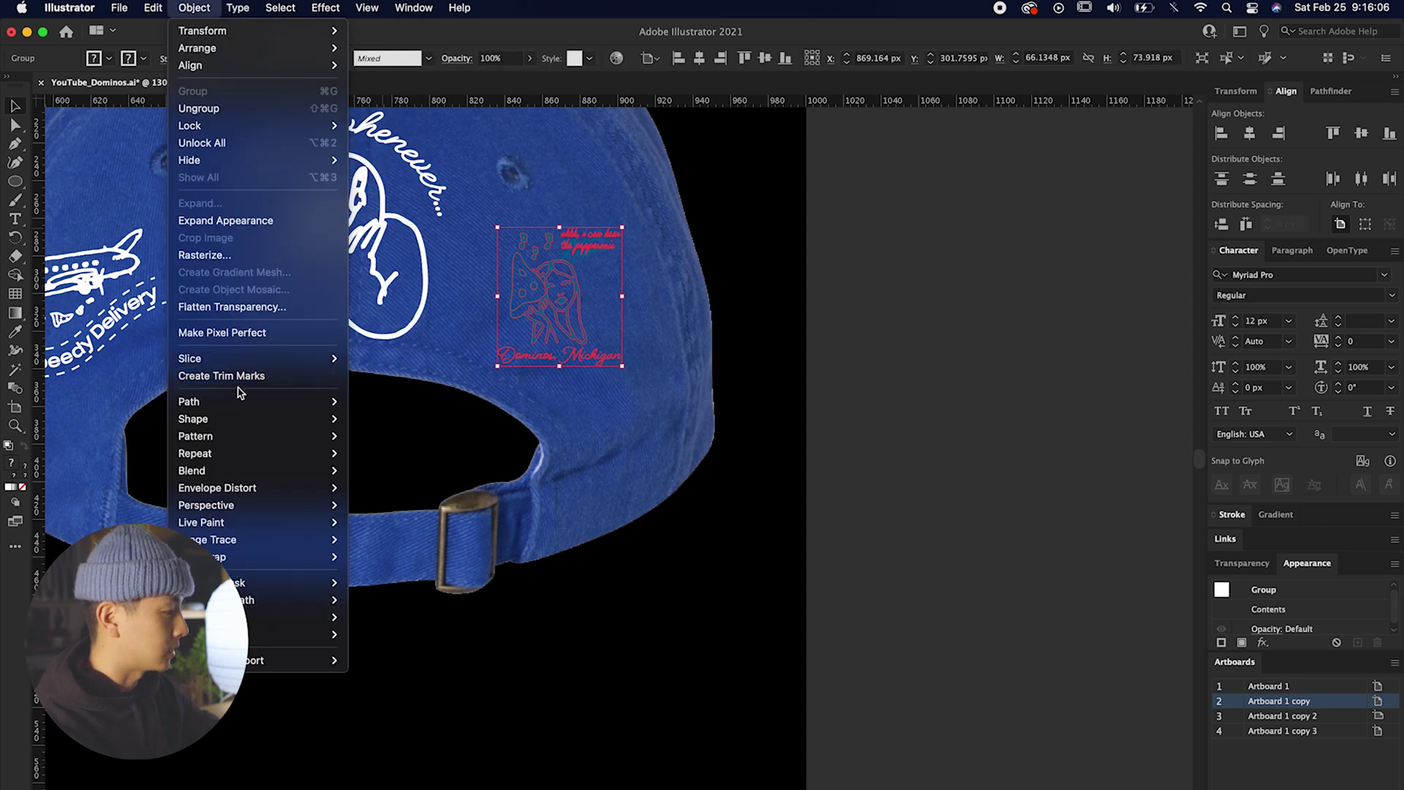
mouse_move(241, 402)
left_click(386, 445)
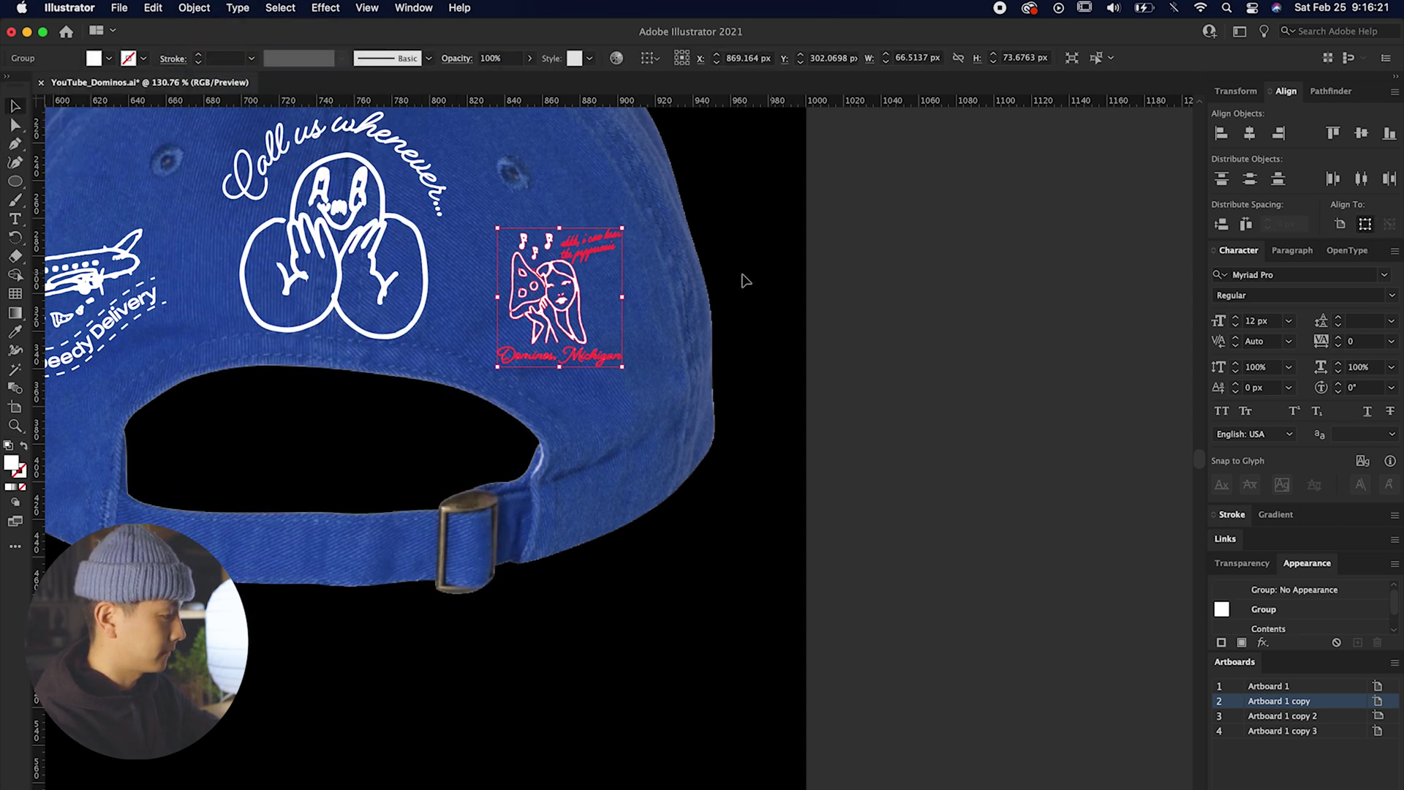
left_click(739, 275)
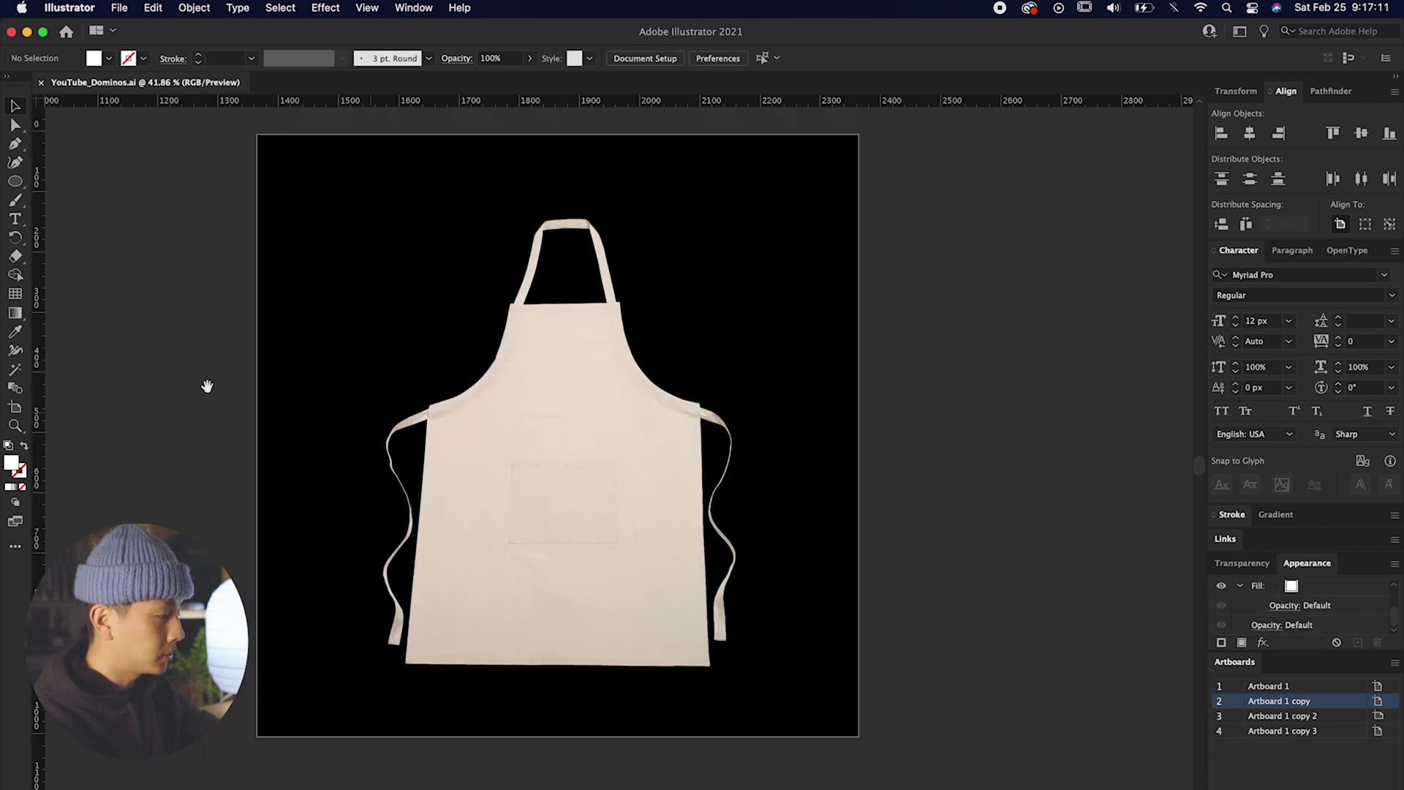
Lock the black background and the box image on the pizza box artboard
left_click_drag(208, 386, 1088, 402)
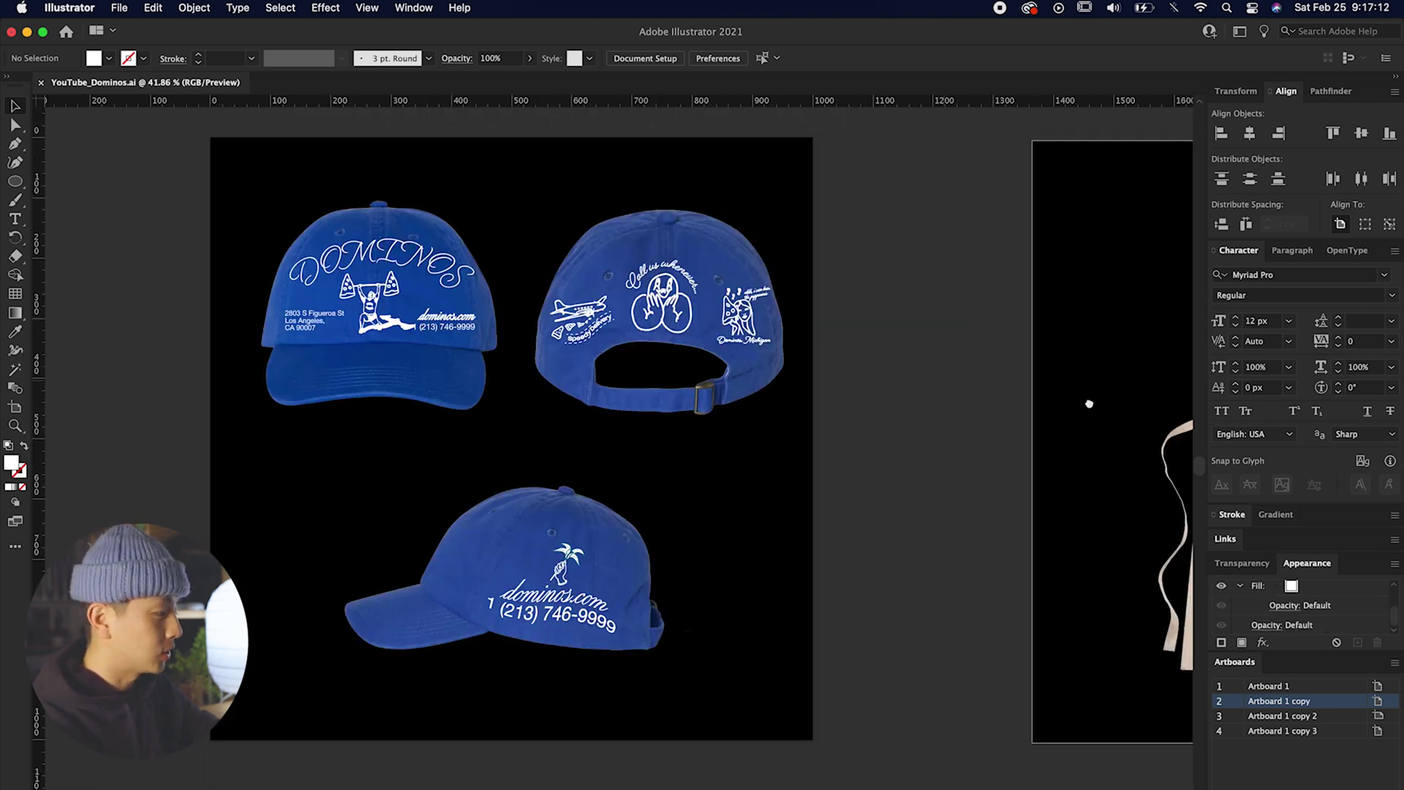
left_click_drag(227, 351, 1226, 298)
left_click_drag(525, 338, 1207, 354)
left_click_drag(490, 380, 895, 395)
left_click_drag(505, 410, 762, 411)
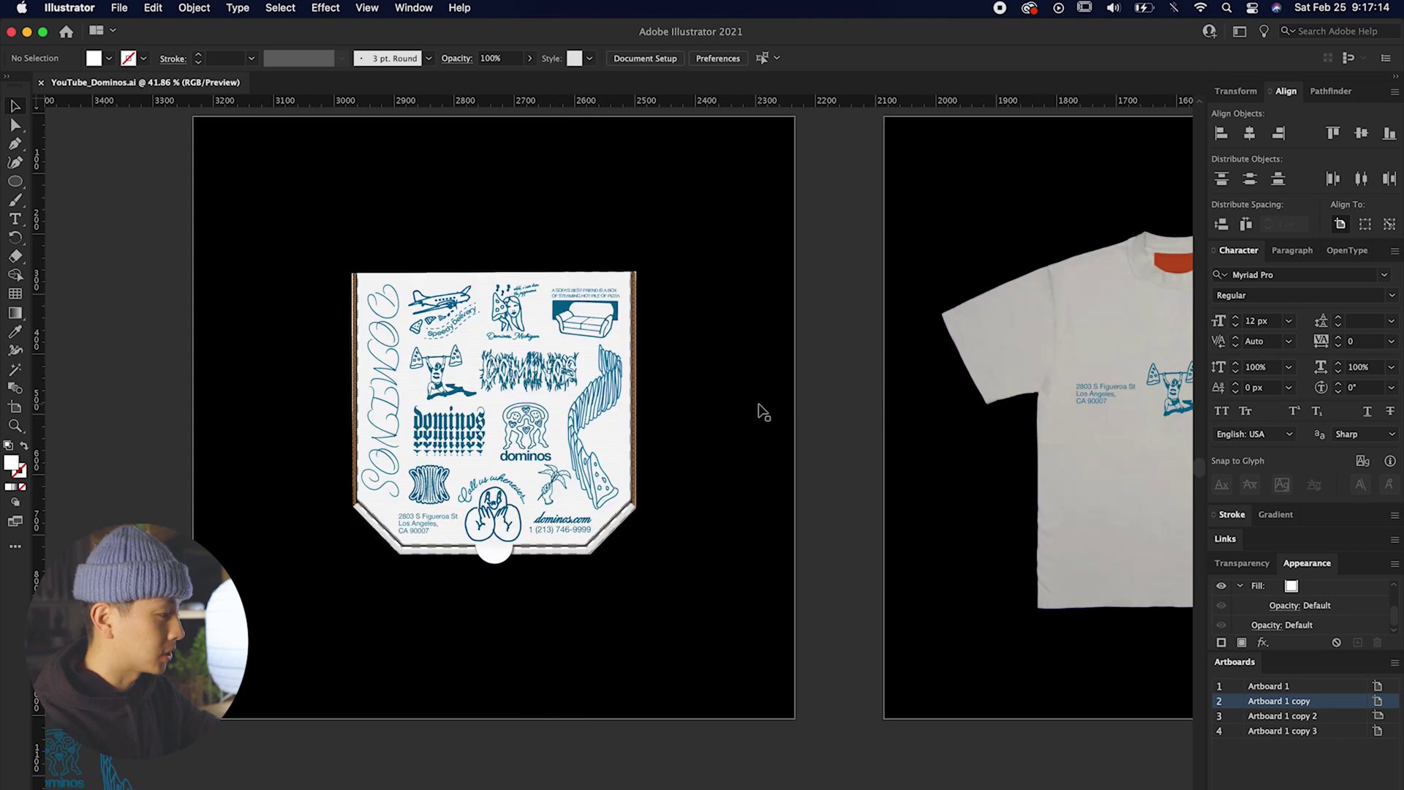
left_click(763, 411)
key("super+2")
left_click(421, 280)
key("super+2")
Copy the complete pizza box artwork and paste it at about 465 by 466 px across the apron's lower body
left_click_drag(308, 226, 662, 560)
left_click_drag(948, 494, 136, 495)
left_click_drag(838, 453, 47, 456)
scroll(45, 457, "right", 10)
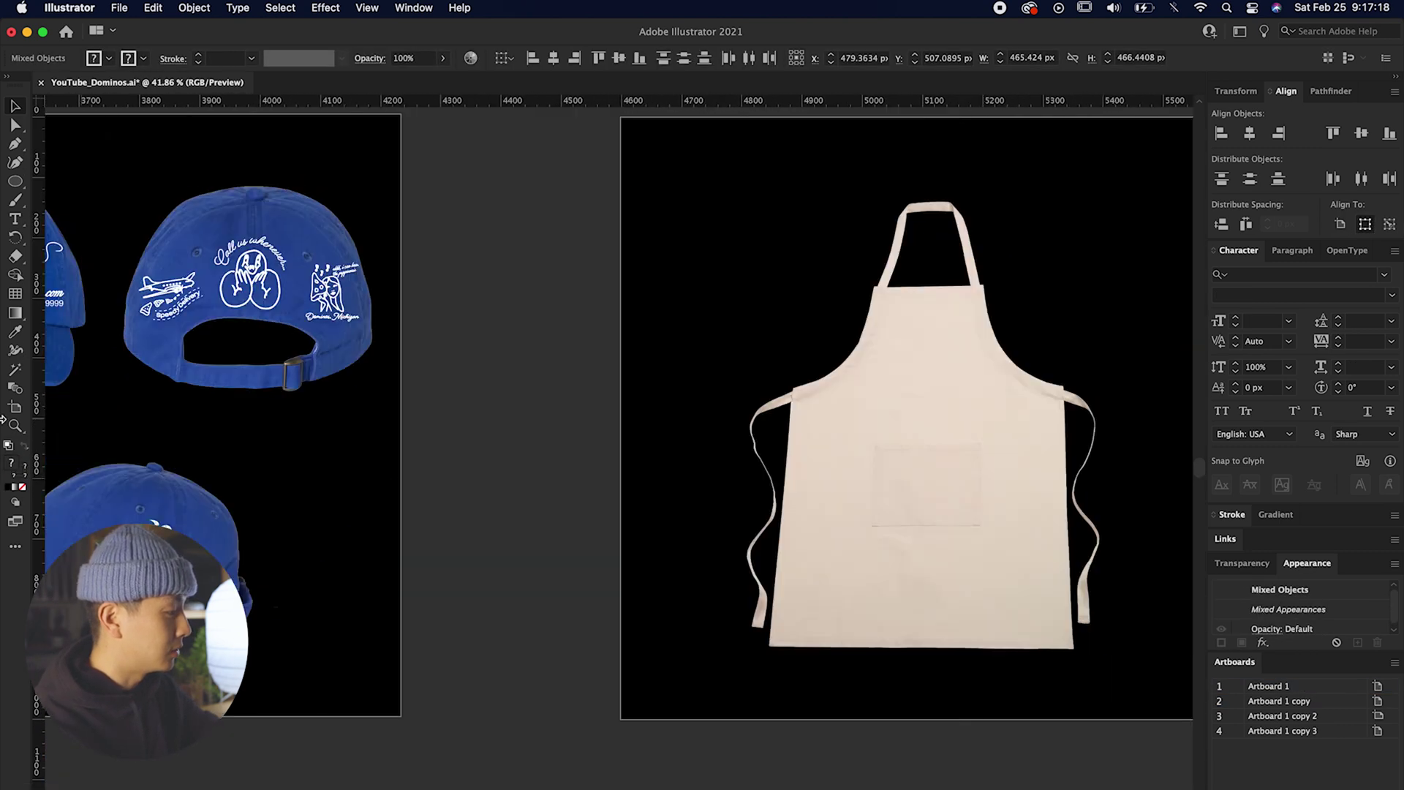
scroll(280, 323, "up", 3)
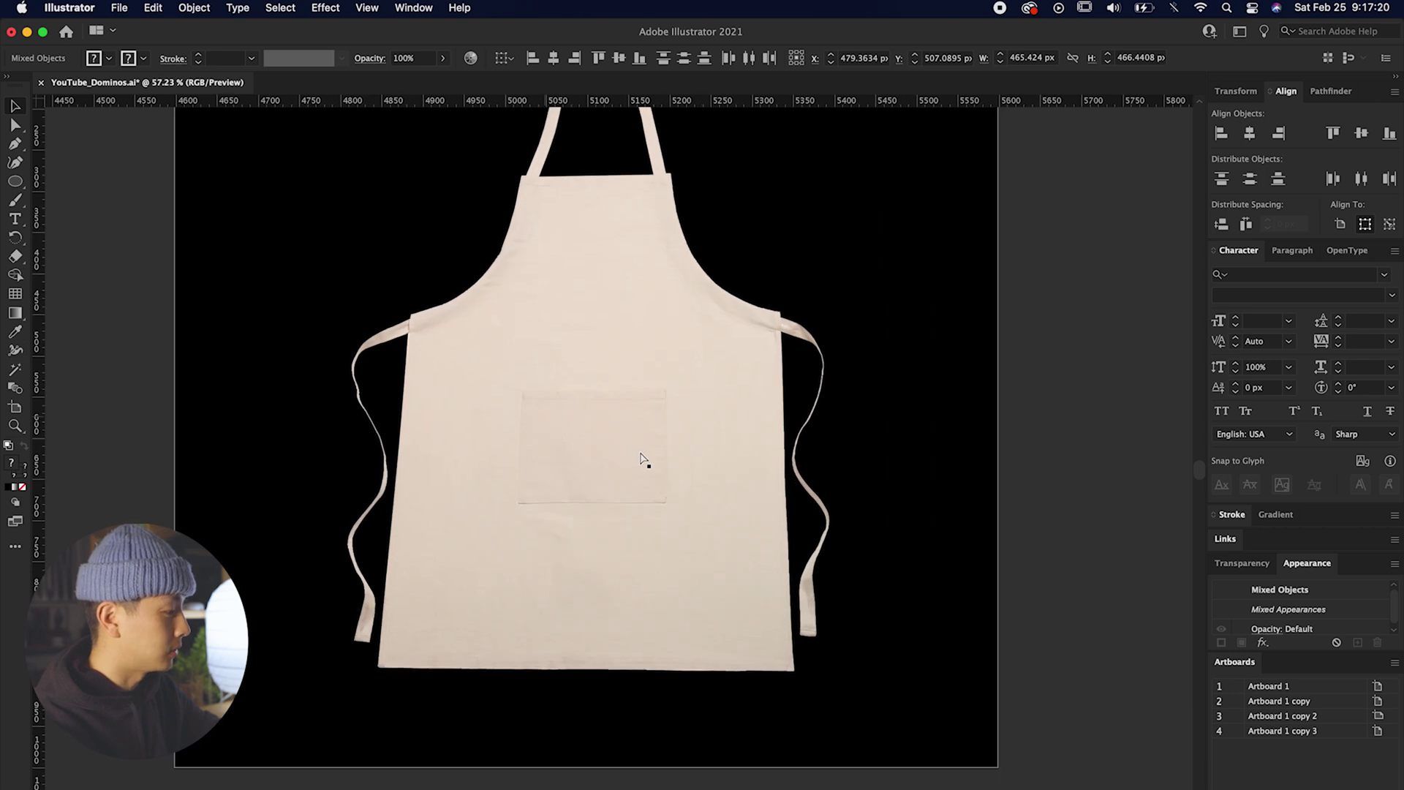
key("super+v")
left_click_drag(615, 427, 623, 437)
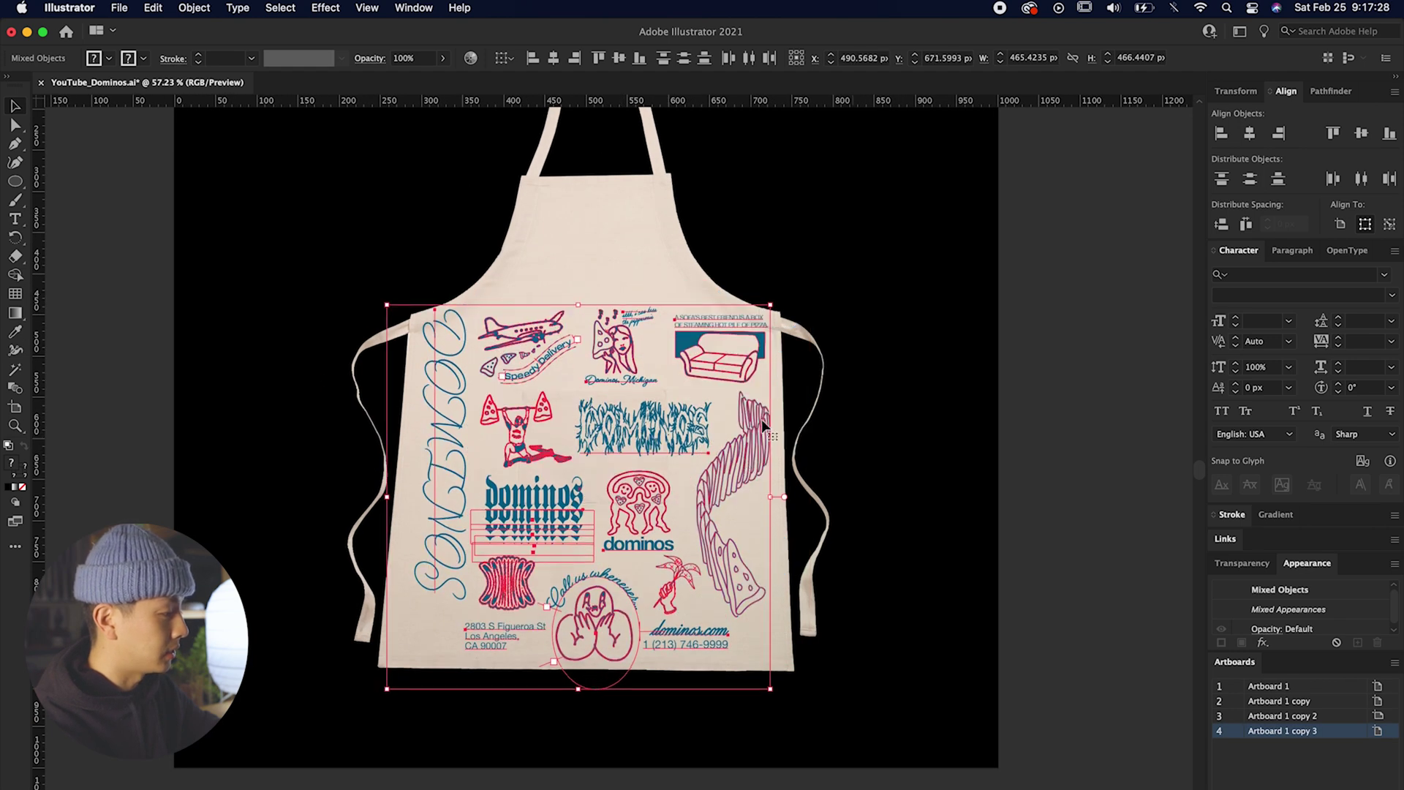
scroll(763, 436, "up", 3)
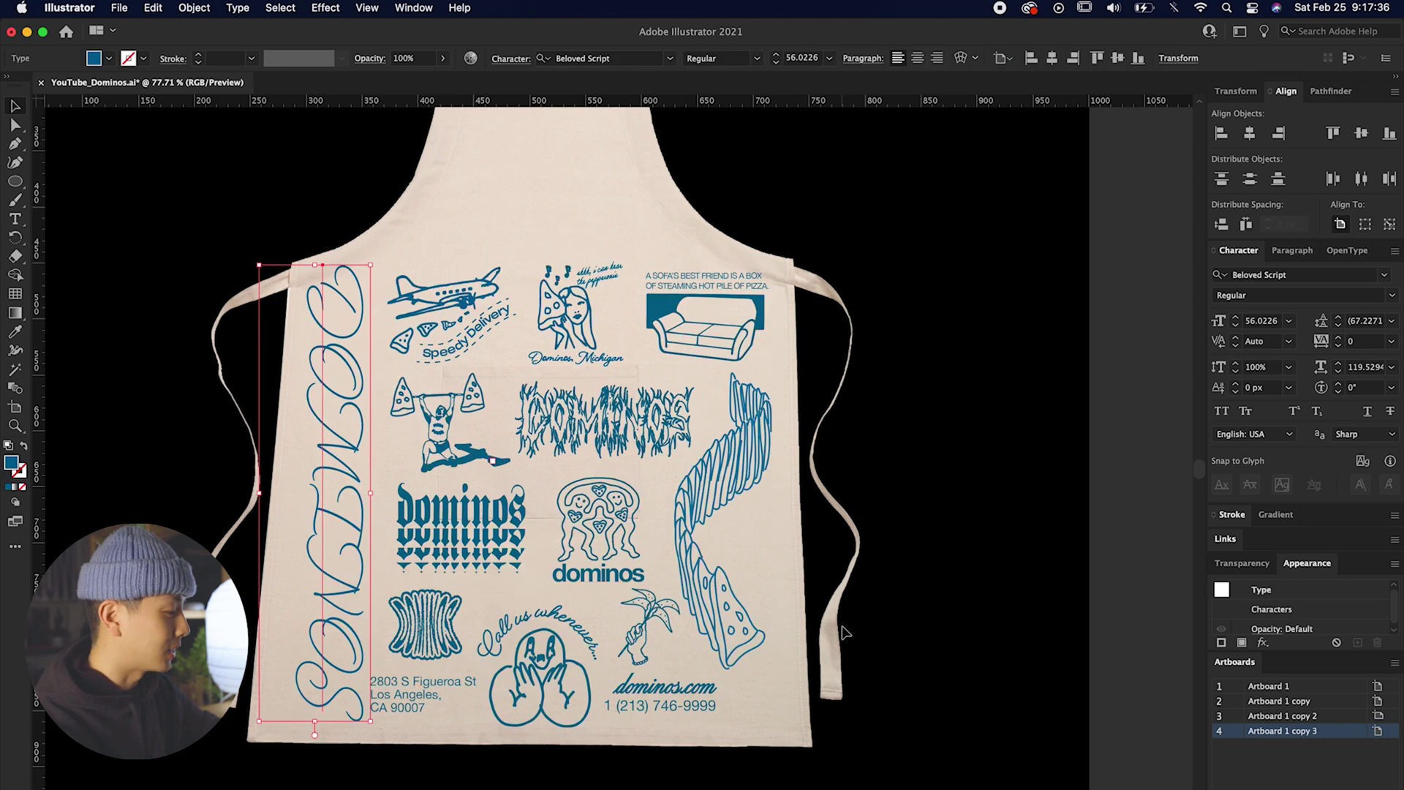
Review the placement of the blue illustrations and DOMINOS lettering across the whole apron
left_click(842, 629)
scroll(770, 415, "down", 4)
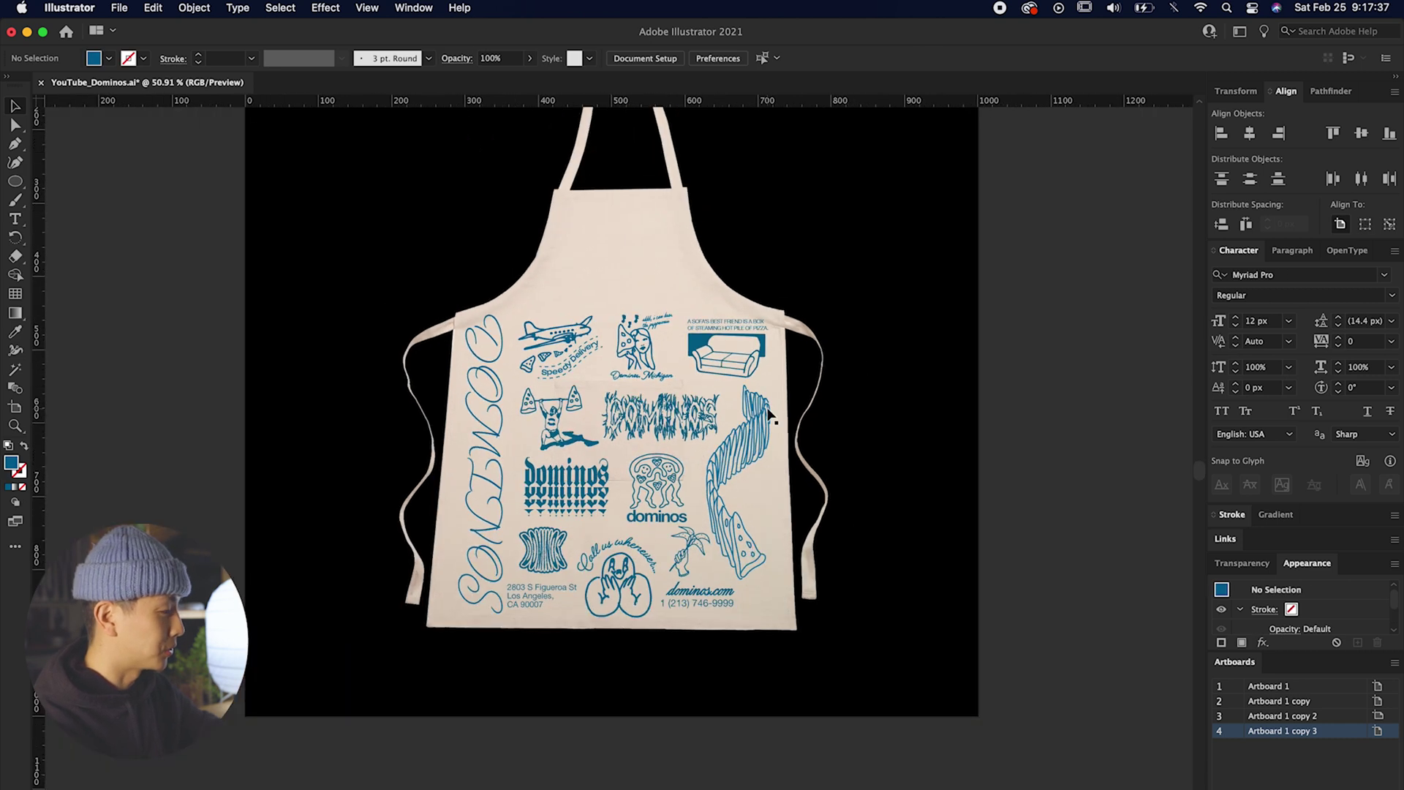
scroll(769, 415, "up", 2)
left_click(956, 397)
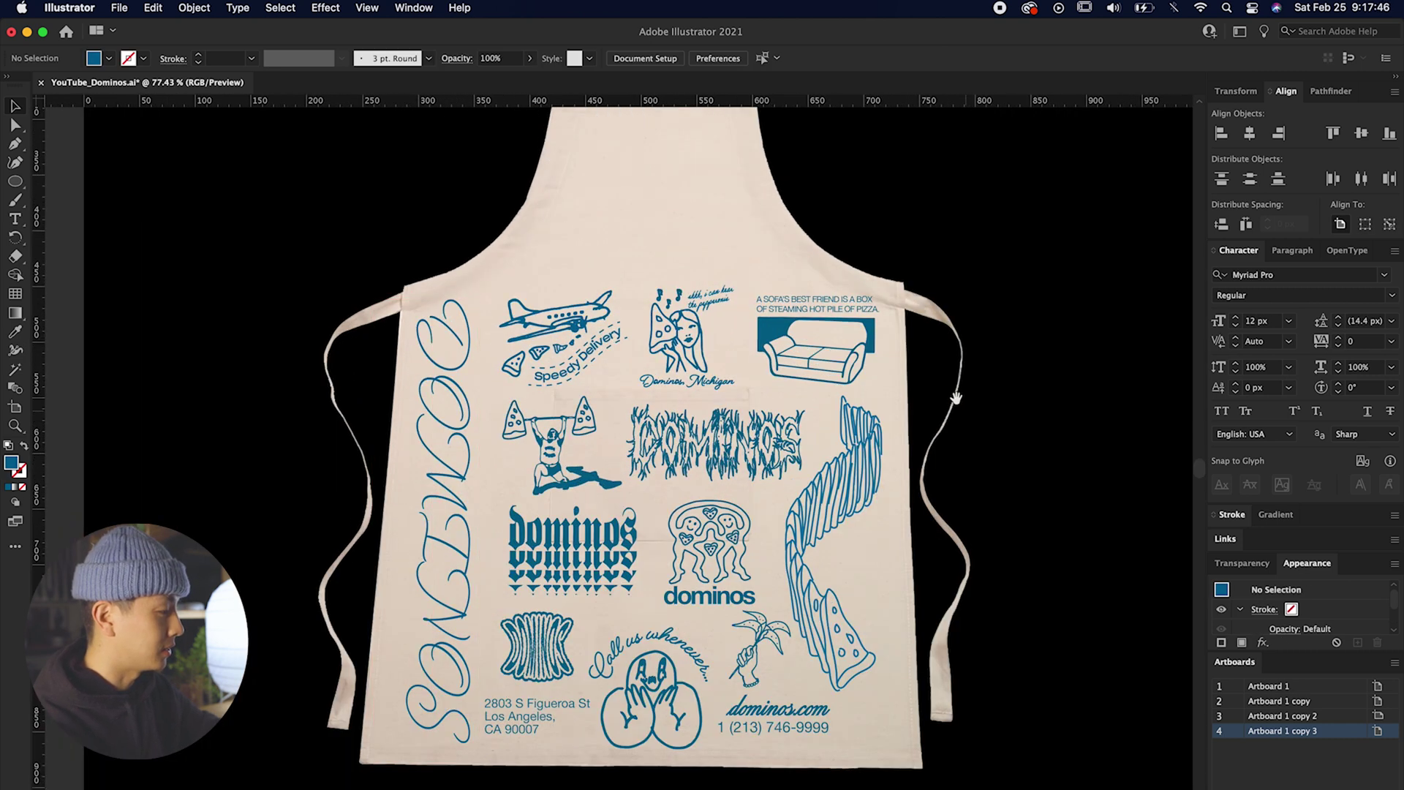
scroll(745, 421, "down", 2)
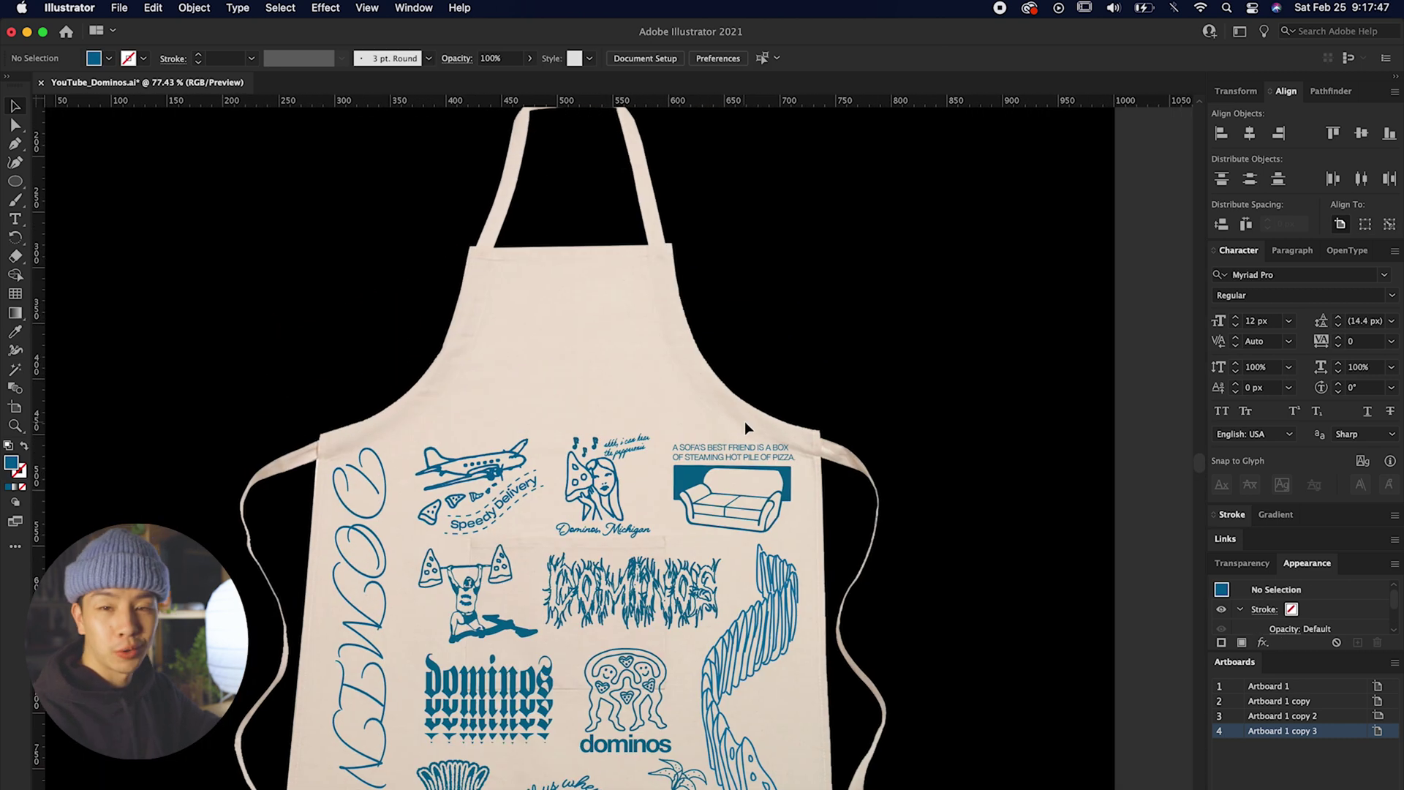
scroll(503, 222, "down", 3)
scroll(504, 213, "down", 1)
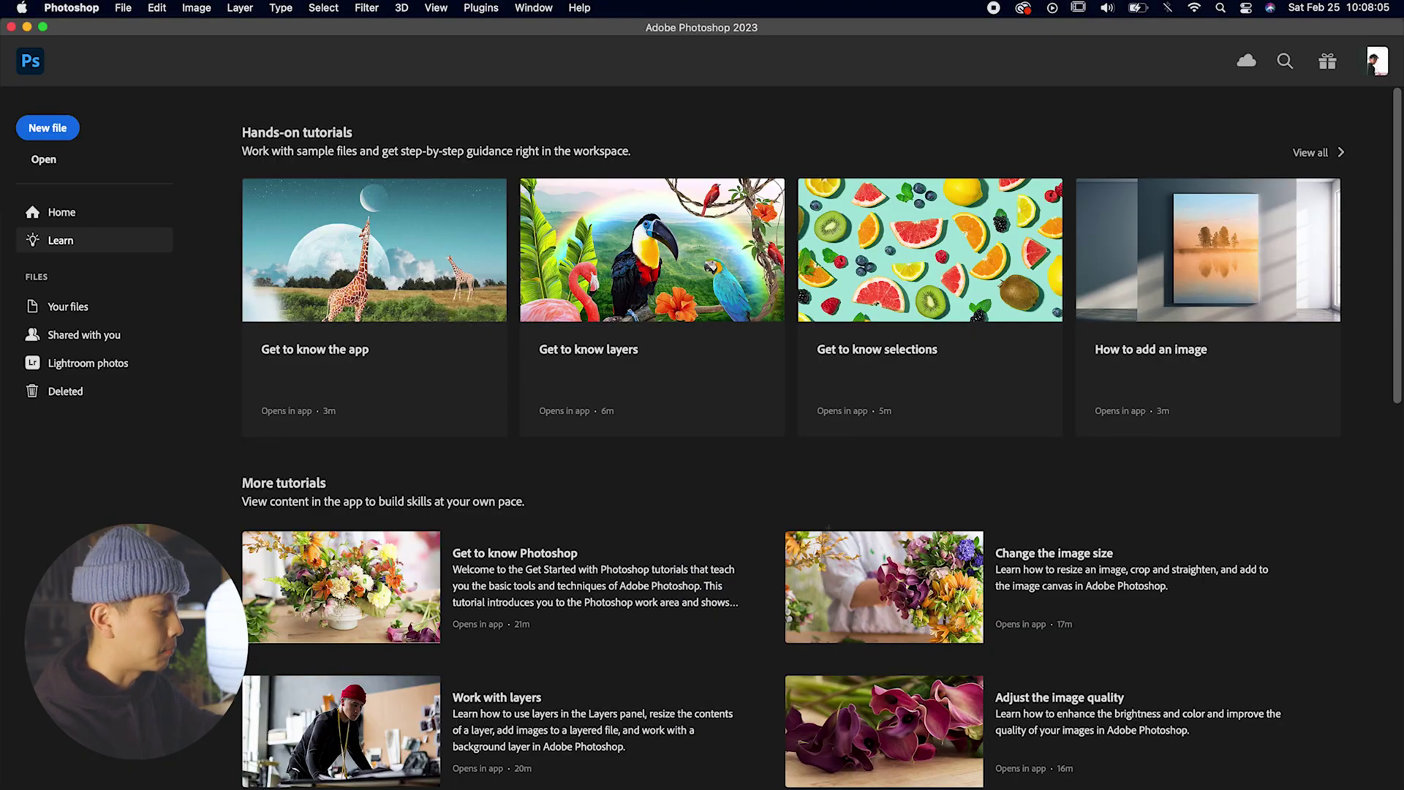
Switch to Photoshop and examine the red SARTO lettering on the white brick wall in SAR-21.webp
key("Escape")
key("super+plus")
key("super+plus")
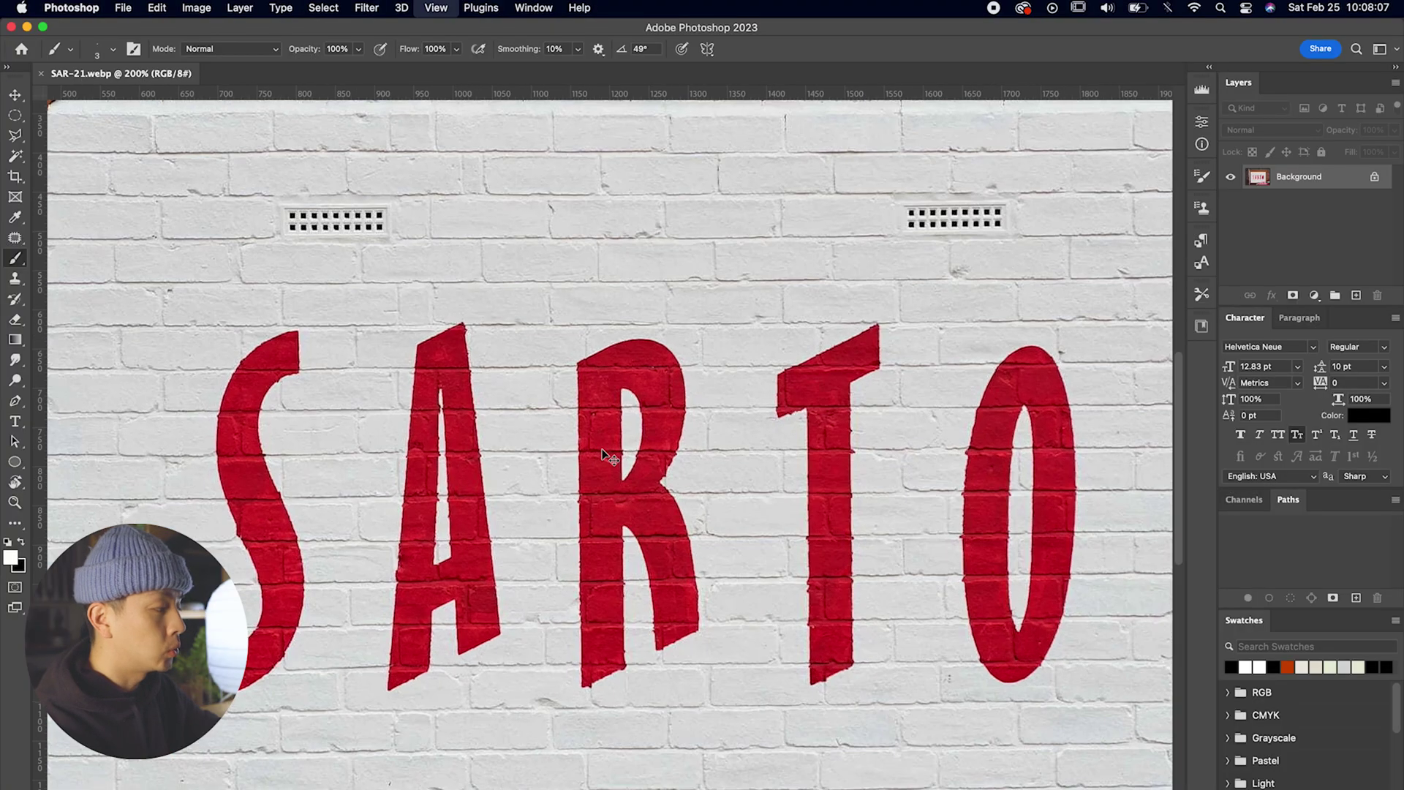
left_click_drag(485, 441, 972, 453)
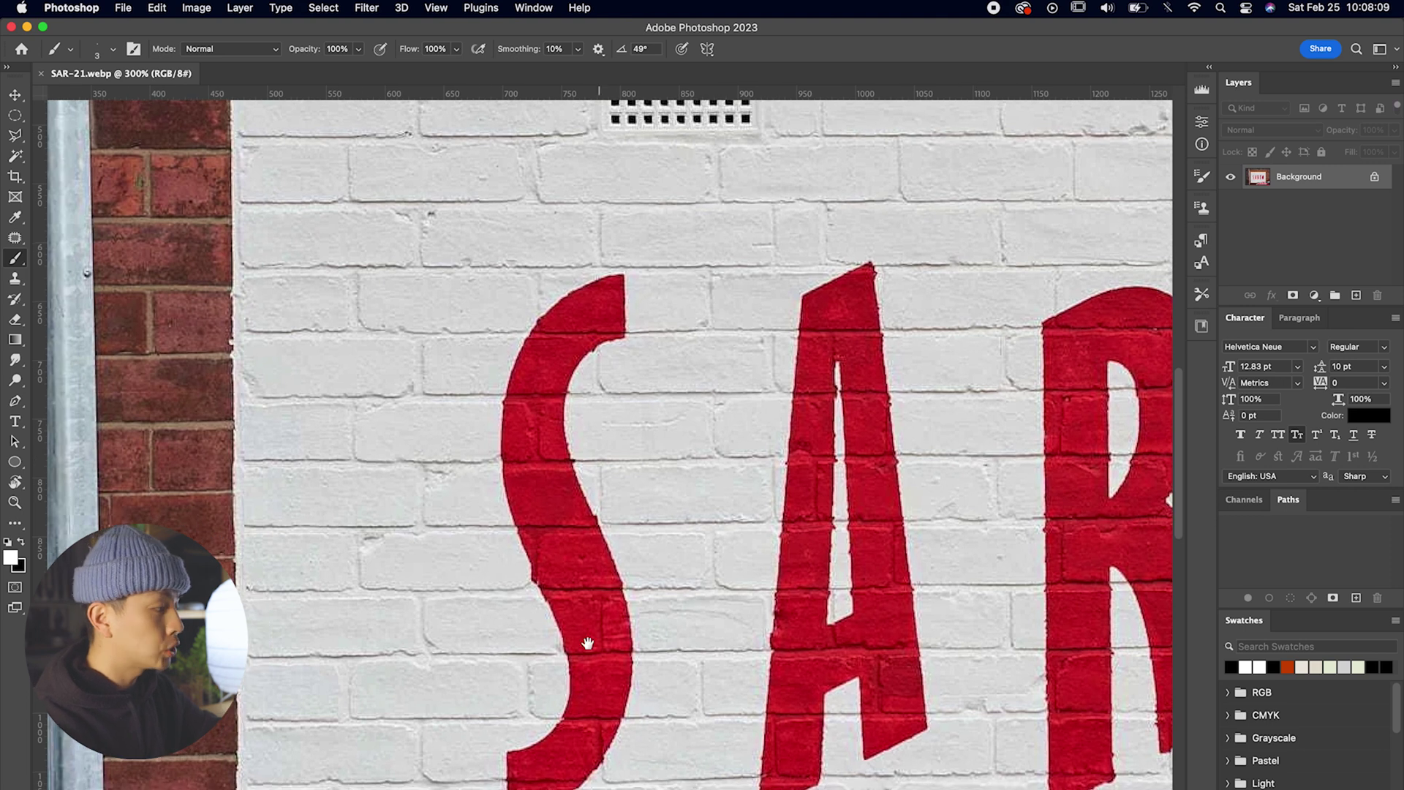
left_click_drag(577, 650, 556, 526)
left_click_drag(806, 529, 371, 578)
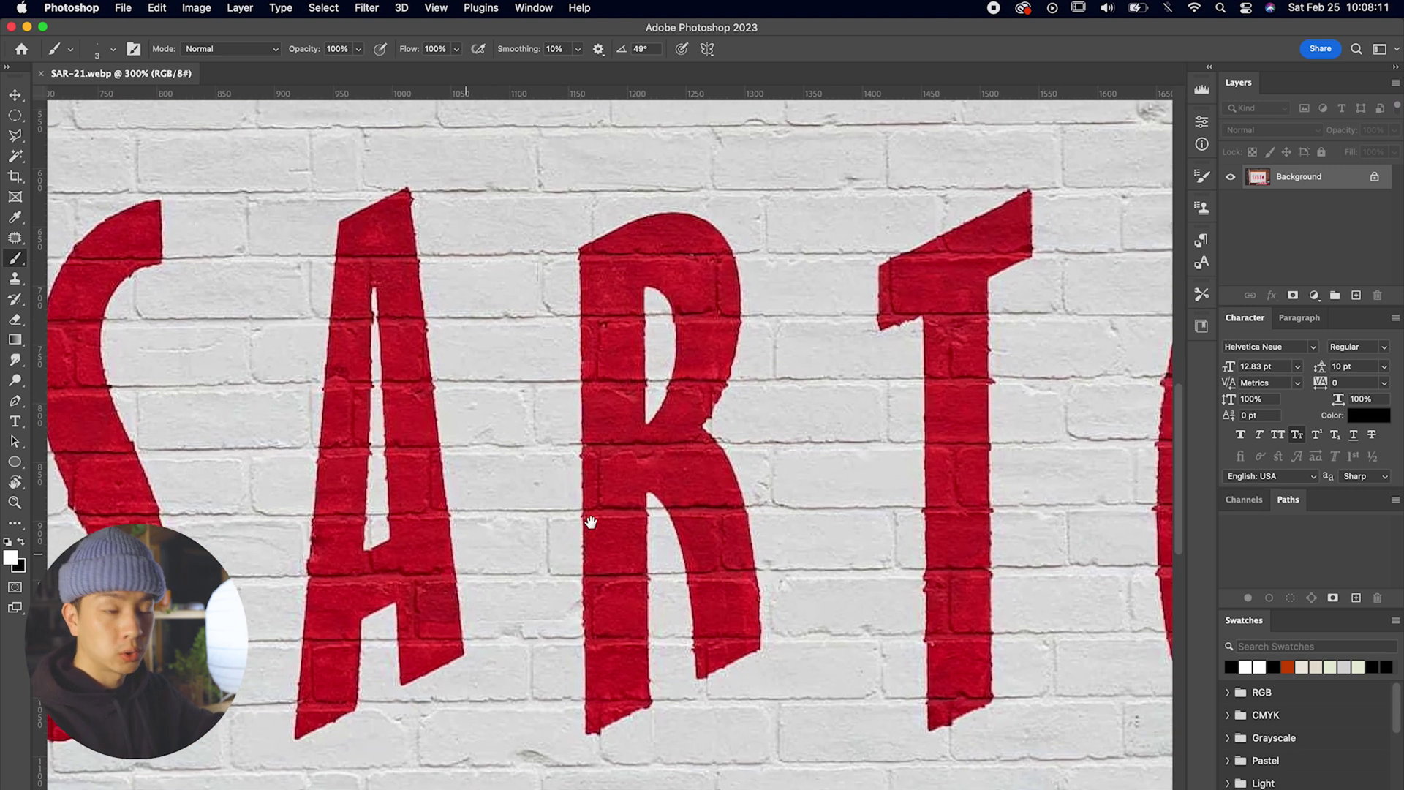
scroll(551, 534, "right", 3)
scroll(834, 439, "down", 1)
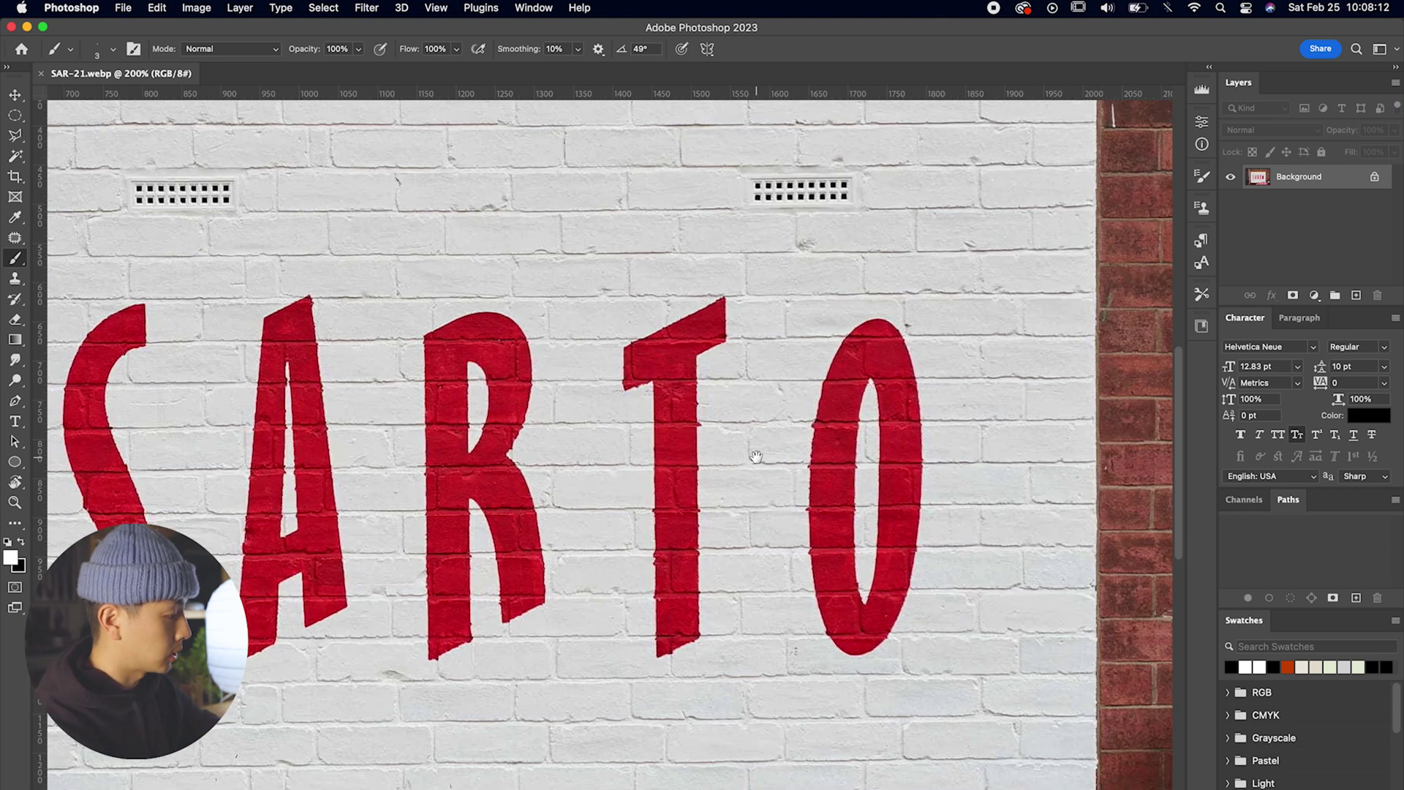
scroll(756, 456, "left", 8)
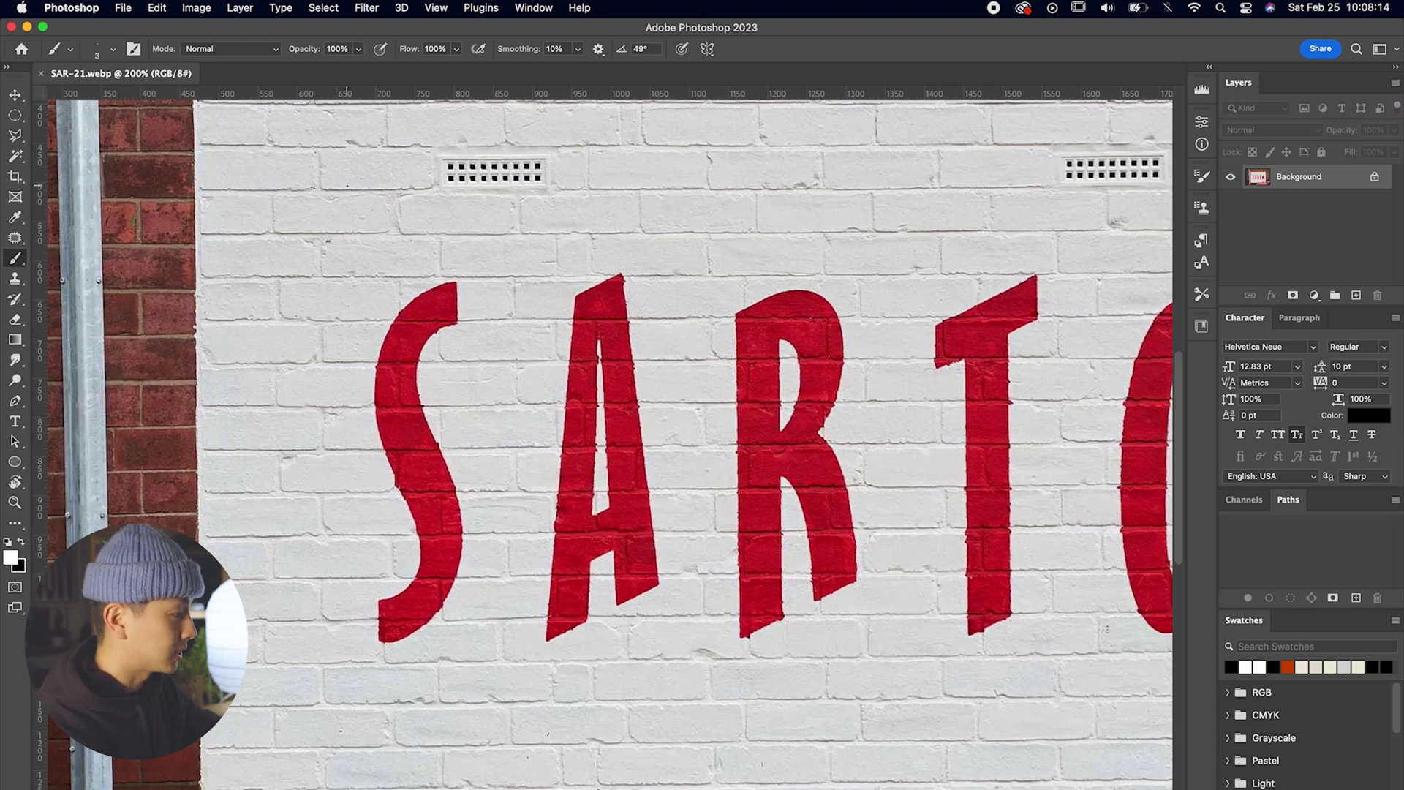
Outline the red letter S with the Patch tool and remove it with a Content-Aware fill at 100% opacity
left_click(15, 238)
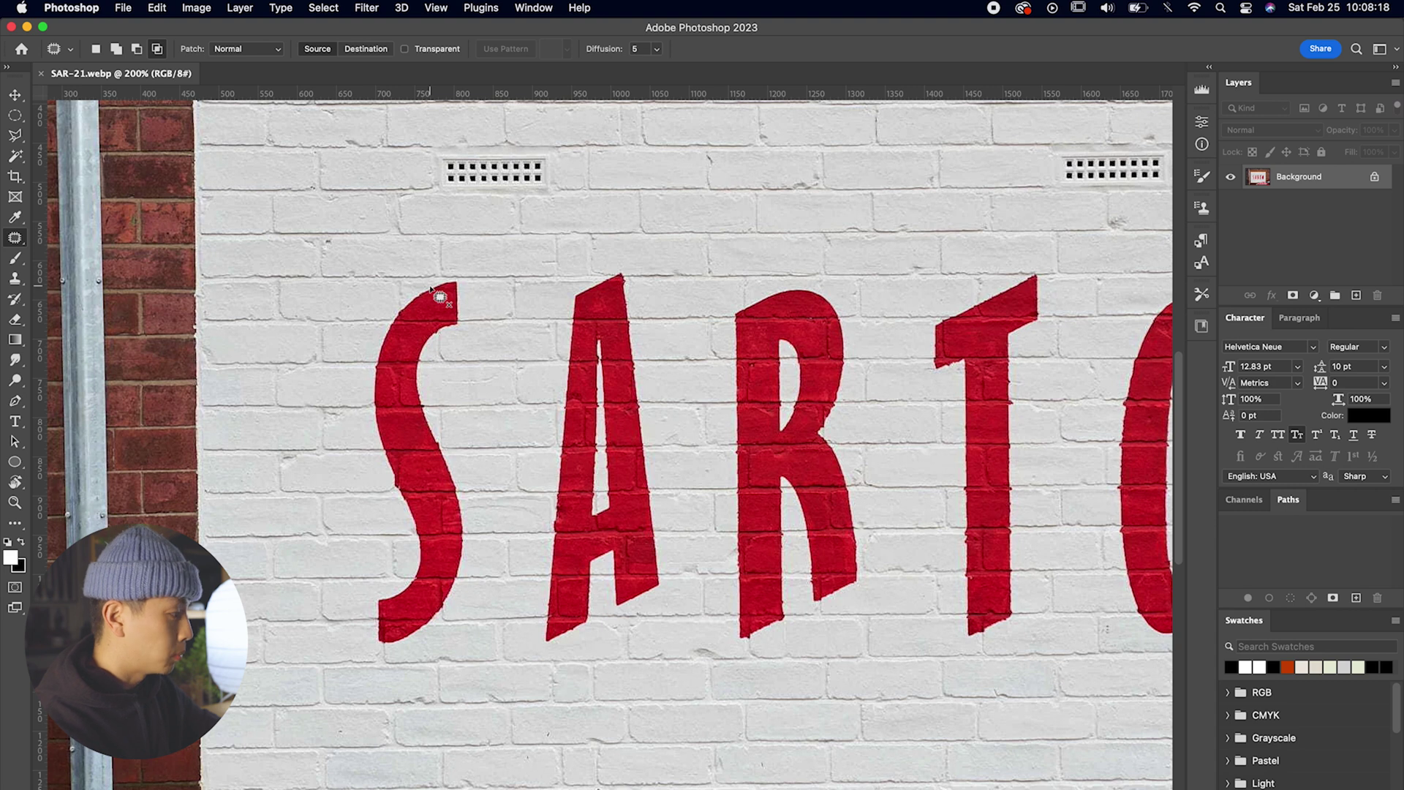
mouse_move(389, 303)
left_mouse_down()
mouse_move(357, 394)
mouse_move(365, 454)
left_mouse_up()
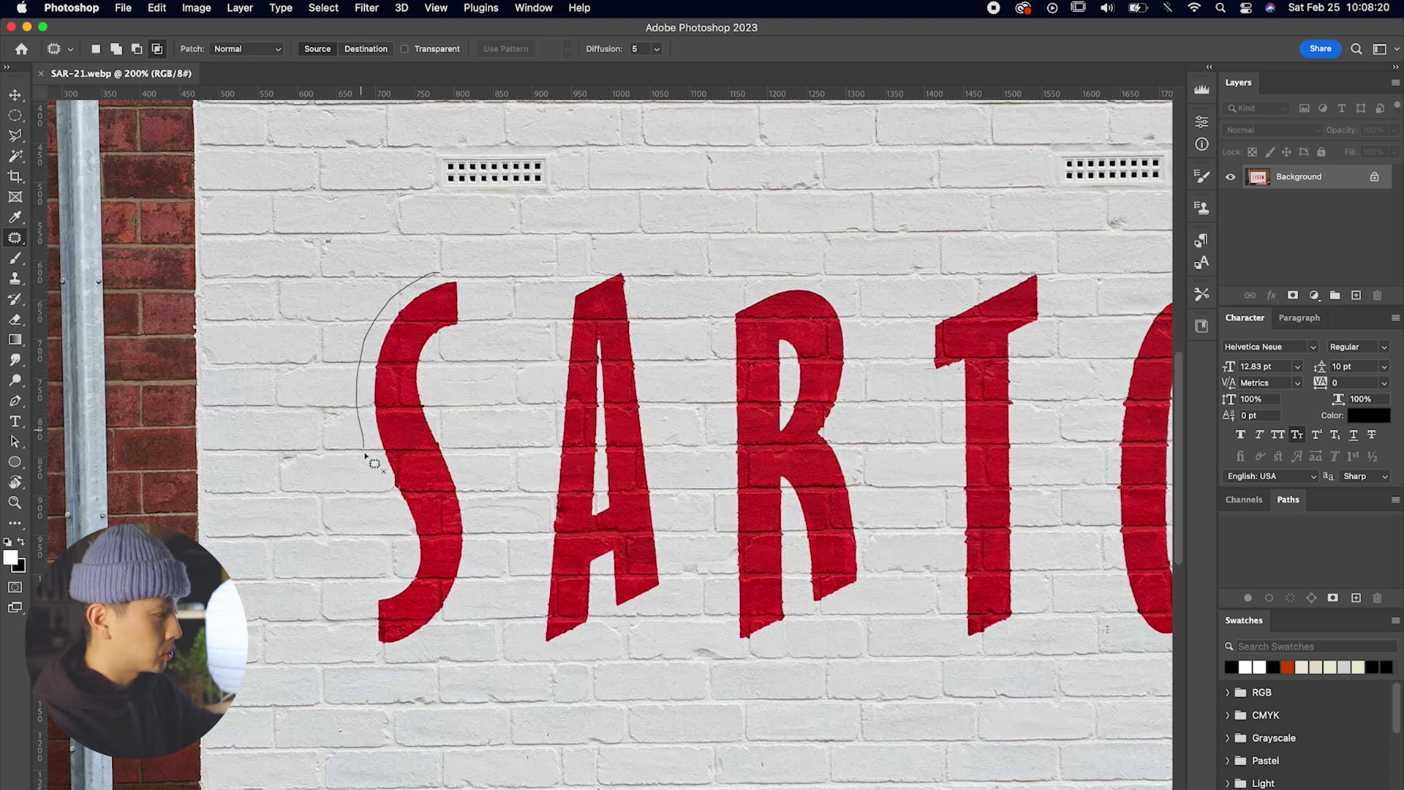
left_click_drag(405, 548, 365, 609)
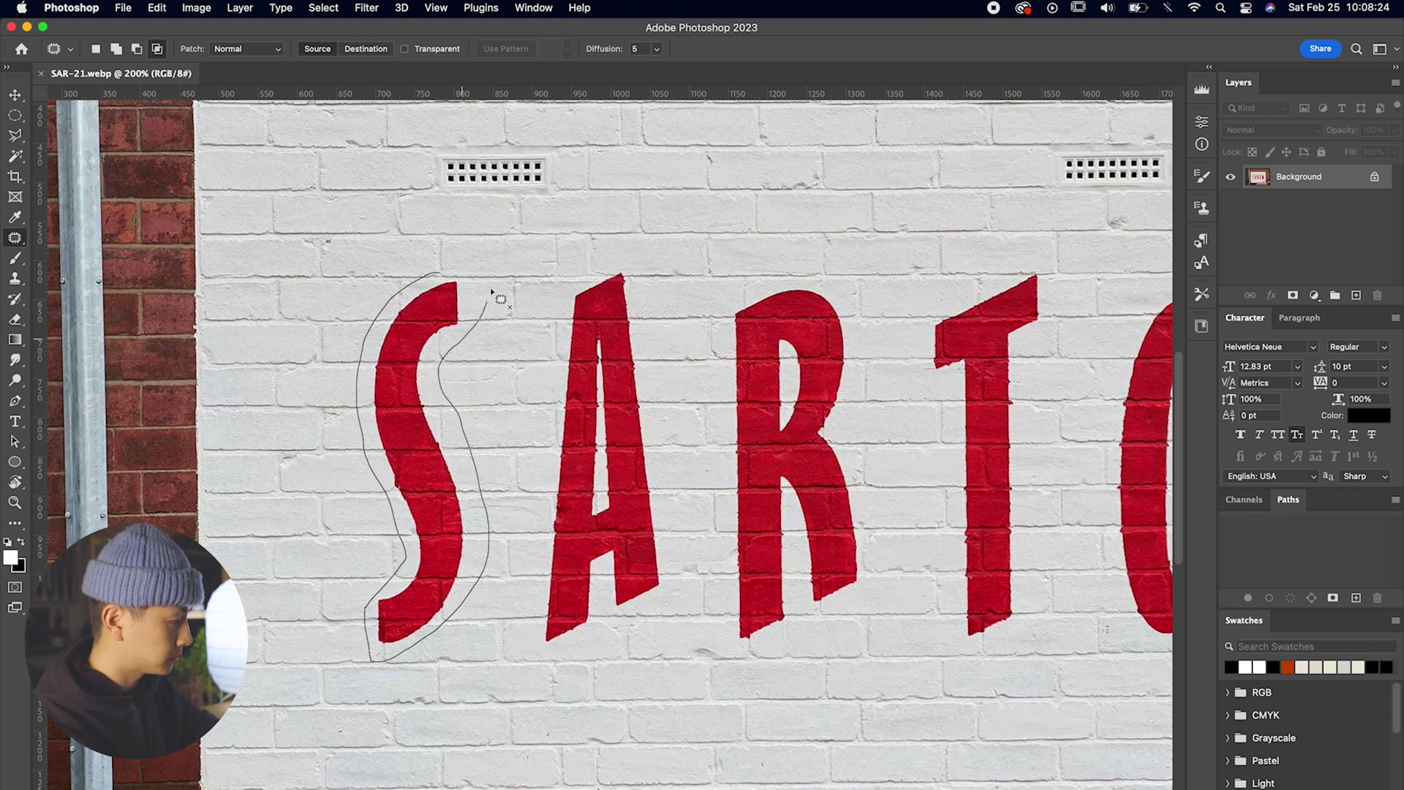
left_click_drag(457, 270, 458, 272)
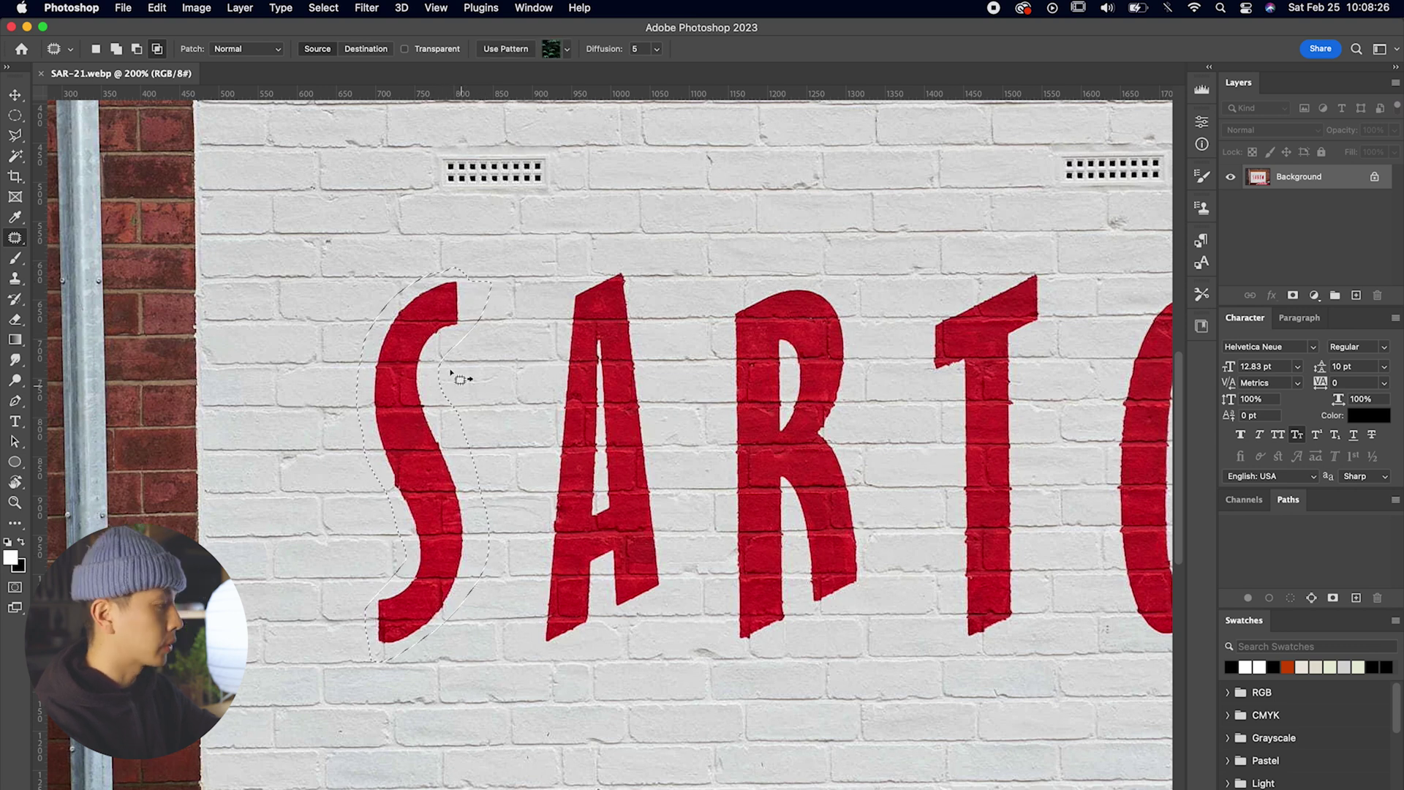
left_click(156, 8)
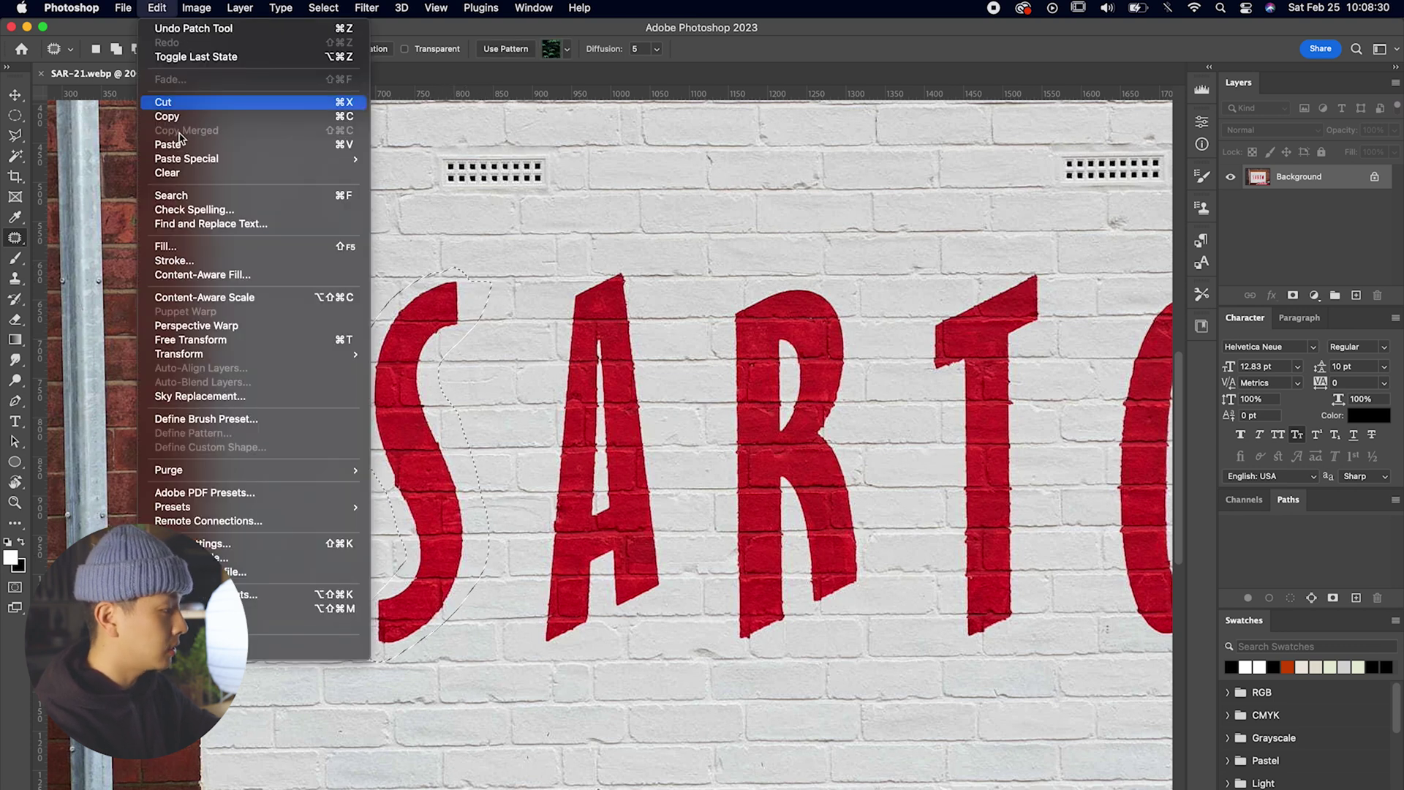
left_click(196, 246)
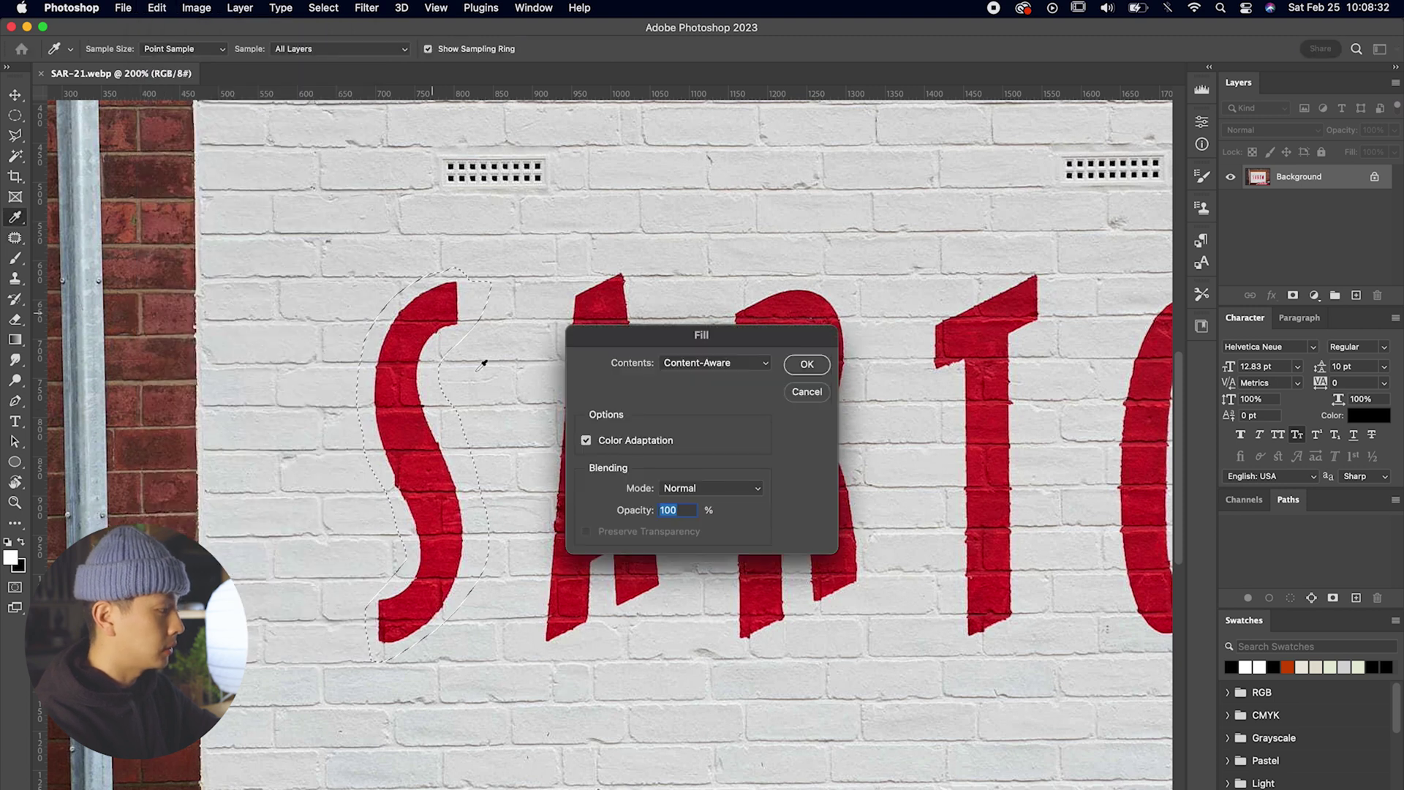
left_click(807, 365)
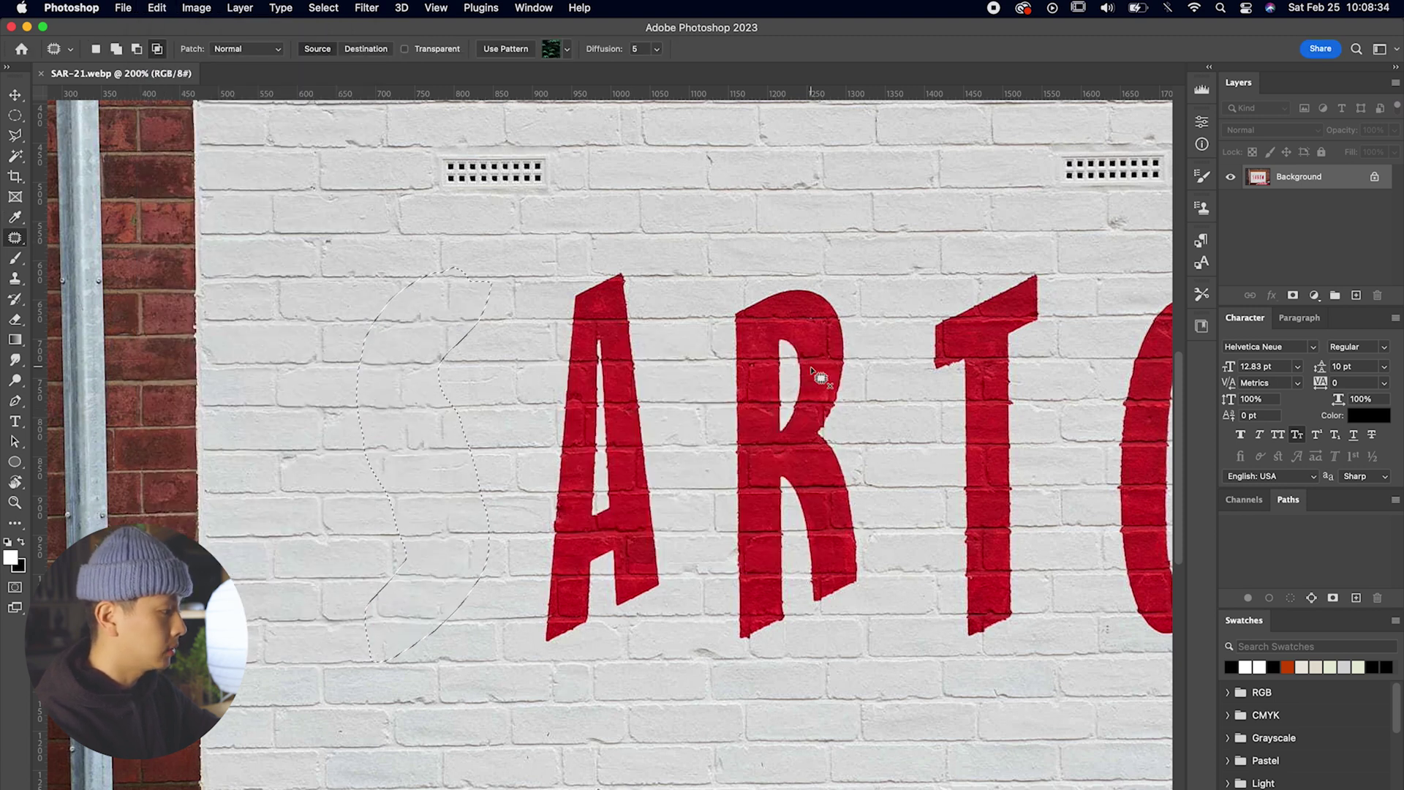
Outline the red letter A on the white wall closely with the Patch tool
key("super+minus")
key("super+equal")
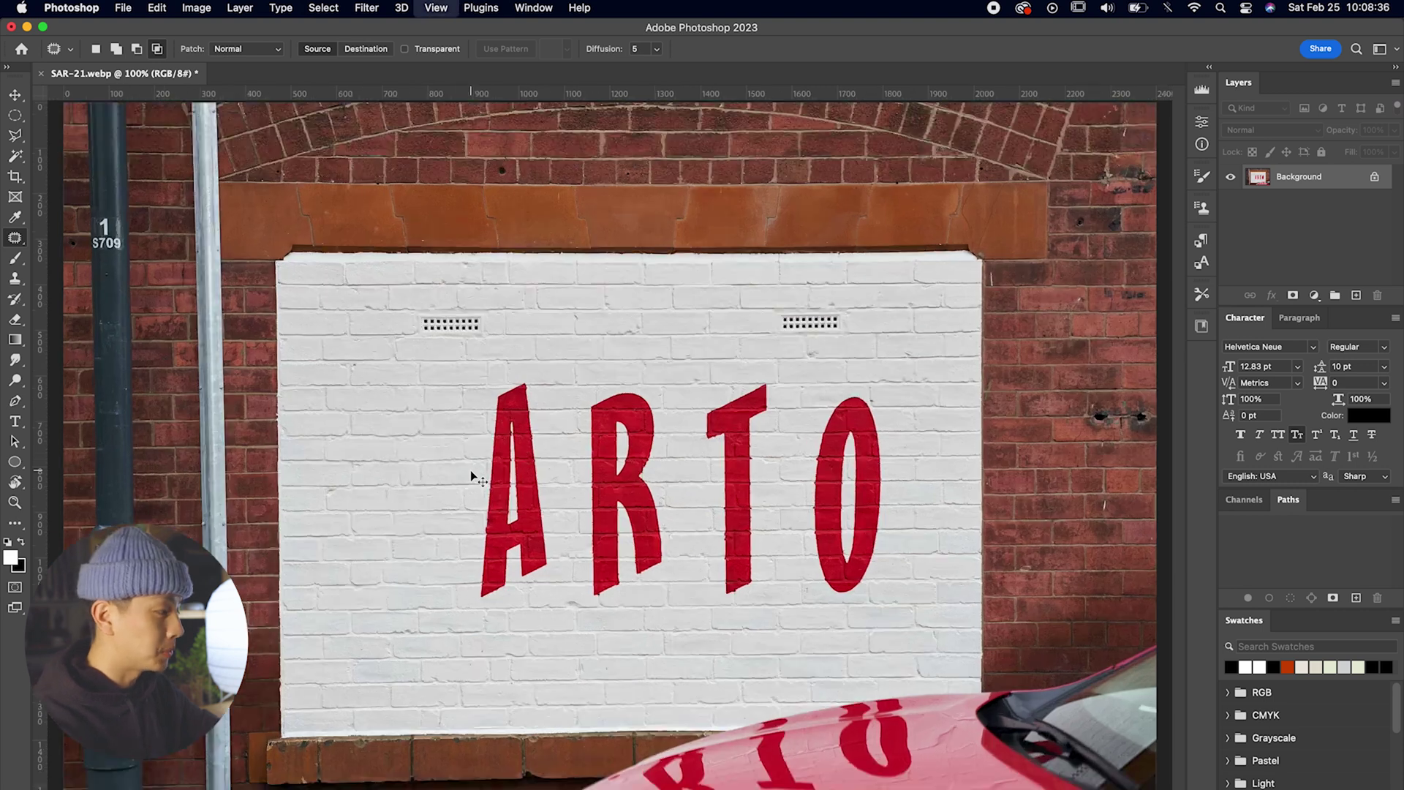
left_click_drag(268, 387, 381, 363)
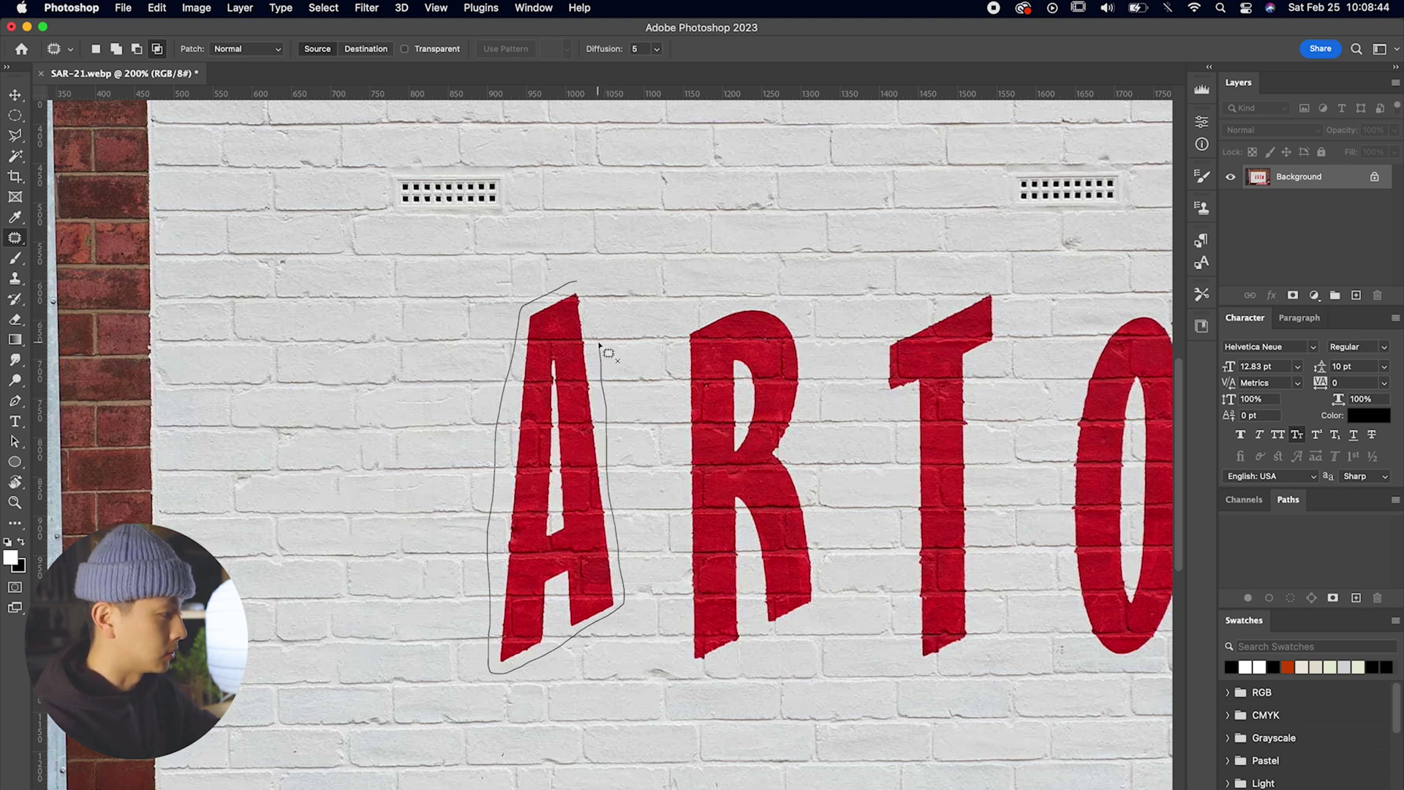
left_click_drag(591, 303, 581, 289)
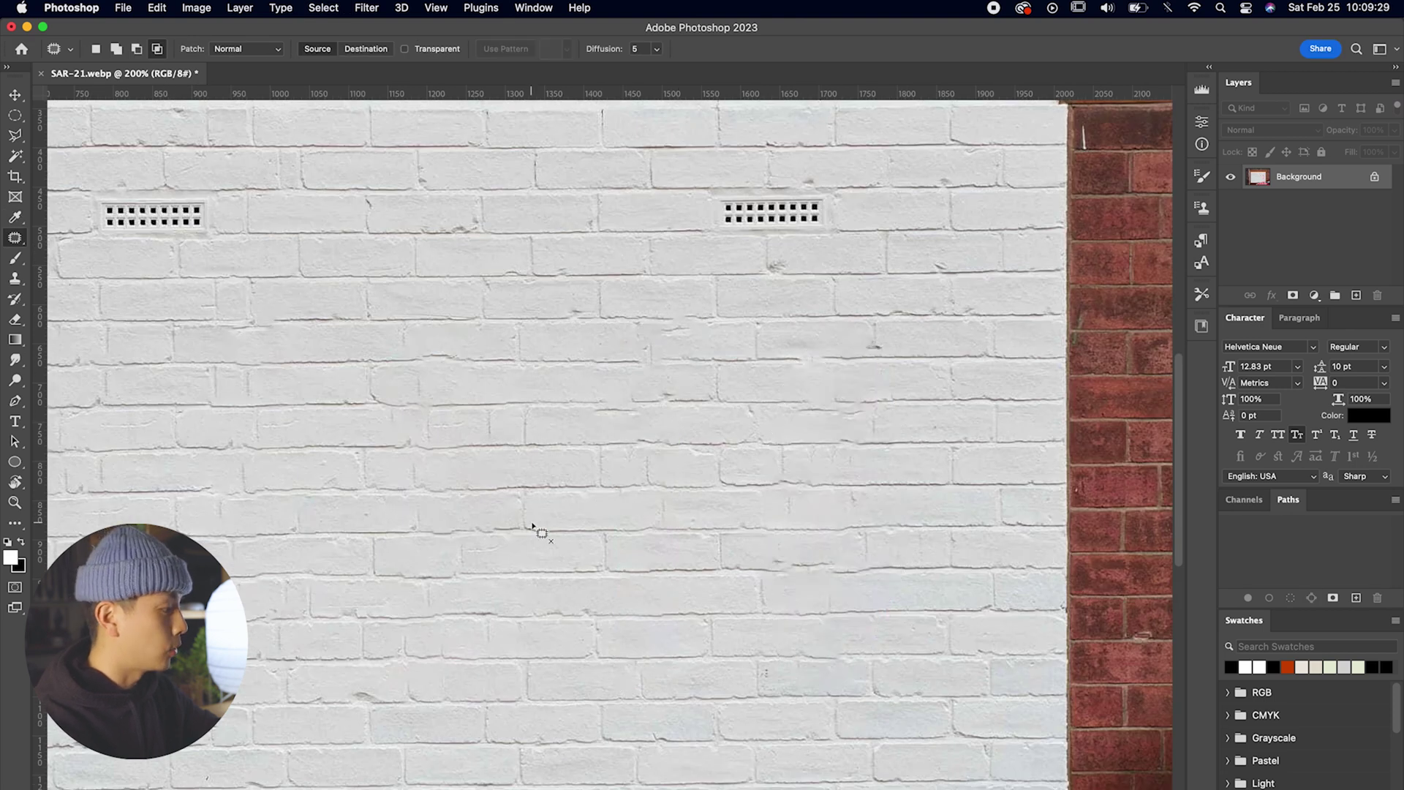
Sample a clean mortar line near the wall's red brick edge with the Clone Stamp tool to repair the filled brickwork
key("super+plus")
left_click_drag(634, 500, 533, 401)
key("super+plus")
left_click_drag(509, 662, 311, 546)
left_click(15, 282)
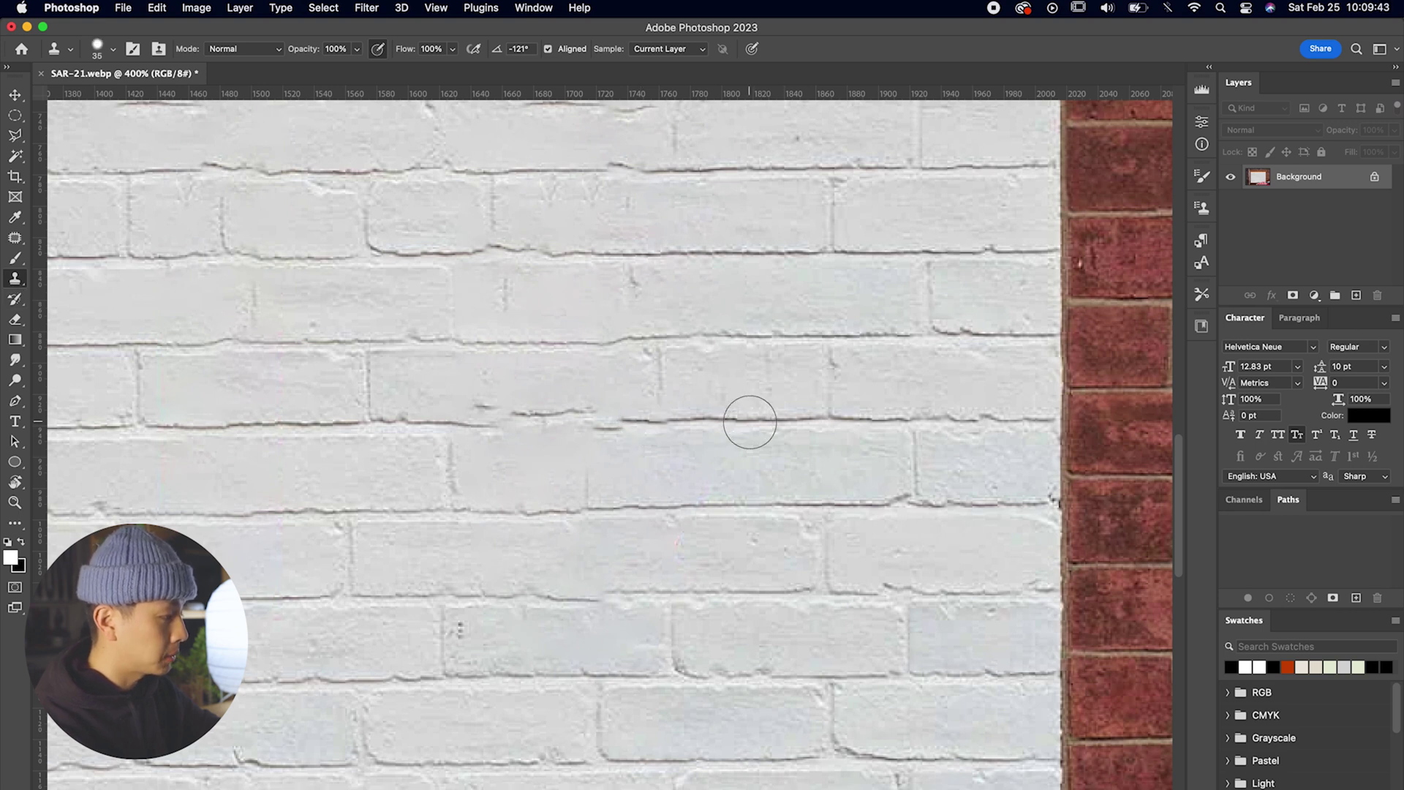
left_click(750, 422, "alt")
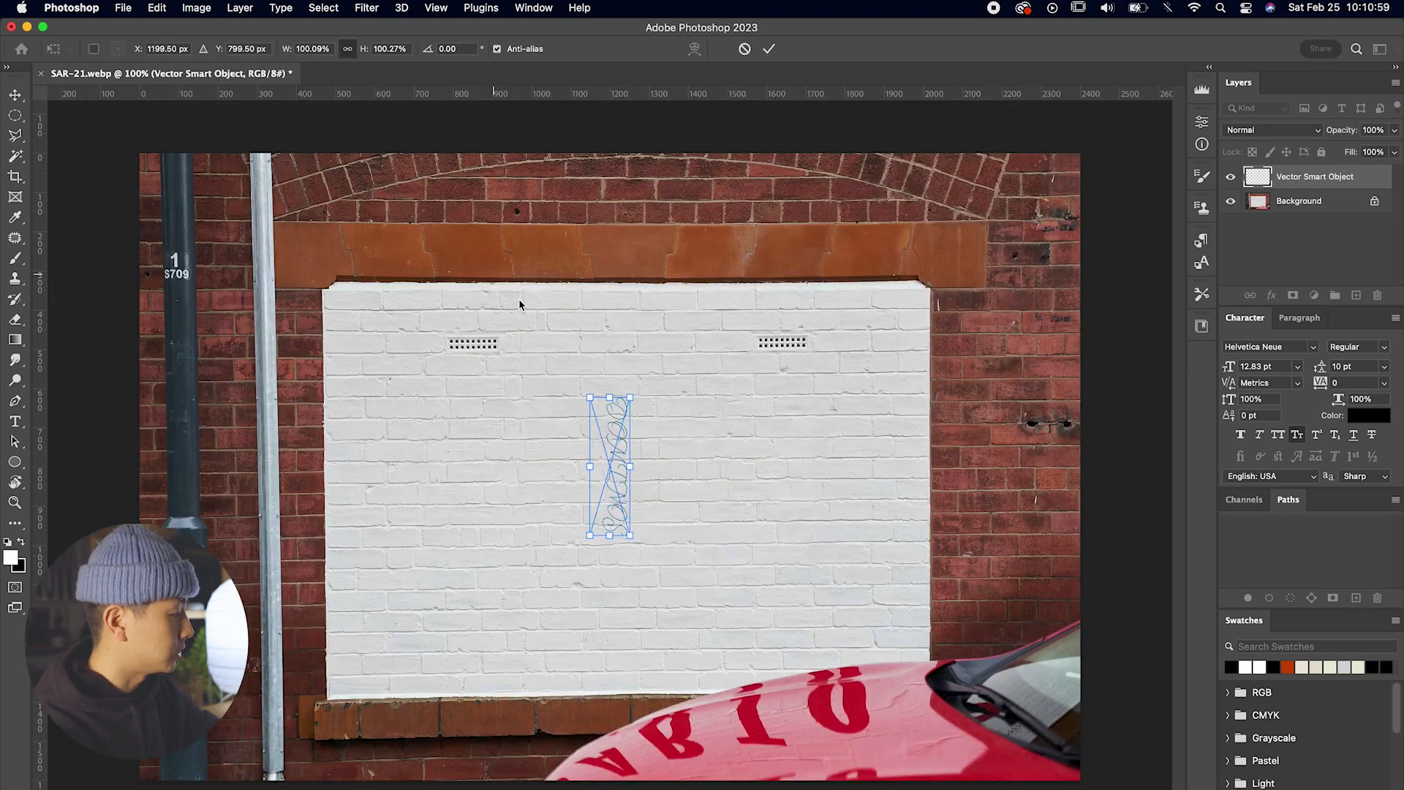
Place the vertical DOMINOS script along the wall's left side and the enlarged address text beside its lower end
left_click_drag(610, 452, 397, 479)
key("Return")
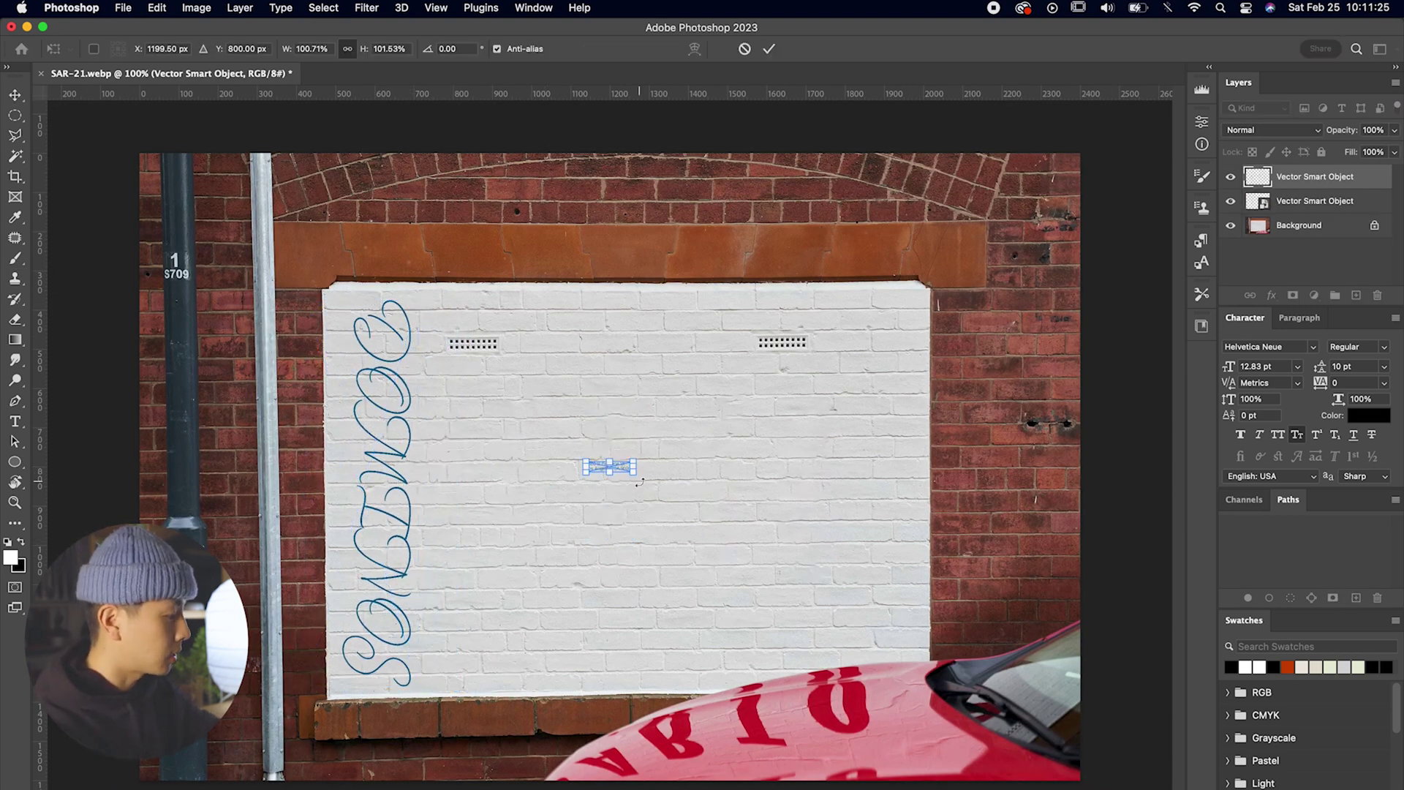
left_click_drag(635, 473, 848, 528)
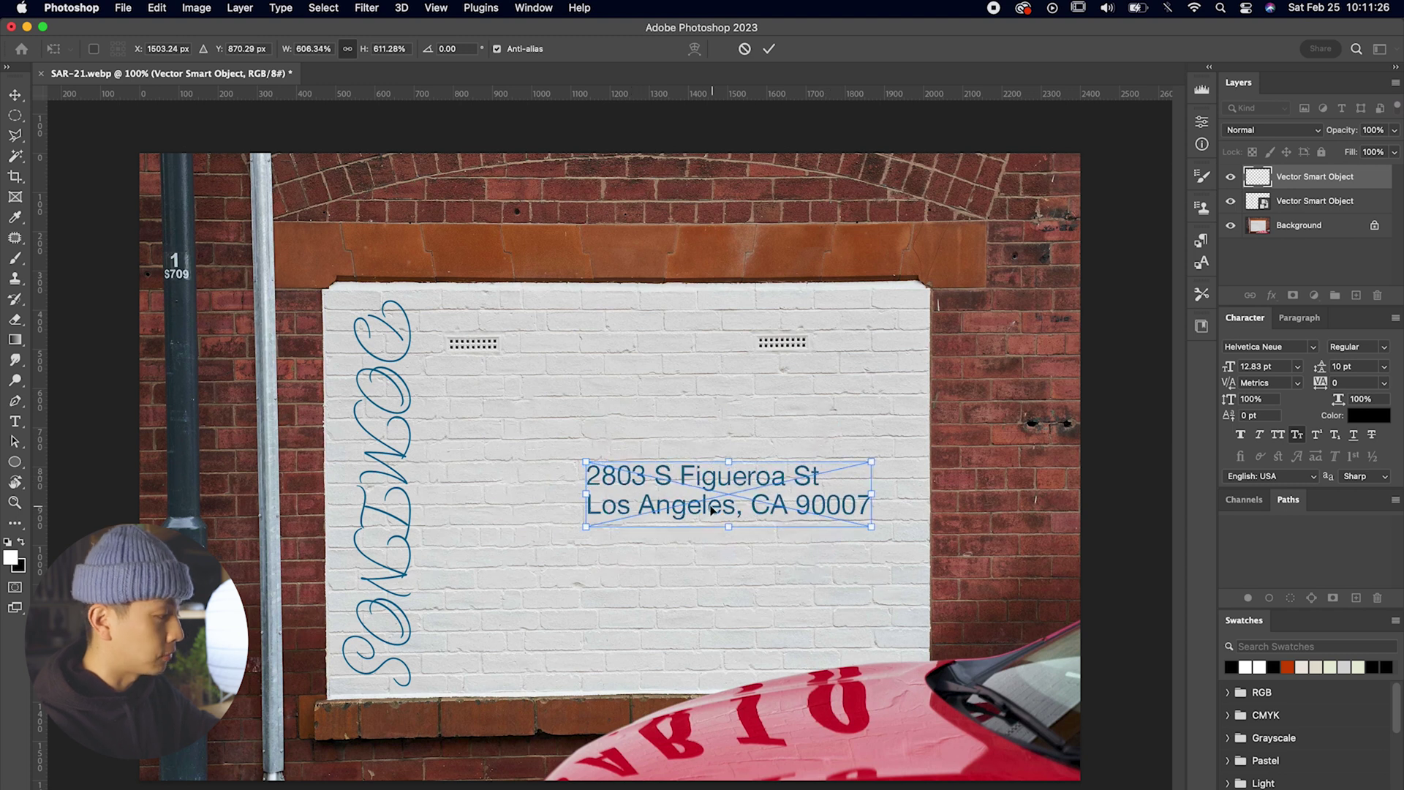
left_click_drag(643, 468, 499, 590)
key("Return")
Paste the dominos.com and phone number artwork as a smart object, enlarge it and place it in the wall's upper right corner
key("super+v")
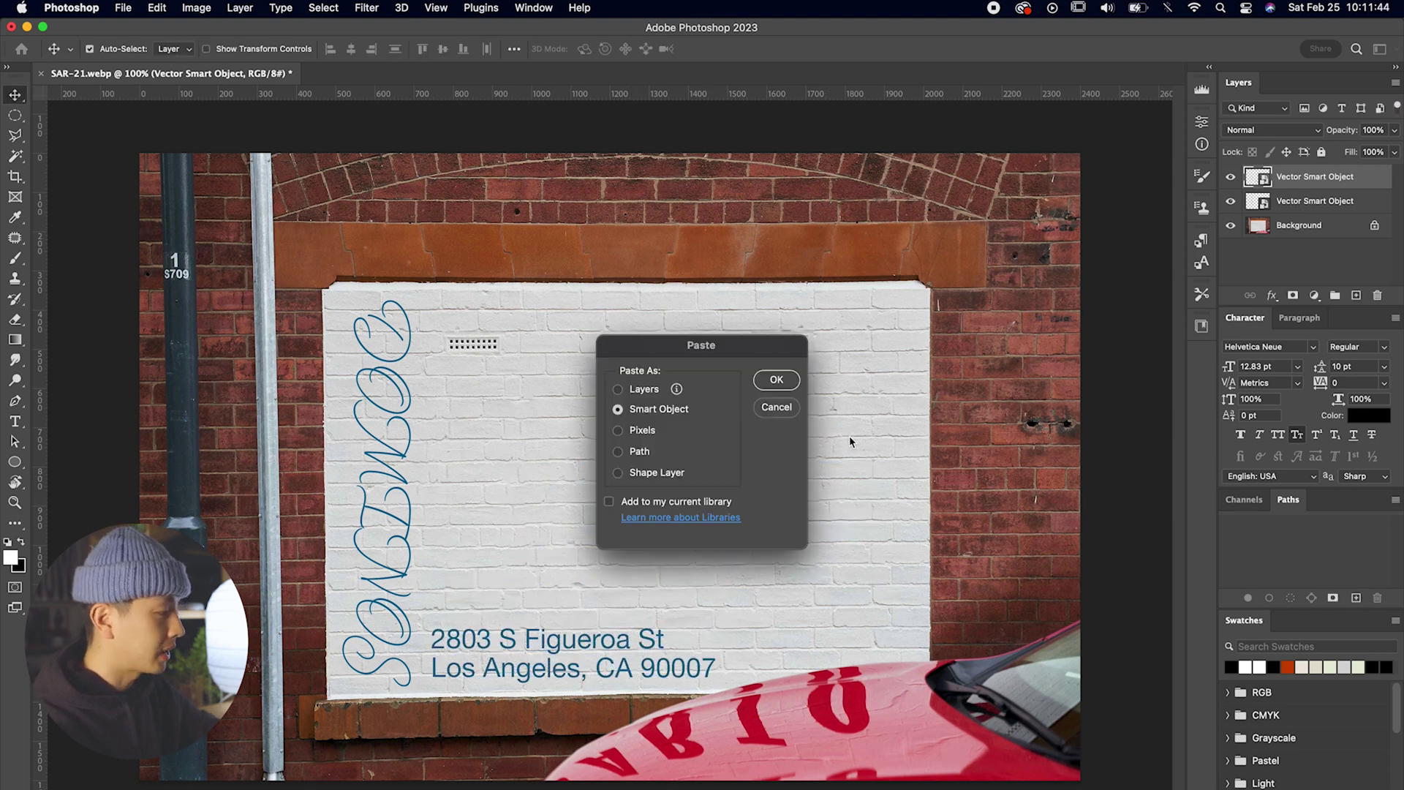
key("Return")
left_click_drag(626, 464, 800, 376)
left_click_drag(739, 452, 864, 354)
key("Return")
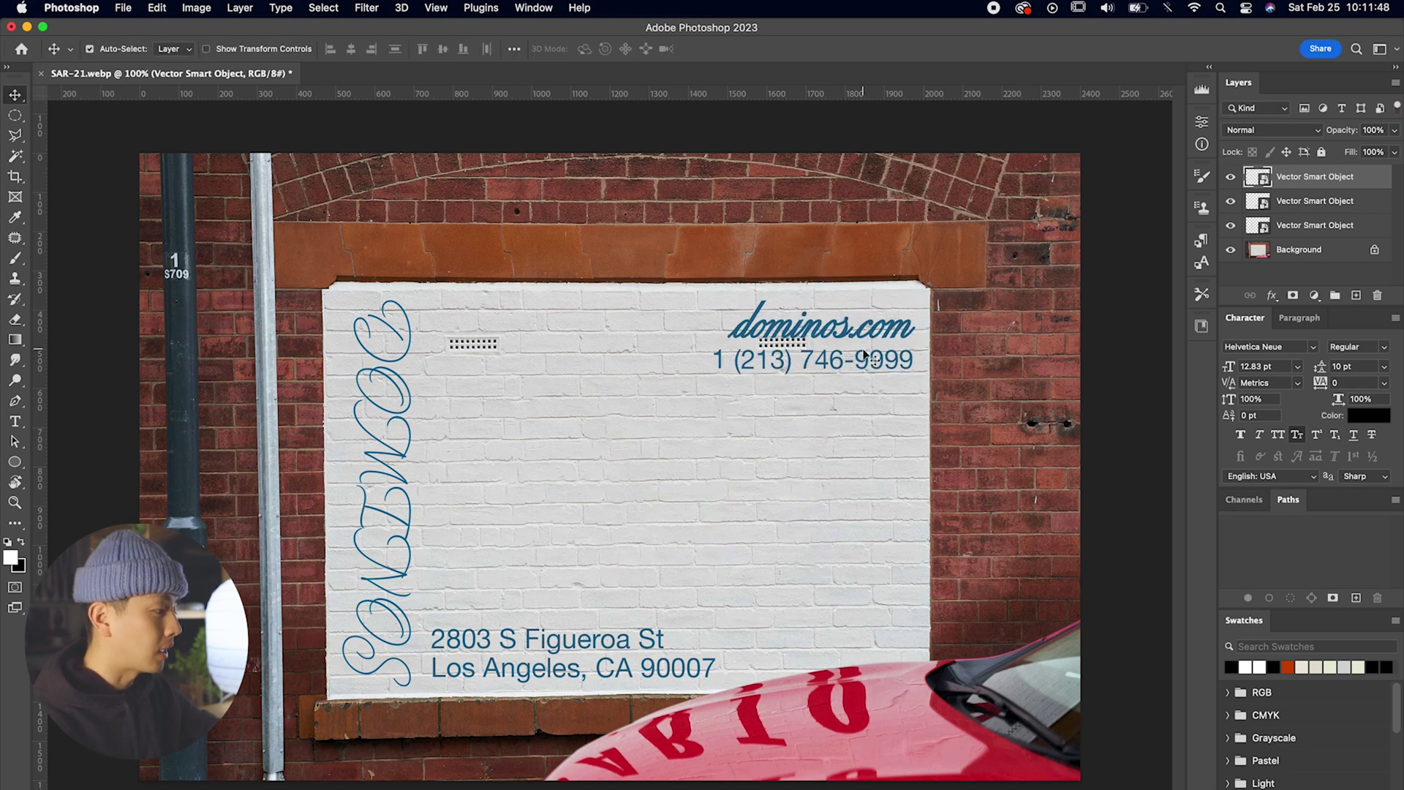
Place the enlarged pizza weightlifter illustration above the address and shift the grassy DOMINOS lettering into the wall's lower right corner
left_click(351, 649)
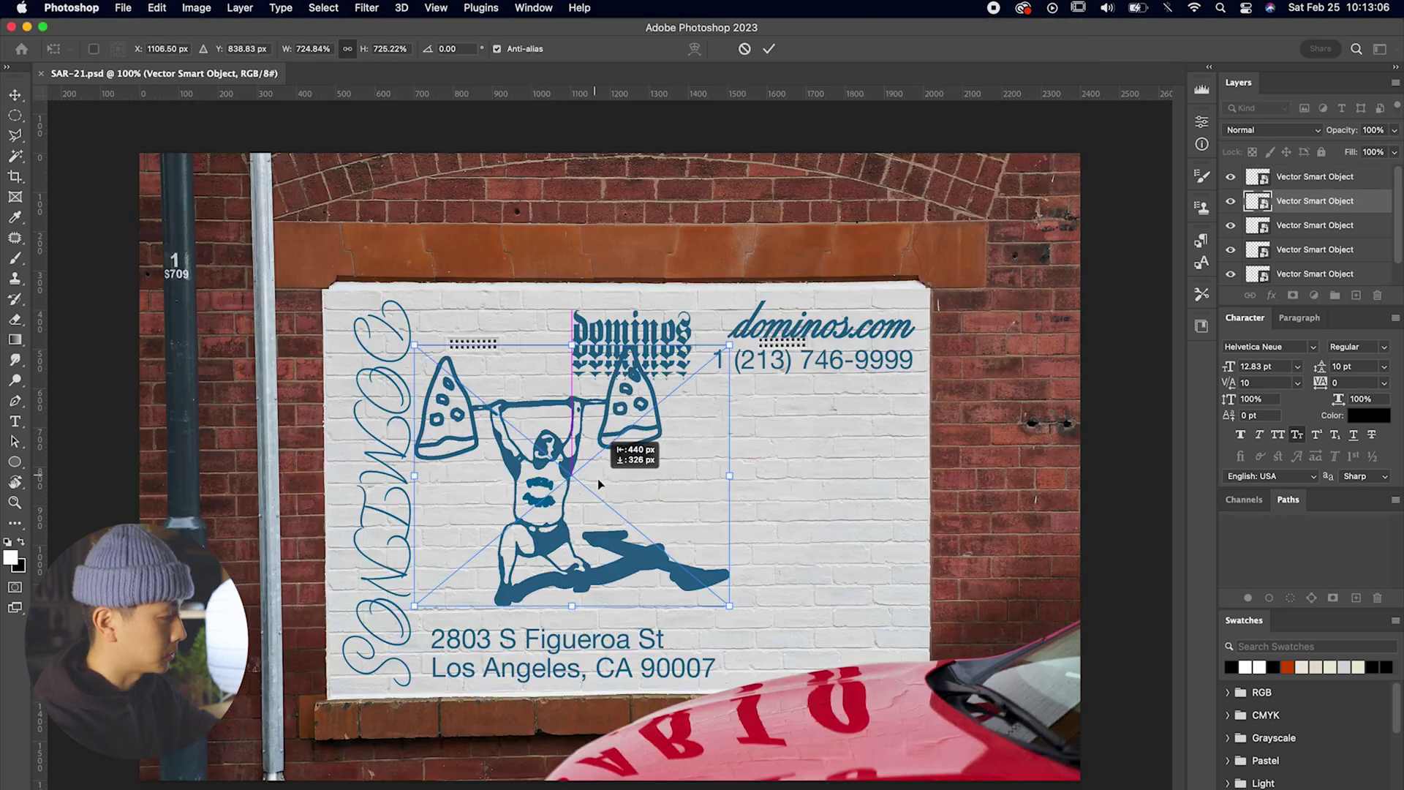
key("Return")
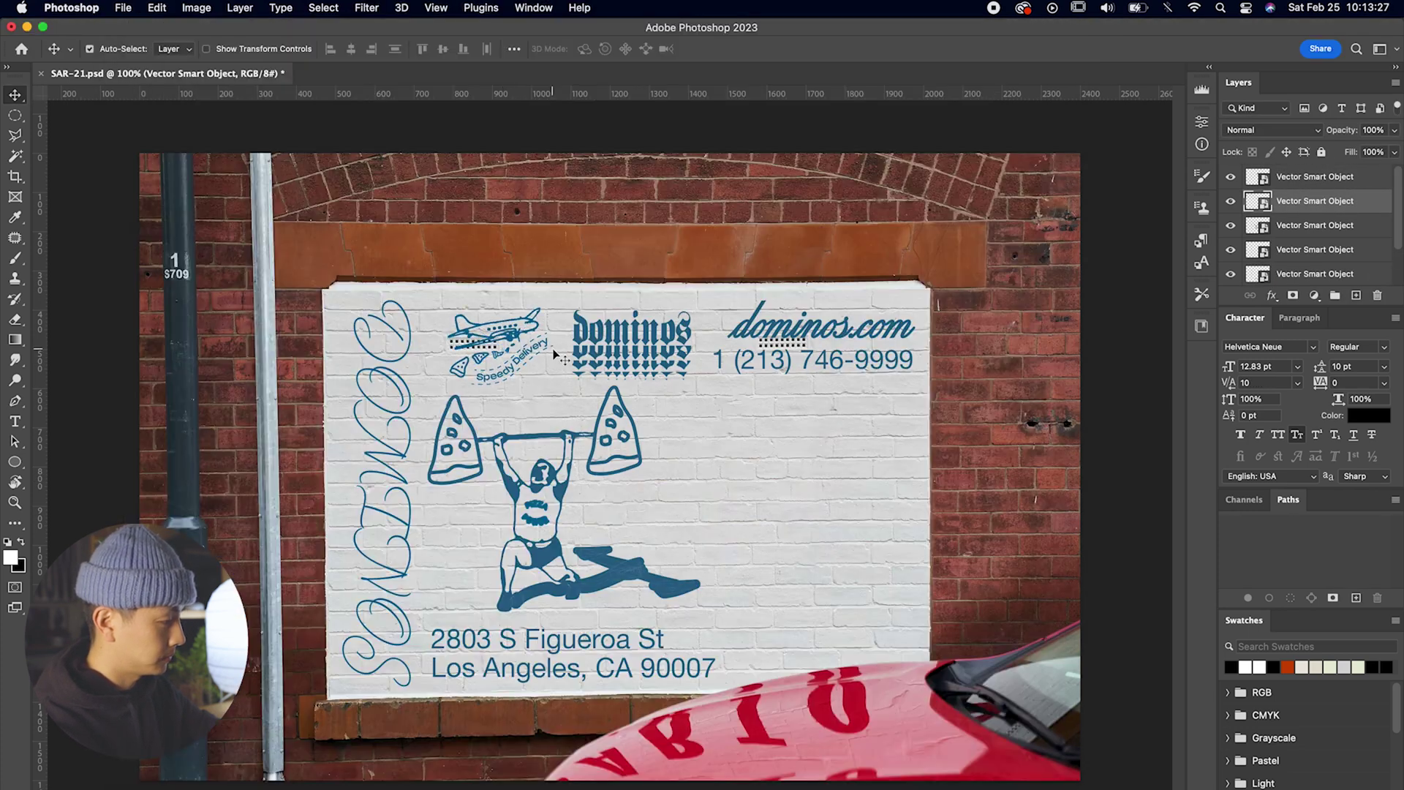
left_click_drag(841, 658, 889, 635)
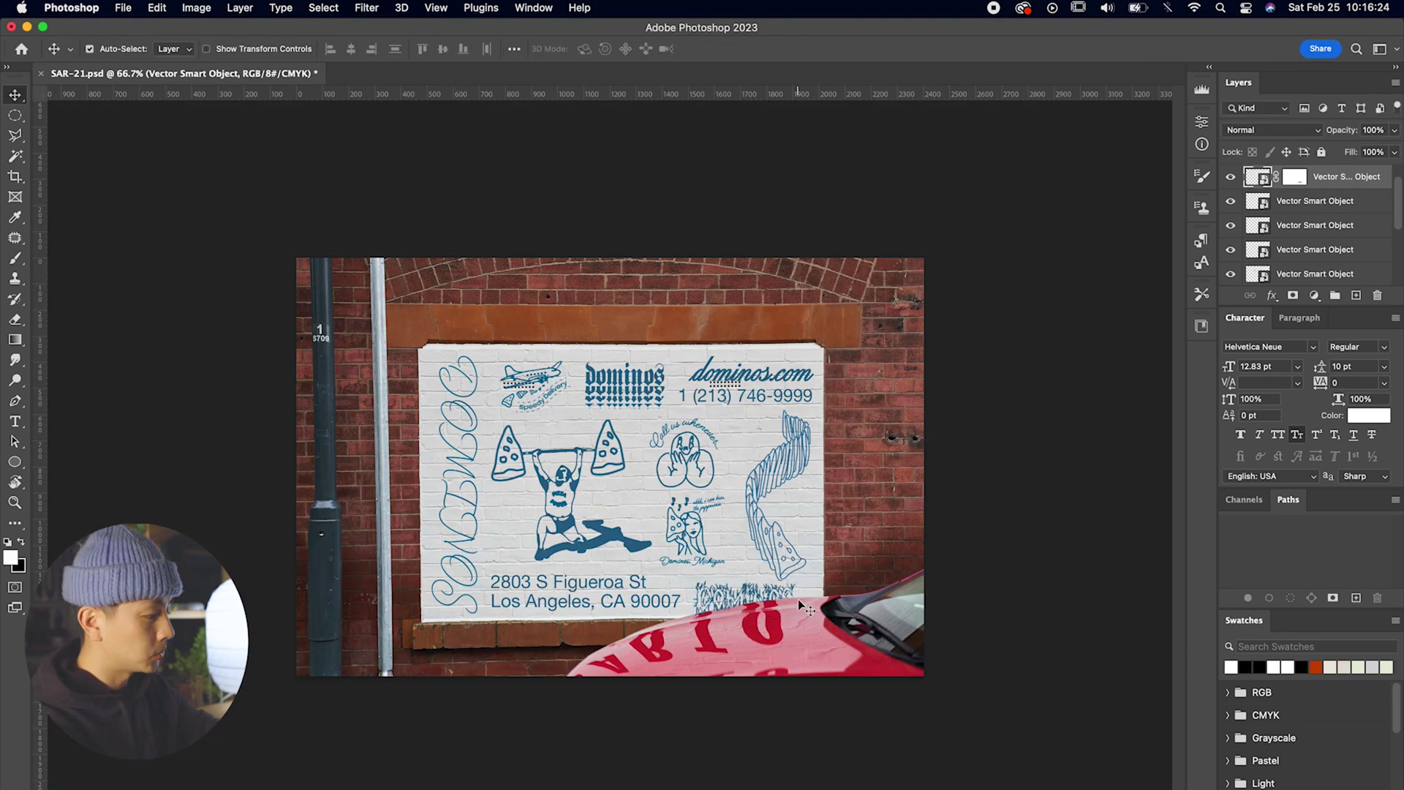
Try nudging the grassy DOMINOS lettering up and to the right behind the car, and undo the latest moves
key("shift+Right")
key("shift+Up")
key("shift+Right")
key("shift+Up")
key("shift+Up")
key("shift+Down")
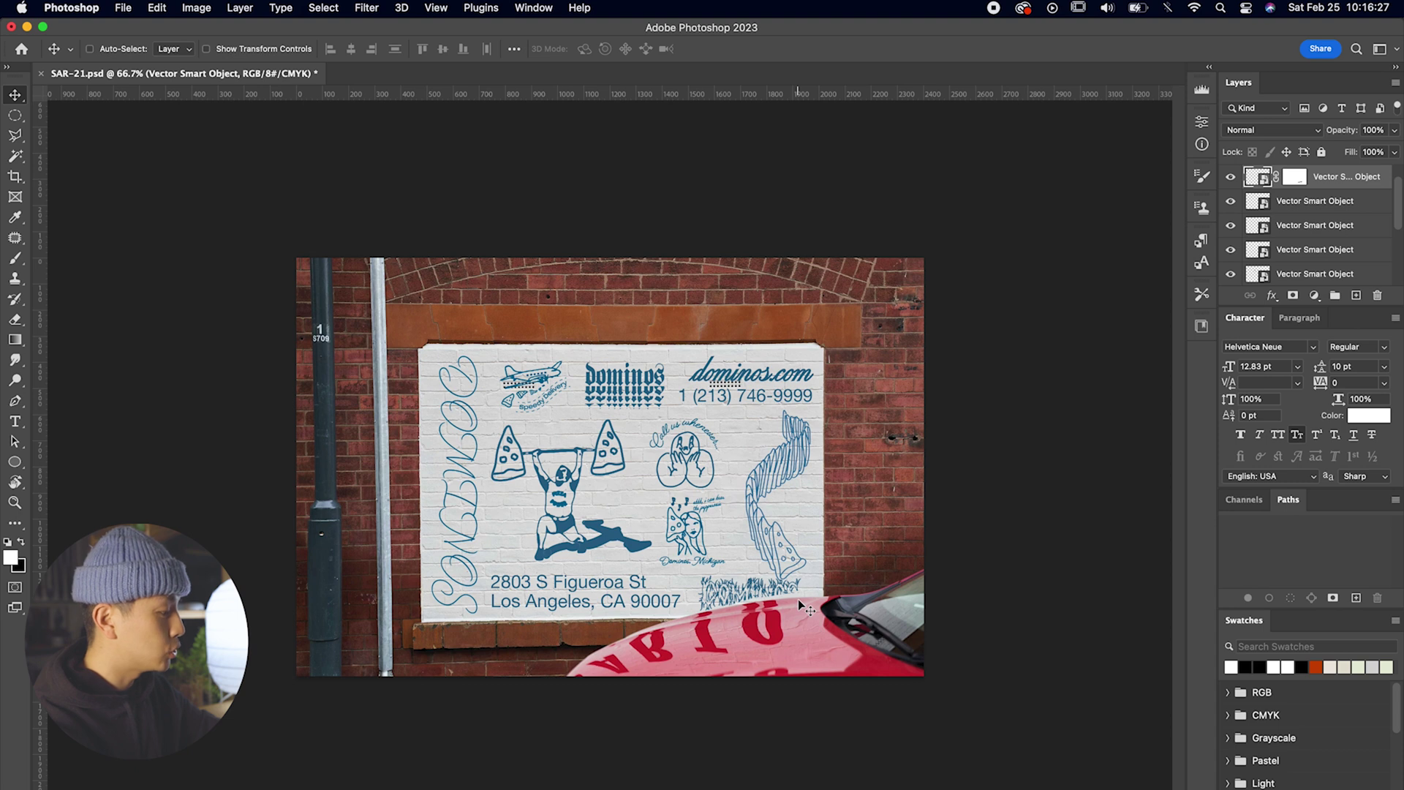
key("super+z")
key("super+z")
key("super+plus")
key("super+plus")
left_click_drag(1009, 592, 799, 400)
key("super+z")
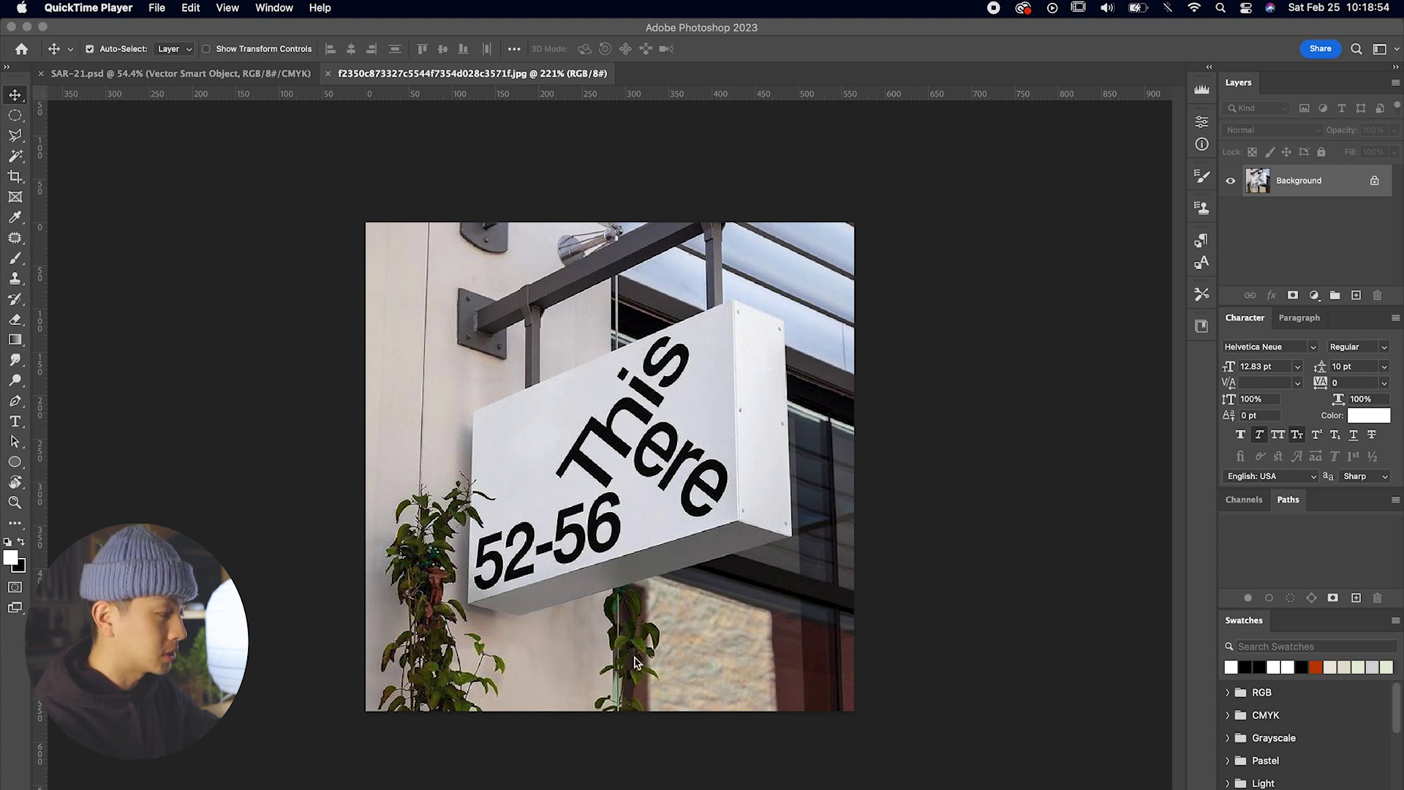
Lasso the 52-56 number on the sign face of the photo and fill the selection to erase it
left_click(671, 507)
key("super+equal")
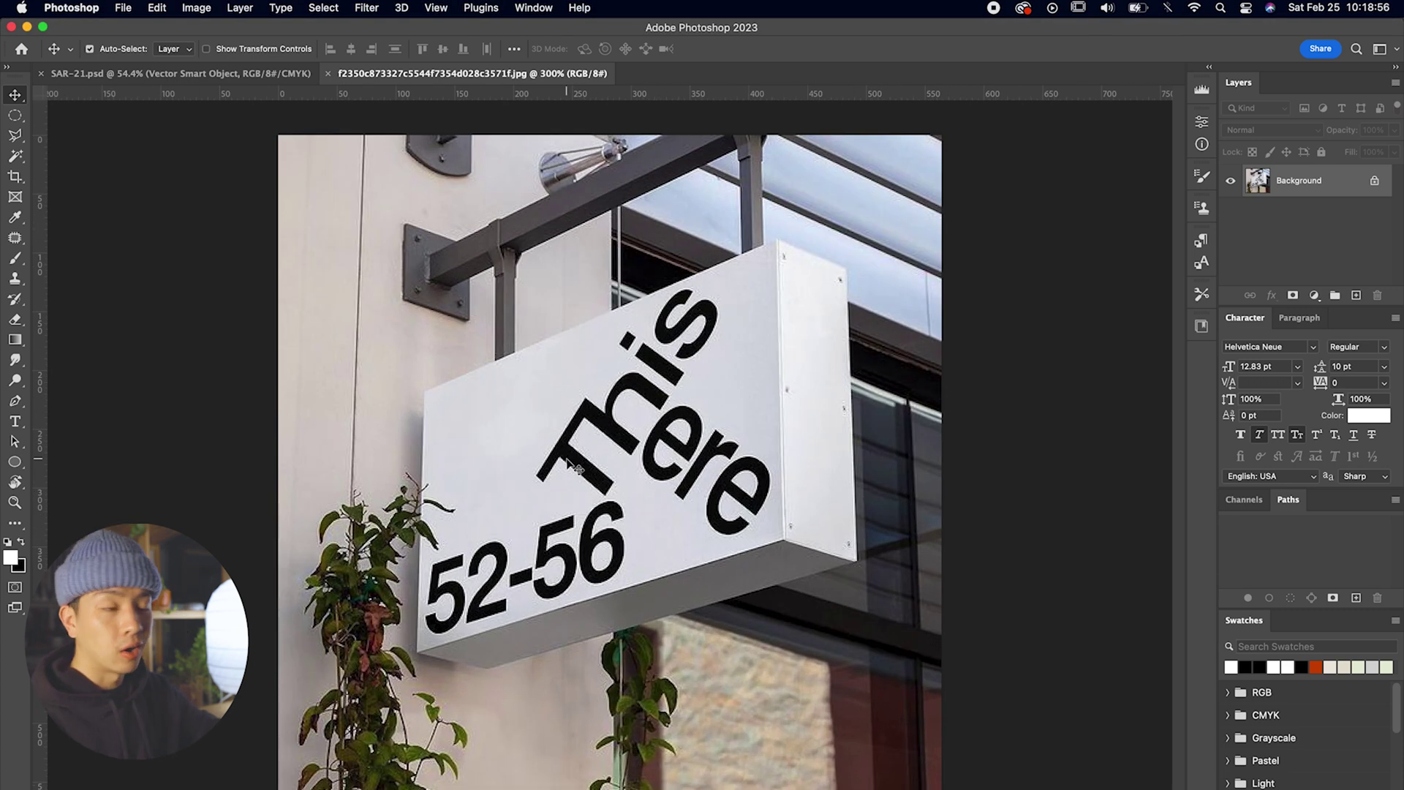
key("super+equal")
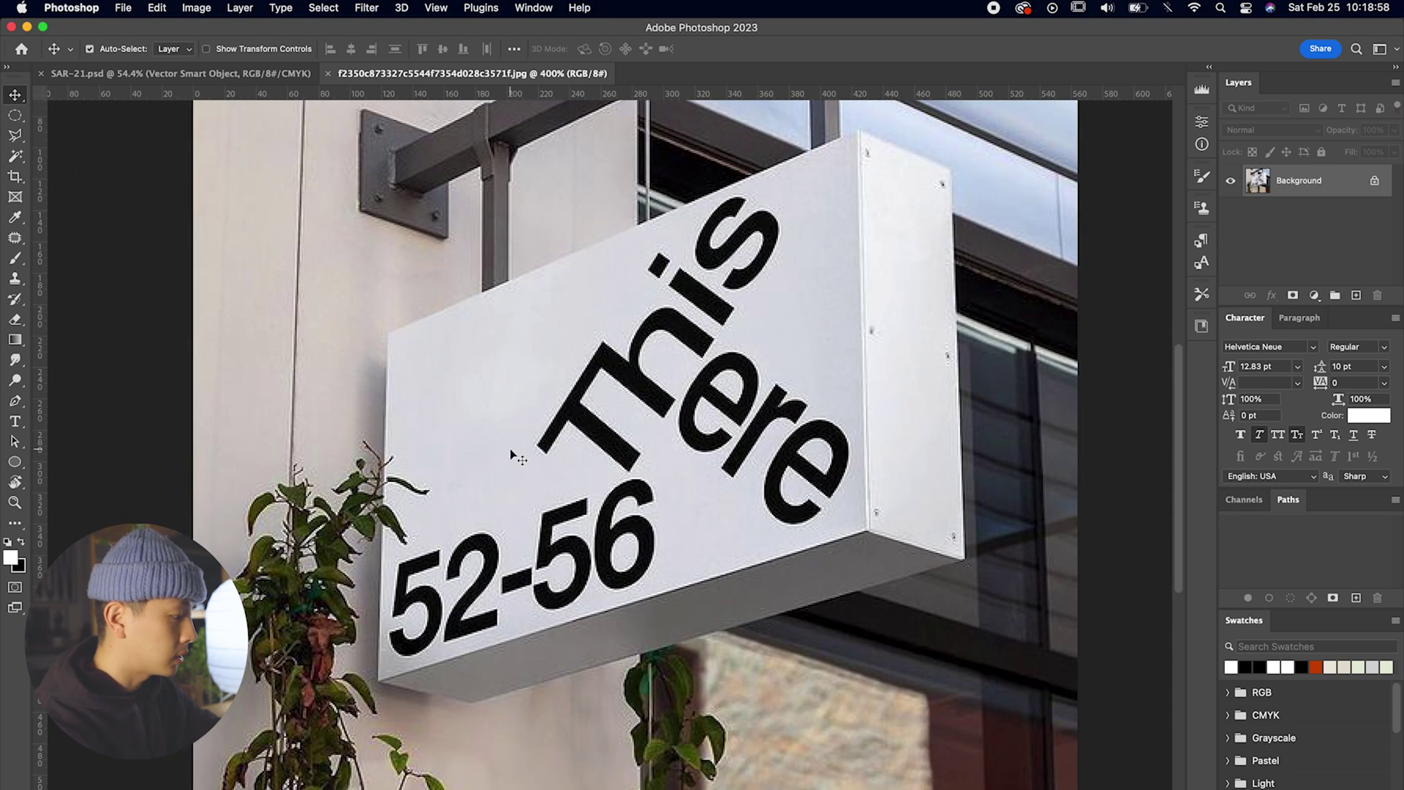
left_click(14, 240)
key("super+equal")
mouse_move(365, 580)
left_mouse_down()
mouse_move(468, 525)
mouse_move(526, 311)
left_mouse_up()
key("super+equal")
key("super+equal")
left_click(16, 136)
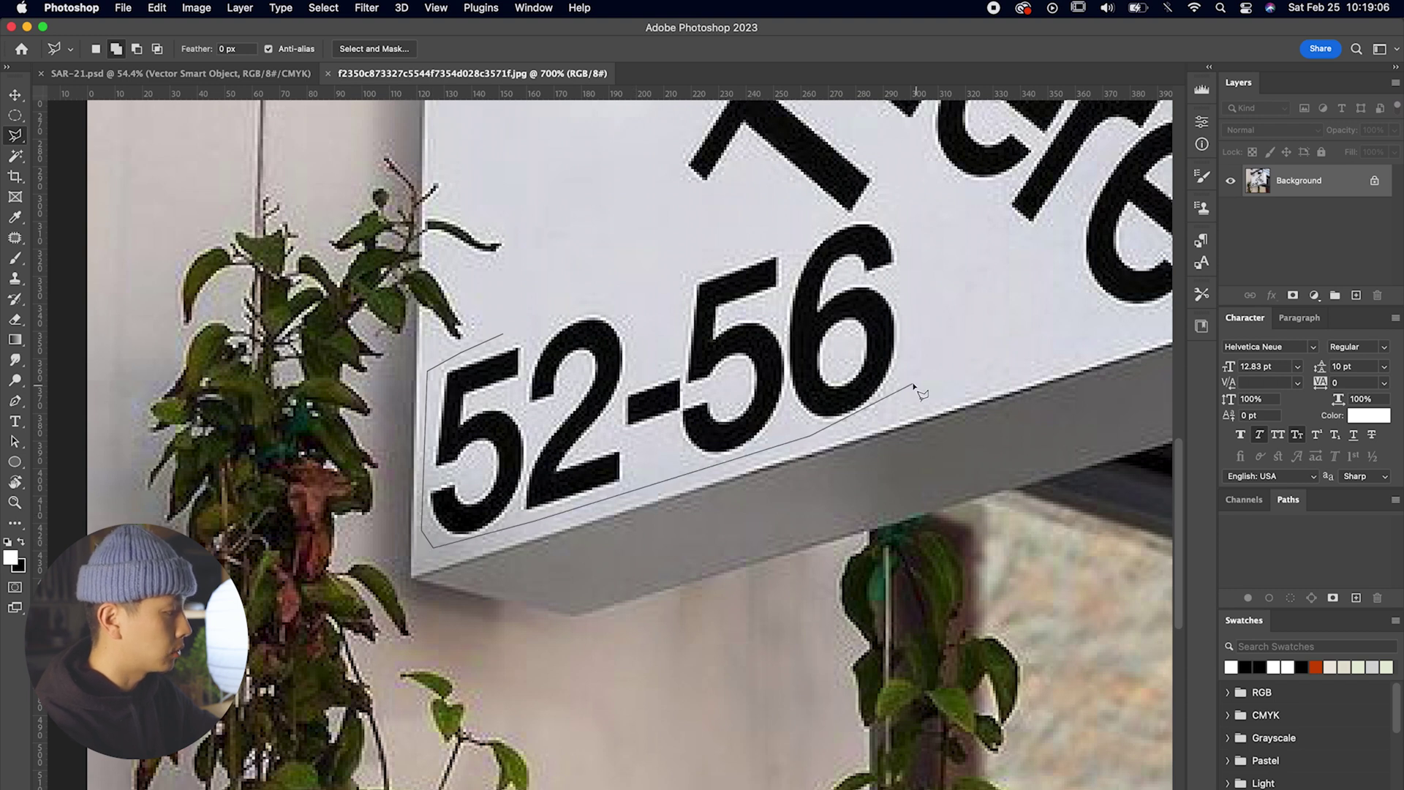
left_click(661, 257)
left_click(196, 7)
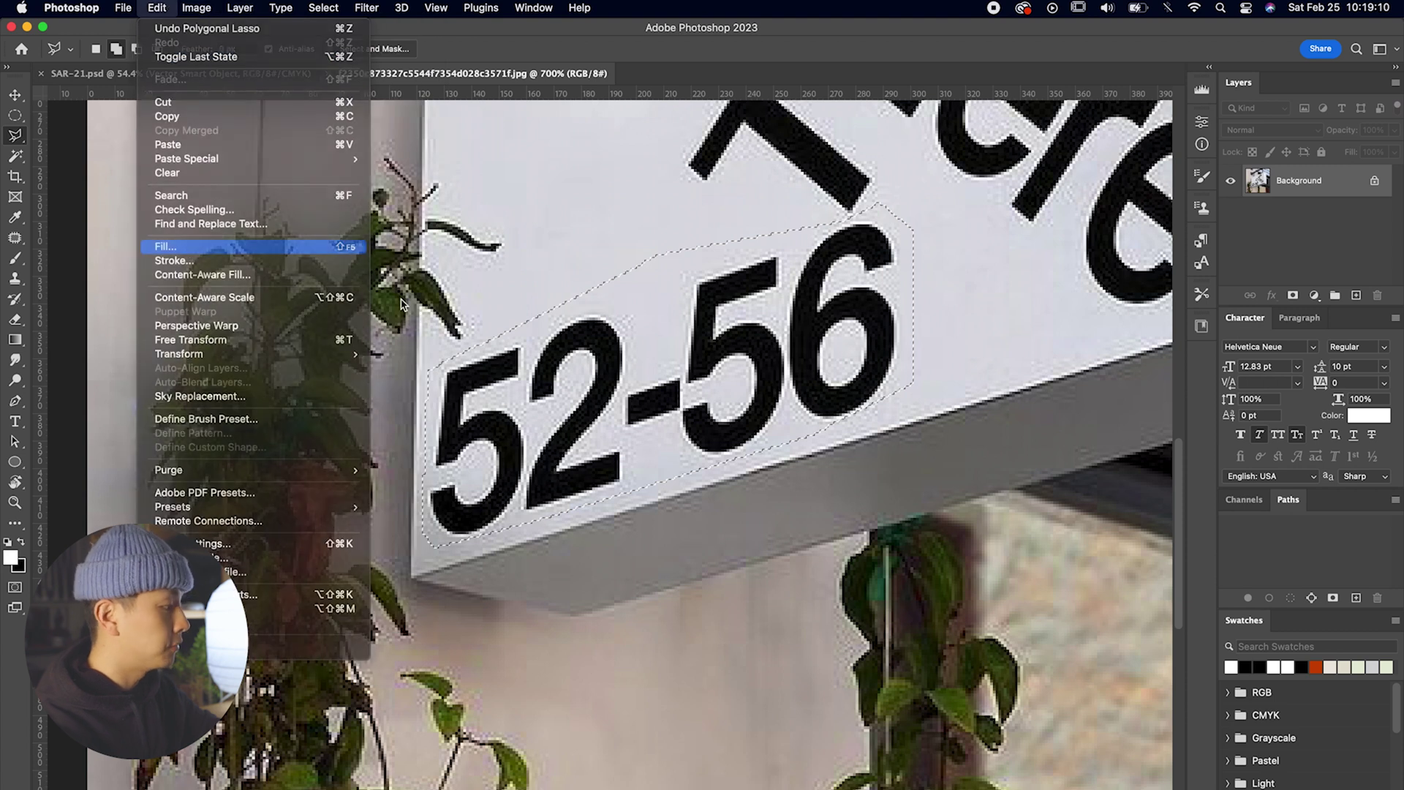
left_click(252, 247)
left_click(805, 363)
key("super+d")
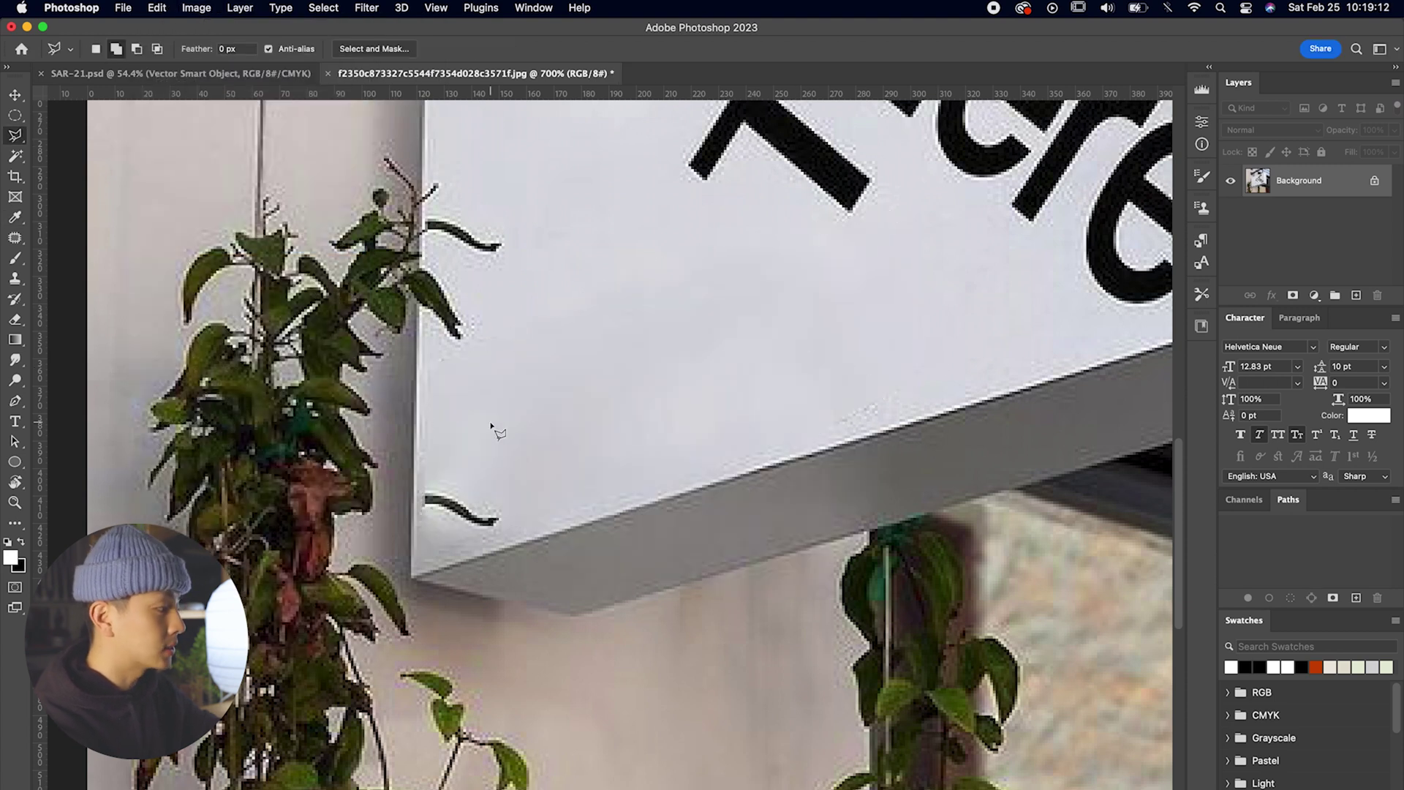
Clone out the stray leaf near the sign's lower corner and erase the lassoed "This Here" lettering
left_click(14, 278)
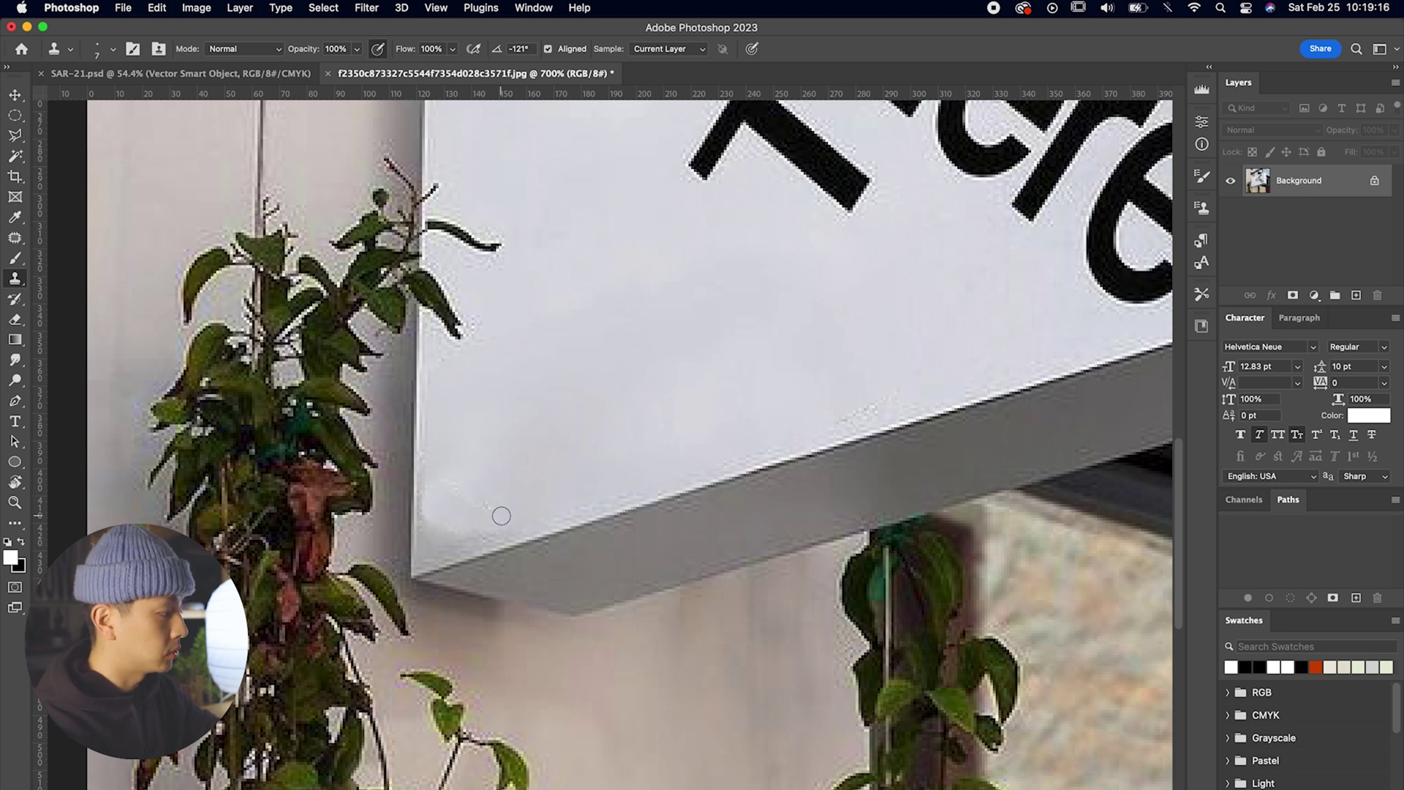
left_click(18, 241)
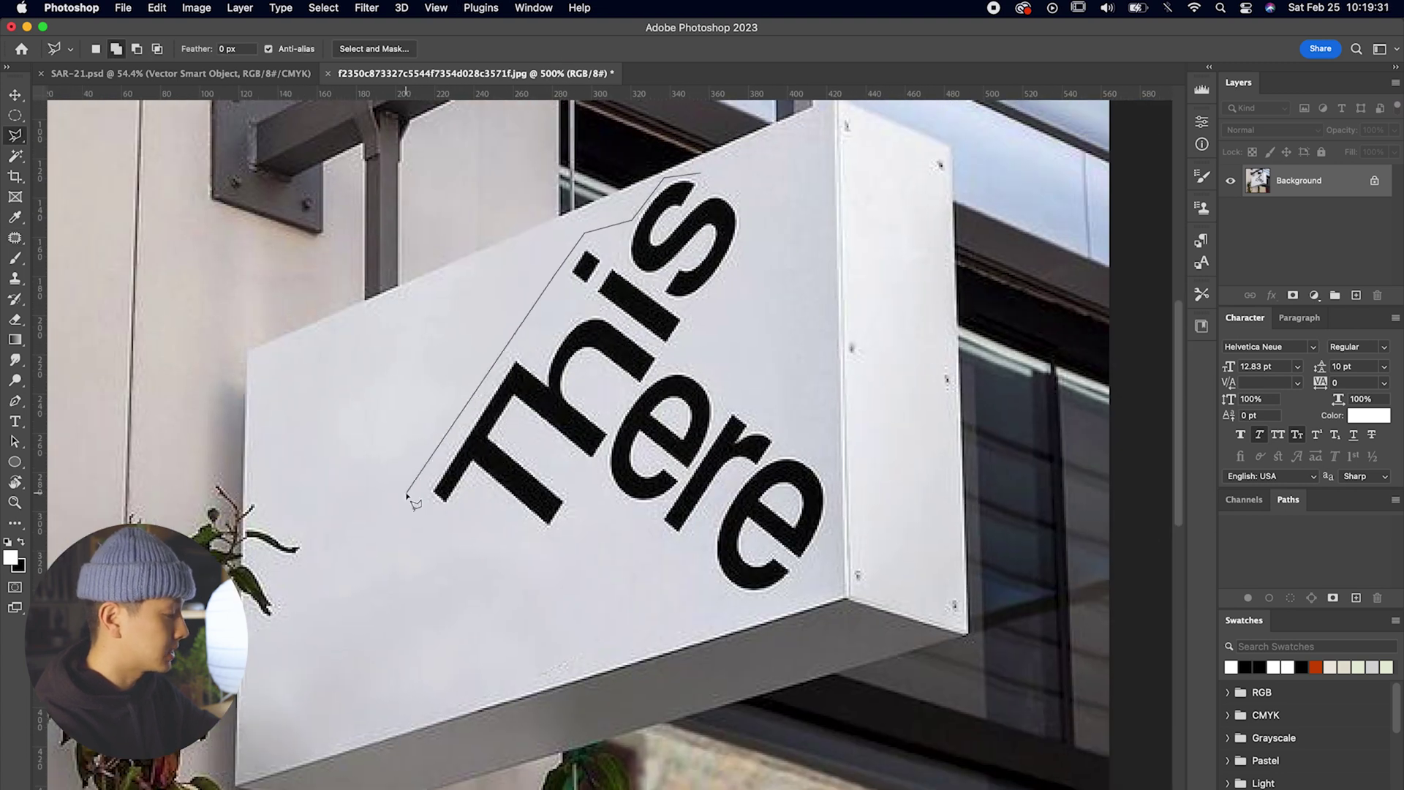
left_click(407, 496)
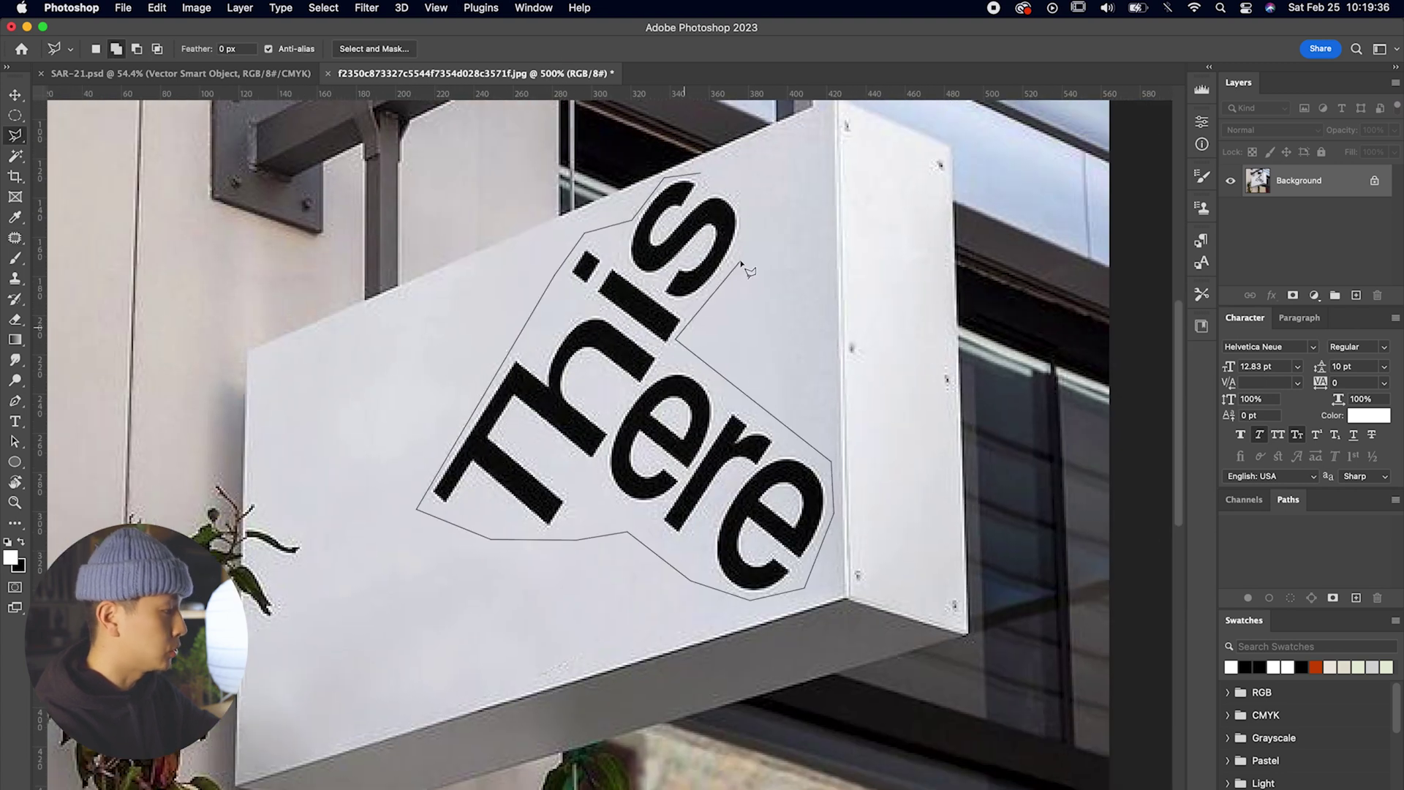
Fill a rectangular selection over the sign with black on a new layer and convert that layer to a smart object
left_click(14, 115)
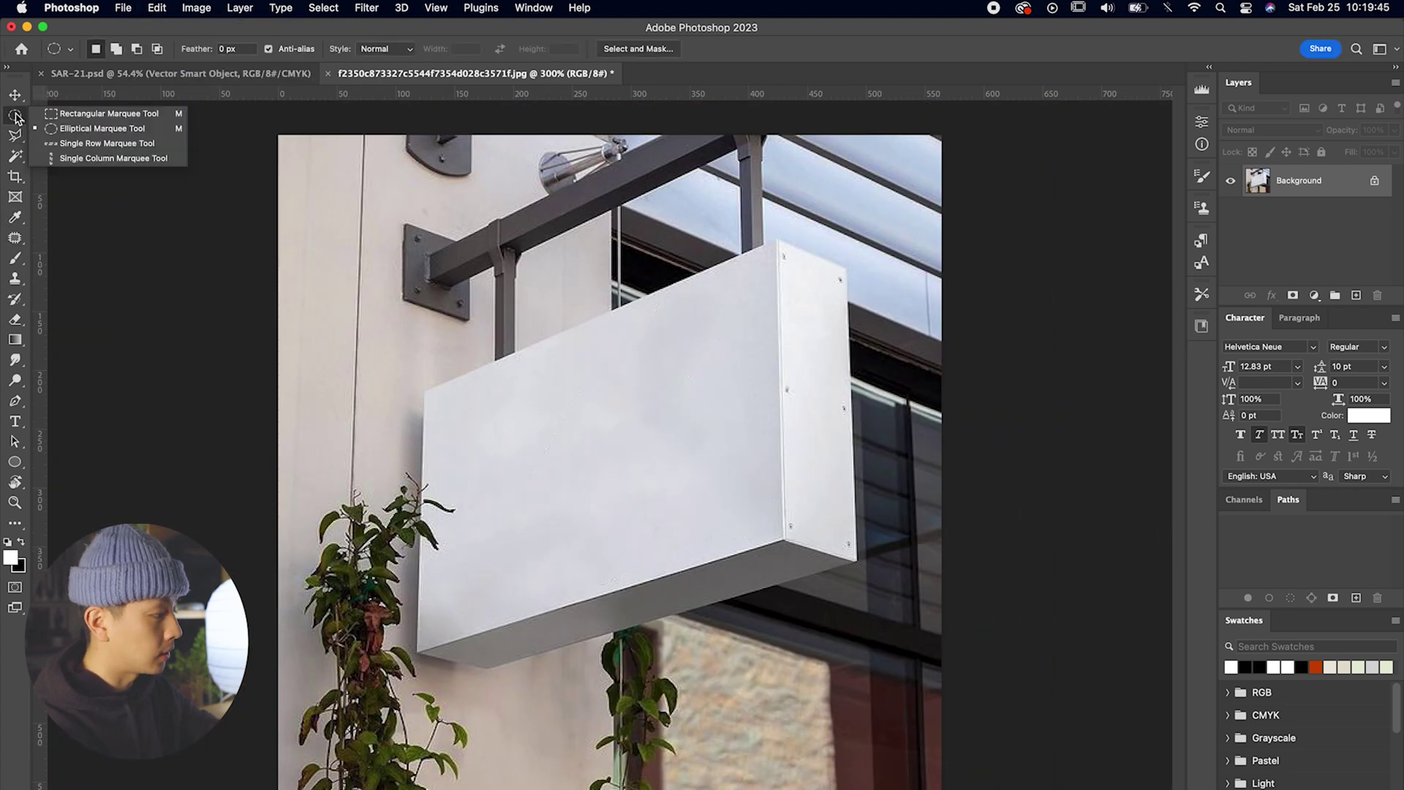
left_click(59, 111)
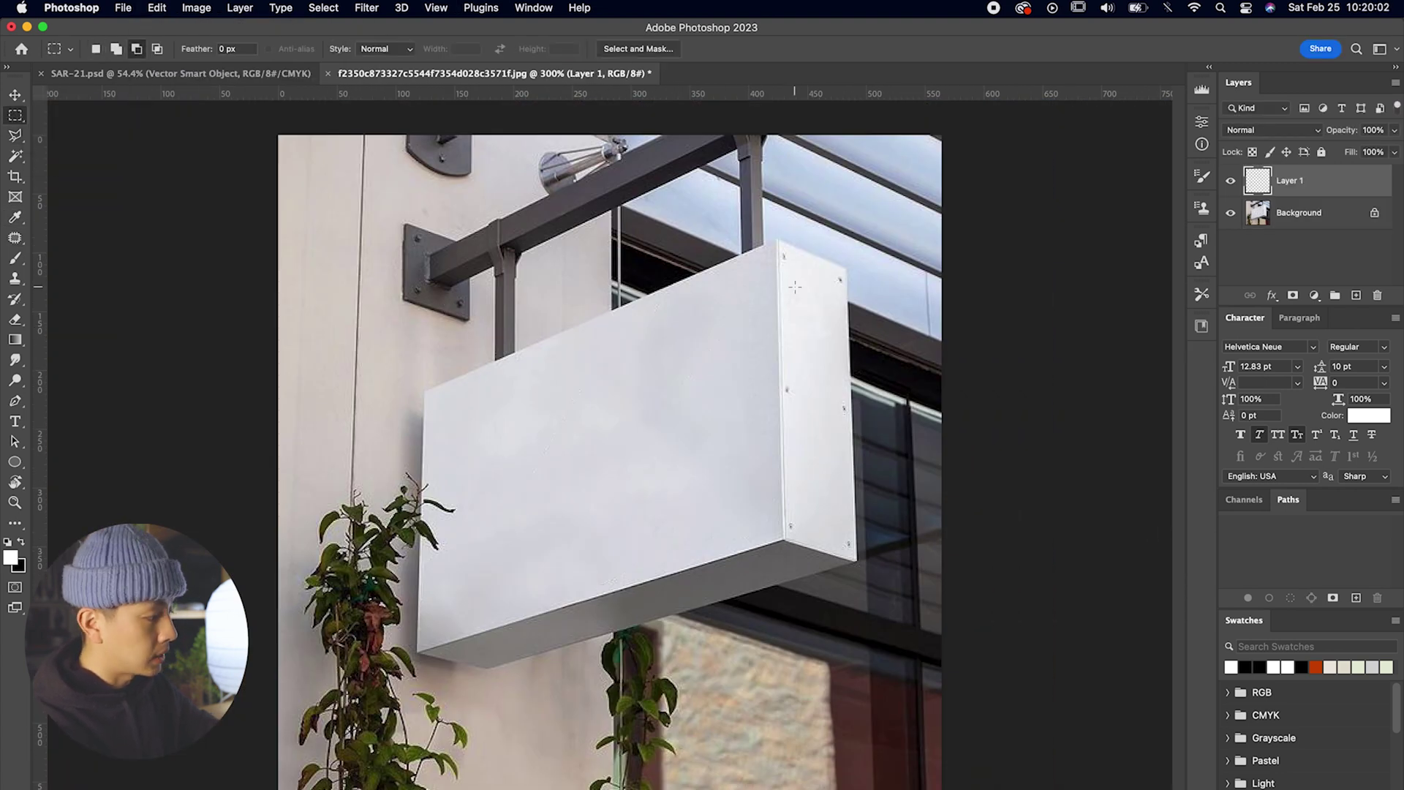
left_click_drag(314, 227, 879, 559)
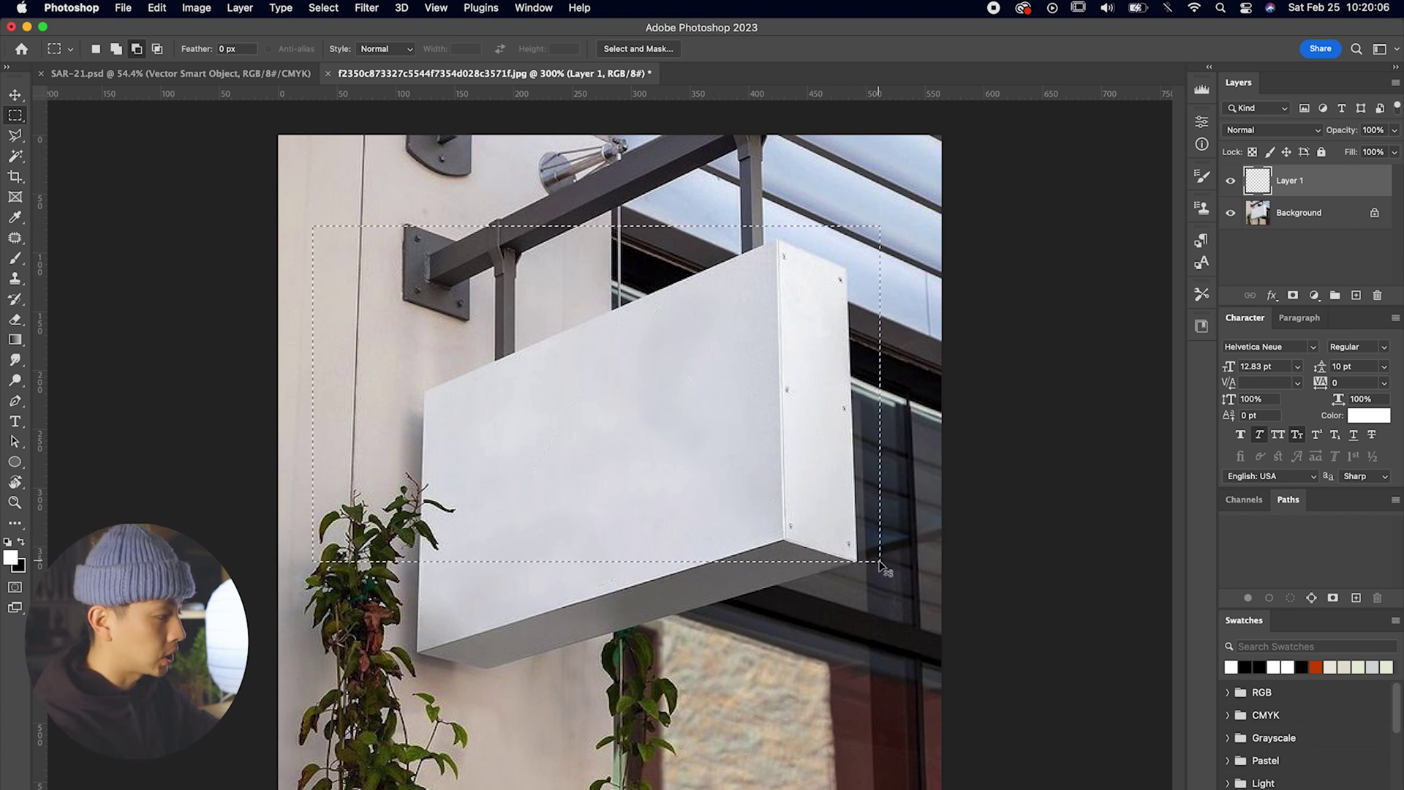
key("super+BackSpace")
key("super+d")
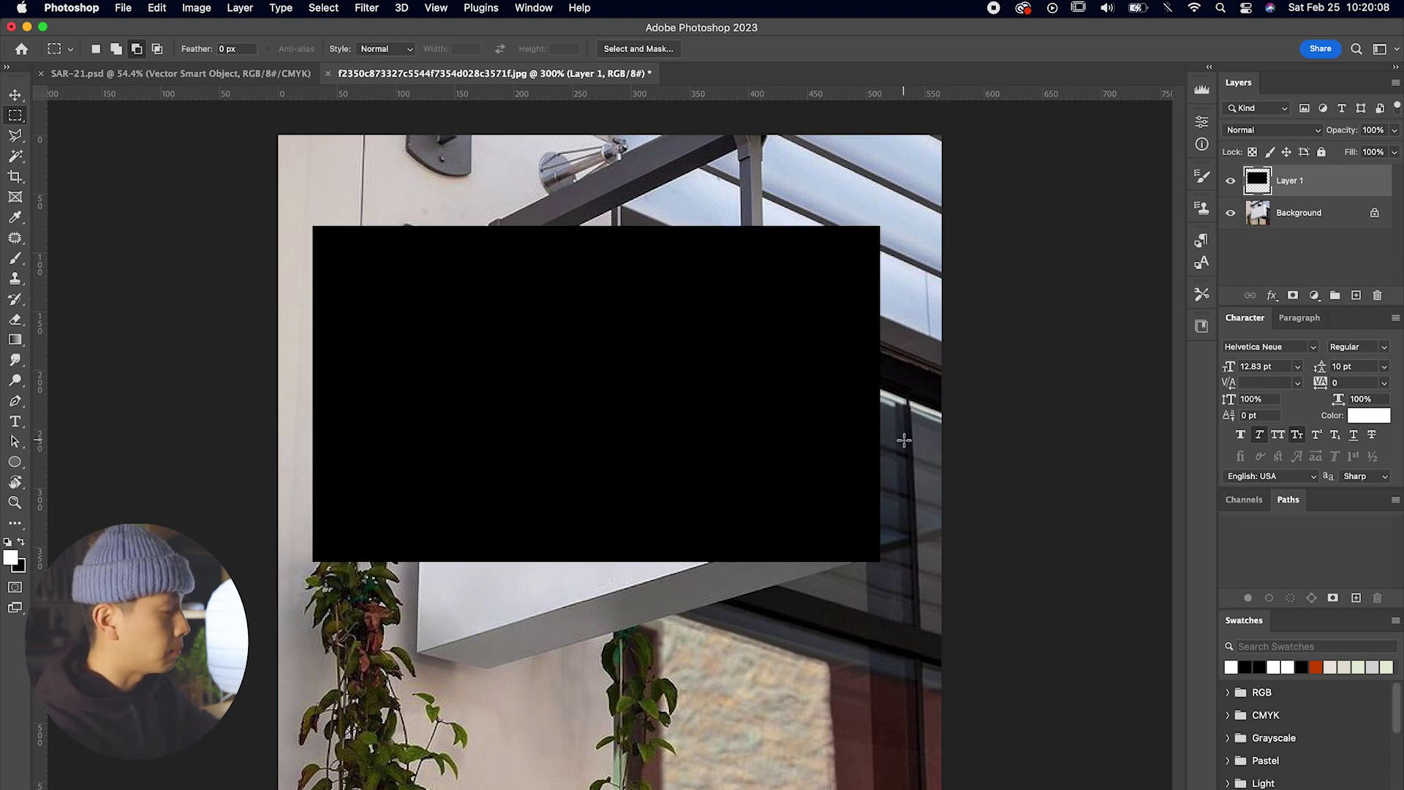
right_click(1306, 196)
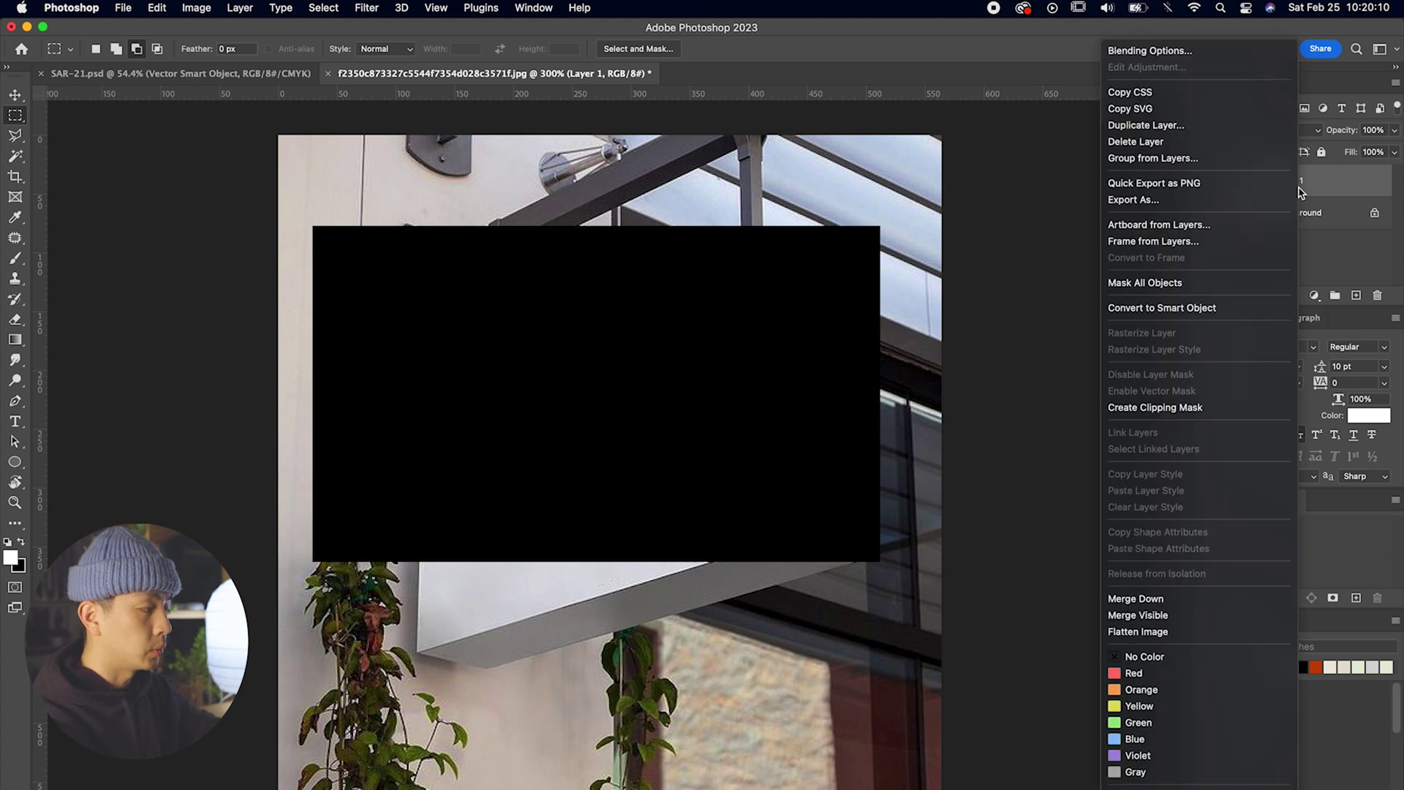
left_click(1205, 310)
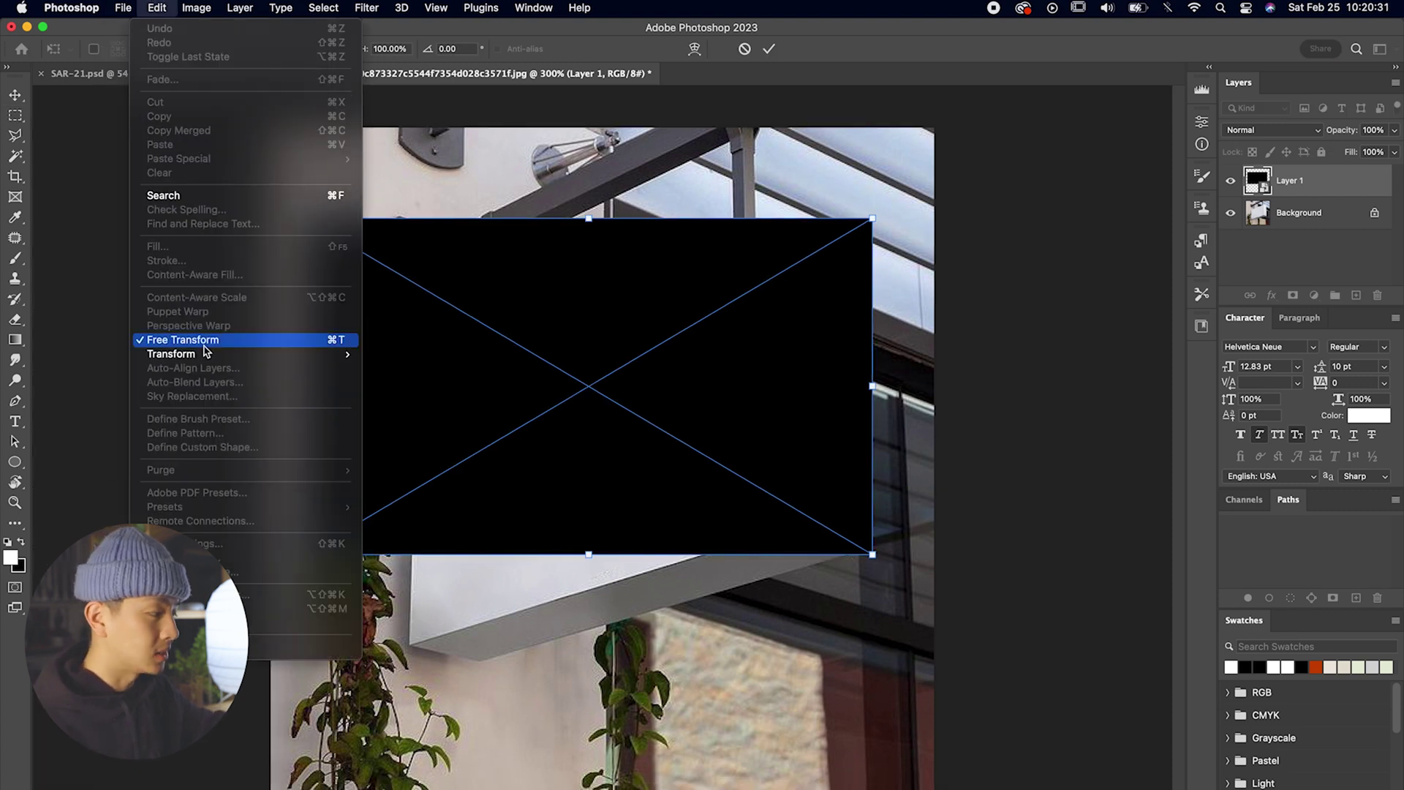
Distort the black smart object so its four corners match the sign's front face
mouse_move(205, 359)
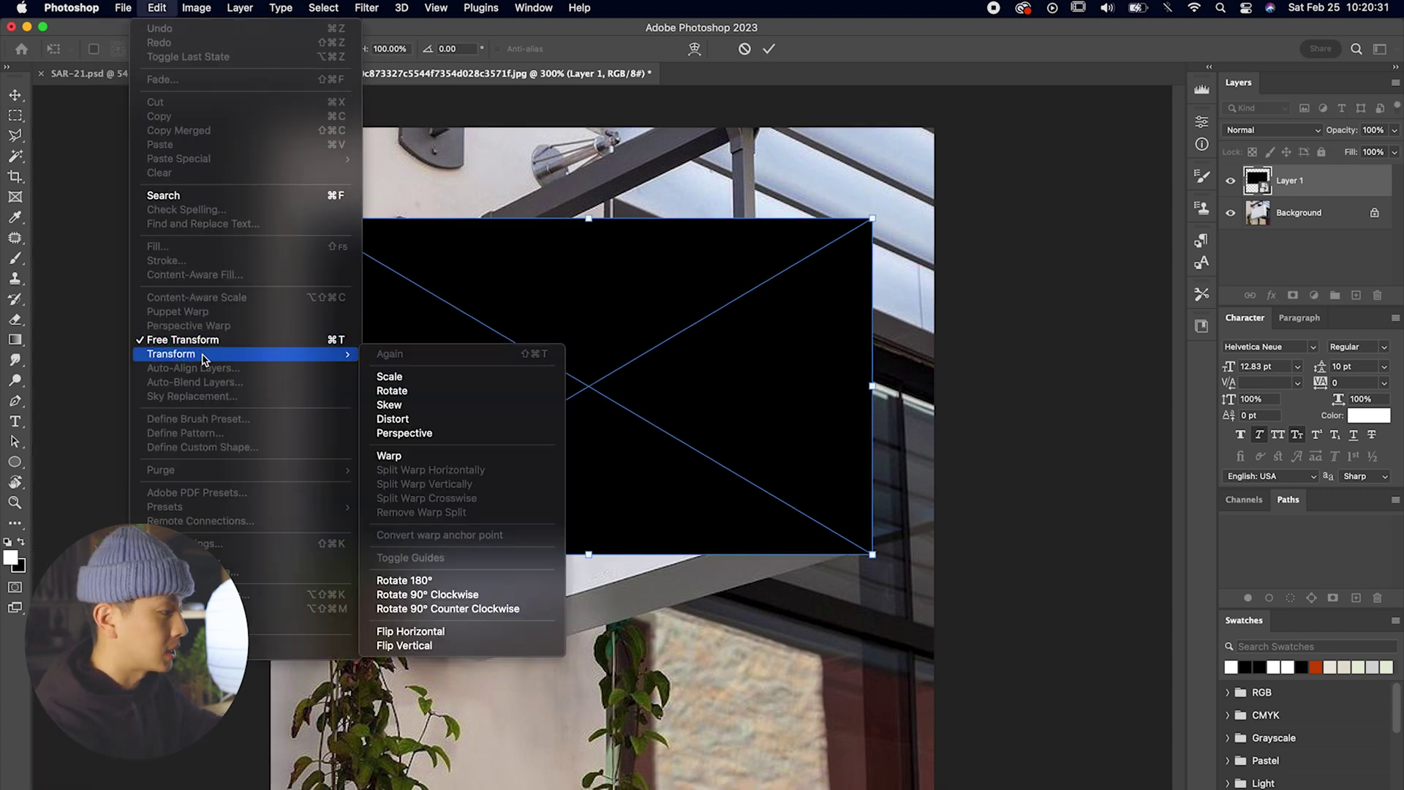
left_click(412, 420)
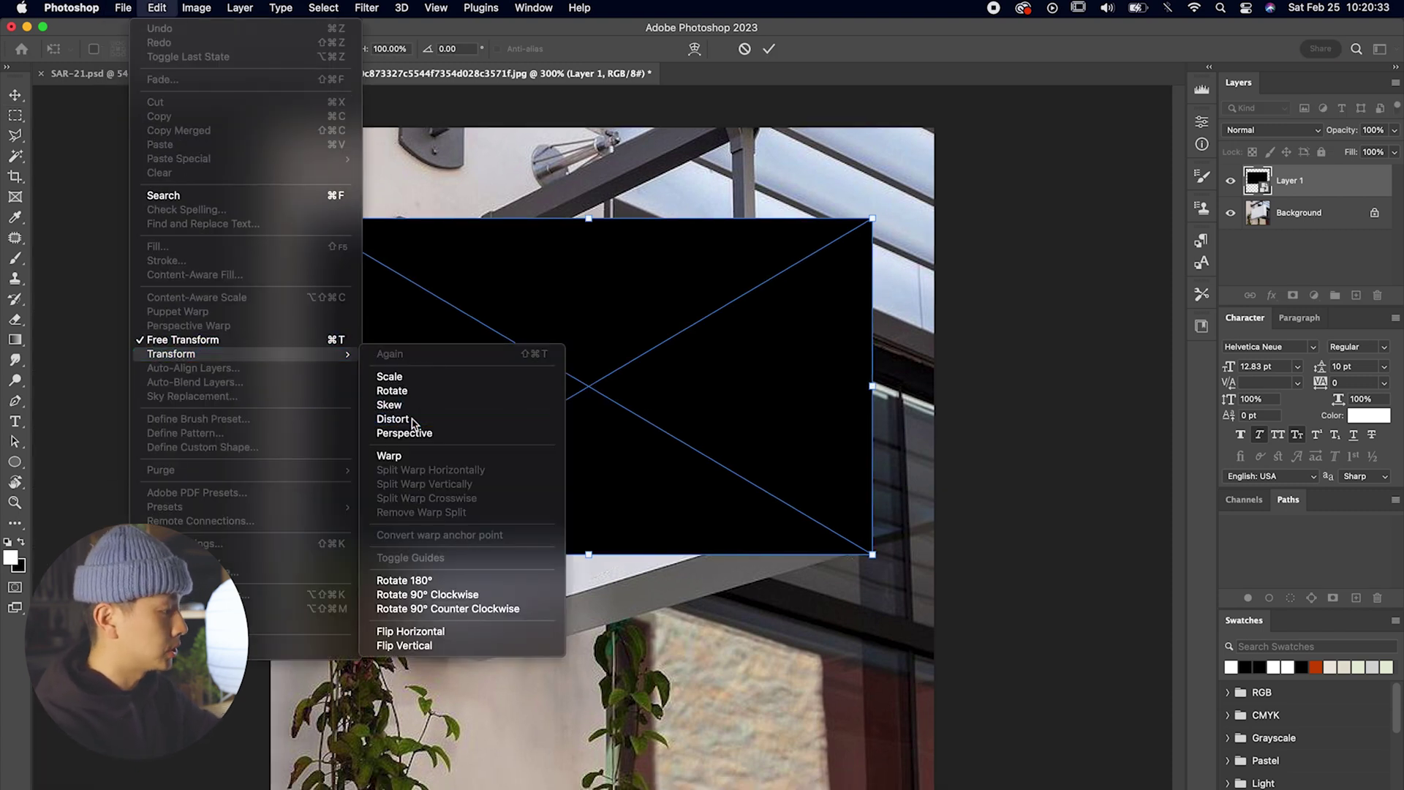
left_click_drag(307, 221, 417, 381)
left_click_drag(872, 220, 774, 228)
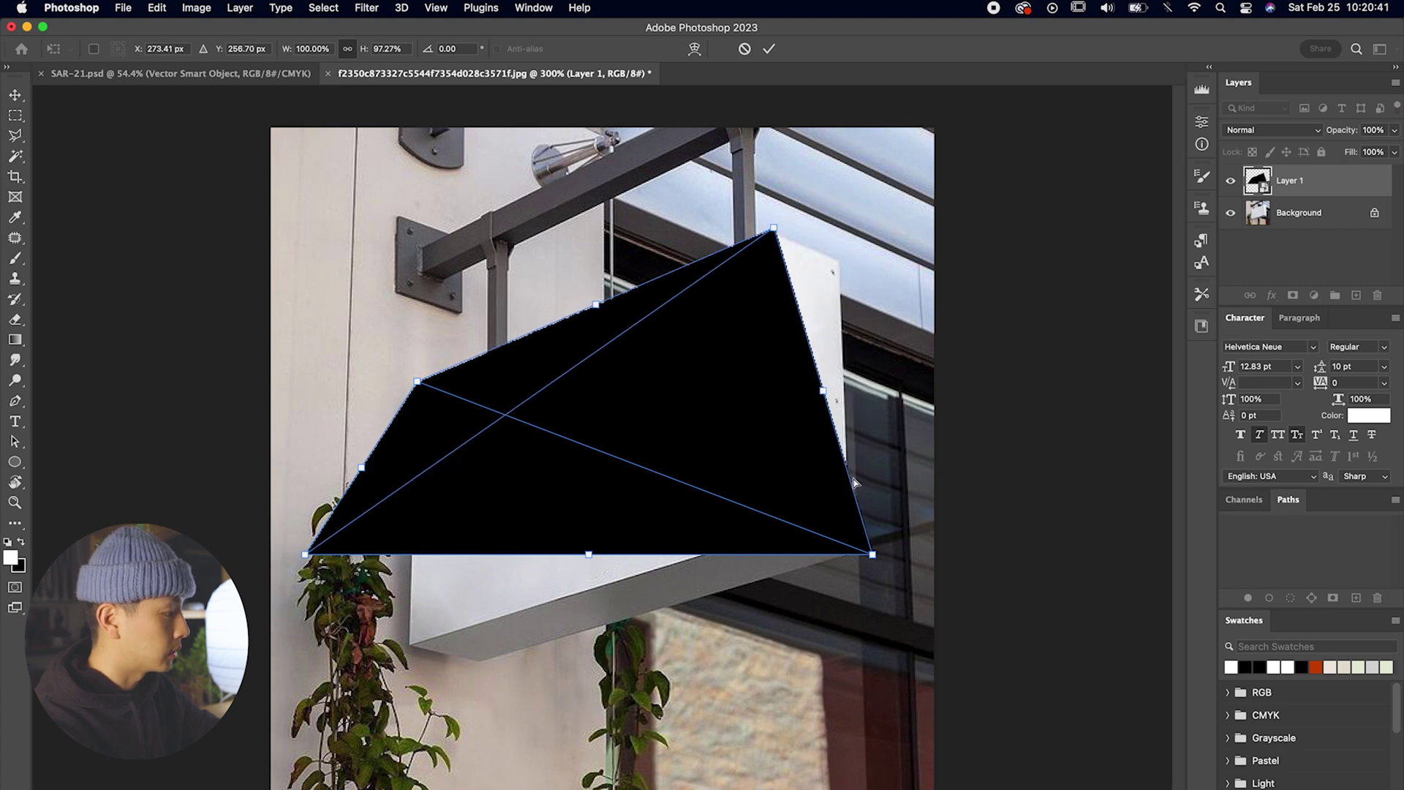
left_click_drag(872, 556, 777, 533)
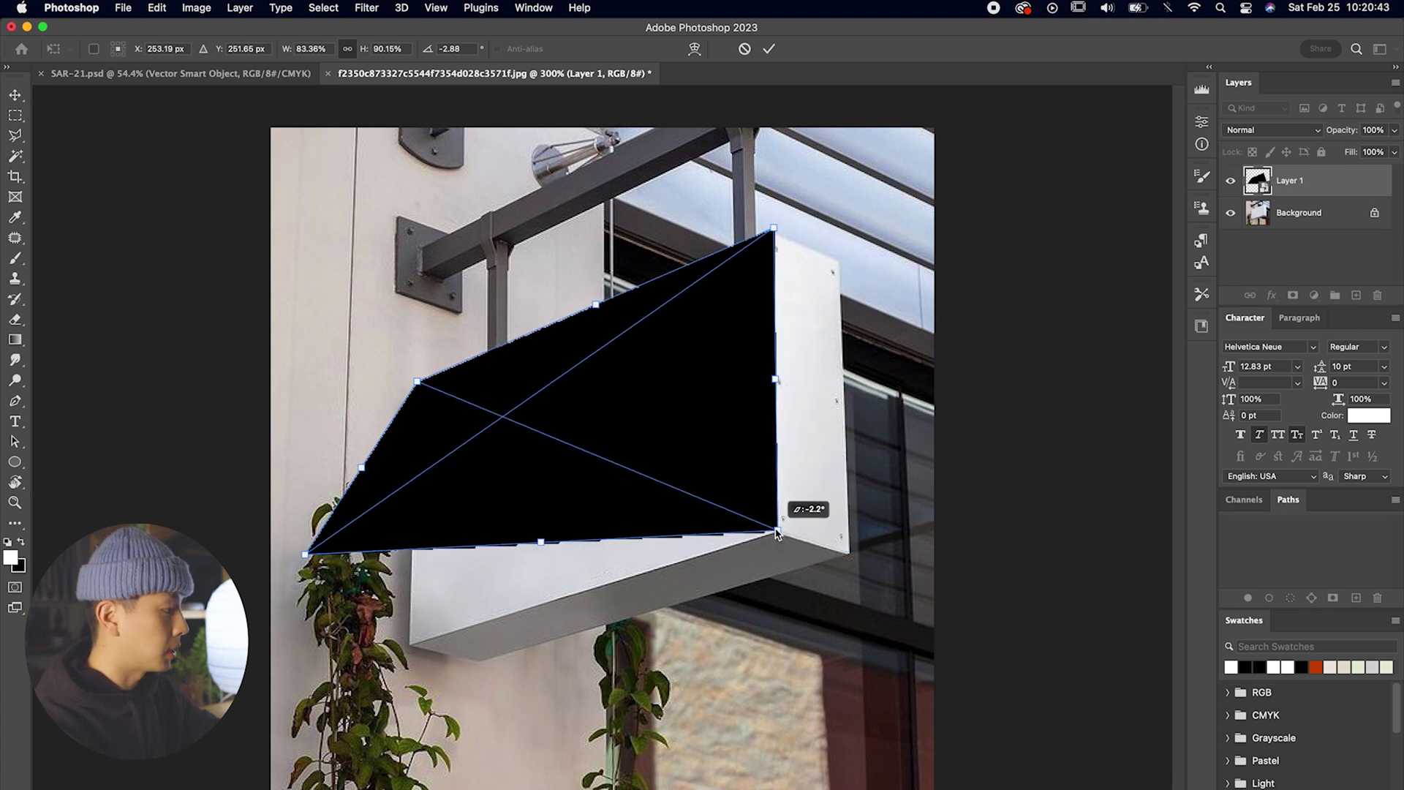
left_click_drag(306, 556, 409, 648)
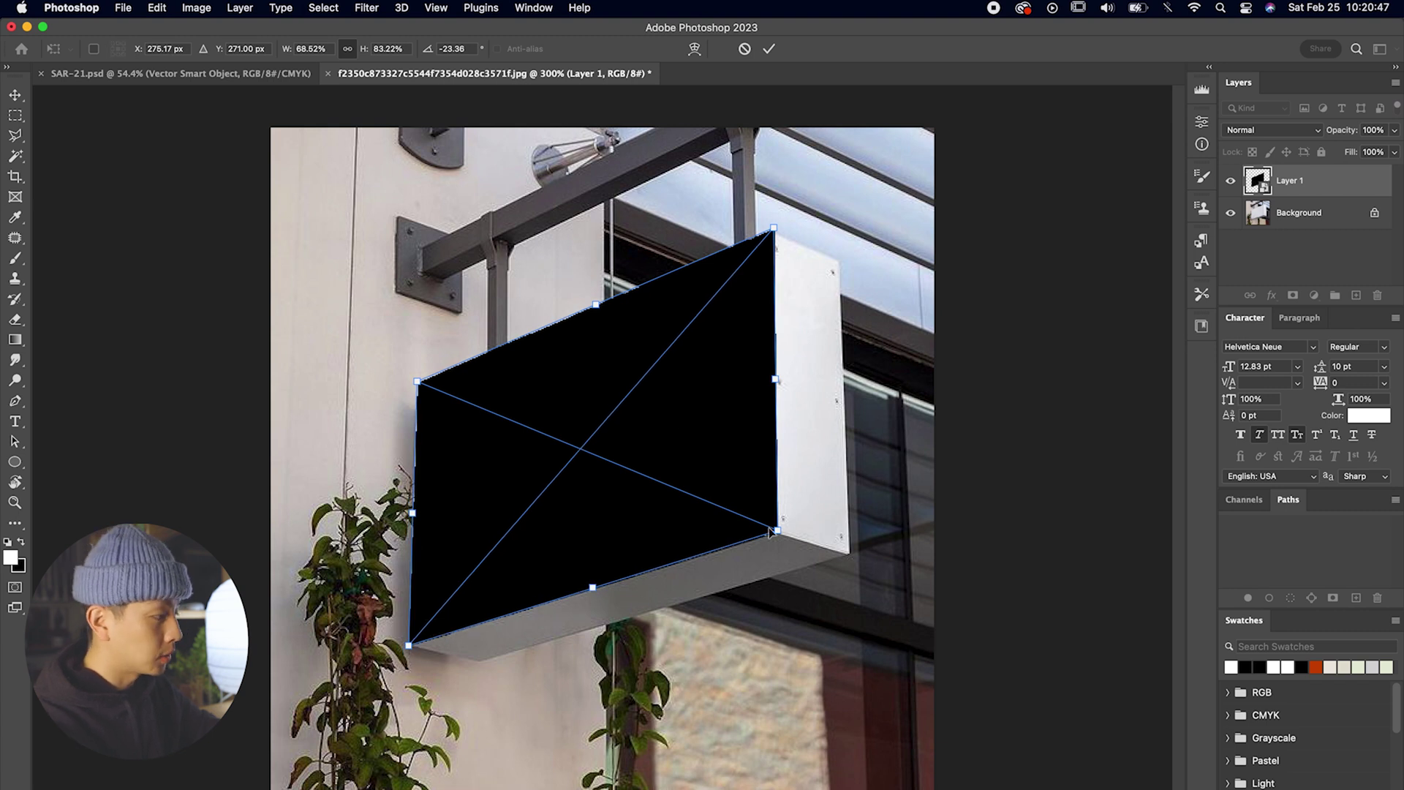
key("Return")
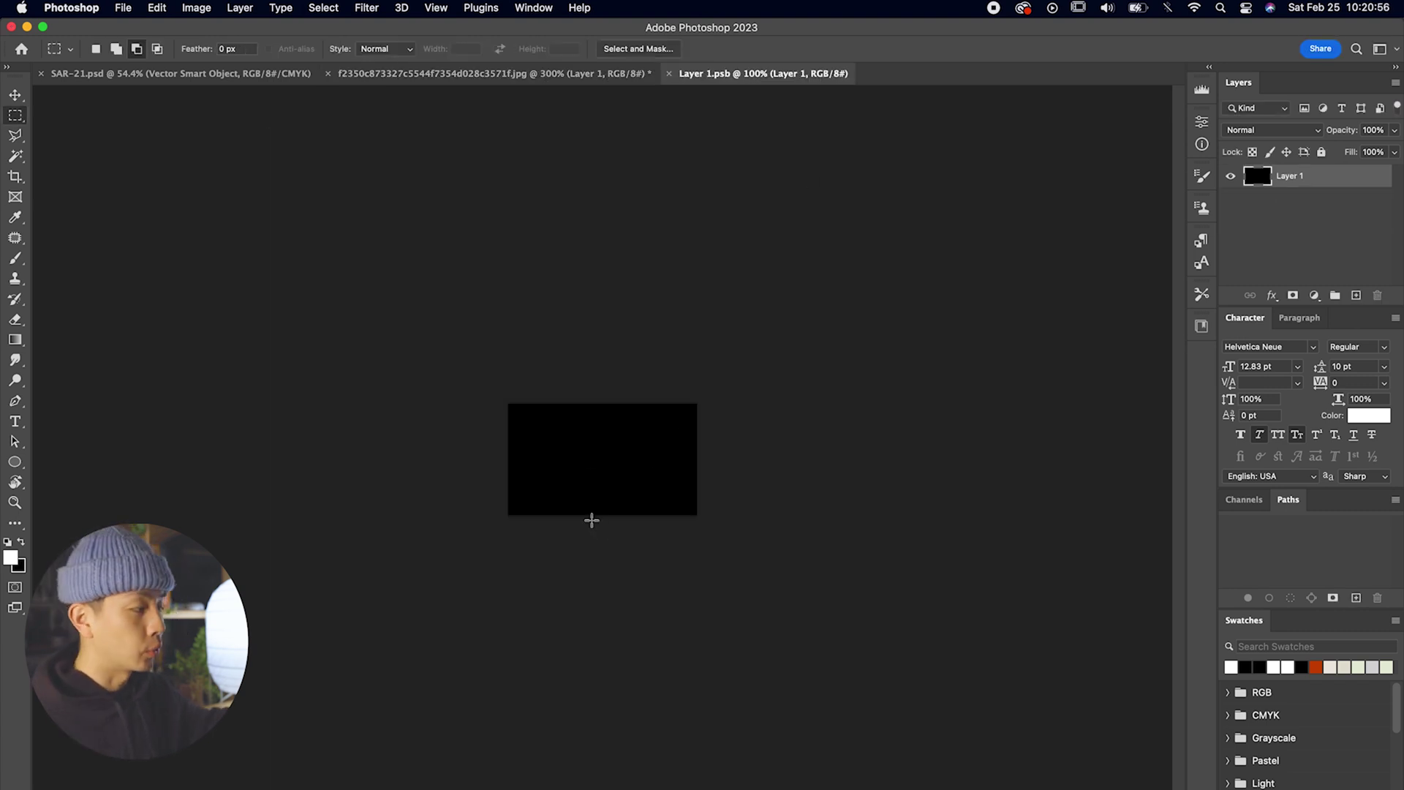
Hide the black layer inside the smart object's contents, save, and check the sign mockup
key("super+equal")
key("super+equal")
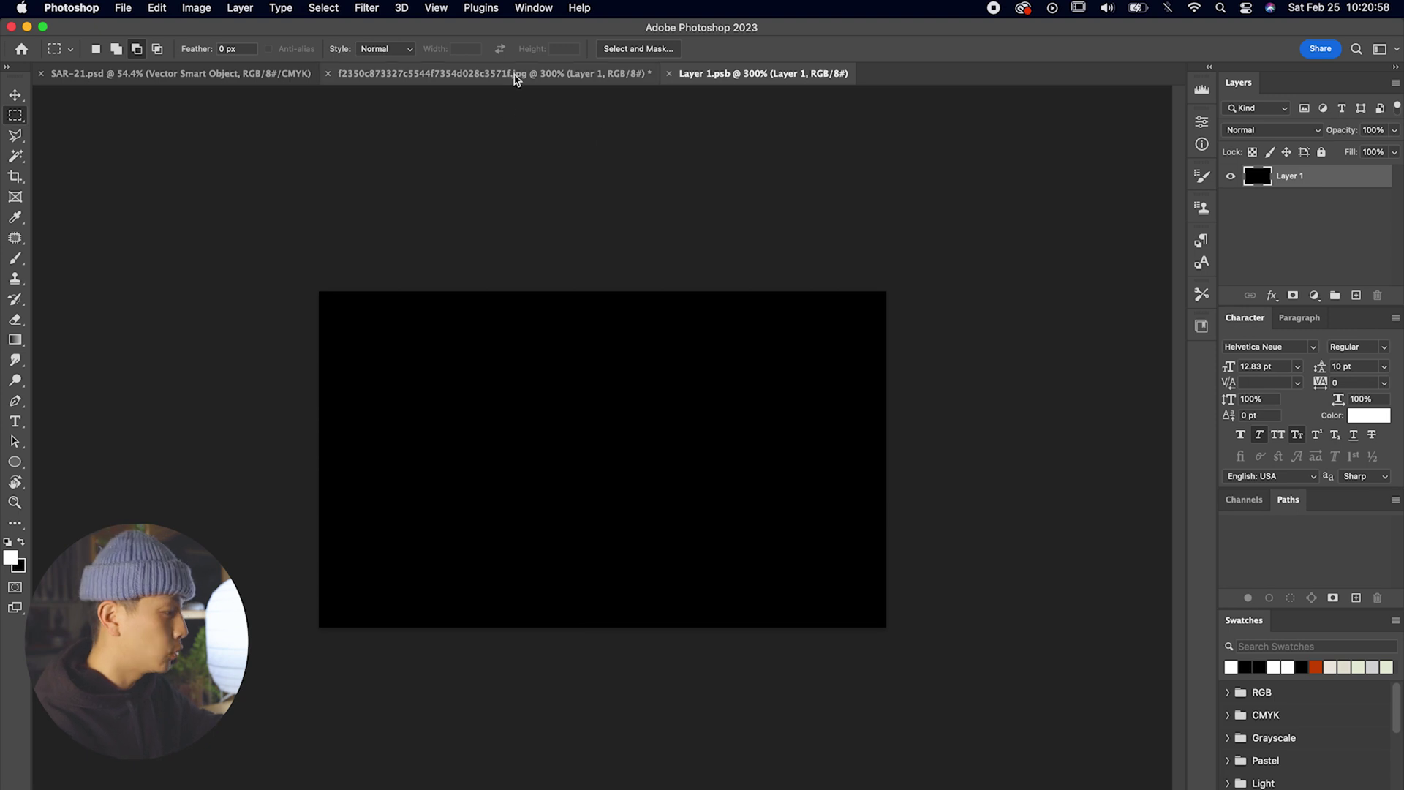
left_click(512, 74)
left_click(729, 76)
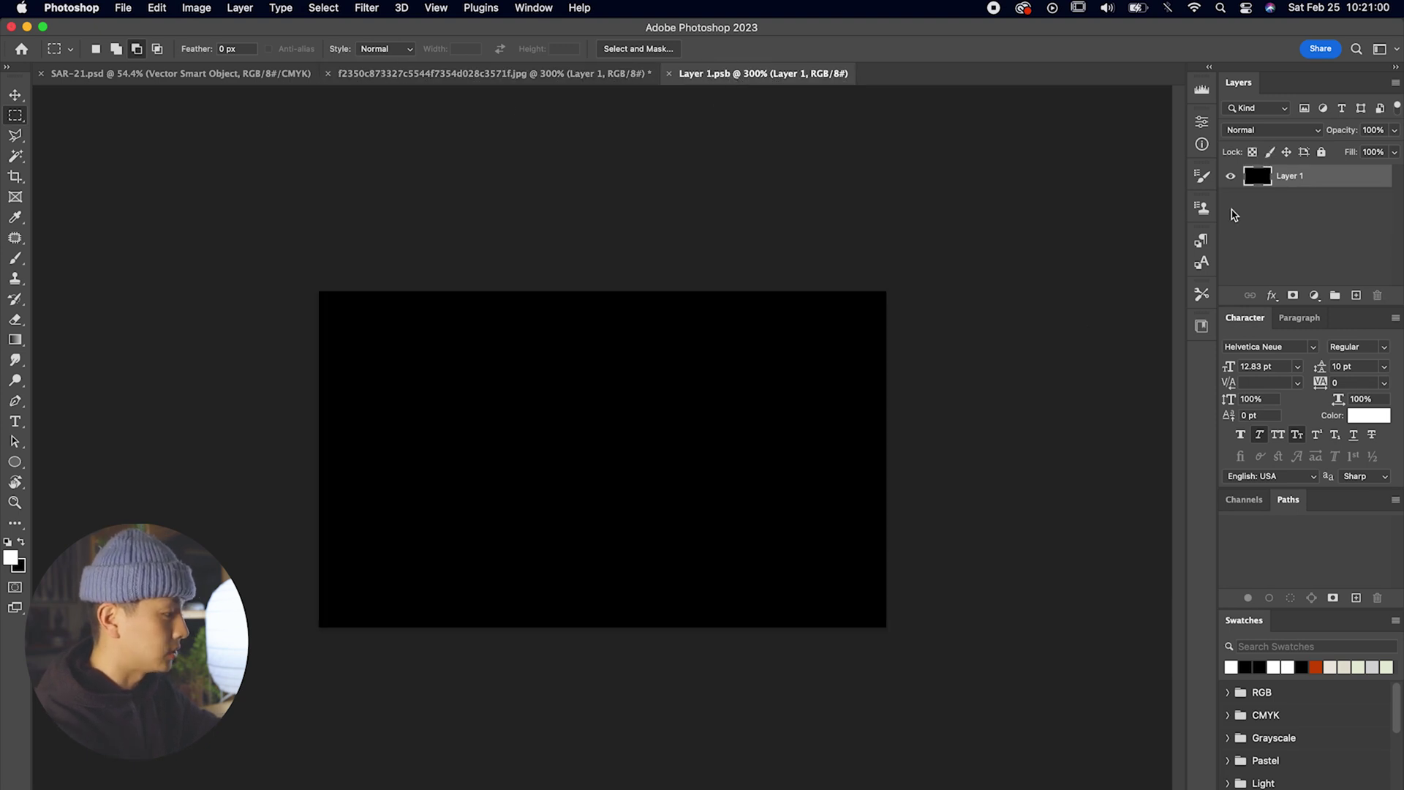
left_click(1232, 177)
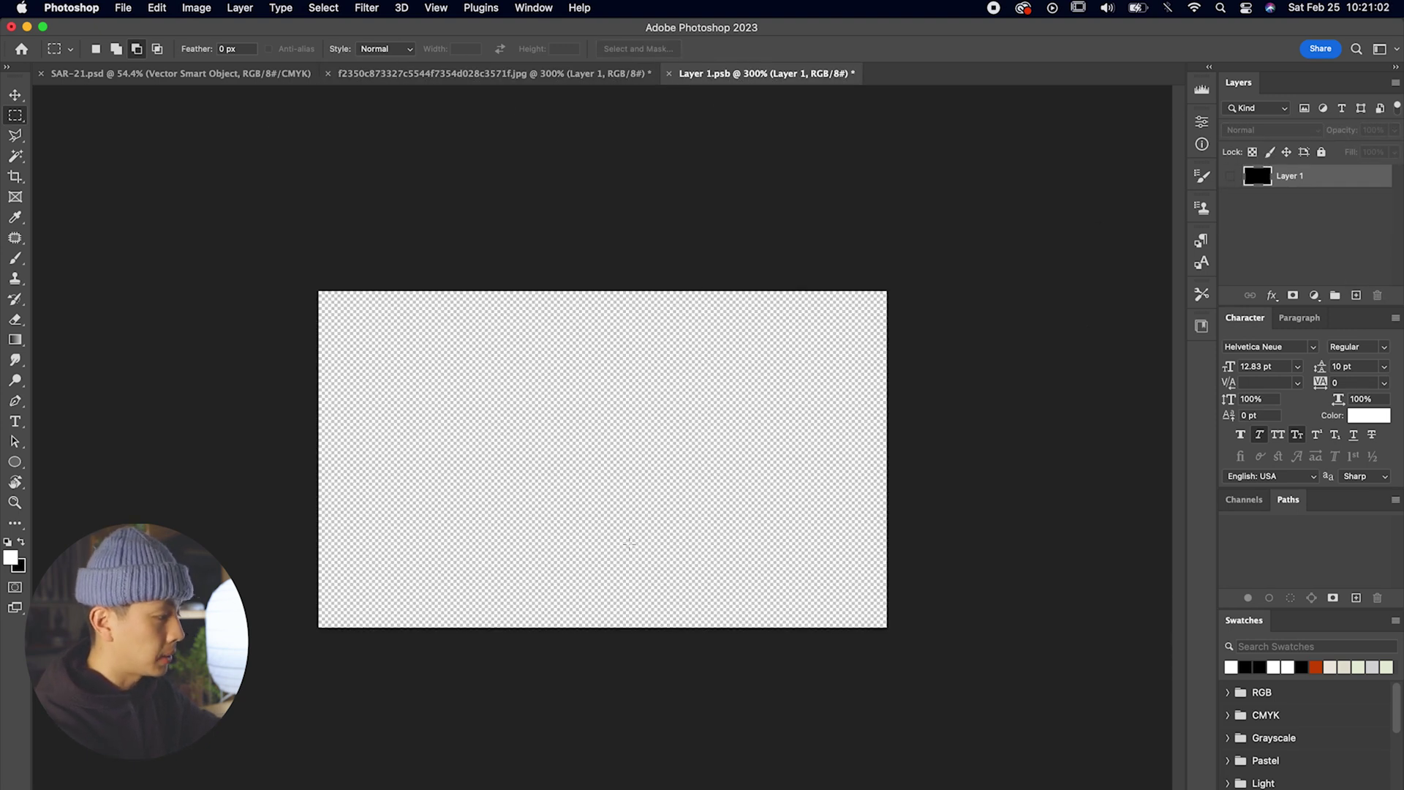
key("super+s")
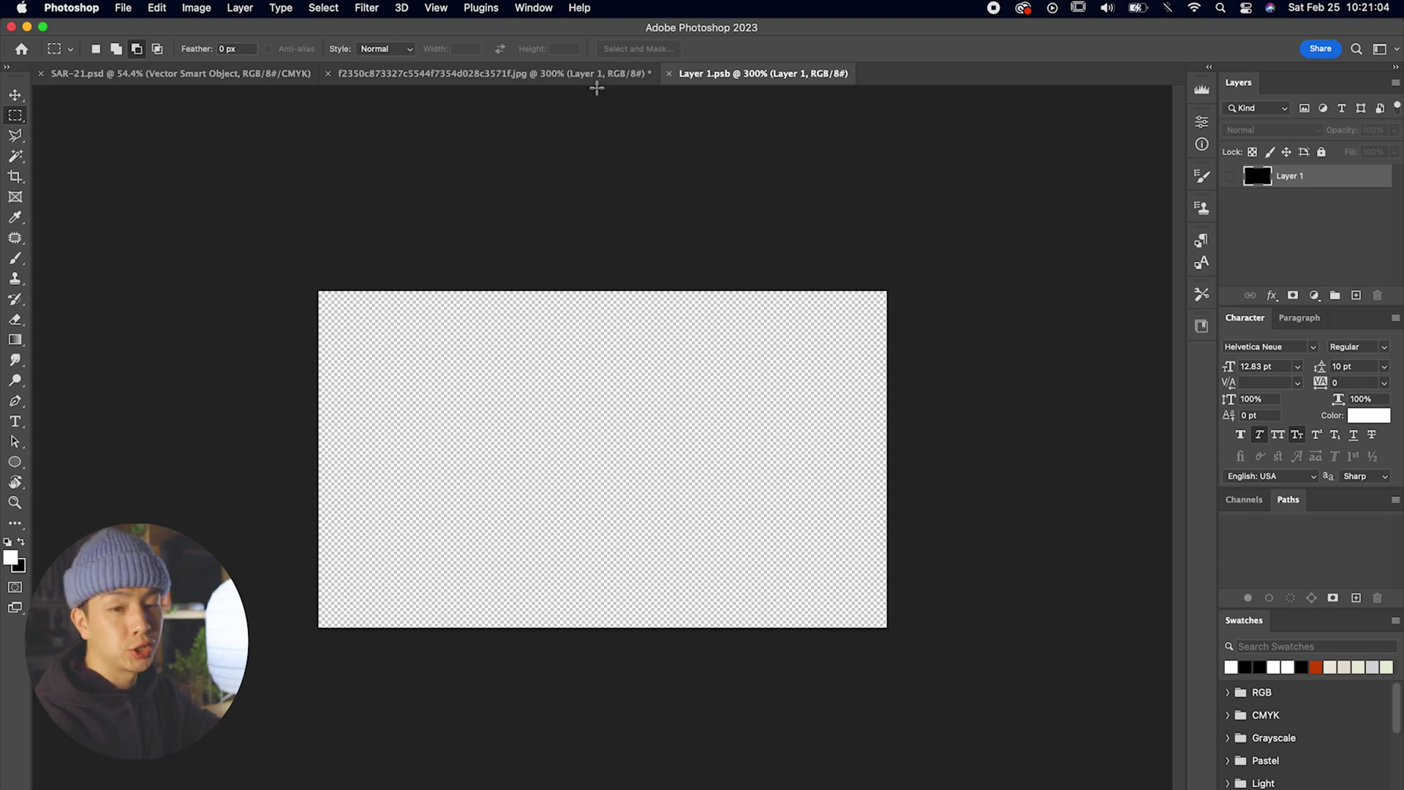
left_click(595, 76)
left_click(737, 74)
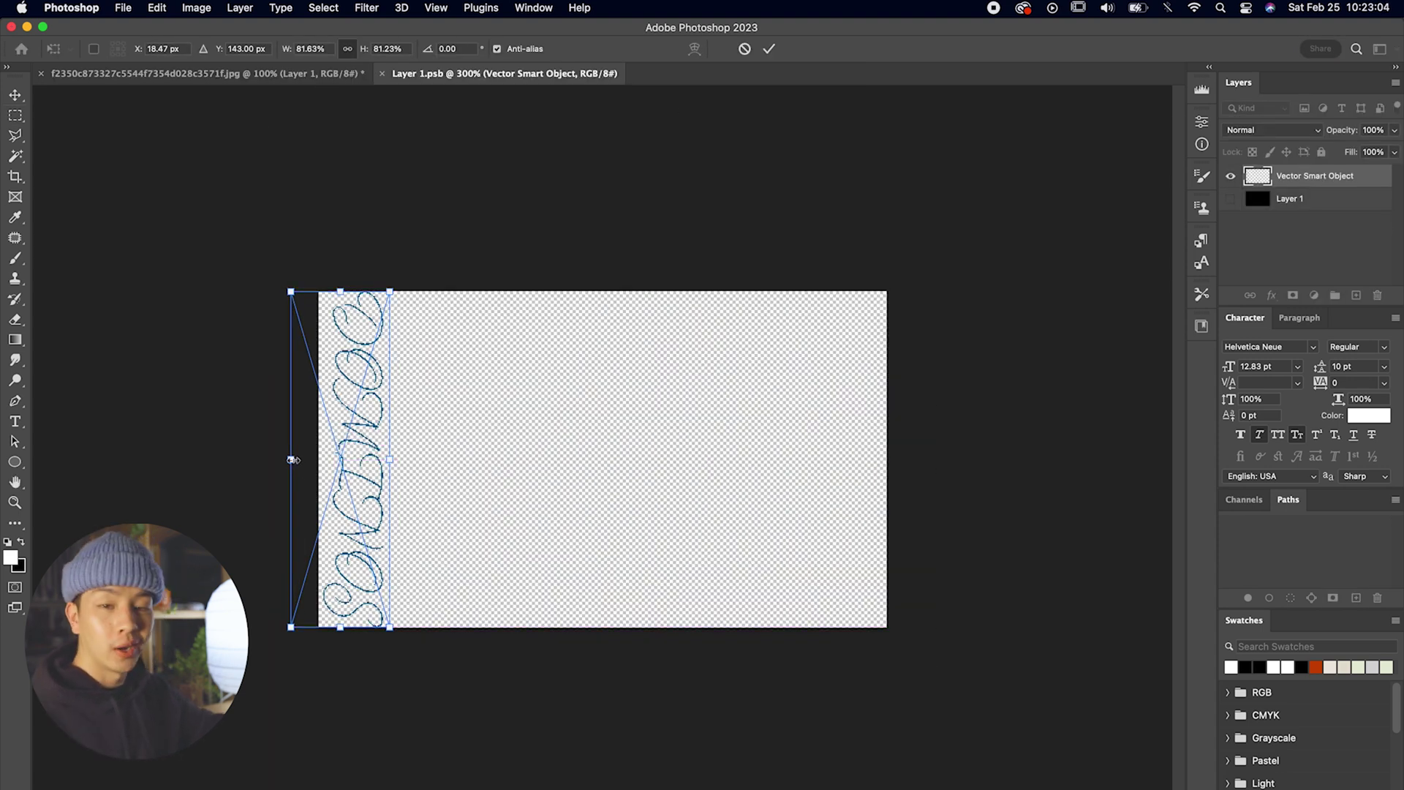
Fit the vertical DOMINOS script along the smart object's left edge and check it on the sign mockup
left_click_drag(293, 460, 300, 460)
key("Return")
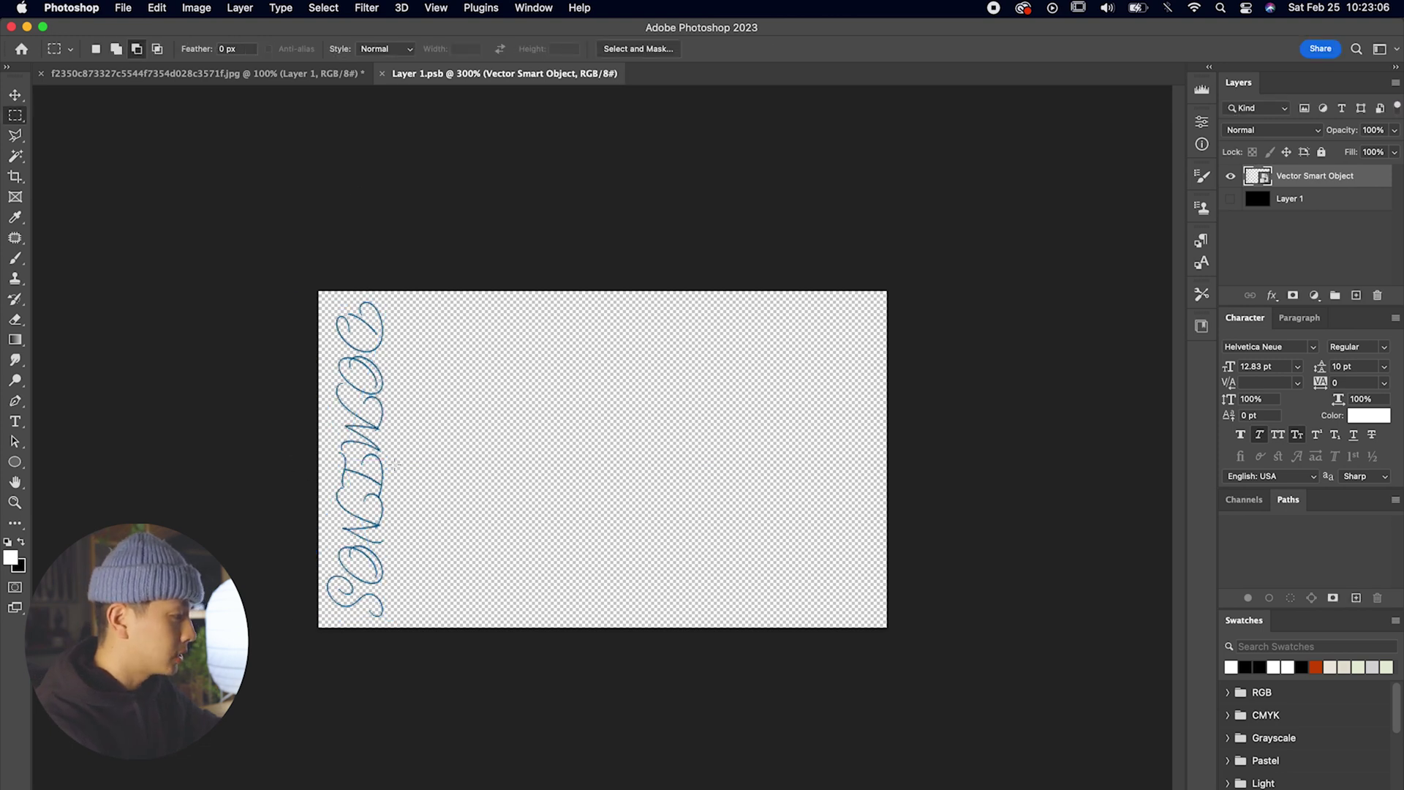
left_click(294, 73)
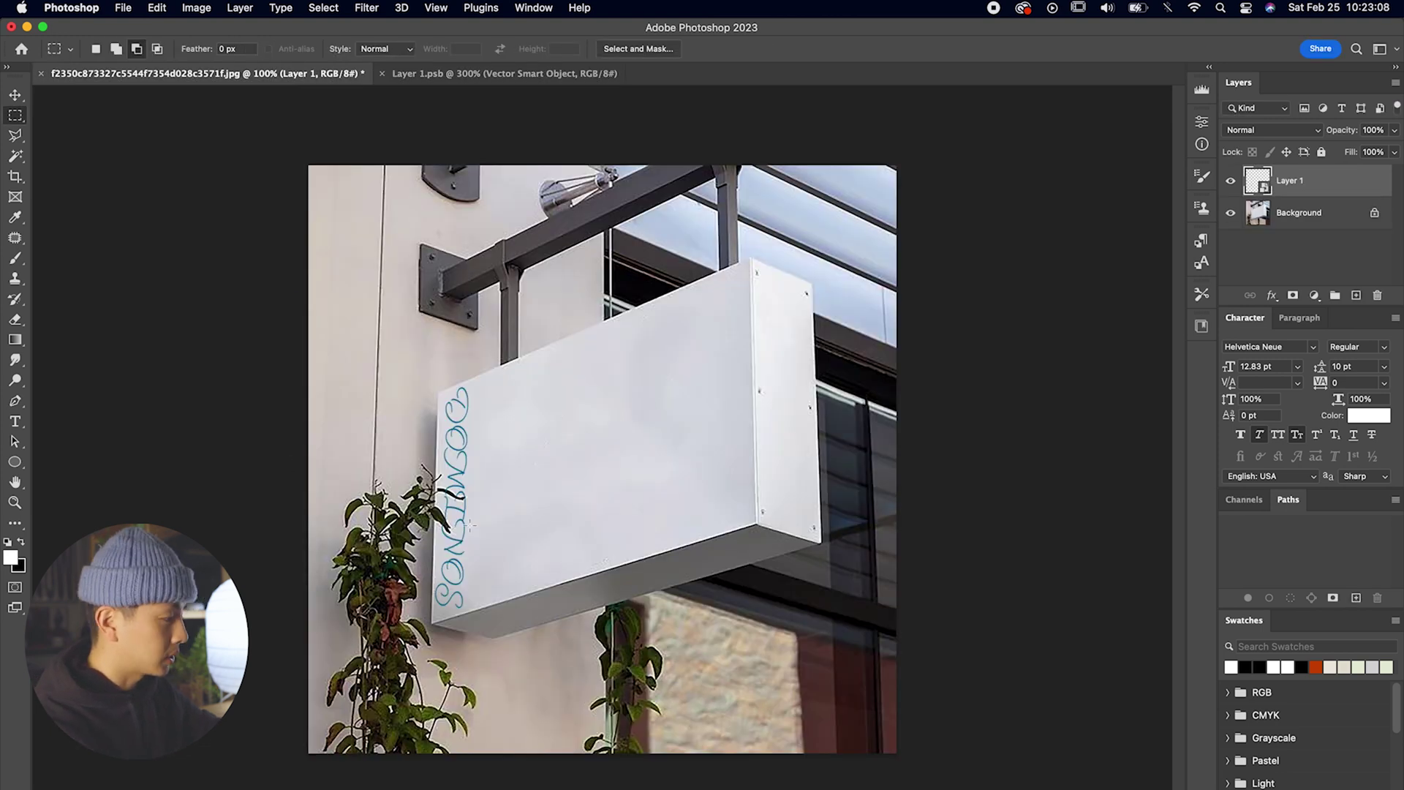
left_click(435, 76)
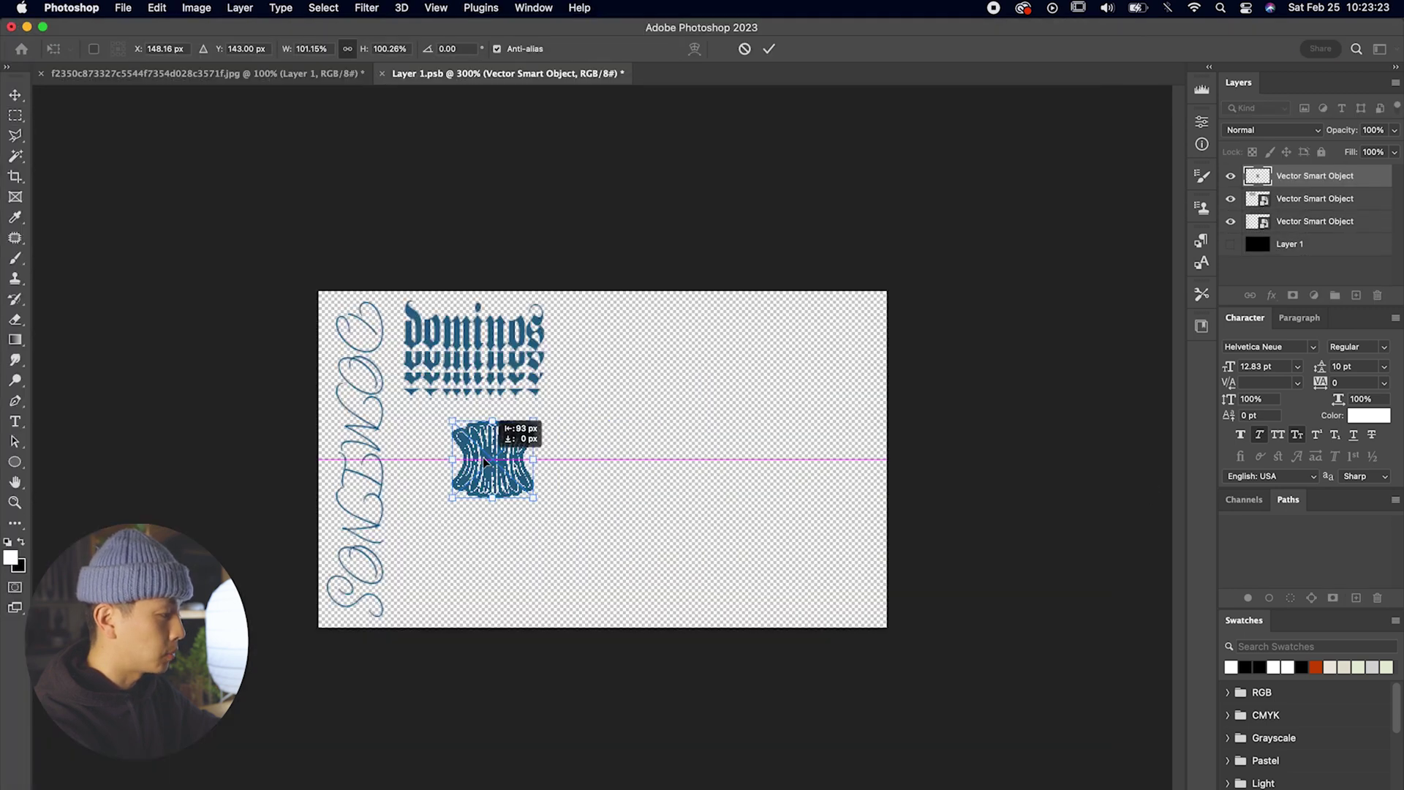
Place the warped lettering under the blackletter dominos artwork and the grassy DOMINOS lettering below it, matching their widths
left_click_drag(483, 458, 544, 446)
key("Return")
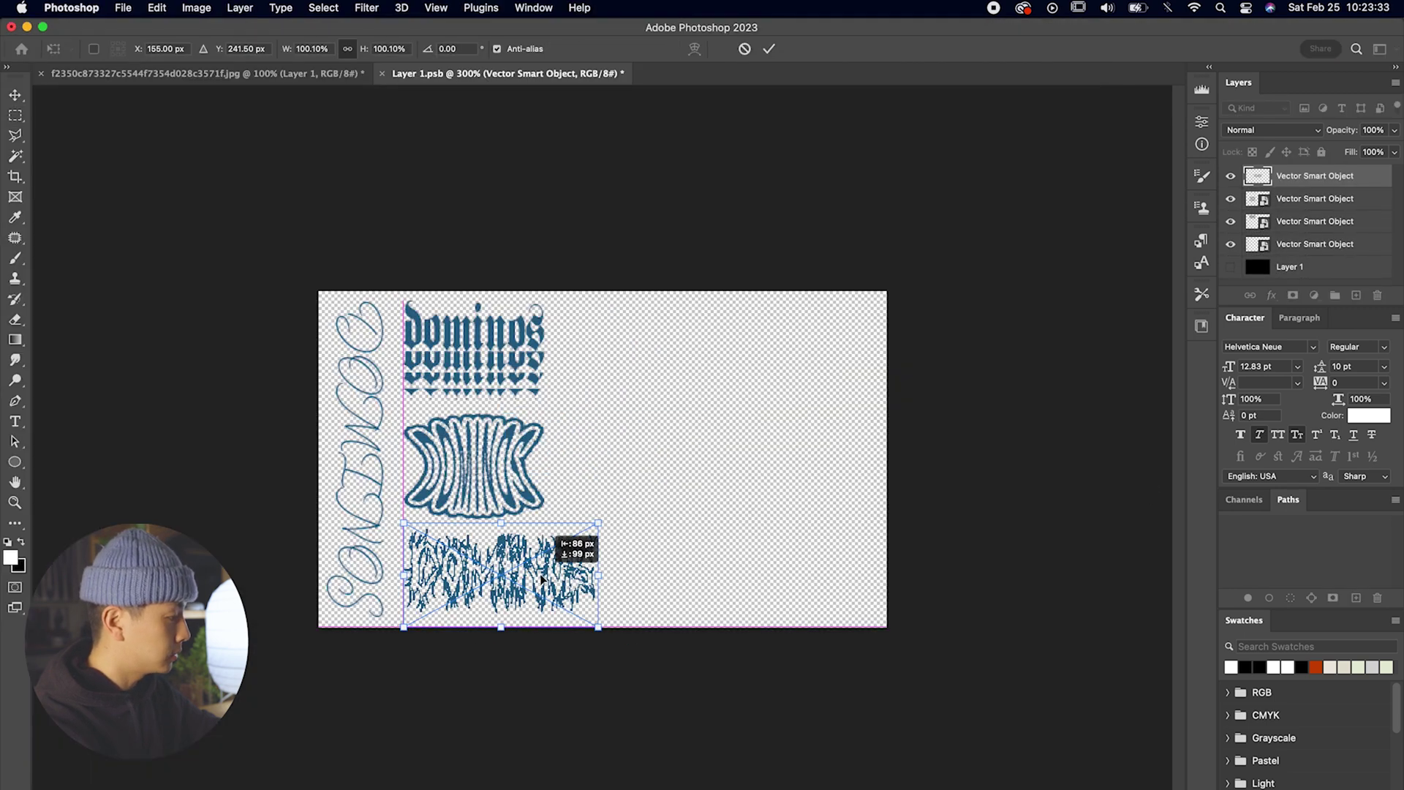
left_click_drag(555, 577, 508, 590)
key("Return")
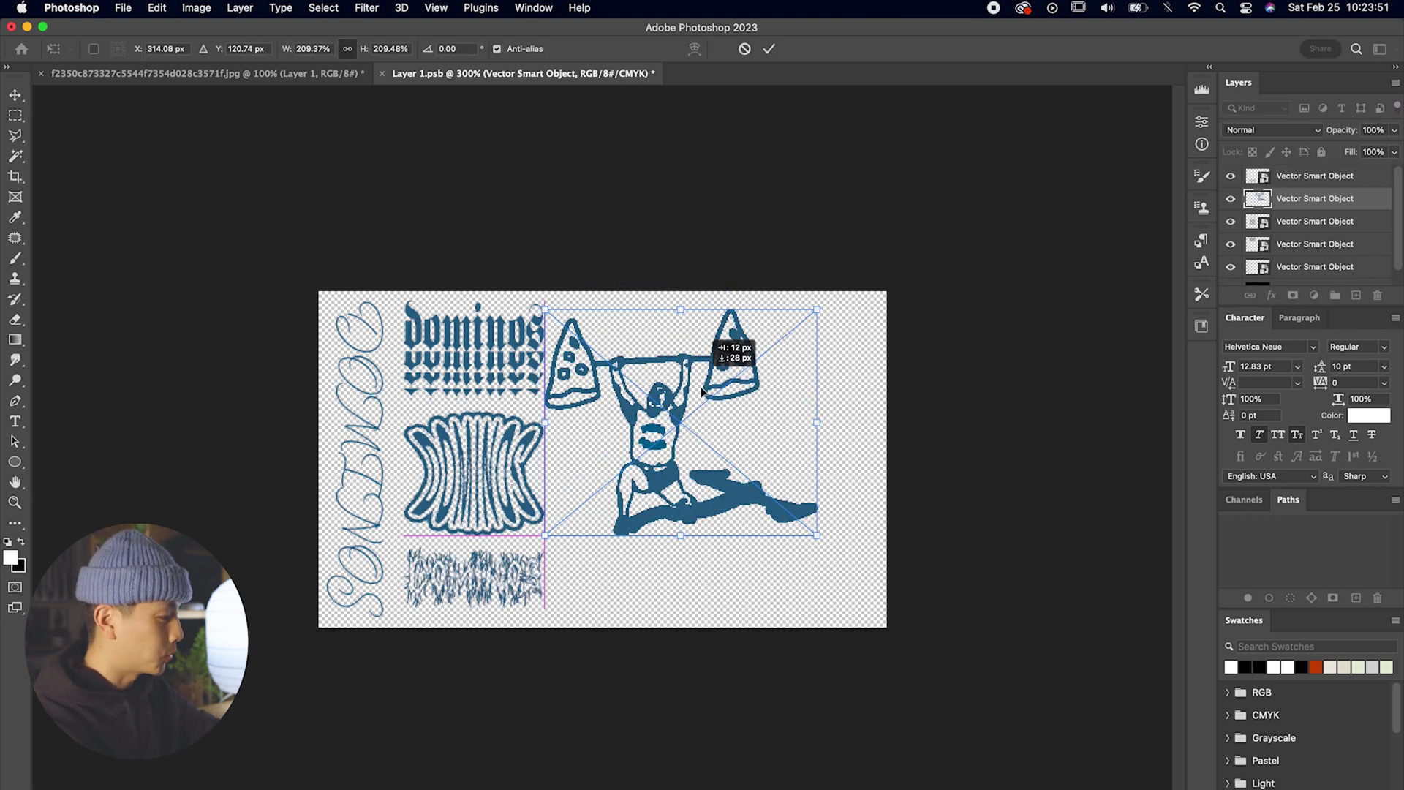
Move the pizza weightlifter into the lower right area, with the dominos.com and phone number artwork in the upper right corner
left_click_drag(698, 376, 699, 453)
left_click_drag(799, 401, 875, 344)
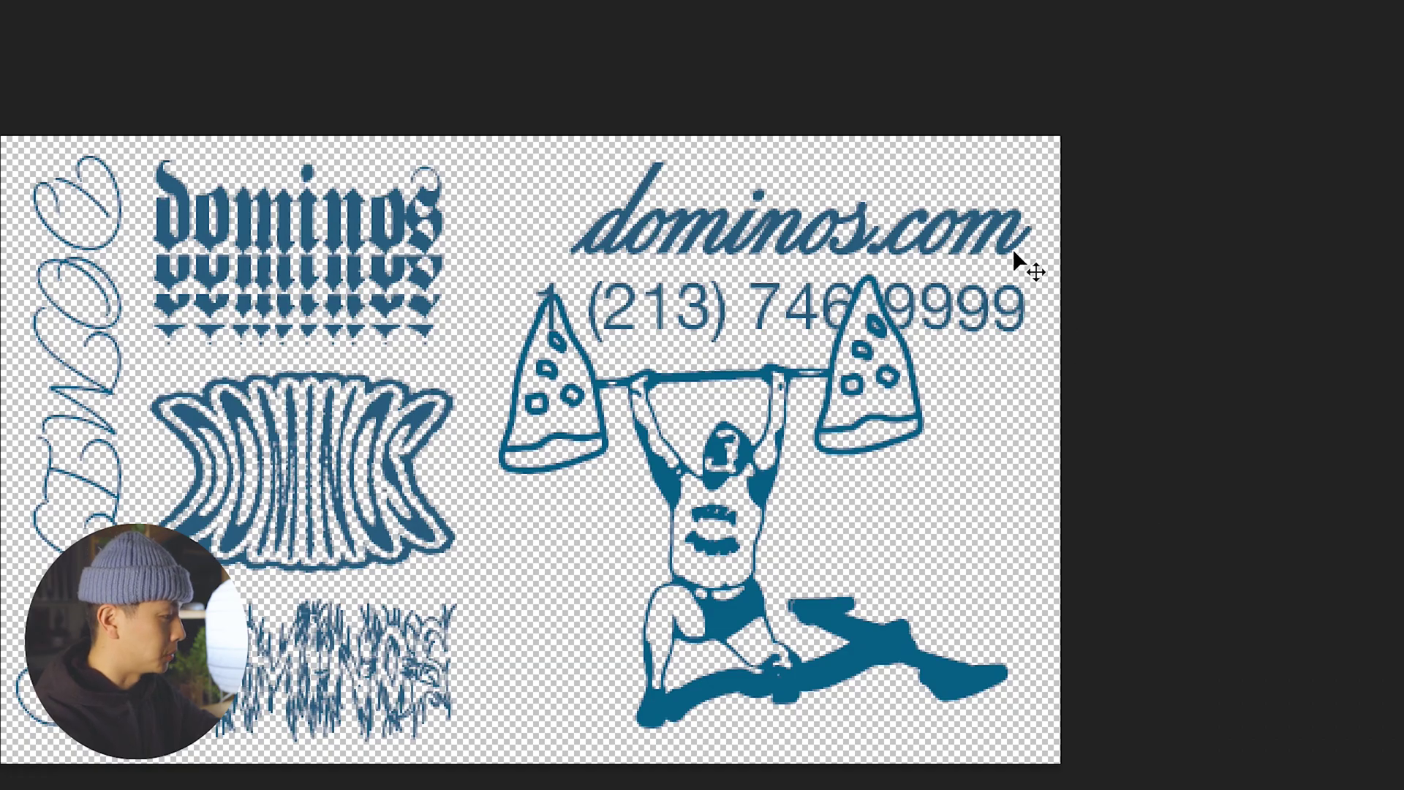
key("Left")
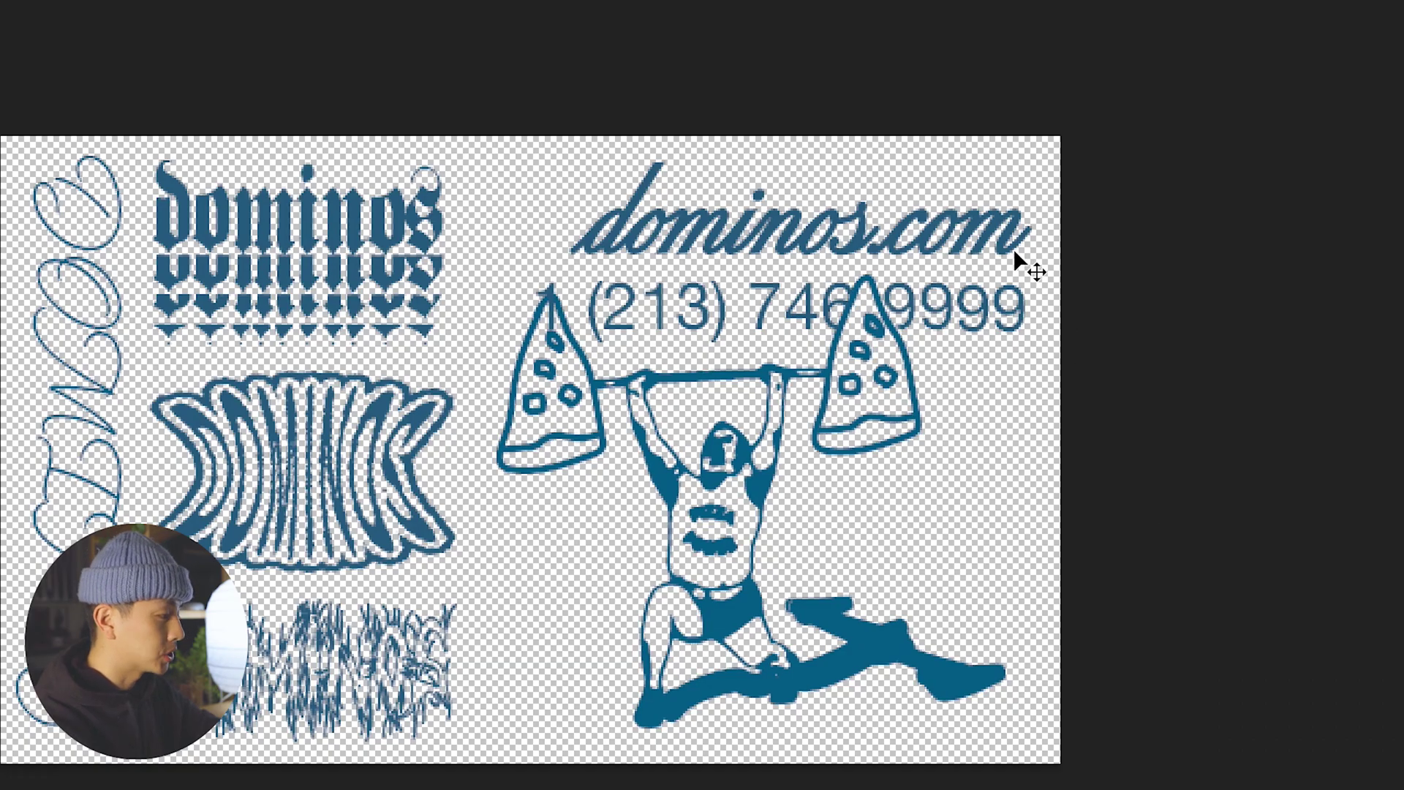